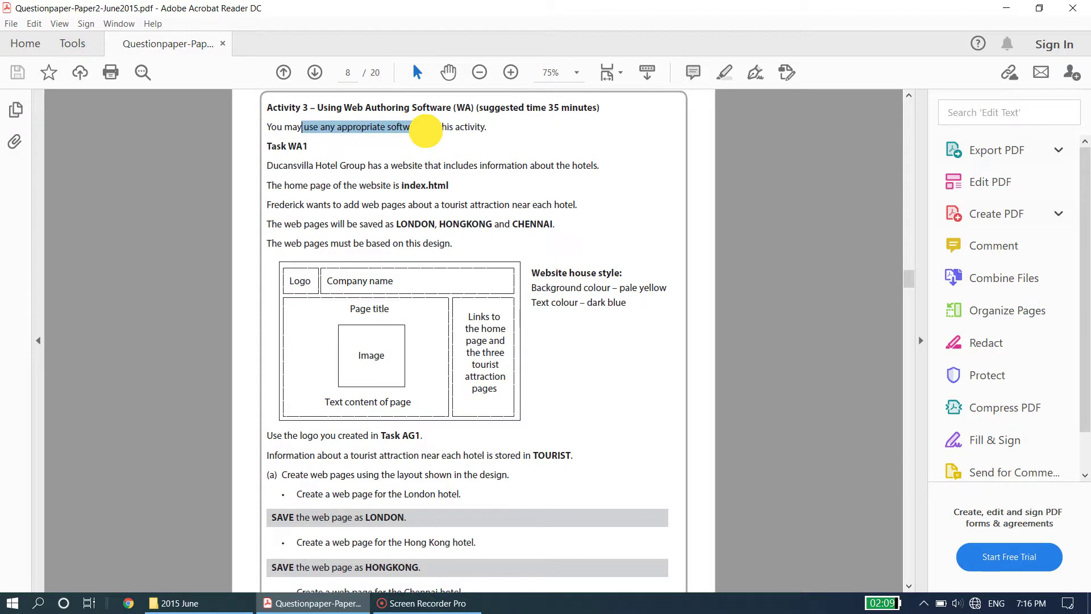
Read the Activity 3 Task WA1 instructions and the web page design in the question paper.
drag(425, 131, 454, 130)
click(461, 131)
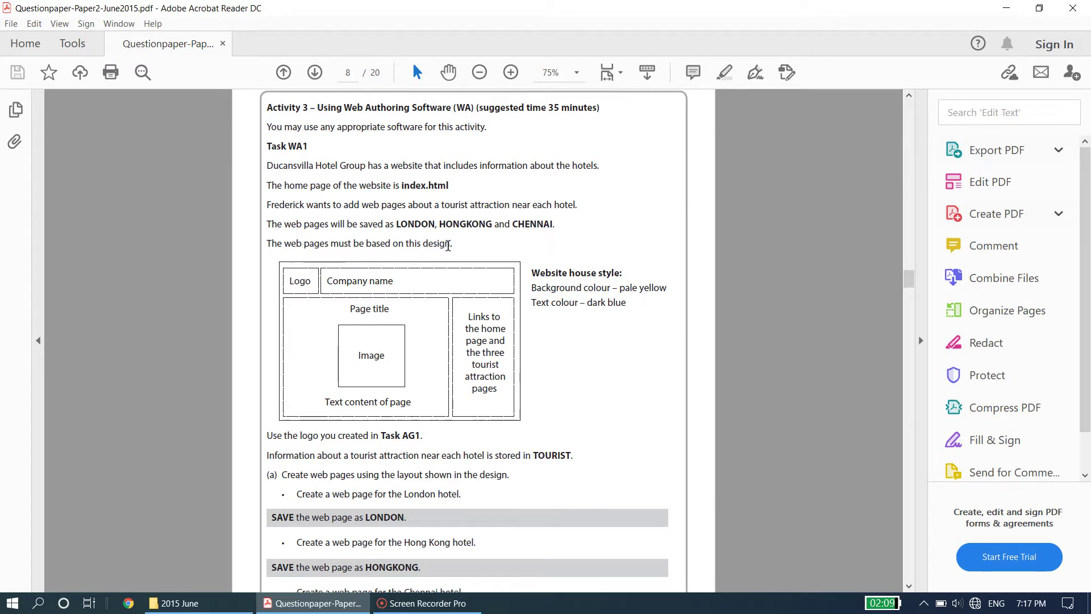
scroll(455, 280, down, 1)
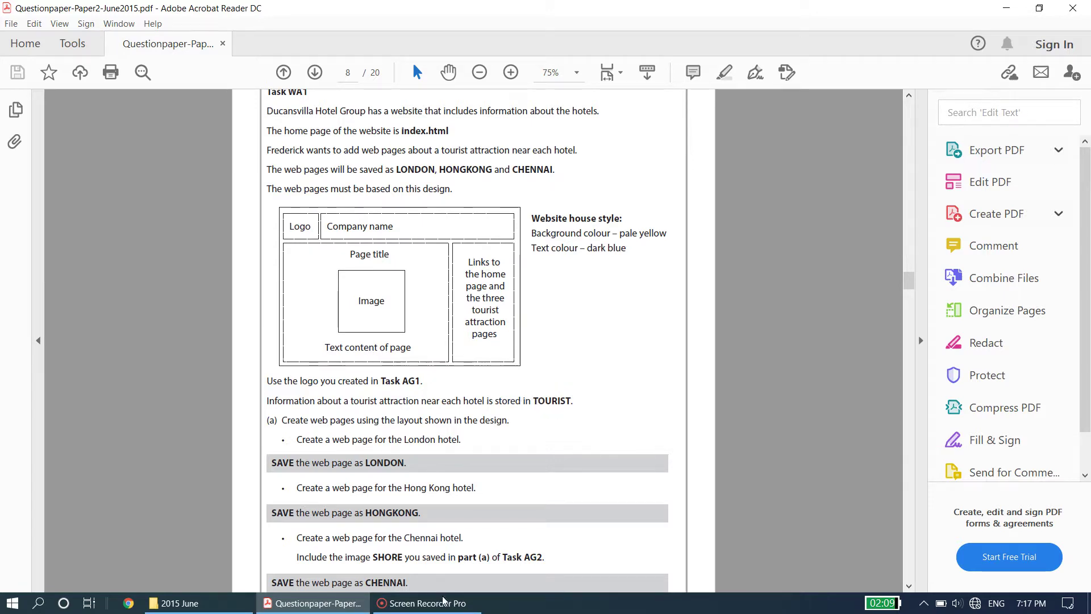
Open the TOURIST document from the 2015 June folder and review its Chennai, Hong Kong and London texts.
click(179, 602)
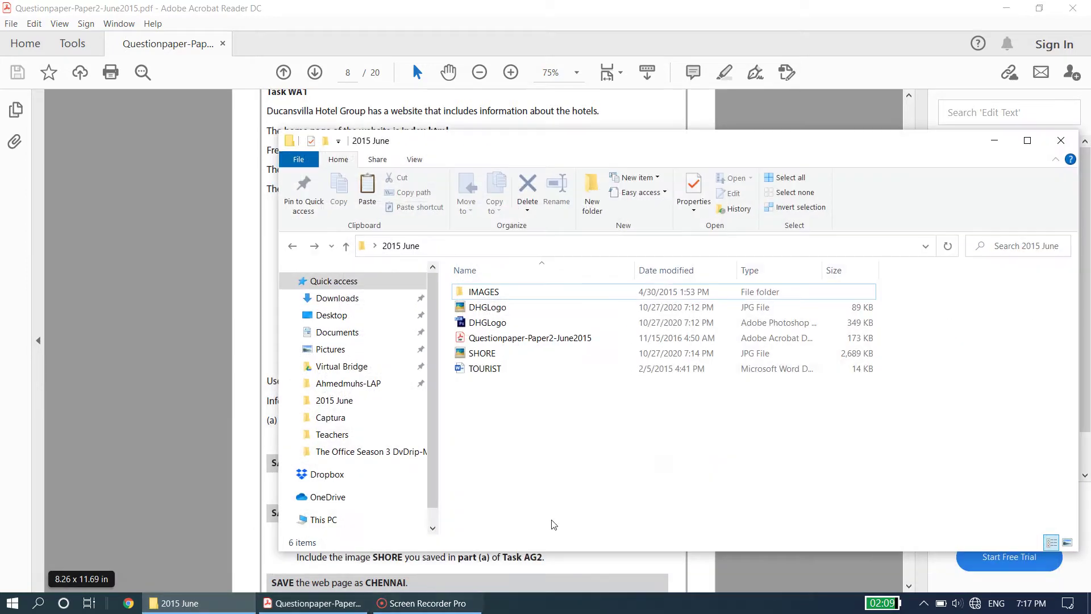
double_click(509, 371)
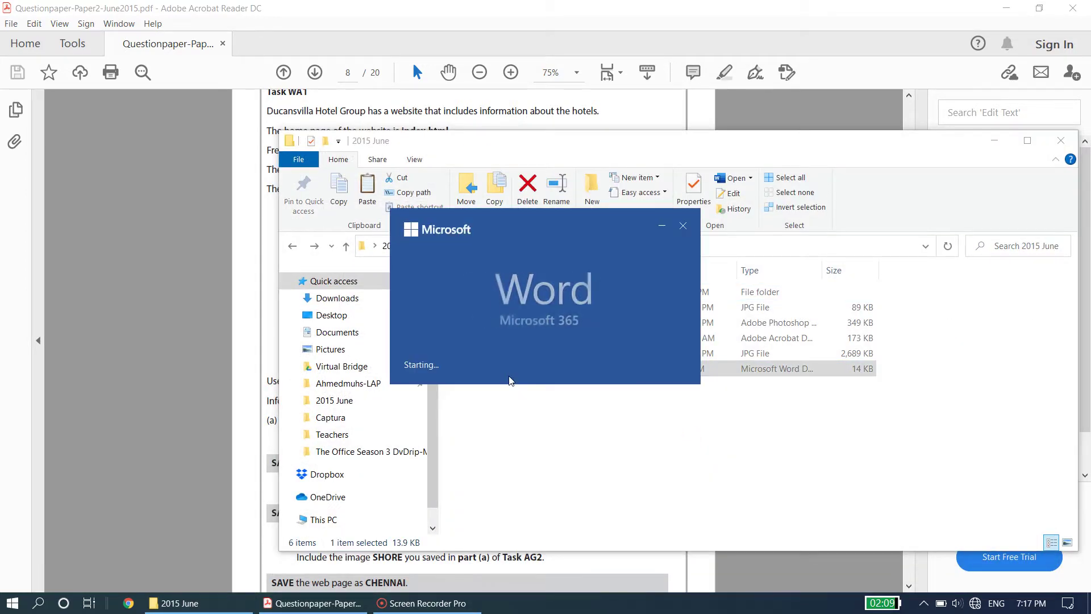
scroll(377, 309, down, 4)
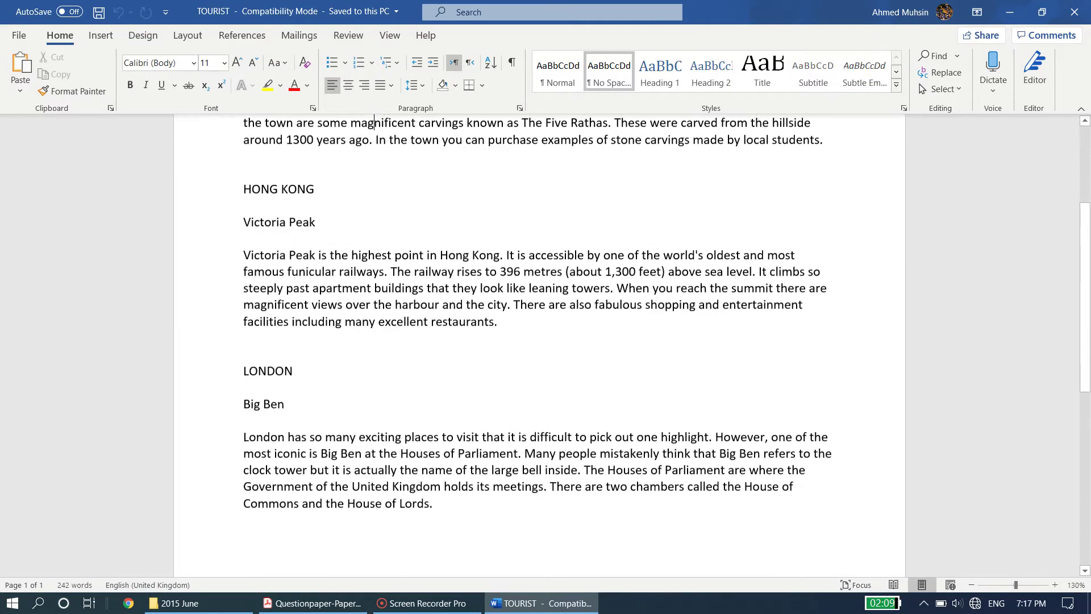
scroll(341, 284, up, 3)
click(286, 175)
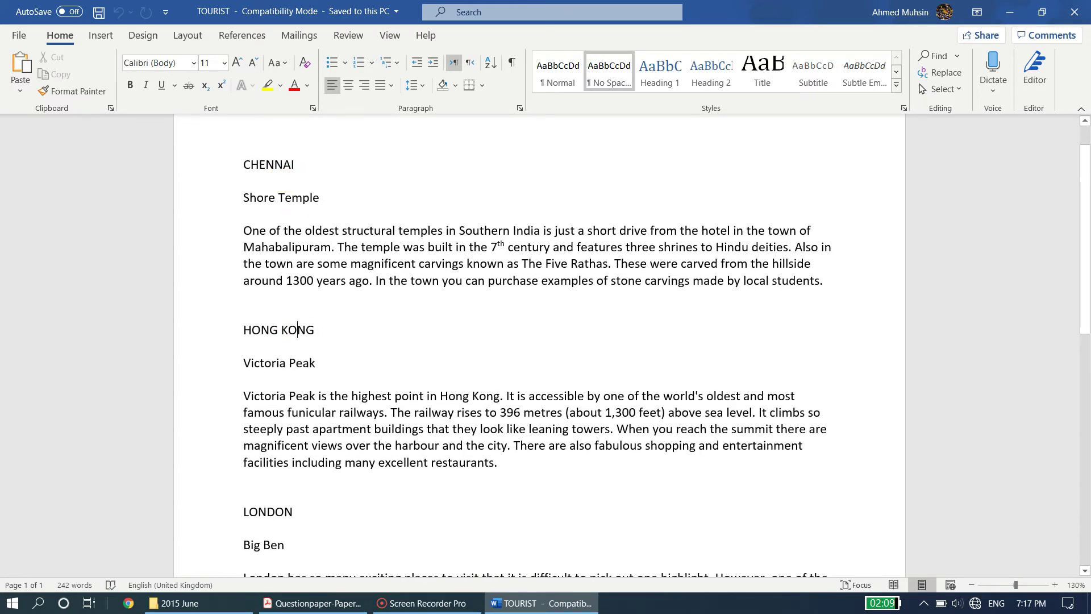
scroll(296, 332, down, 3)
click(266, 334)
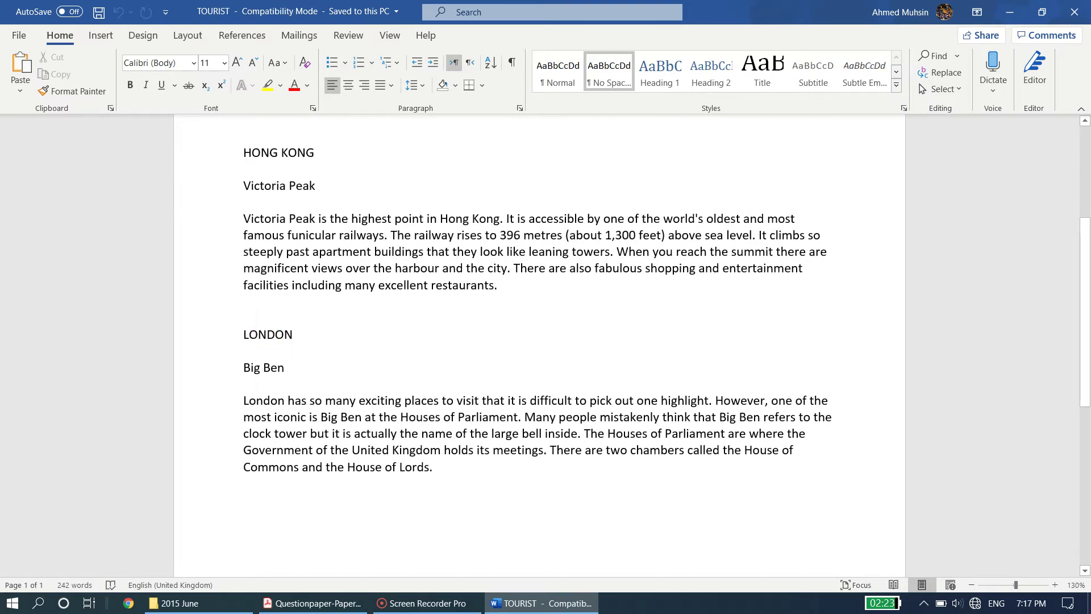
click(1009, 12)
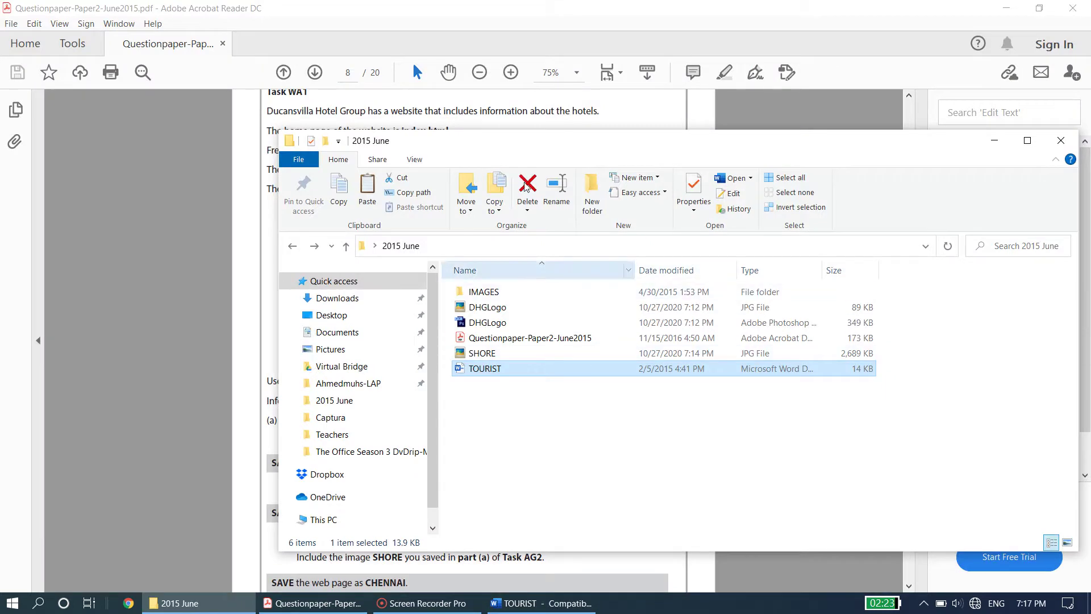
Return to the question paper and read the part (a) requirements for the London, Hong Kong and Chennai pages.
click(525, 5)
scroll(450, 314, down, 1)
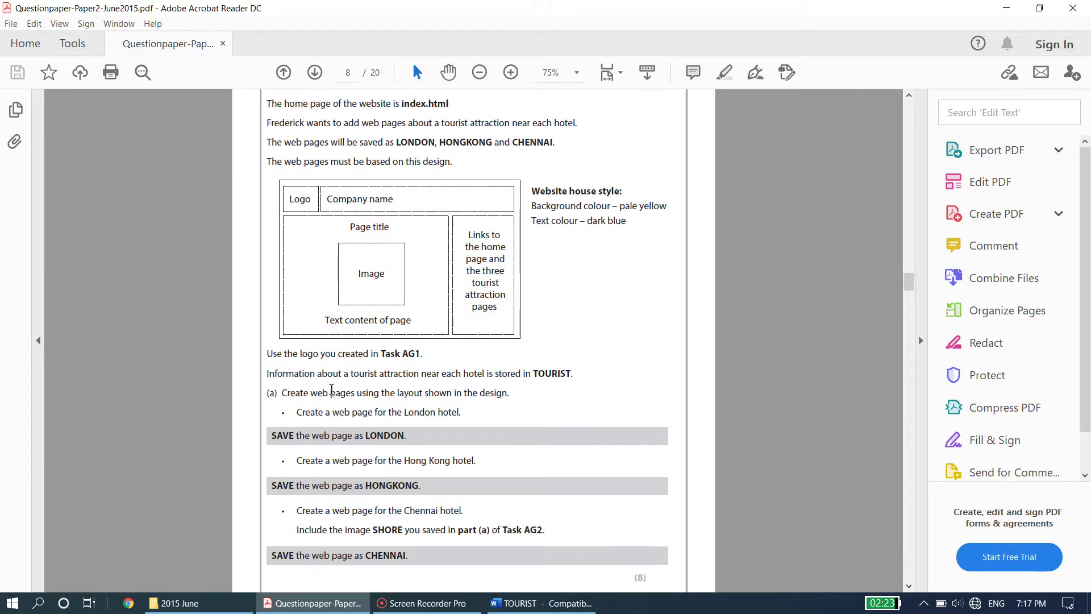
drag(297, 412, 470, 420)
drag(352, 438, 460, 414)
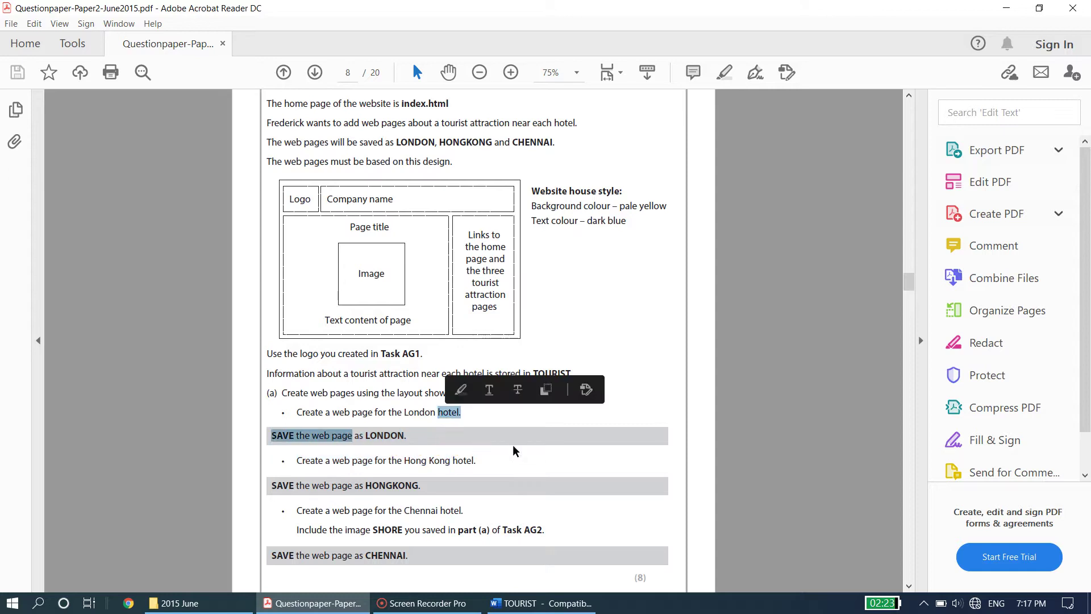
click(518, 431)
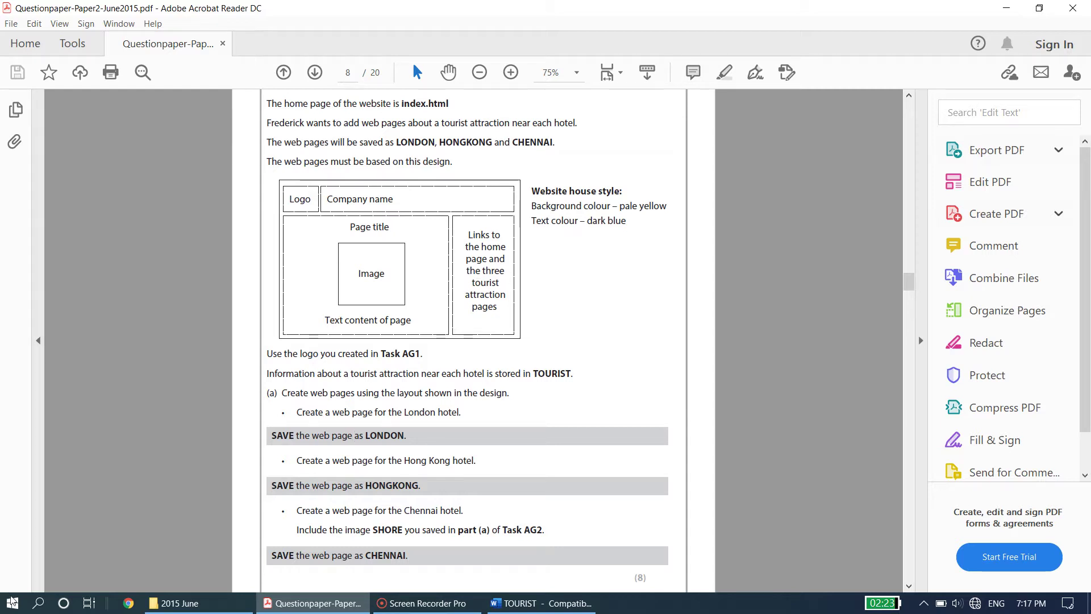
Launch Adobe Dreamweaver CS6 and bring its welcome screen to the front.
click(12, 600)
text(dree)
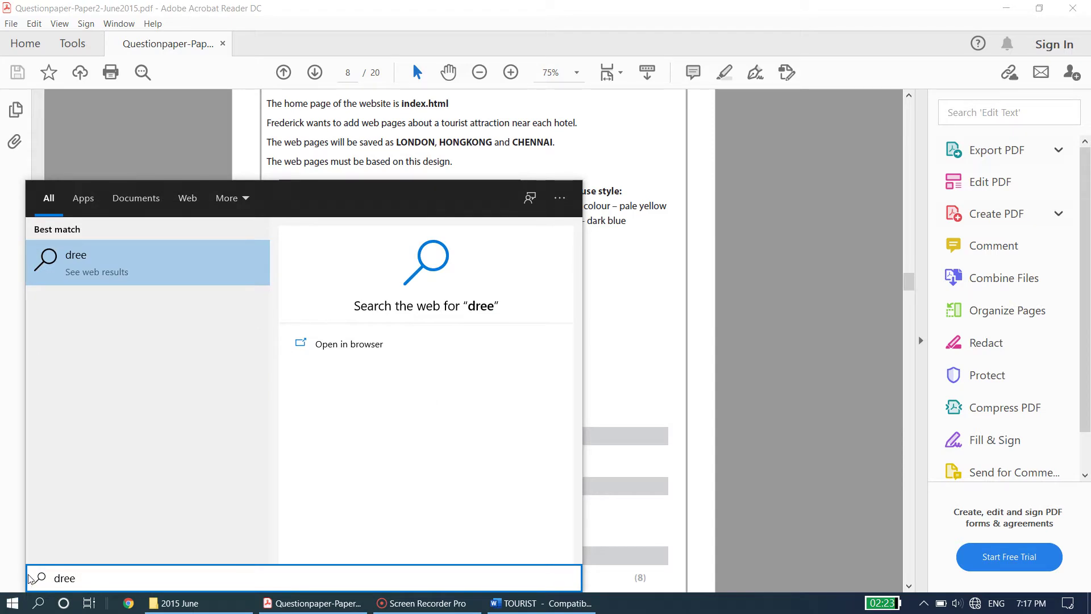
click(152, 259)
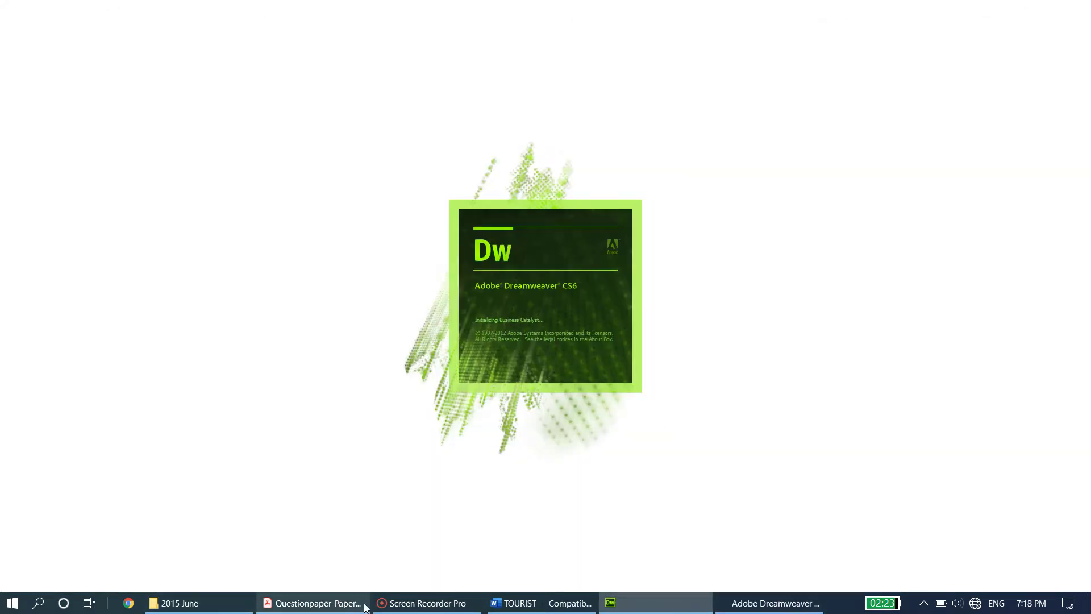
click(350, 604)
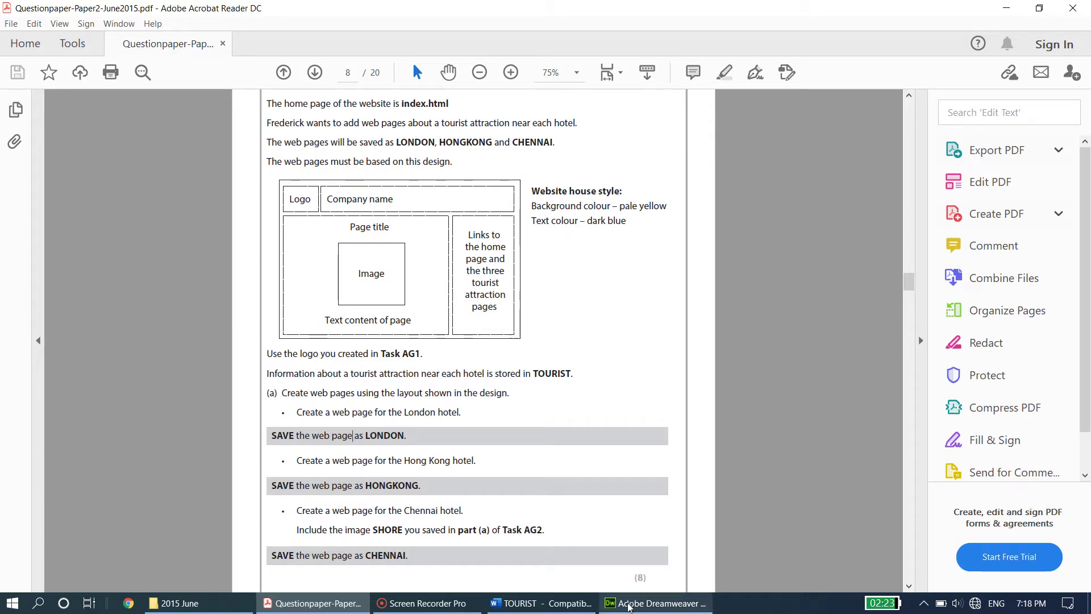
click(628, 608)
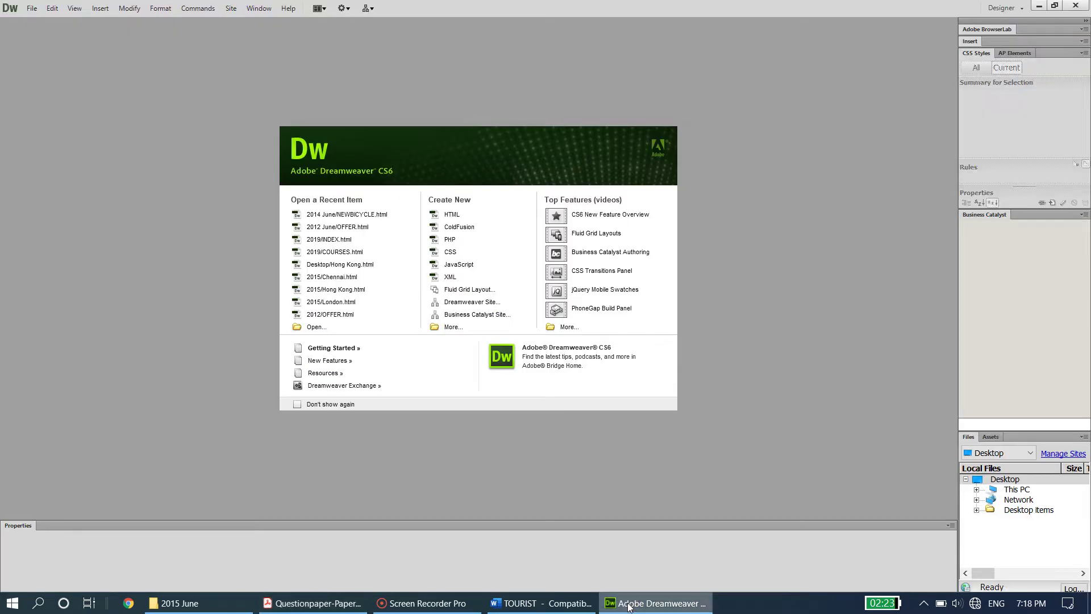
Create a new HTML document and insert a table with 2 rows, 3 columns, 100 percent width and a 1-pixel border.
click(450, 217)
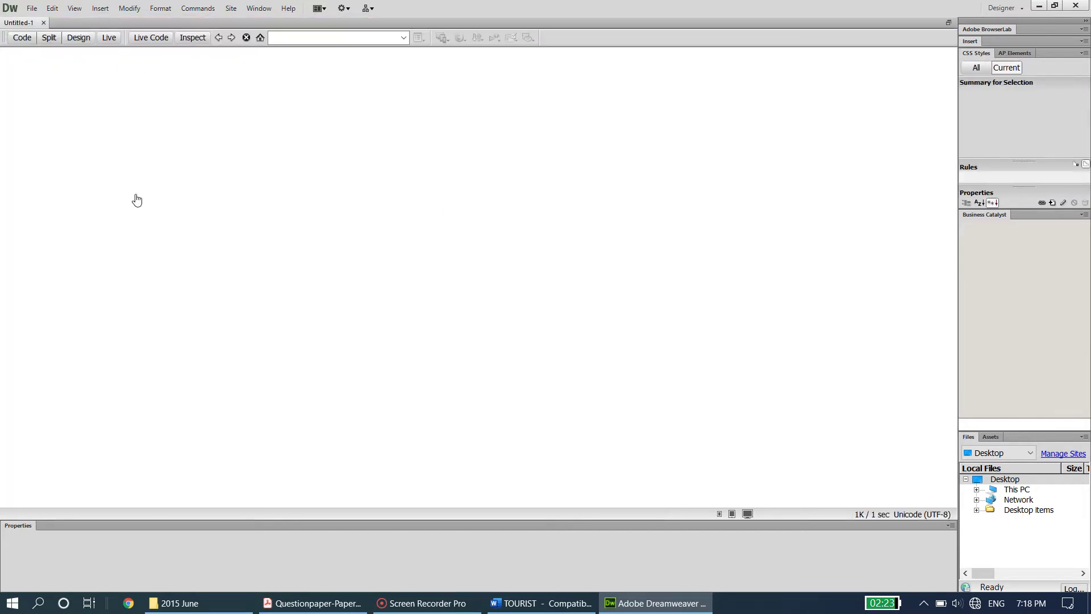
click(104, 9)
click(121, 98)
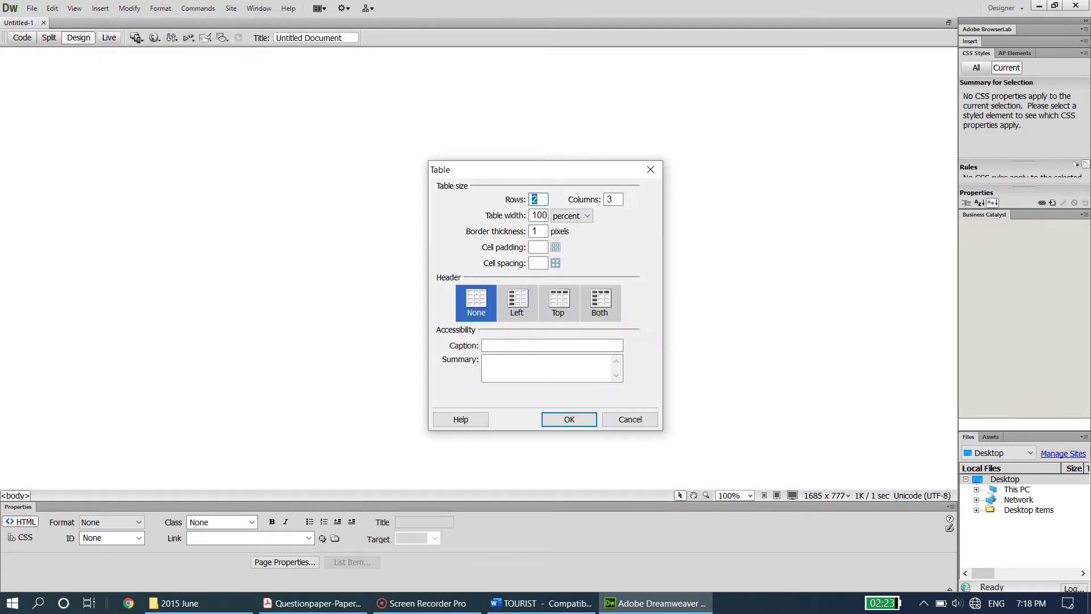
click(617, 197)
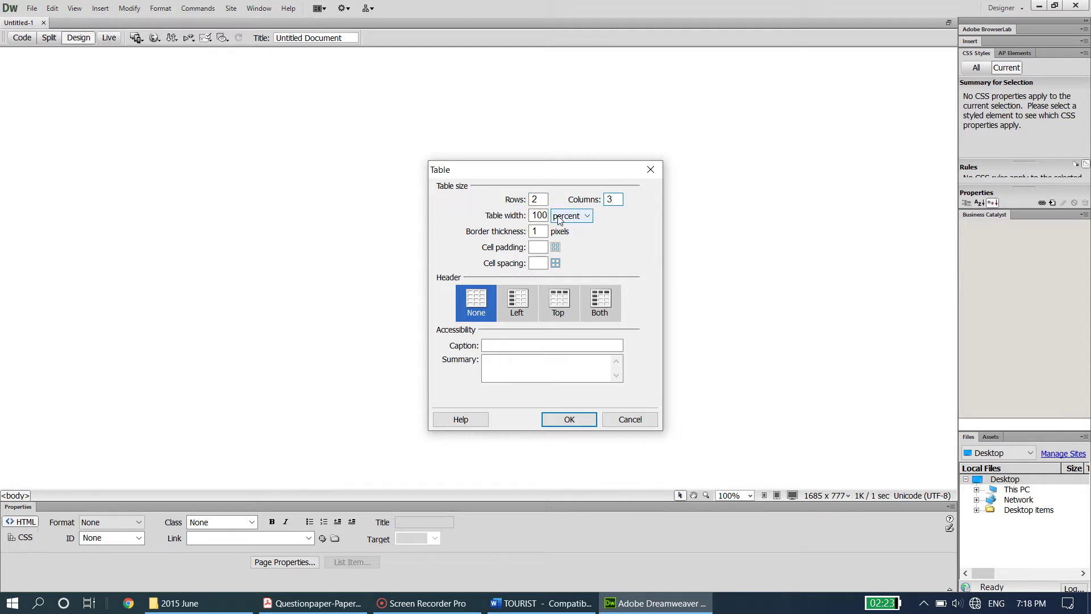
click(569, 420)
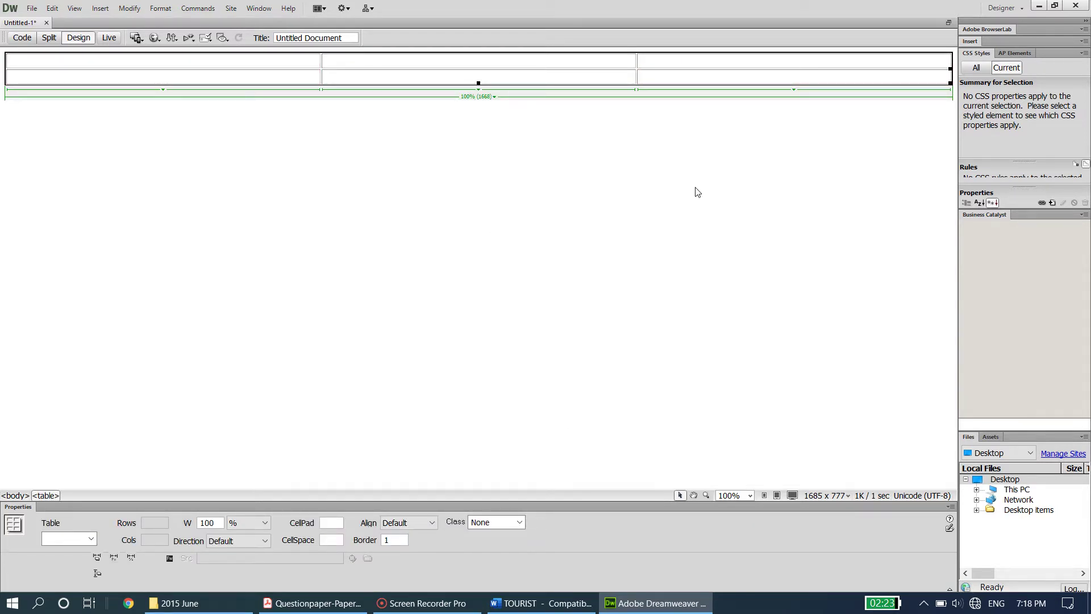
Examine the table in Code and Split views, then return to Design view.
click(28, 38)
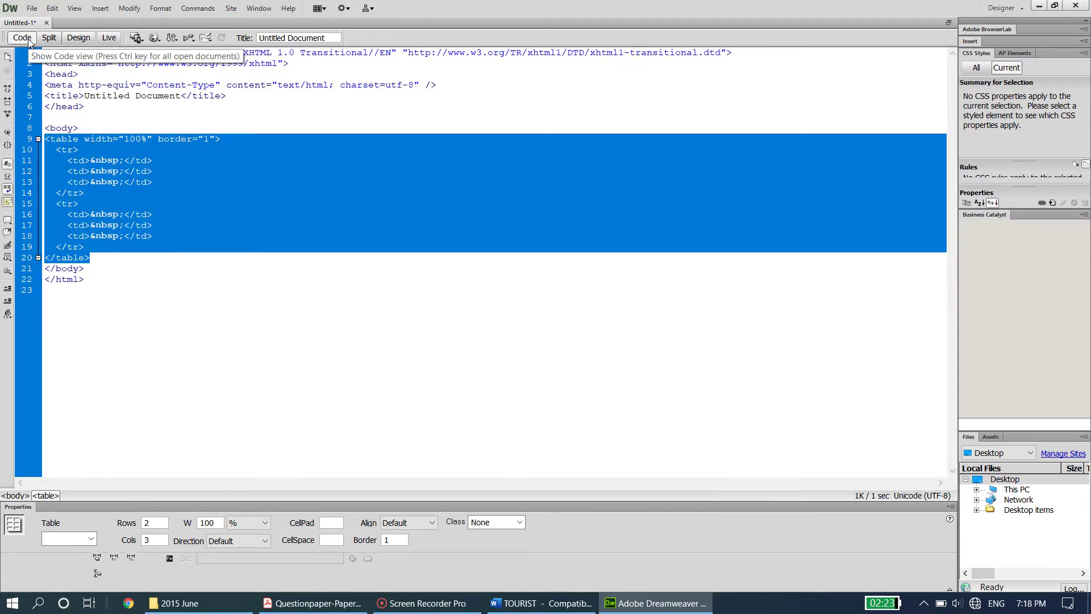
click(48, 38)
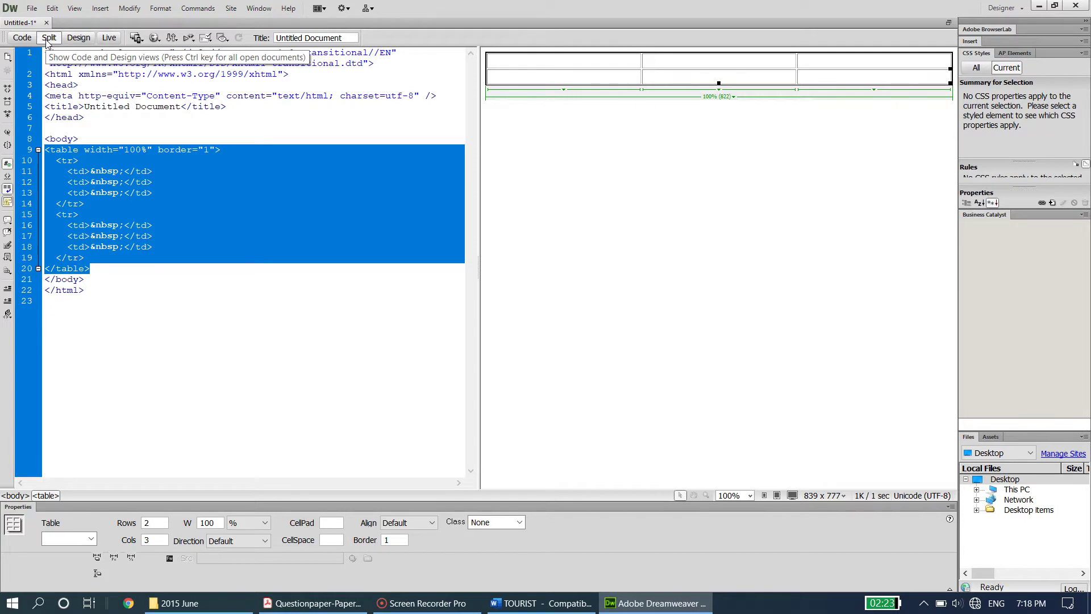
click(78, 38)
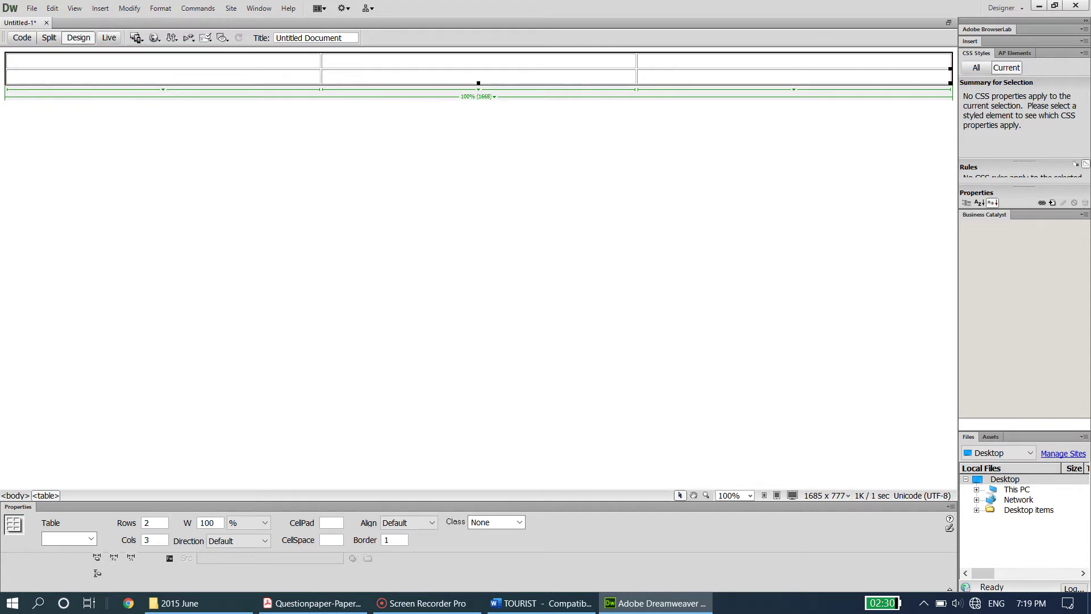
Copy the DHGLogo JPG file from the 2015 June folder.
click(312, 62)
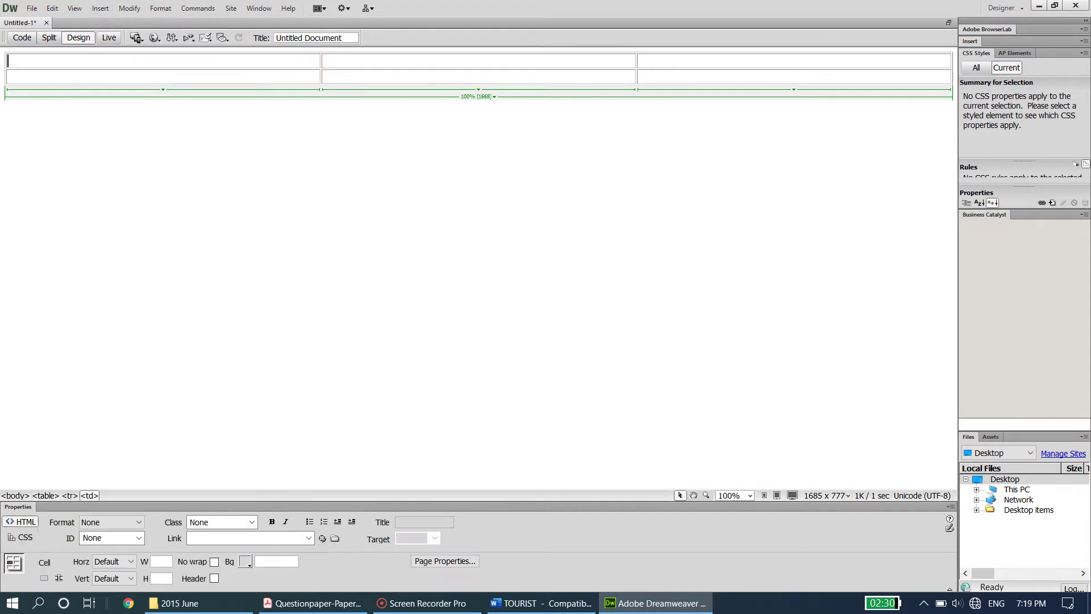
click(301, 602)
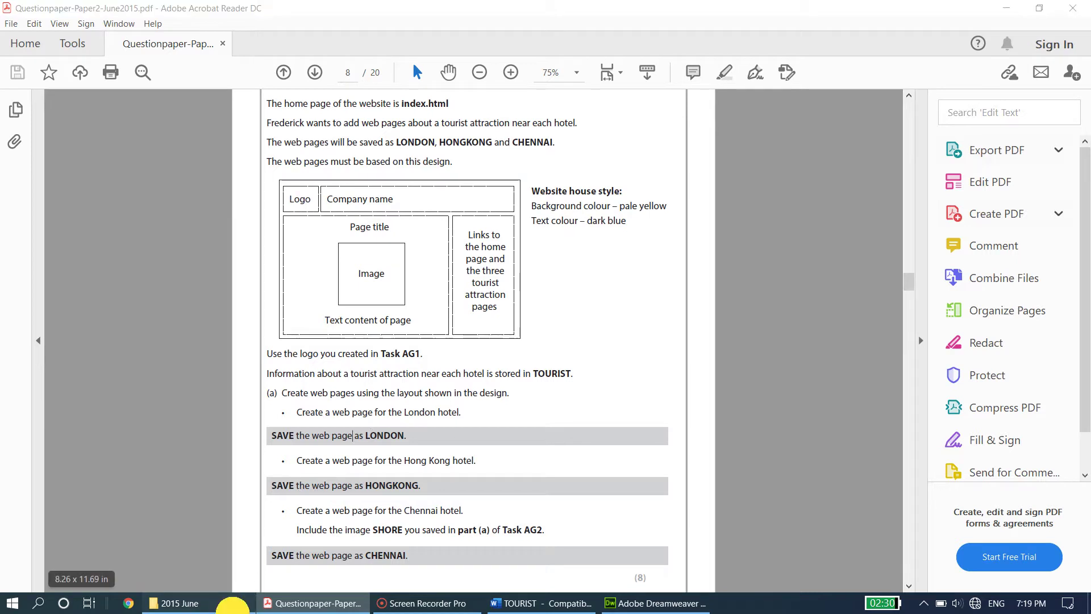
click(180, 602)
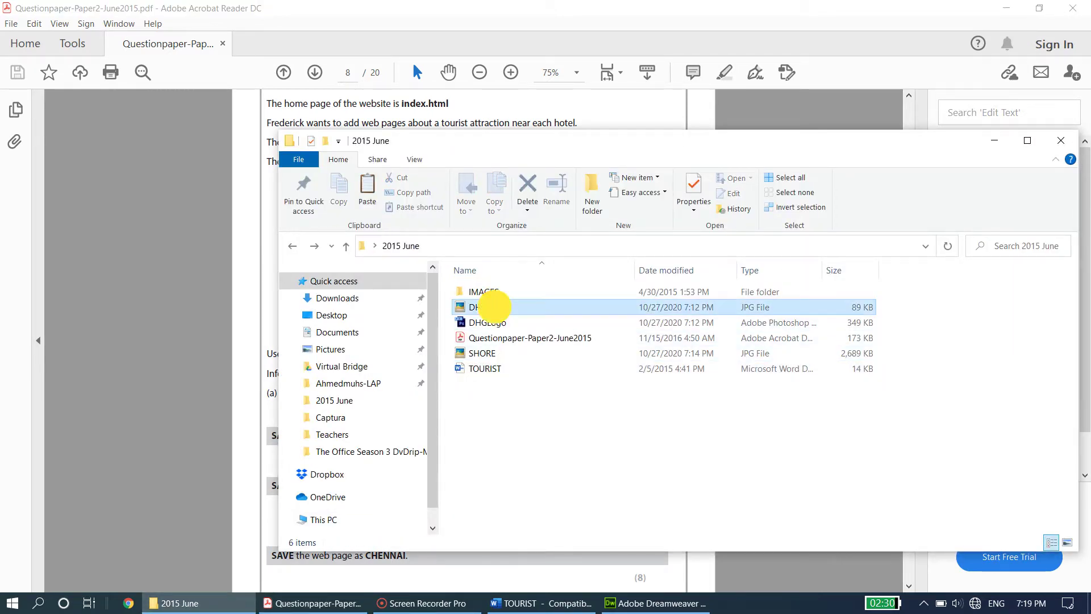
click(495, 308)
right_click(495, 308)
click(401, 508)
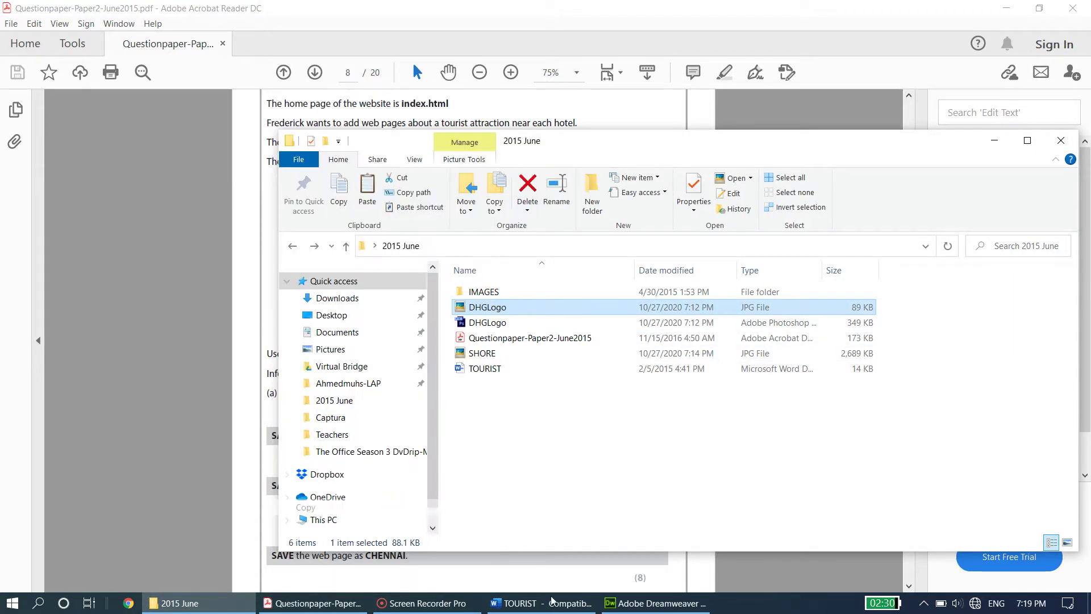
In Dreamweaver, paste the logo image into the table's first cell with the alternate text Logo.
click(656, 603)
click(132, 62)
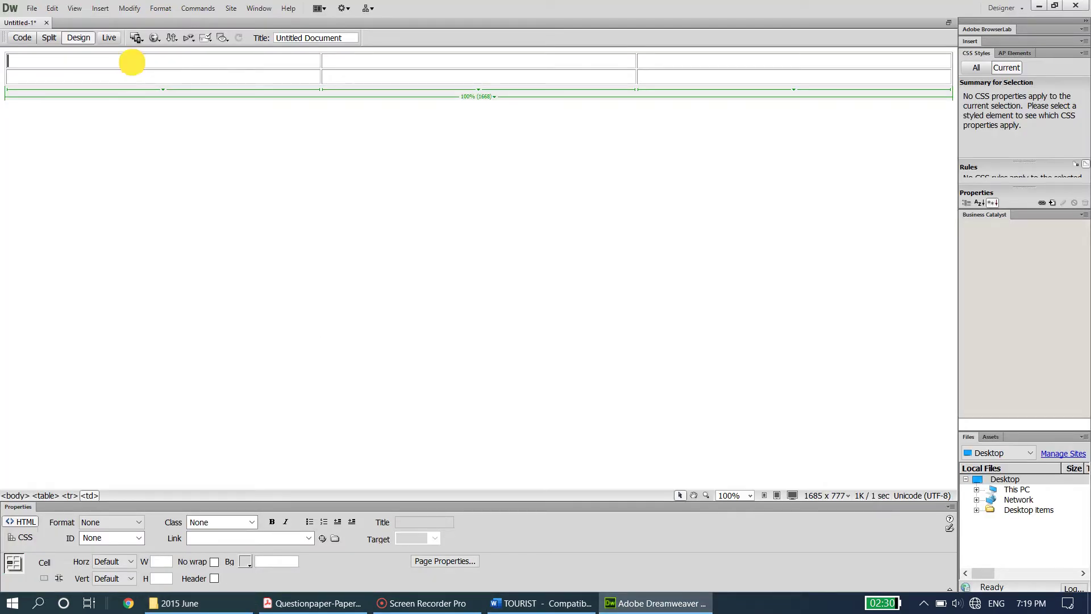
key(ctrl+v)
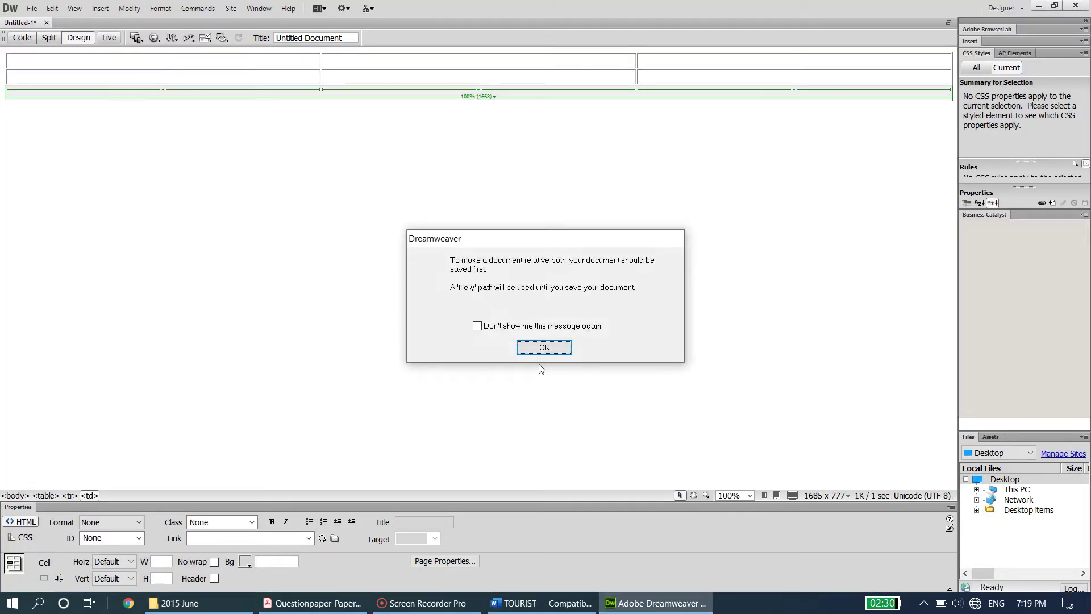
click(543, 346)
click(494, 262)
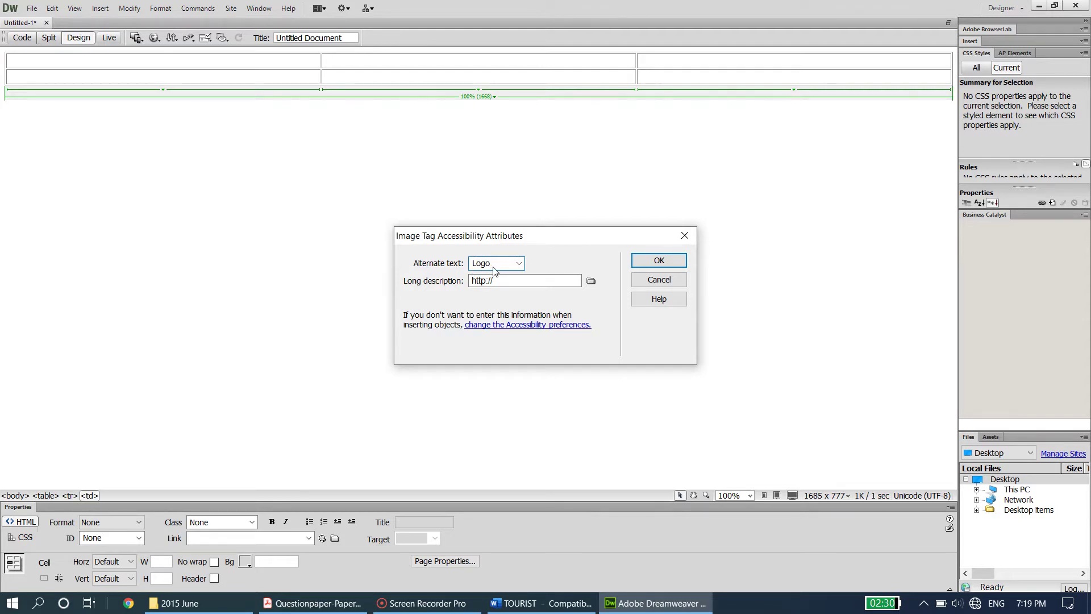
double_click(481, 263)
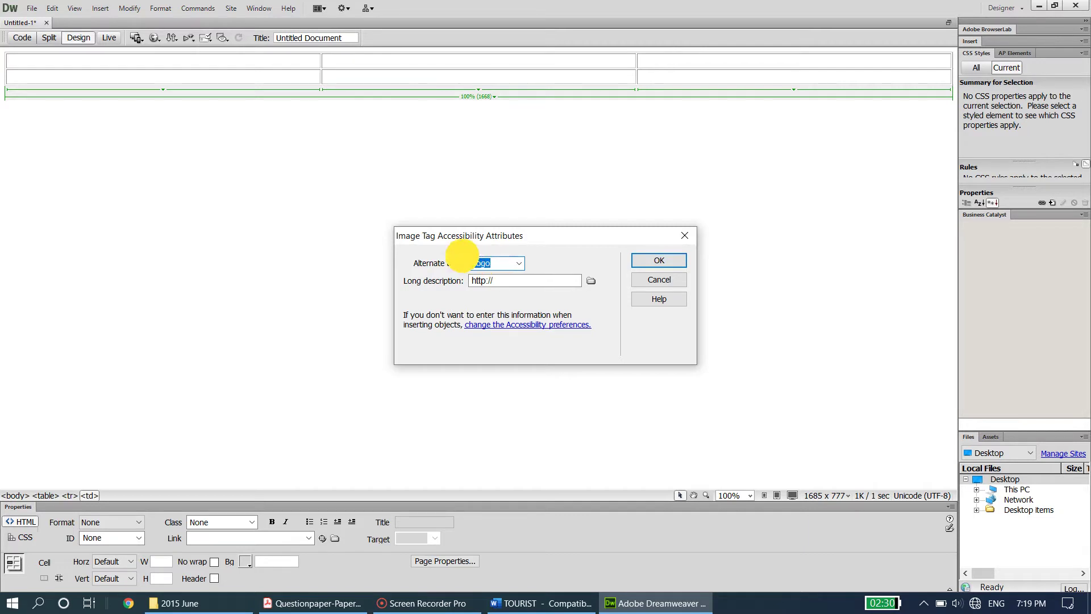
click(676, 260)
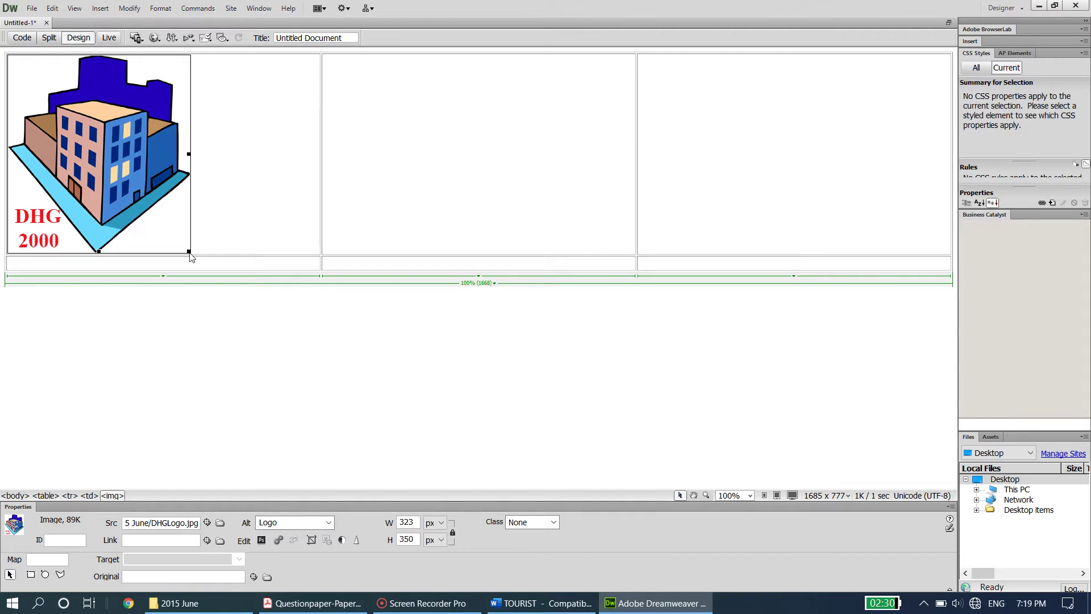
Shrink the logo to about 152 by 164 px and narrow the first table column to about 11%.
drag(189, 253, 94, 135)
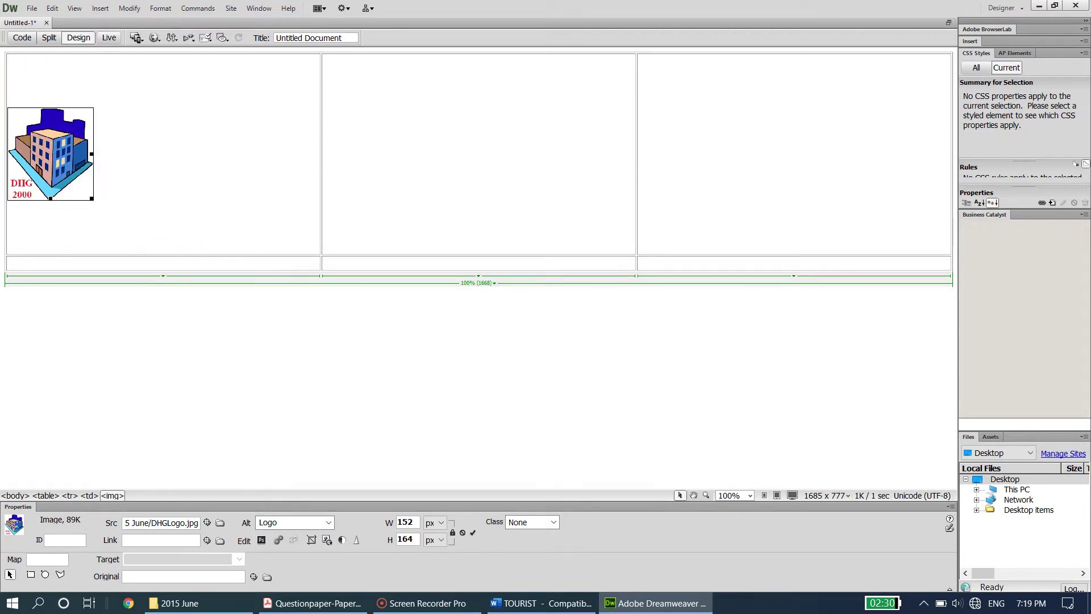
drag(320, 179, 110, 138)
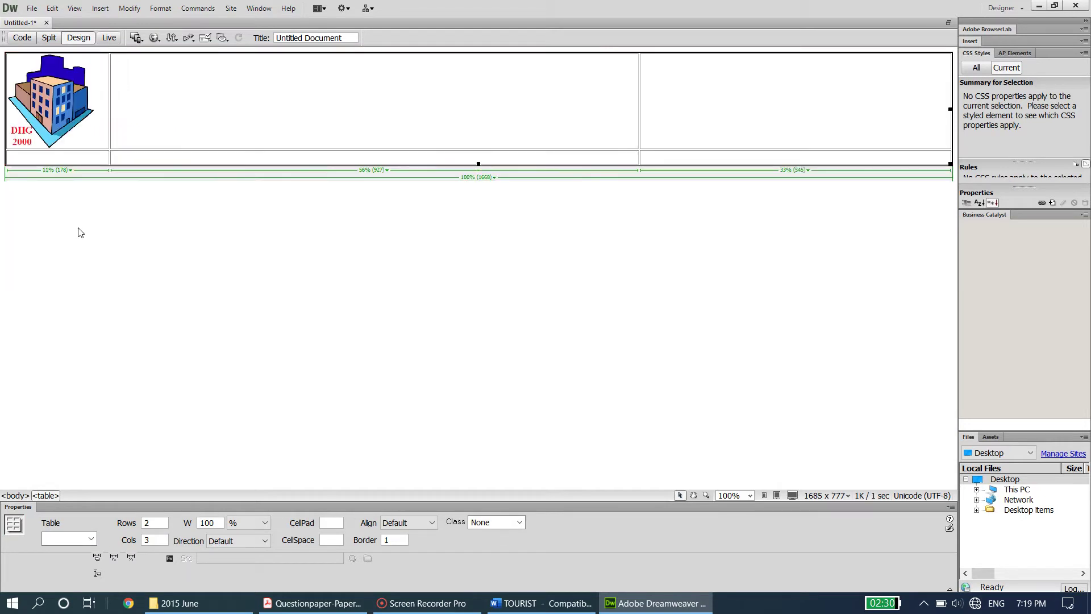
Check the page design in the question paper and merge the second and third cells of the table's first row in Dreamweaver.
click(170, 120)
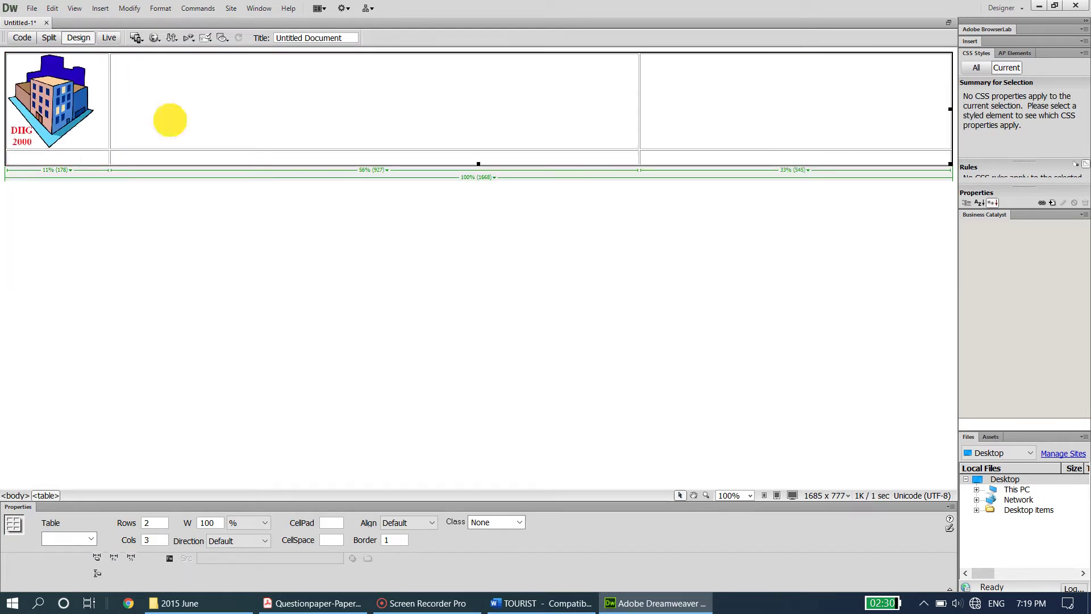
click(316, 602)
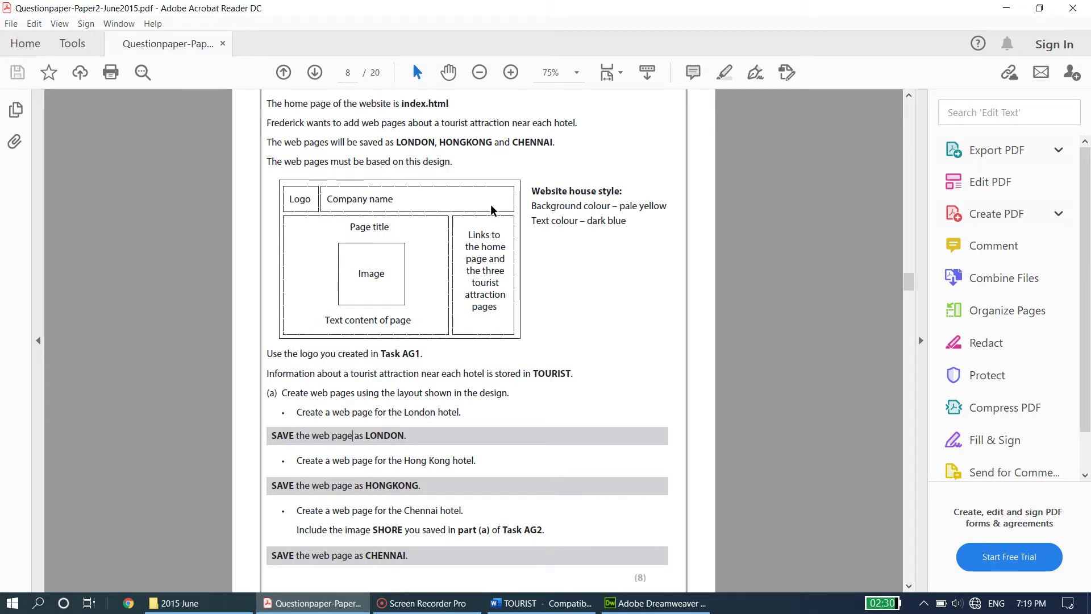
click(656, 603)
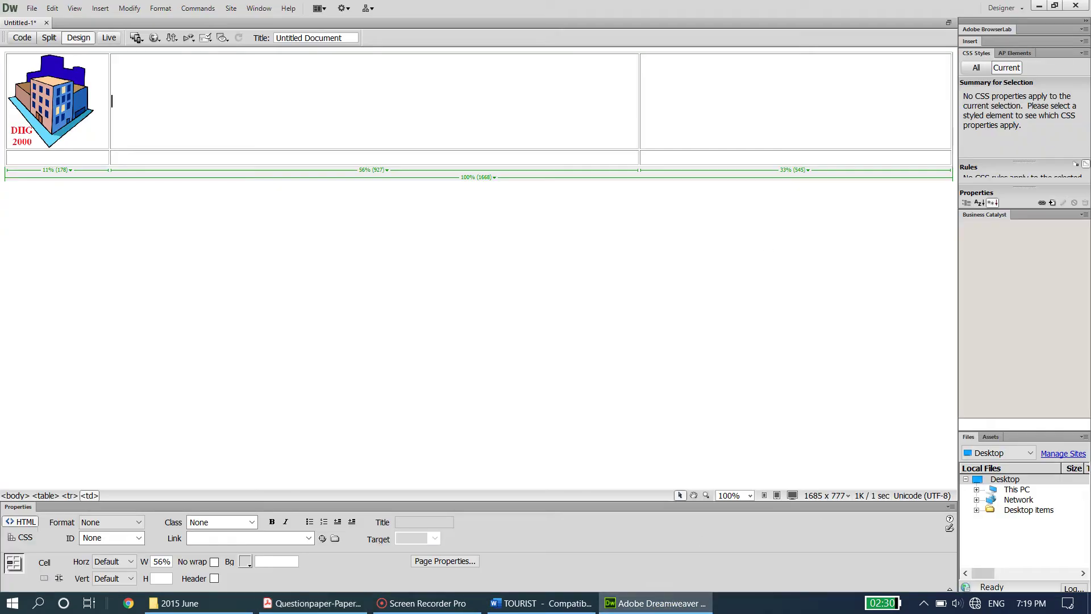
click(596, 101)
drag(597, 101, 691, 112)
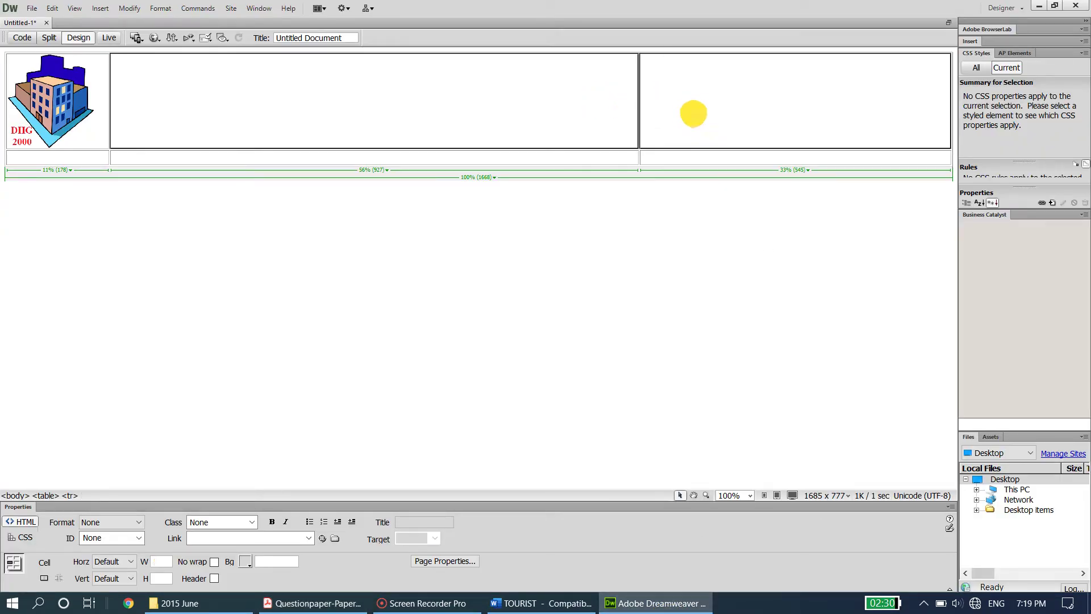
right_click(691, 102)
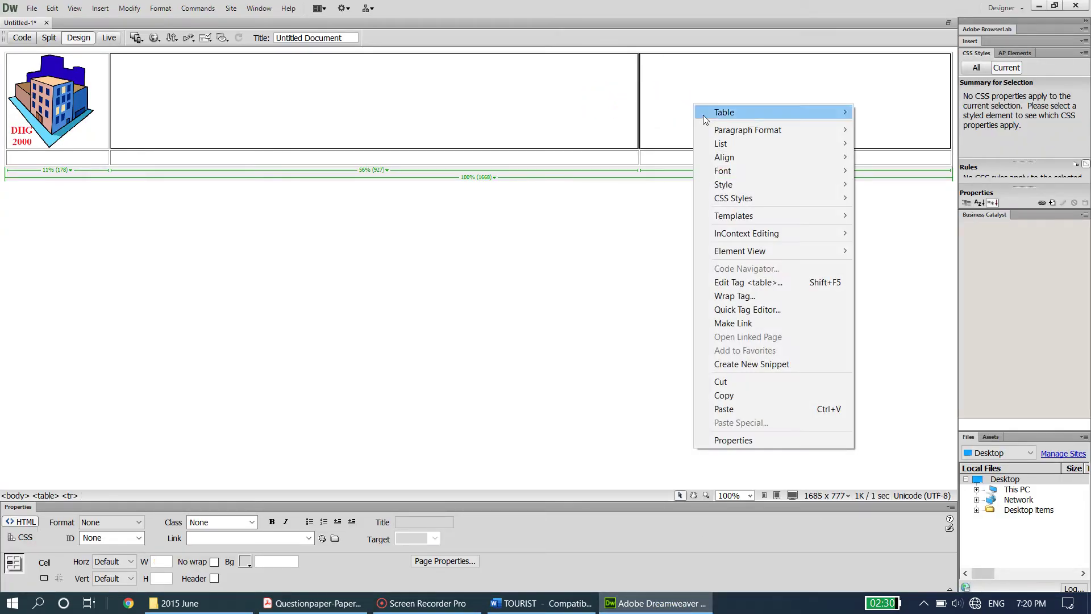
click(731, 111)
click(899, 130)
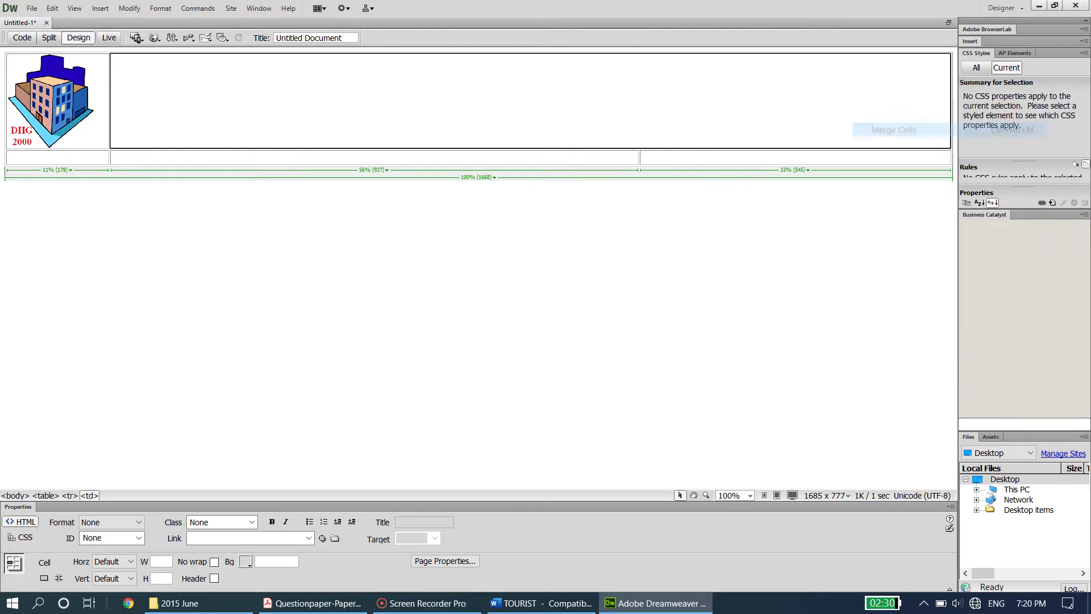
Look up the company name in the question paper and enter Ducansvilla Hotel Group in the merged cell beside the logo in Dreamweaver.
click(613, 110)
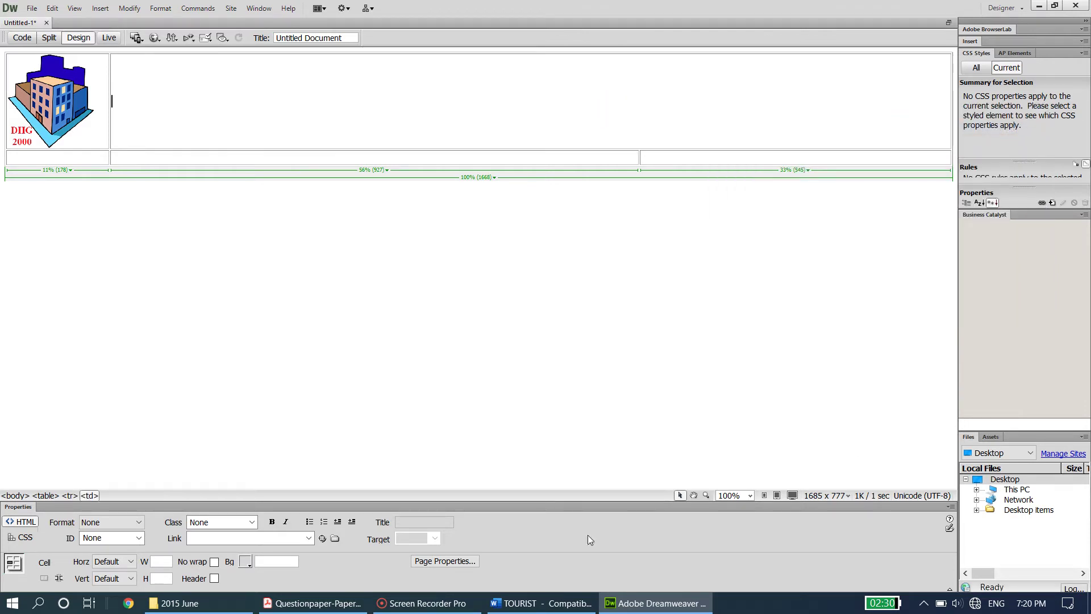
click(312, 602)
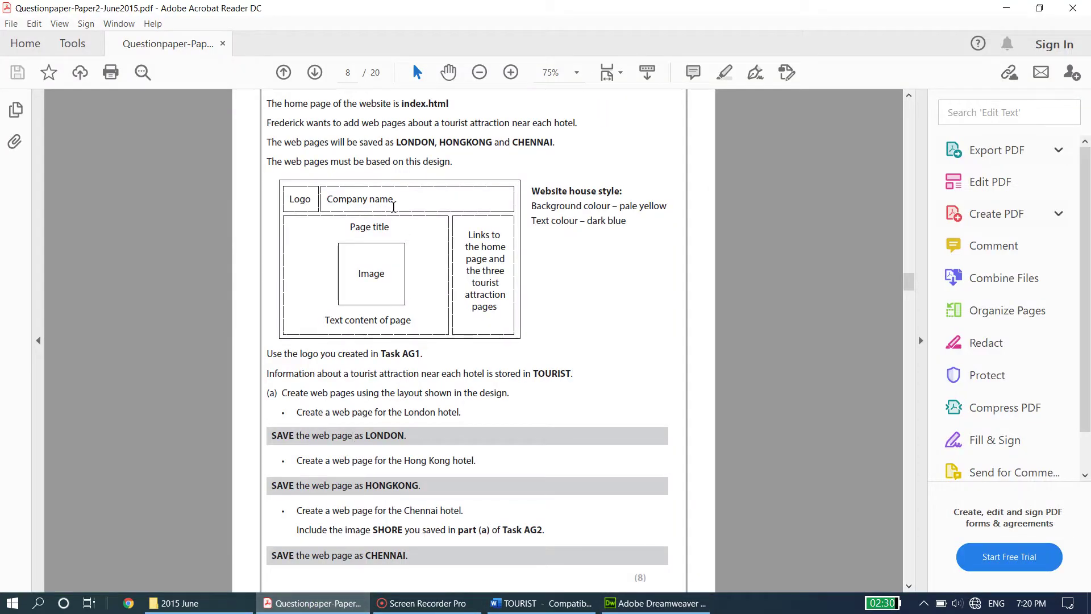
scroll(585, 238, up, 2)
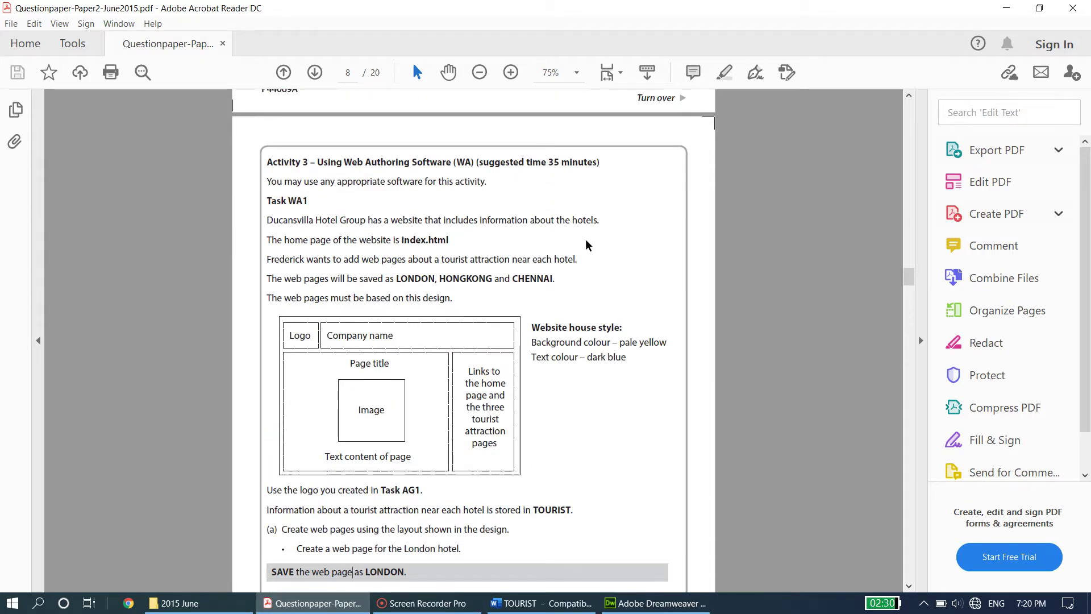
scroll(585, 246, down, 1)
drag(268, 193, 363, 193)
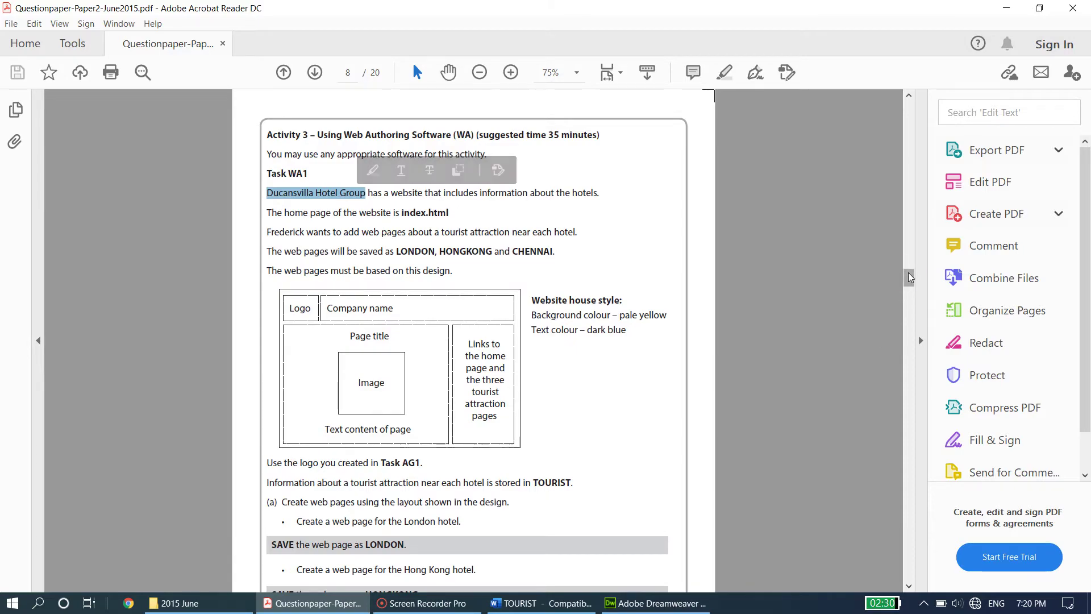
drag(909, 277, 924, 147)
scroll(723, 408, up, 5)
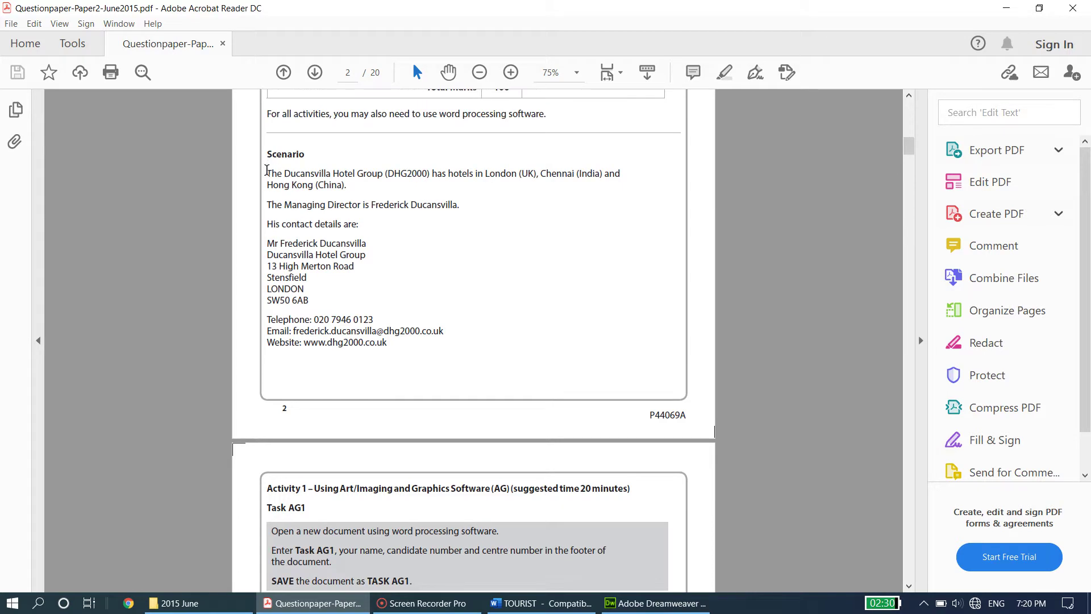
click(653, 603)
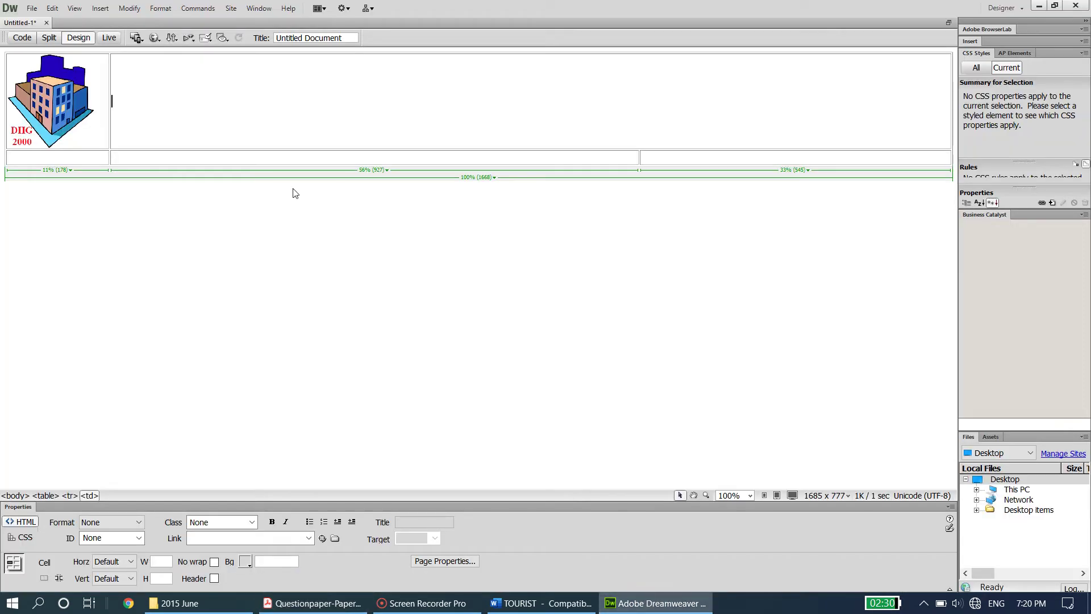
text(Ducansvilla Hotel Group)
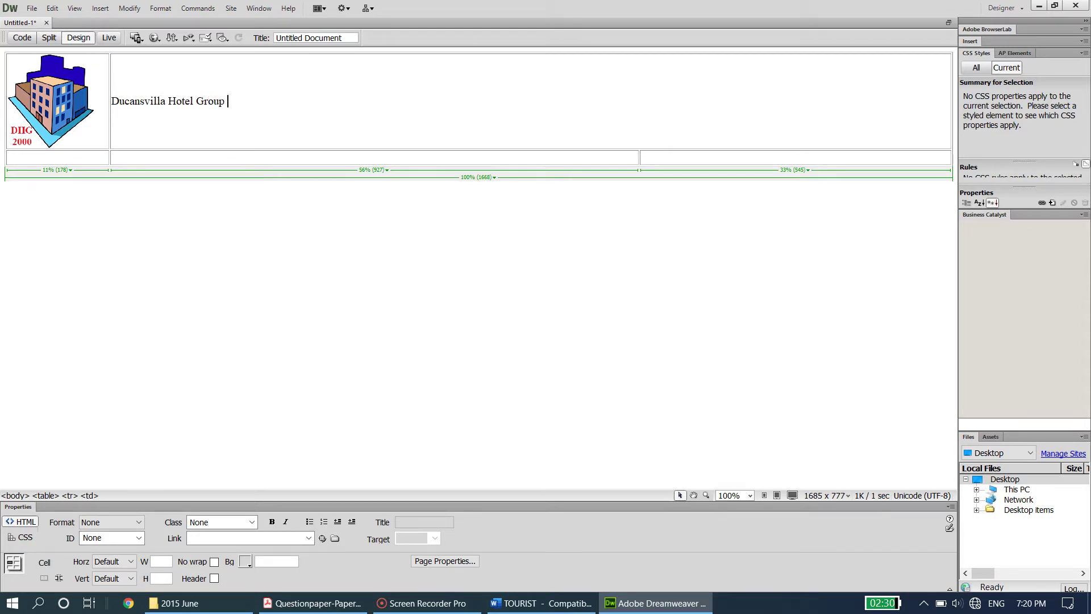
Return the question paper to Task WA1 and format the company name in the Dreamweaver table as Heading 1.
click(312, 602)
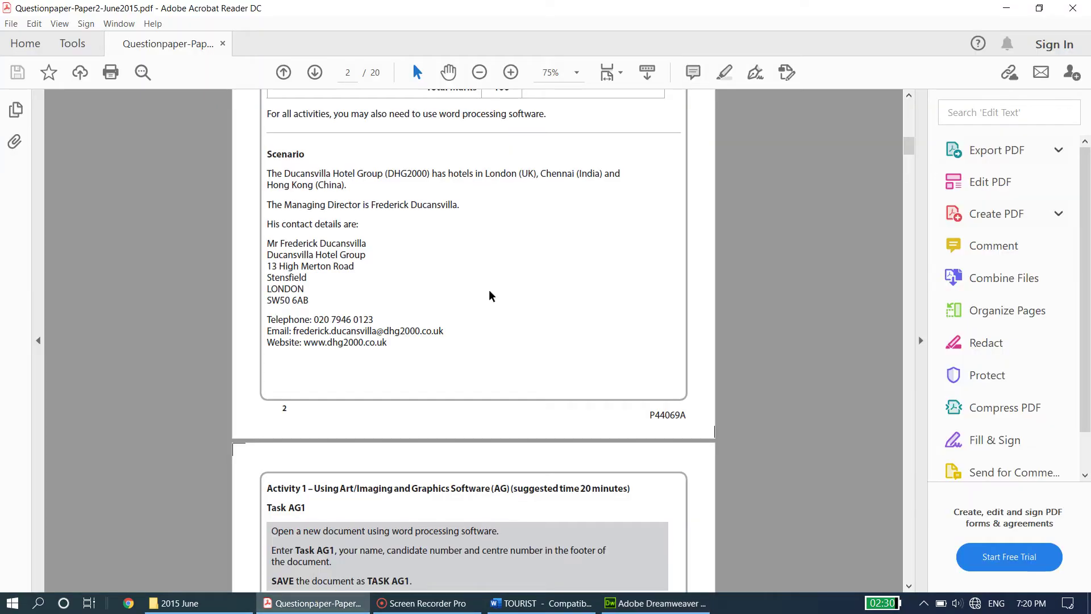
scroll(503, 360, down, 6)
scroll(503, 361, down, 3)
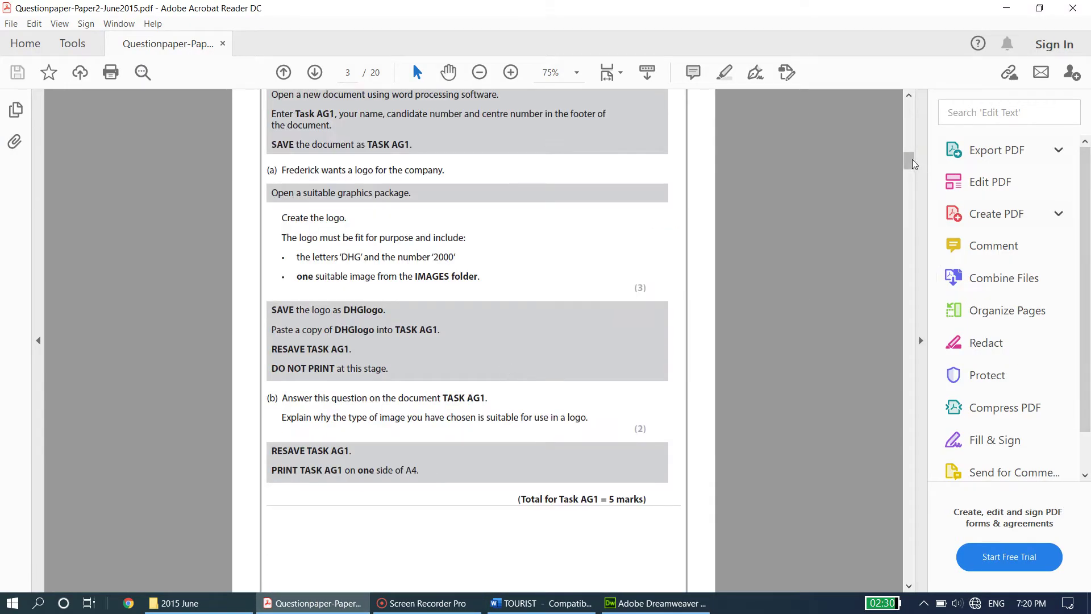
drag(912, 159, 884, 272)
click(654, 602)
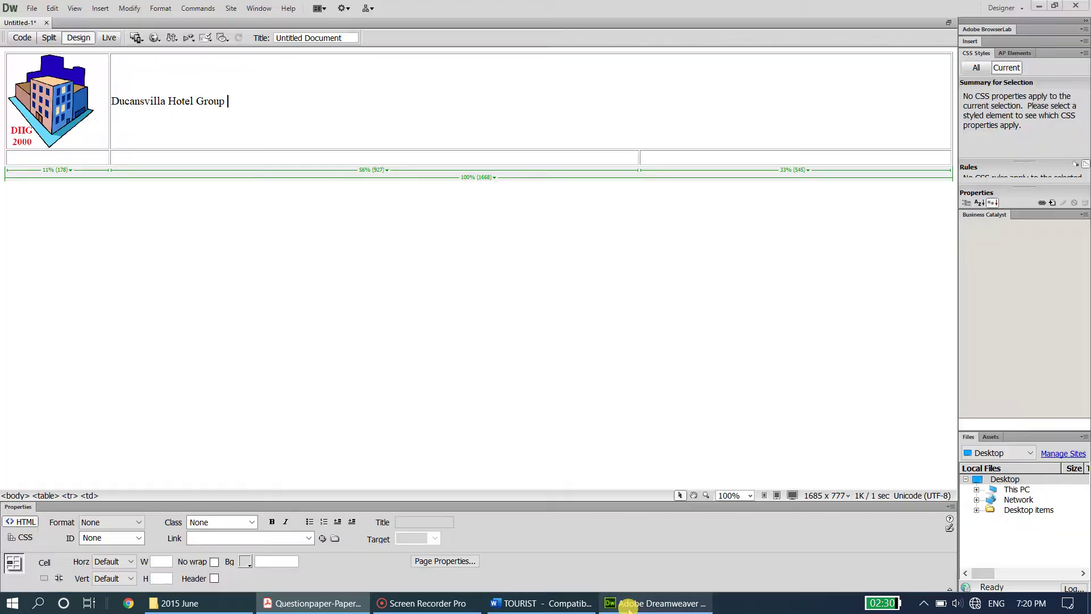
drag(228, 100, 112, 99)
right_click(182, 106)
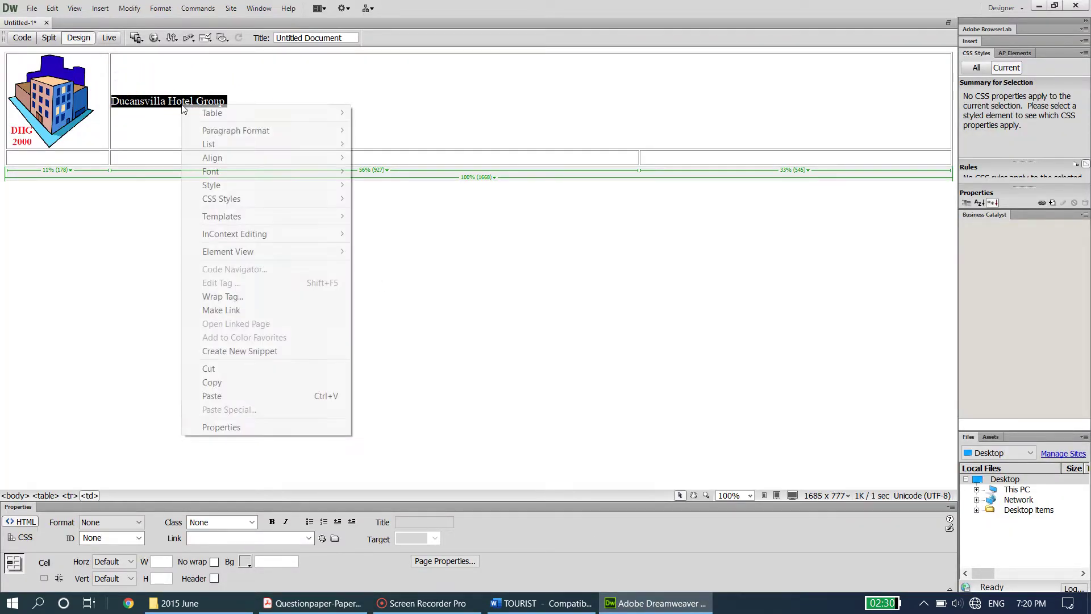
mouse_move(267, 130)
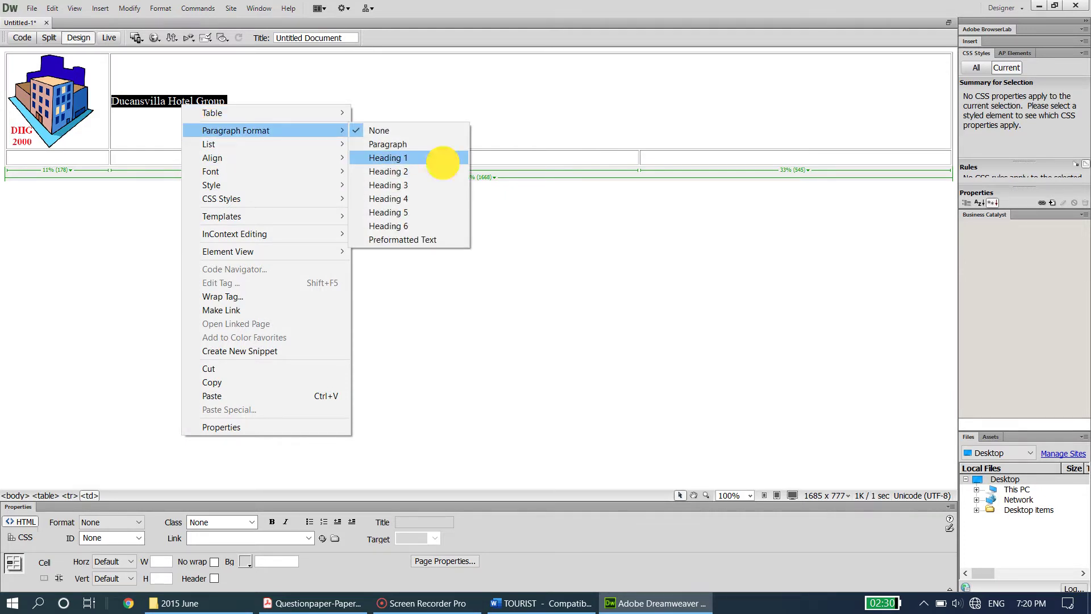
click(442, 158)
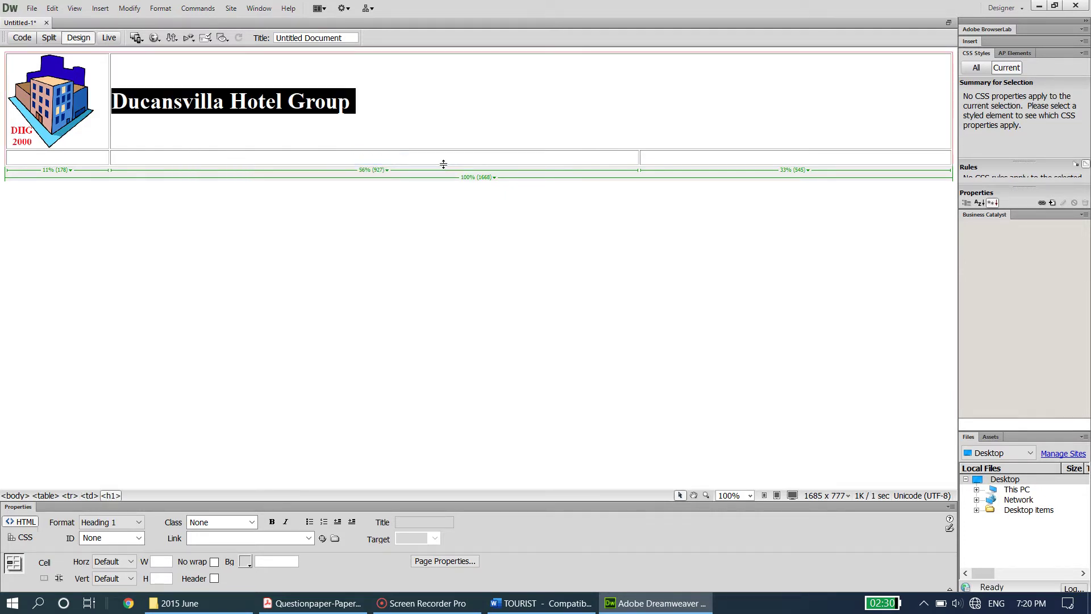
Check the LONDON page requirement in the question paper and copy the LONDON section with its Big Ben text from the TOURIST Word document.
click(335, 603)
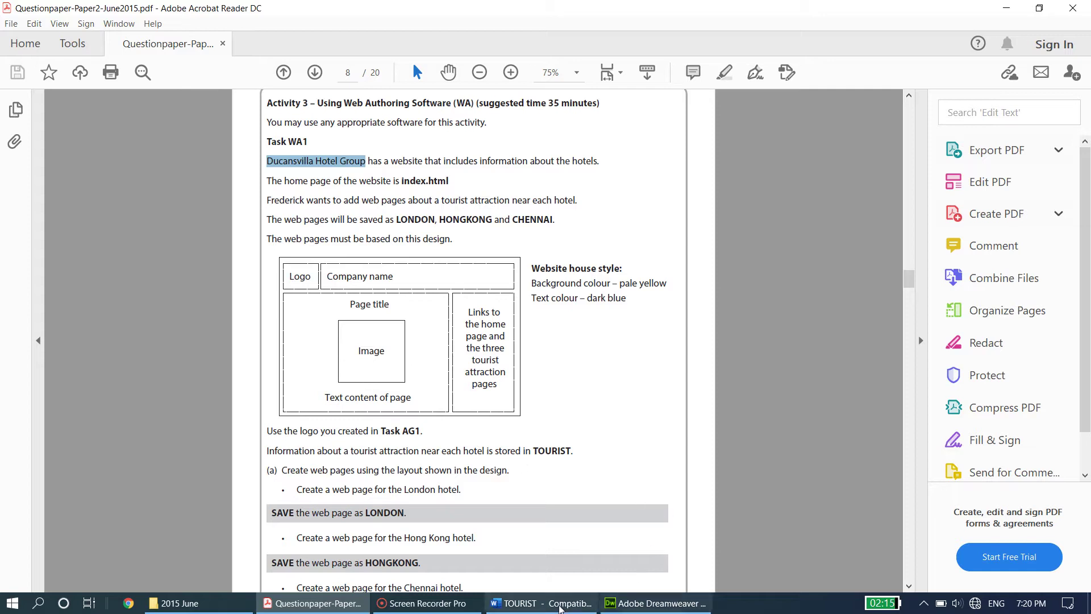
scroll(418, 327, down, 3)
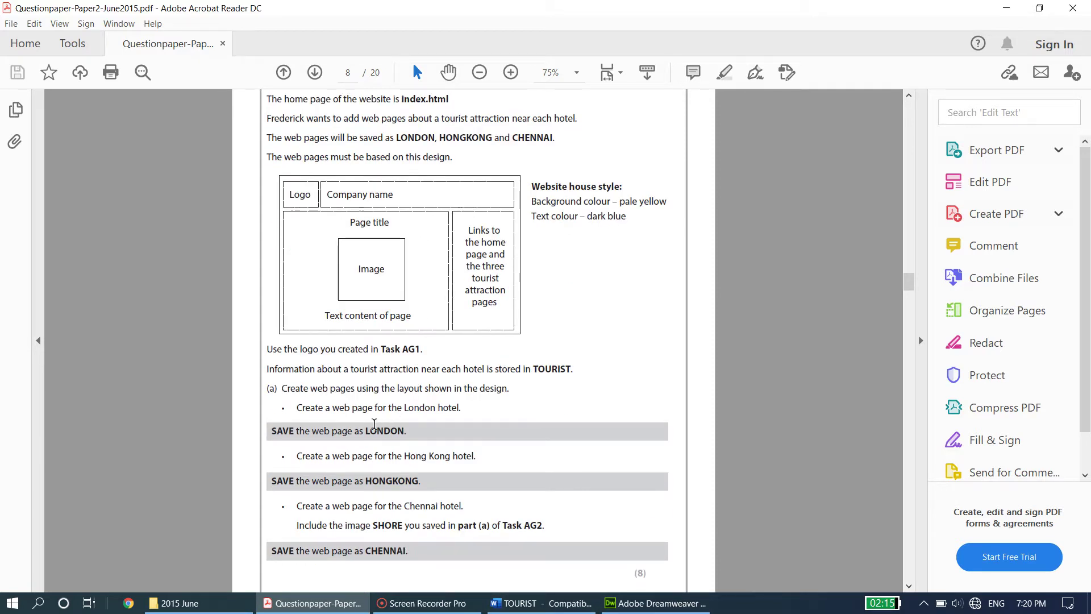
drag(365, 430, 428, 432)
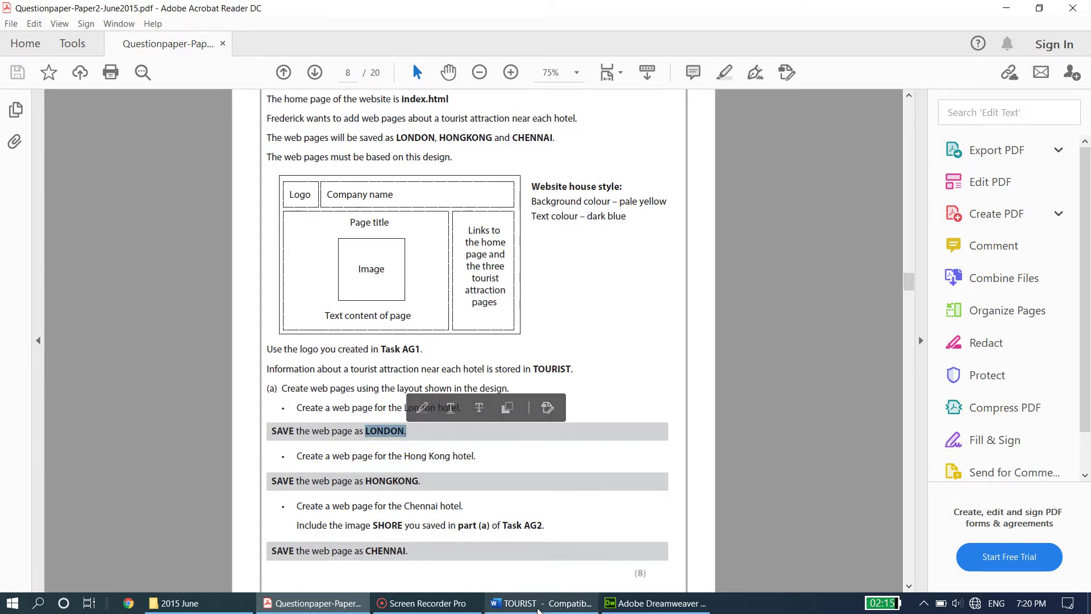
click(538, 603)
click(548, 267)
scroll(548, 268, up, 5)
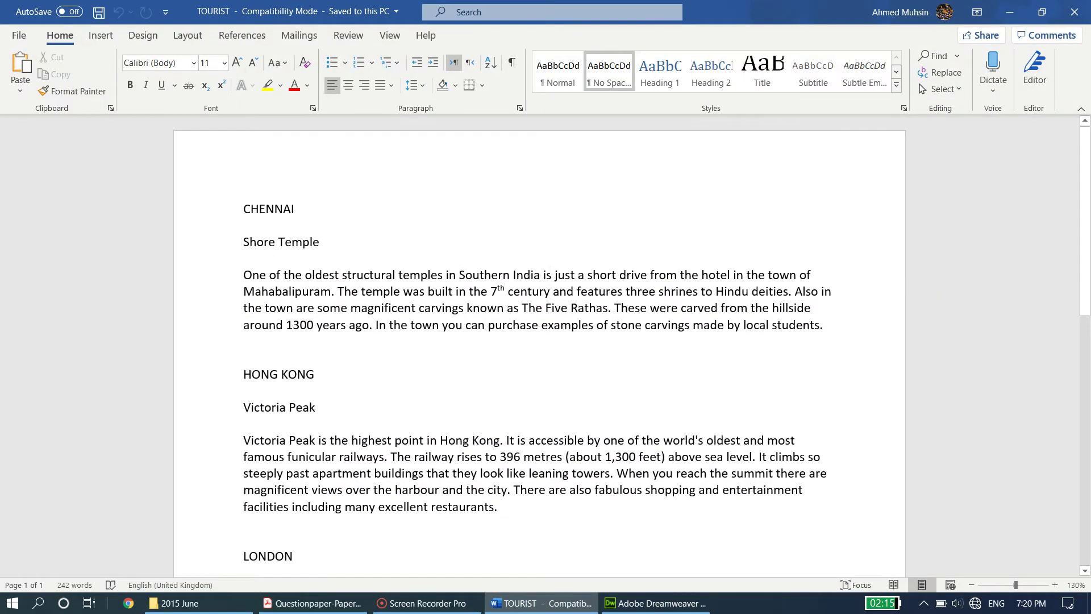
scroll(548, 268, down, 3)
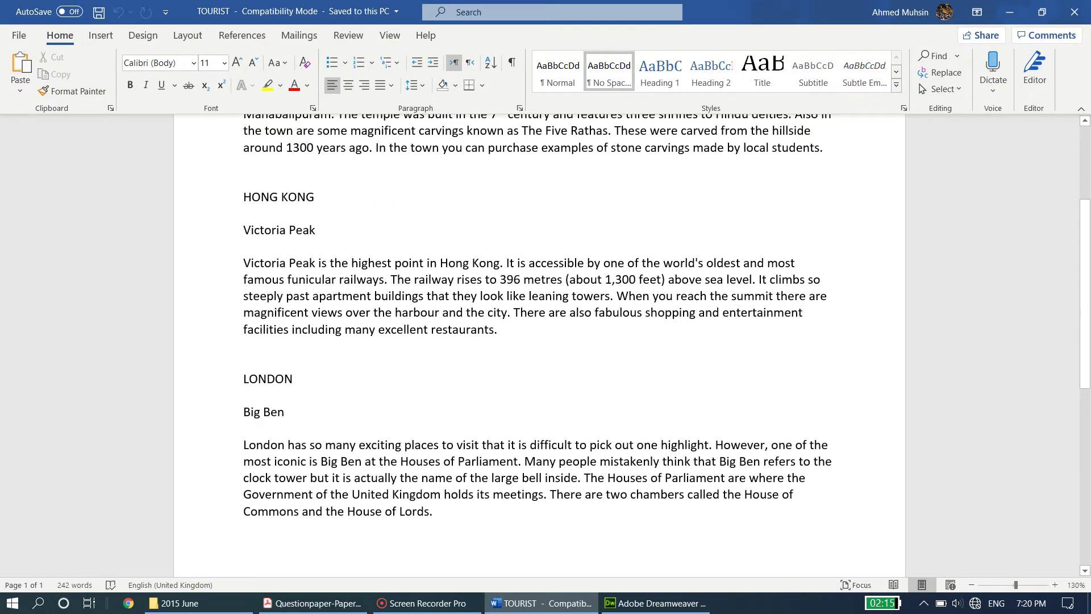
drag(272, 377, 416, 511)
key(ctrl+c)
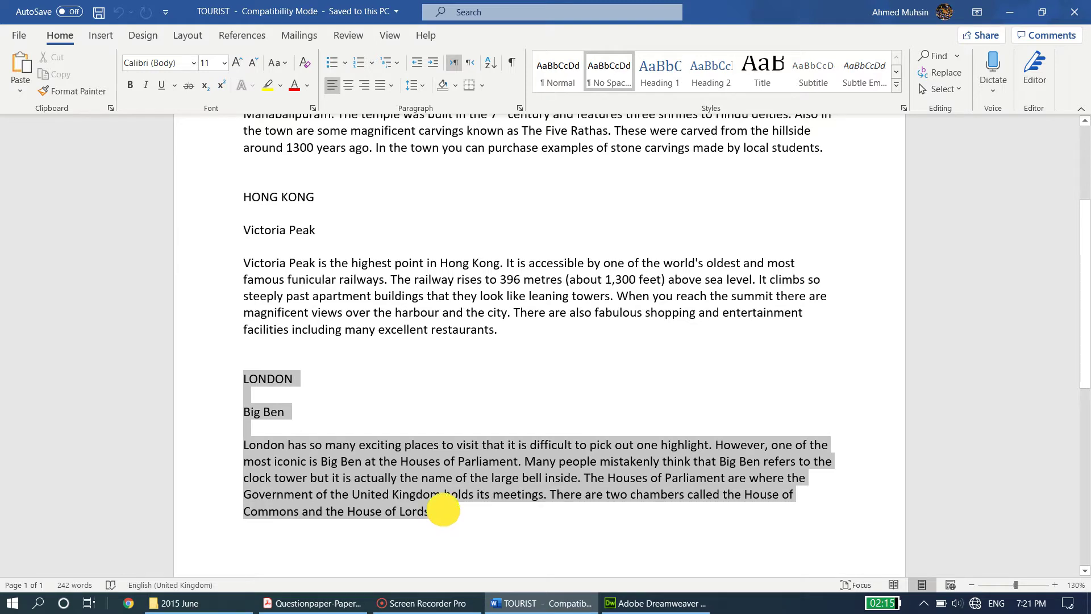
In Dreamweaver, merge the first two cells of the table's second row, following the layout in the question paper.
click(656, 603)
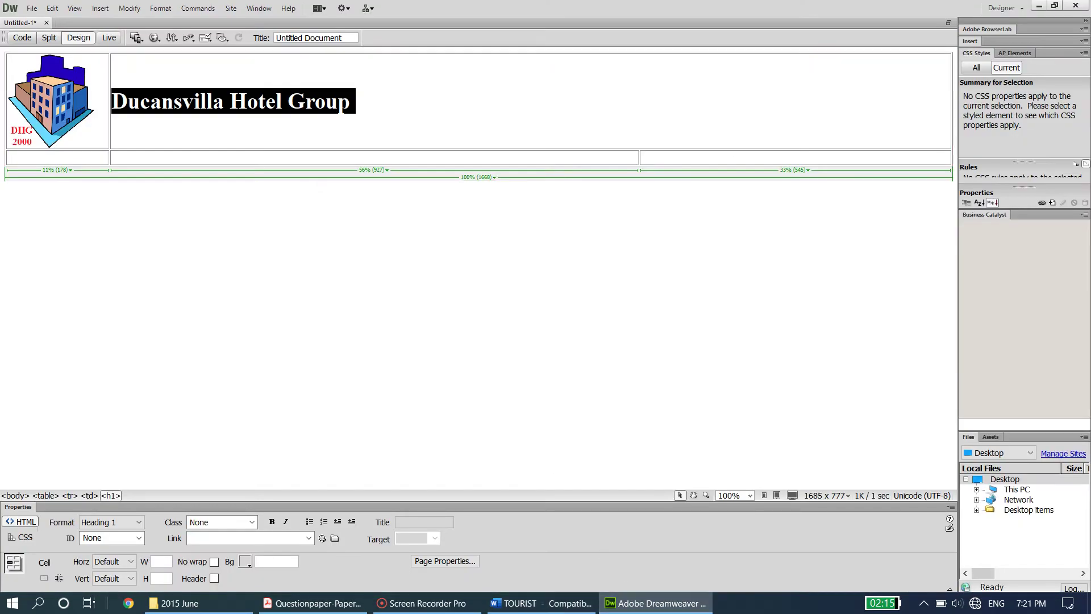
click(323, 158)
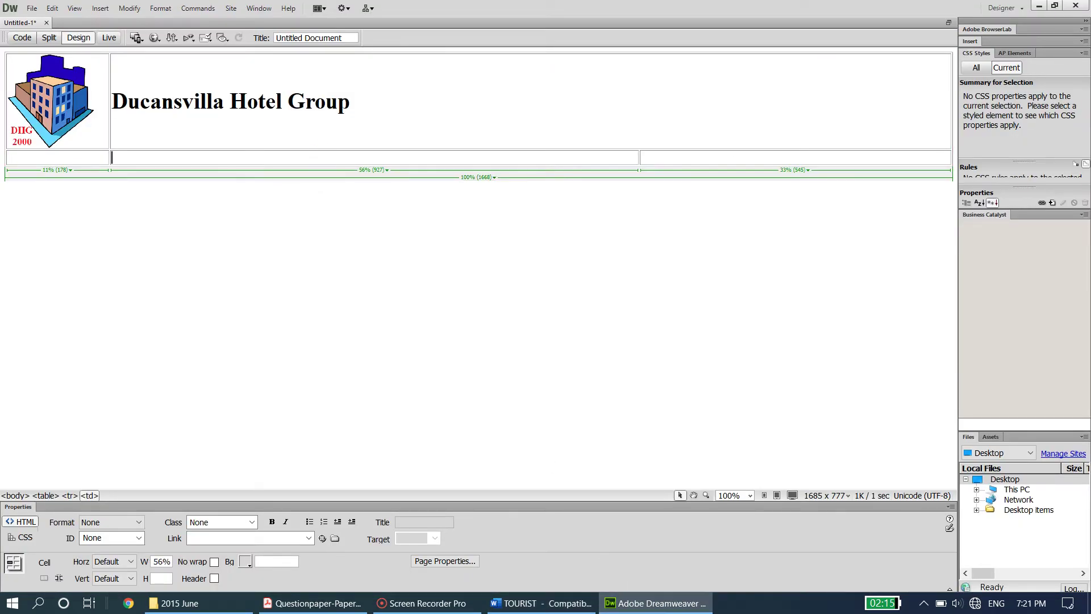
click(312, 603)
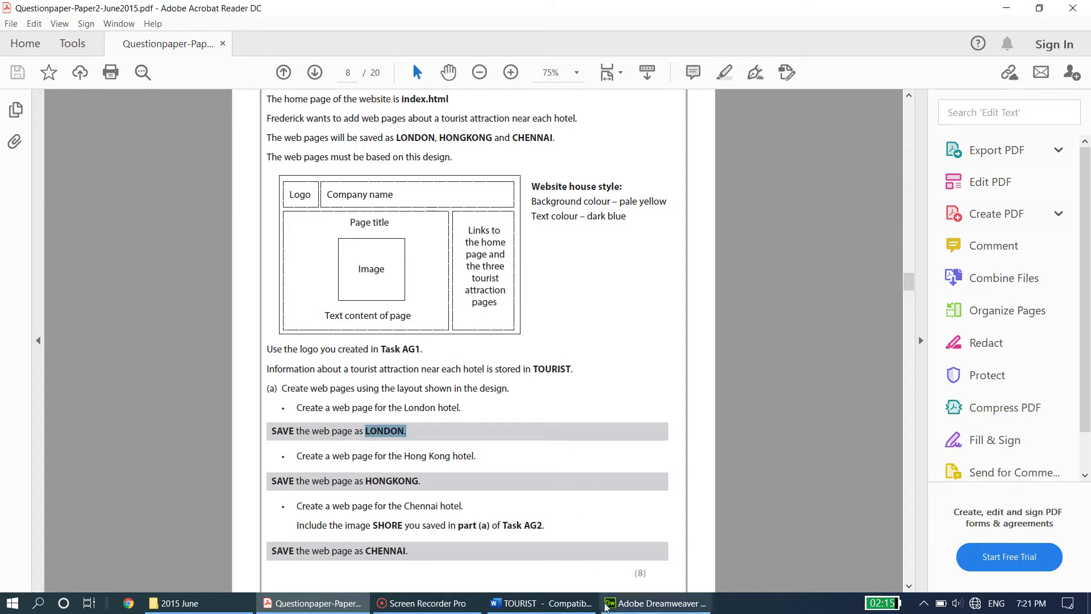
click(654, 603)
drag(95, 158, 160, 163)
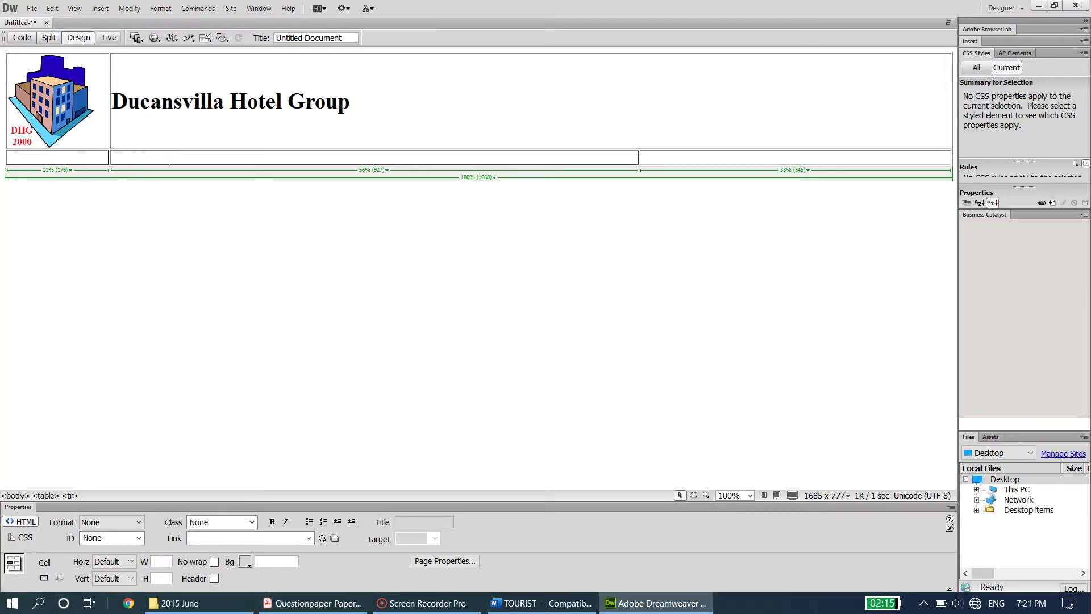
right_click(169, 161)
click(196, 169)
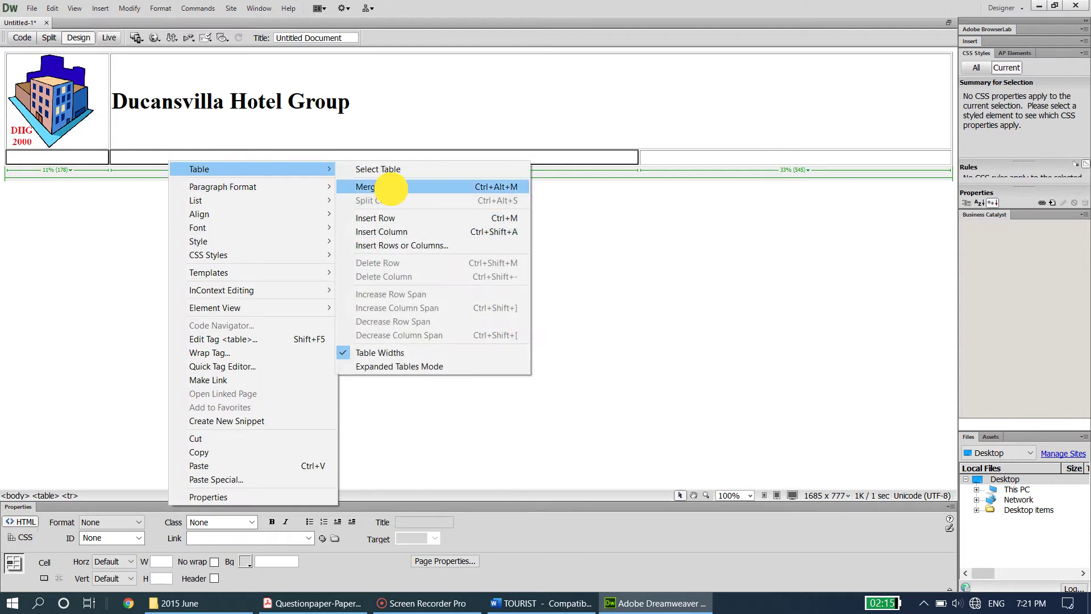
click(392, 184)
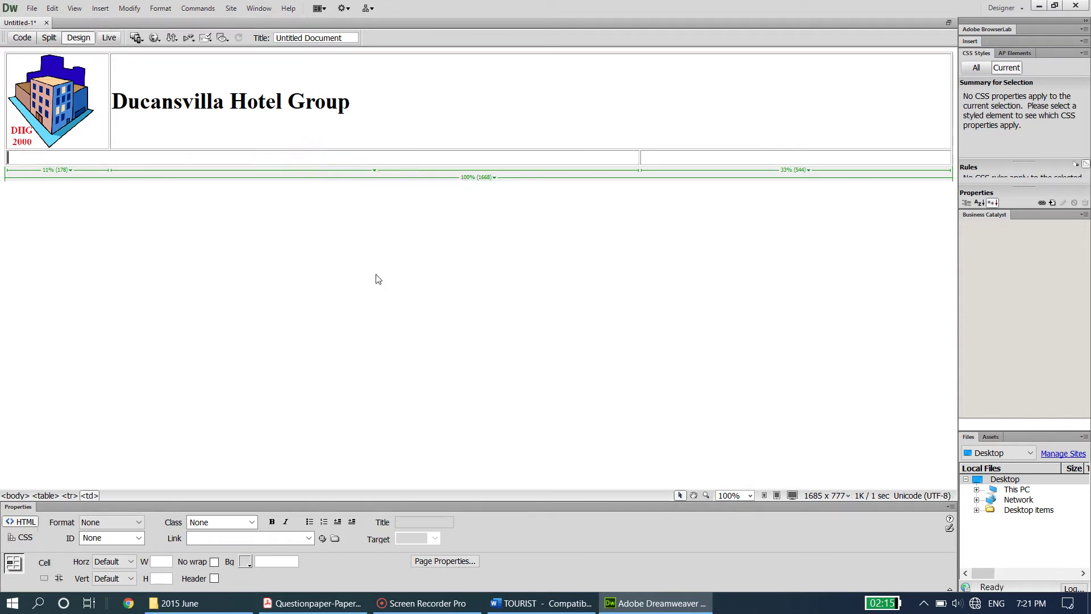
Check the page title's position in the question paper's design and centre-align the merged content cell below the logo in Dreamweaver.
click(304, 602)
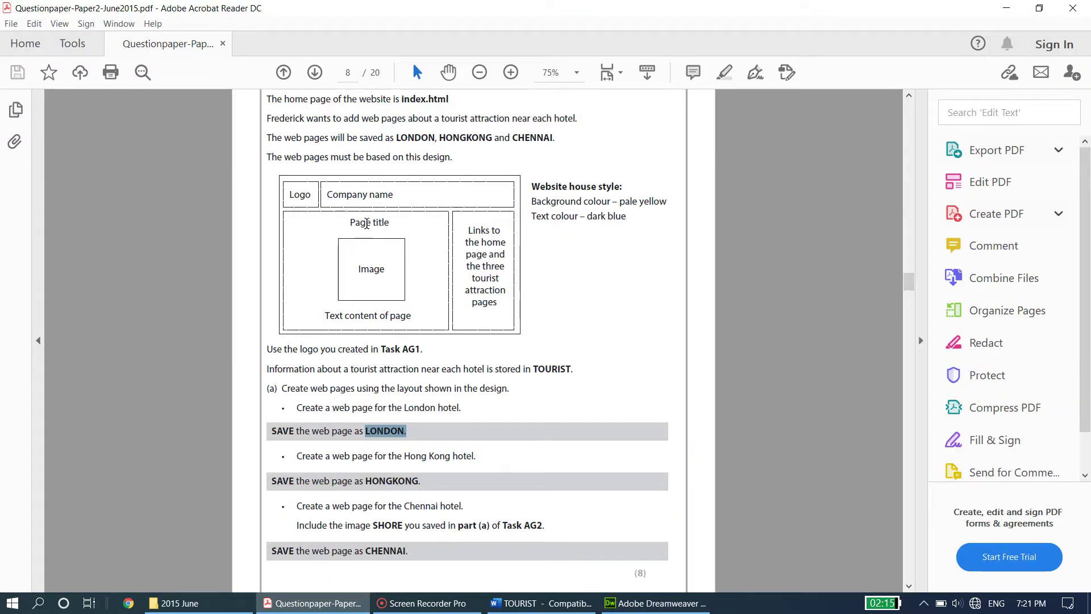
click(670, 603)
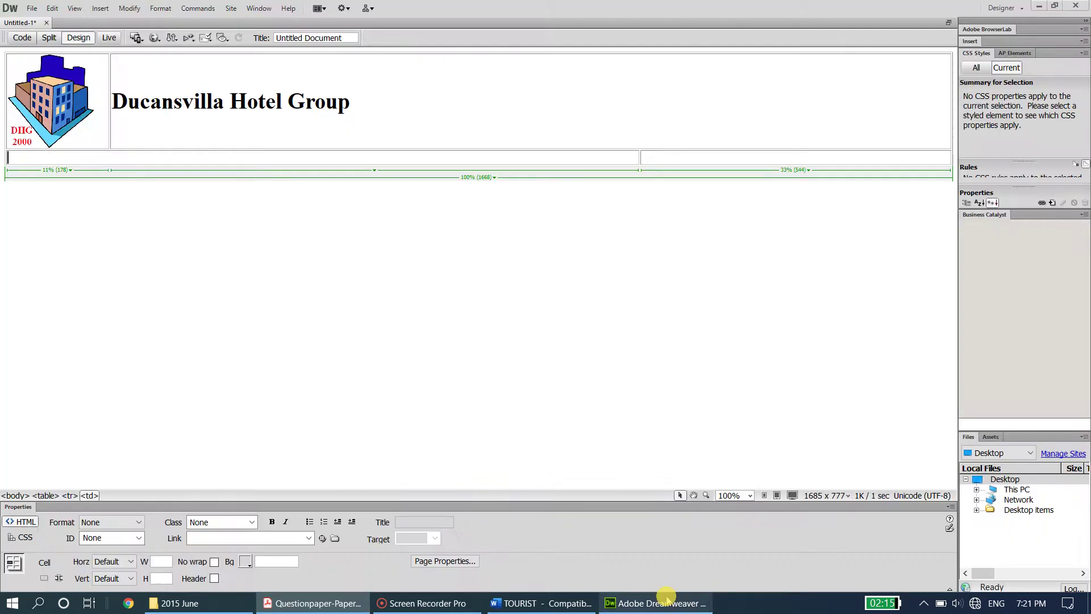
right_click(264, 158)
mouse_move(310, 212)
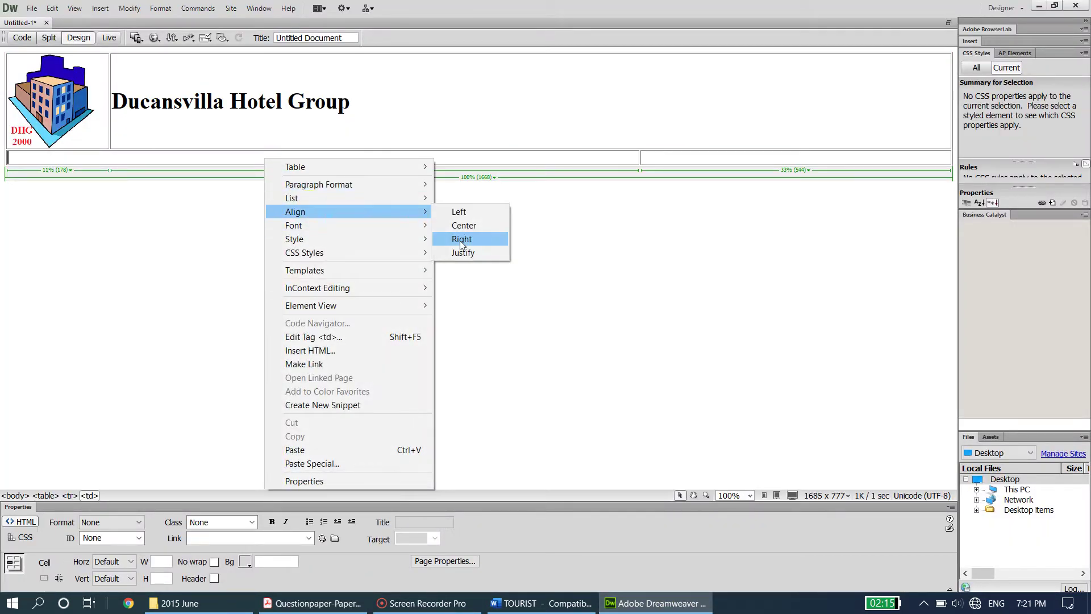
click(463, 226)
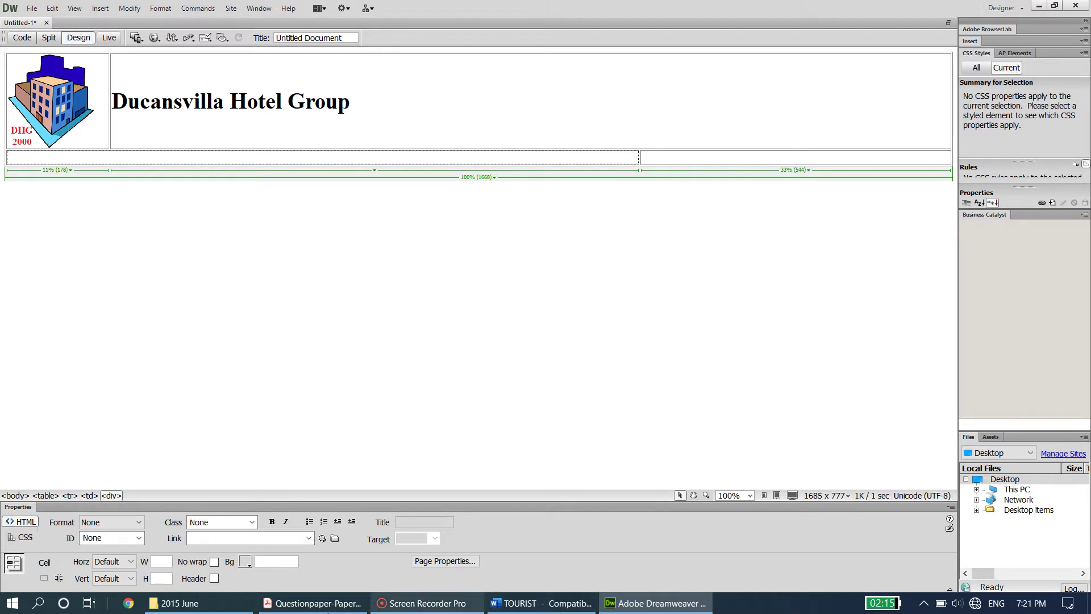
Recheck the question paper's page design and paste the copied LONDON section into the centred content cell in Dreamweaver.
click(312, 603)
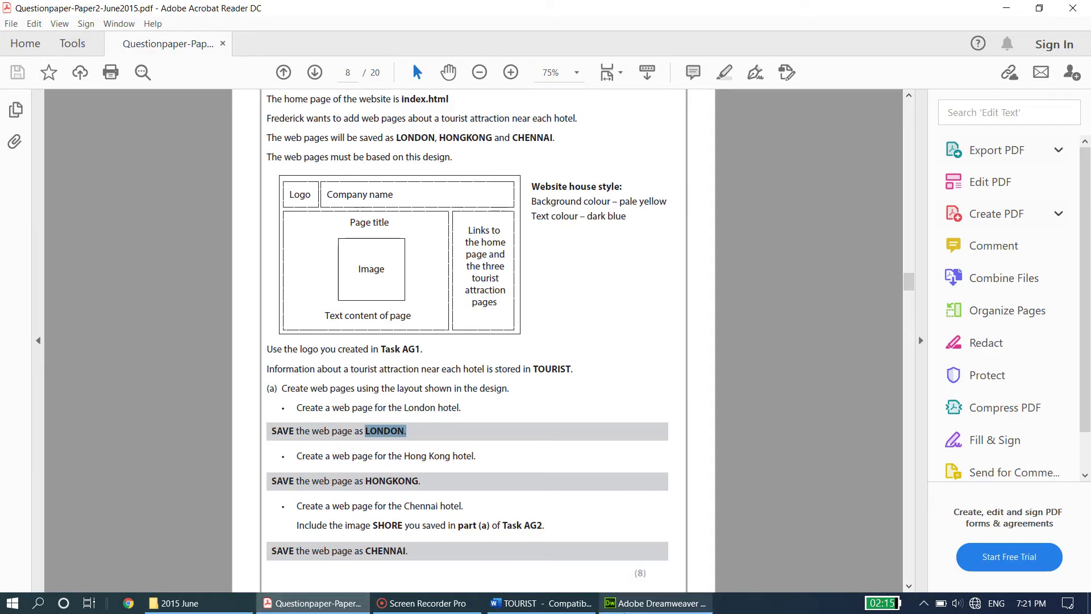
click(627, 603)
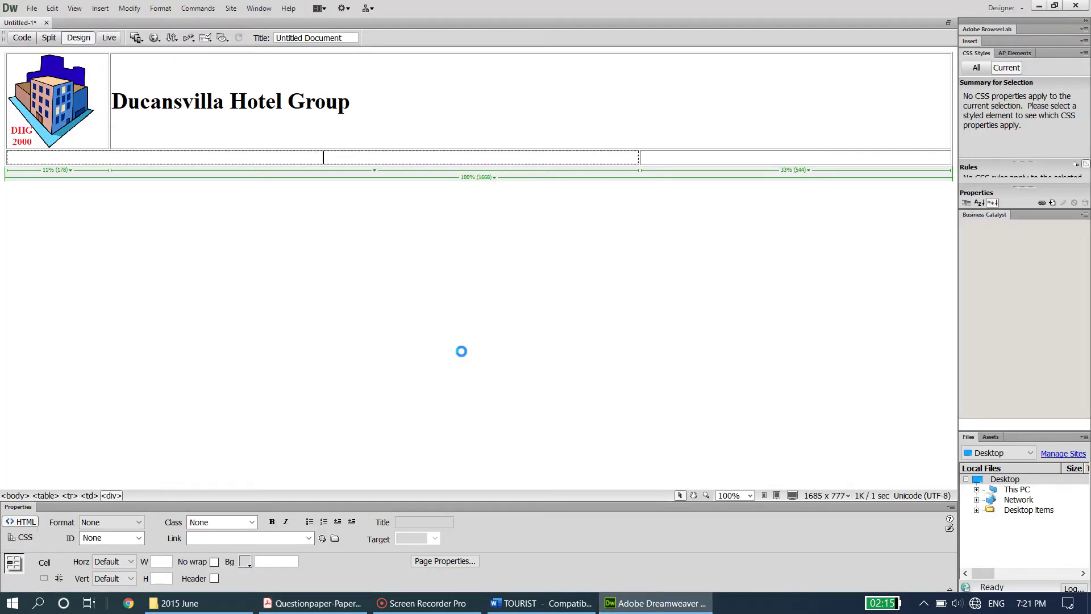
key(ctrl+v)
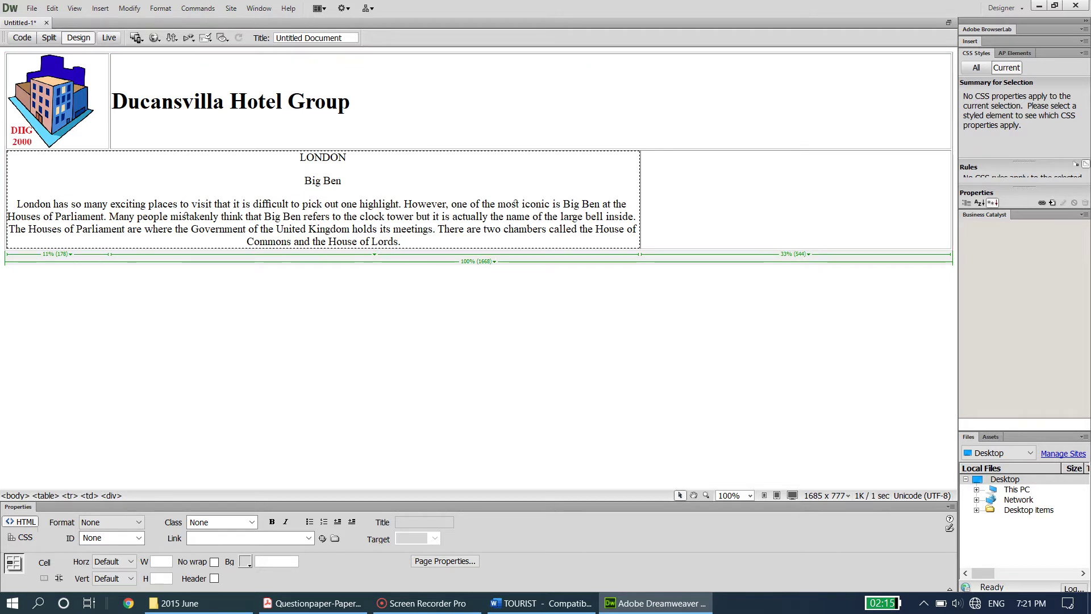
Format the LONDON page title in the content cell as Heading 2.
drag(297, 153, 353, 165)
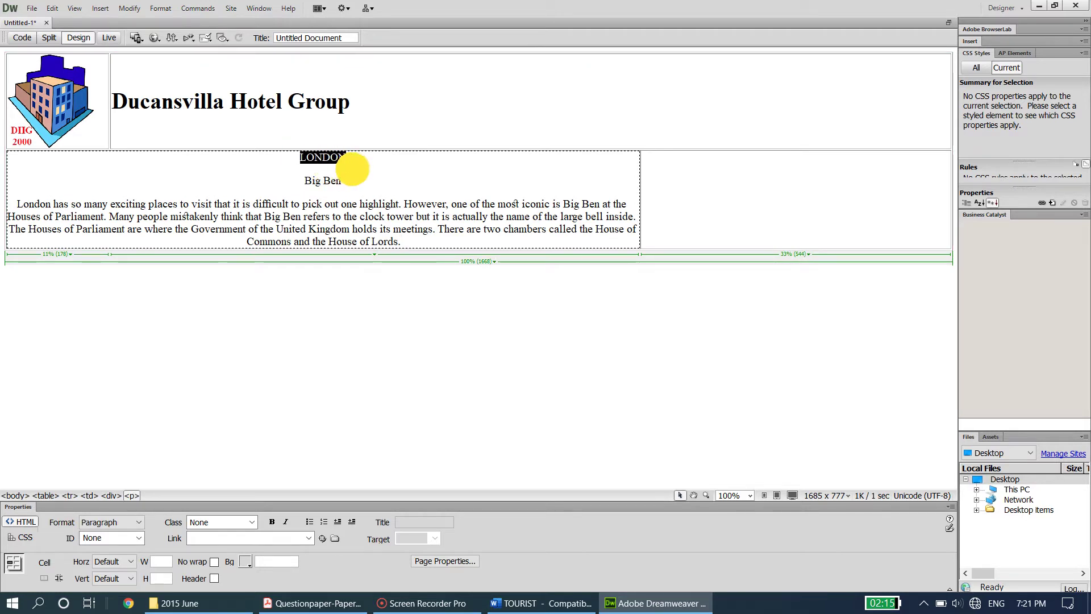
right_click(328, 161)
mouse_move(398, 183)
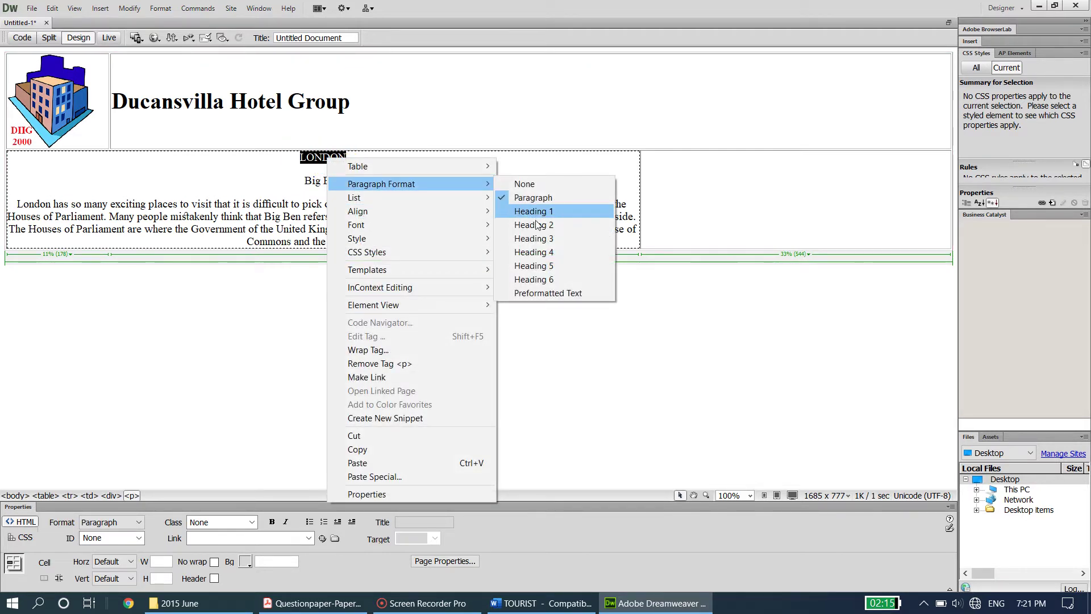
click(533, 225)
Add an empty paragraph above Big Ben and insert the LONDON picture from the IMAGES folder there, with the alternate text London.
click(348, 188)
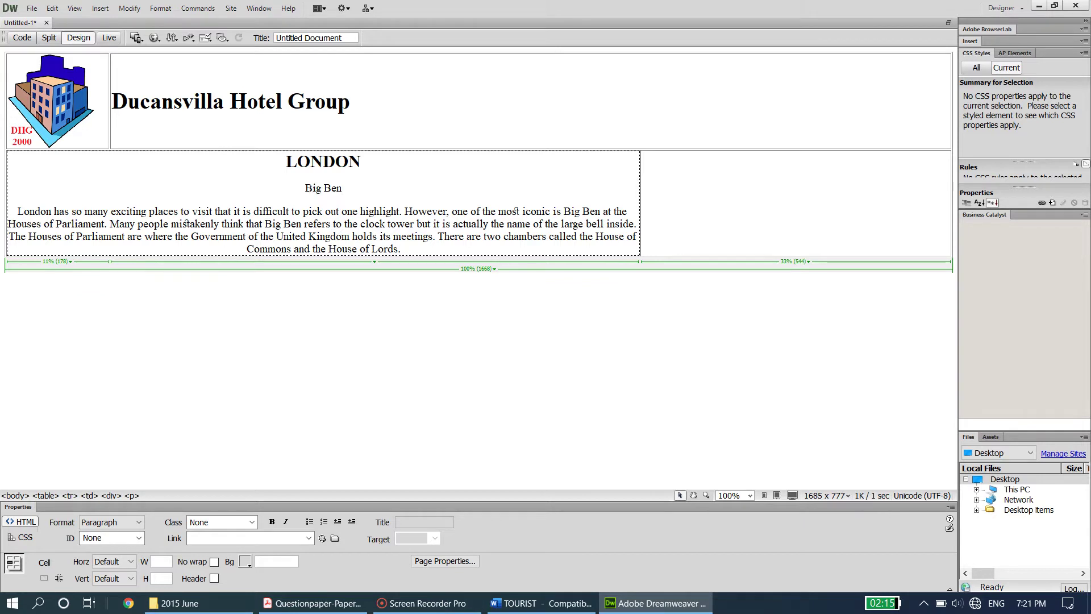
click(305, 188)
key(Return)
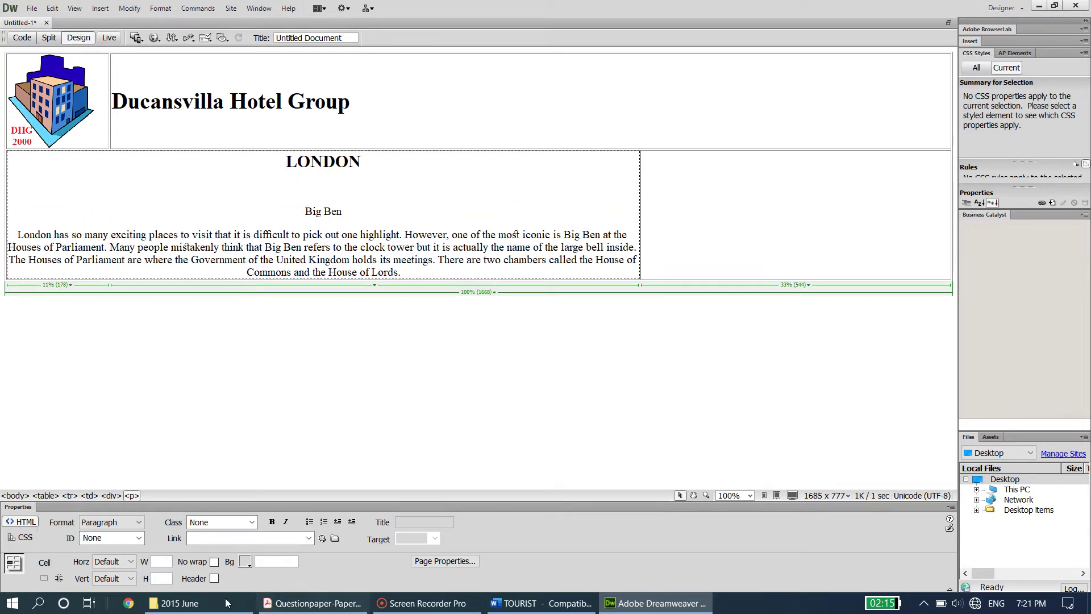
click(179, 603)
double_click(489, 292)
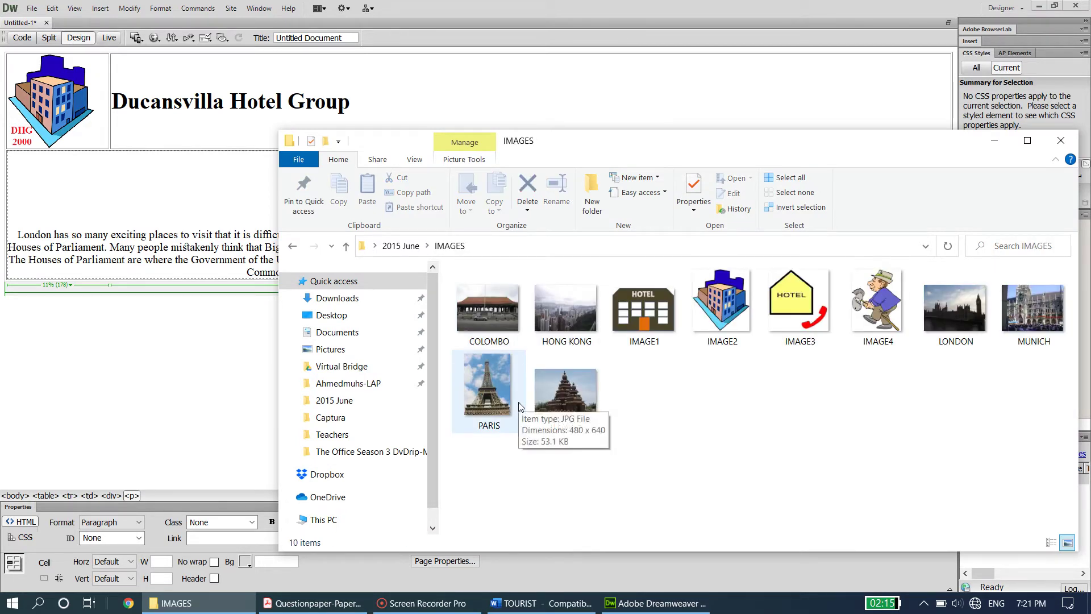
click(949, 332)
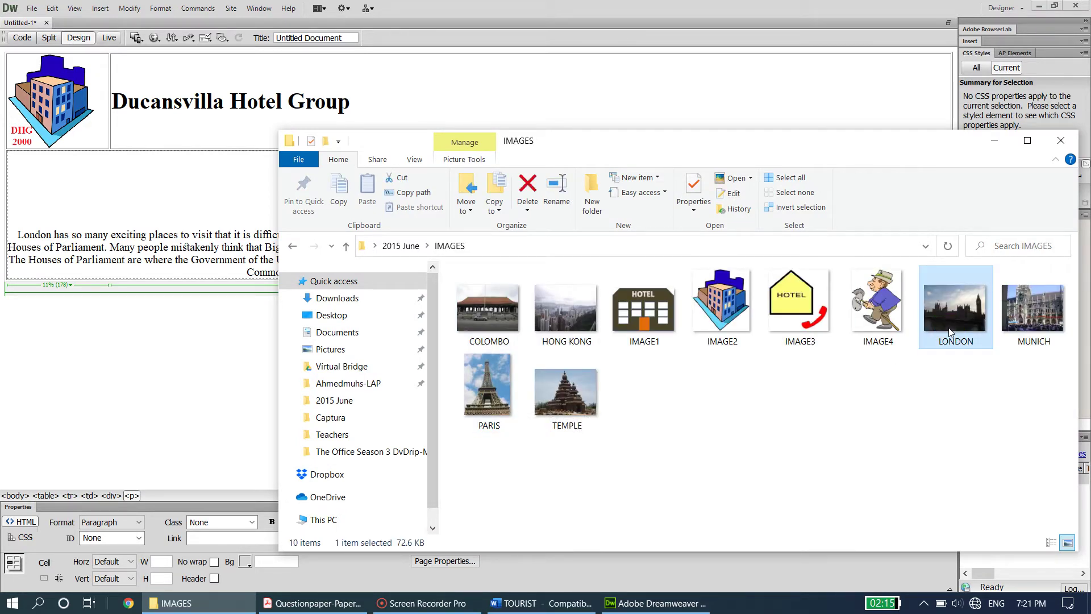
click(261, 195)
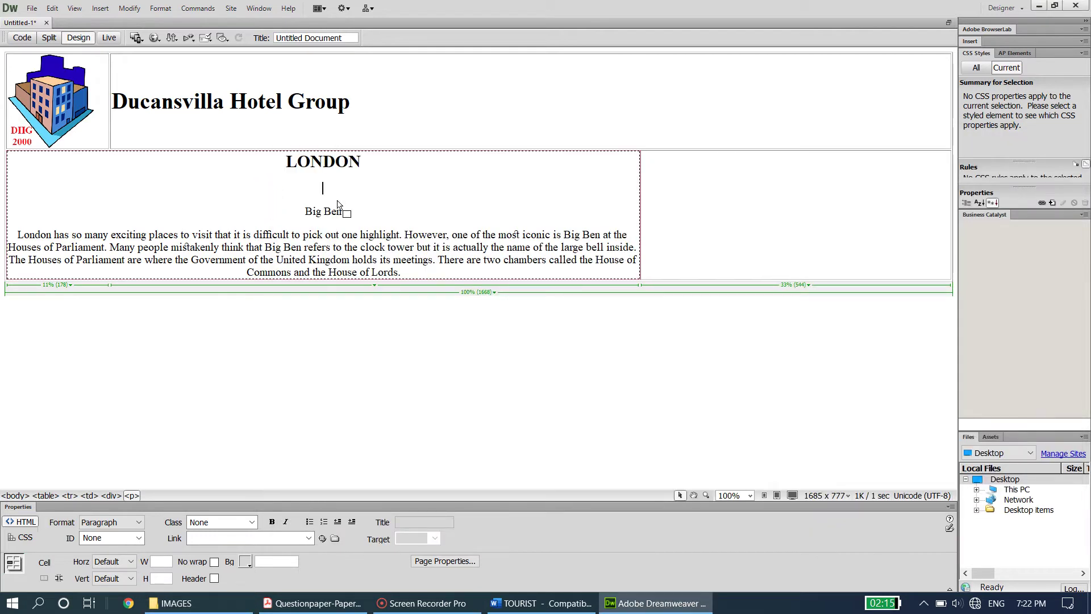
drag(337, 202, 337, 205)
click(544, 348)
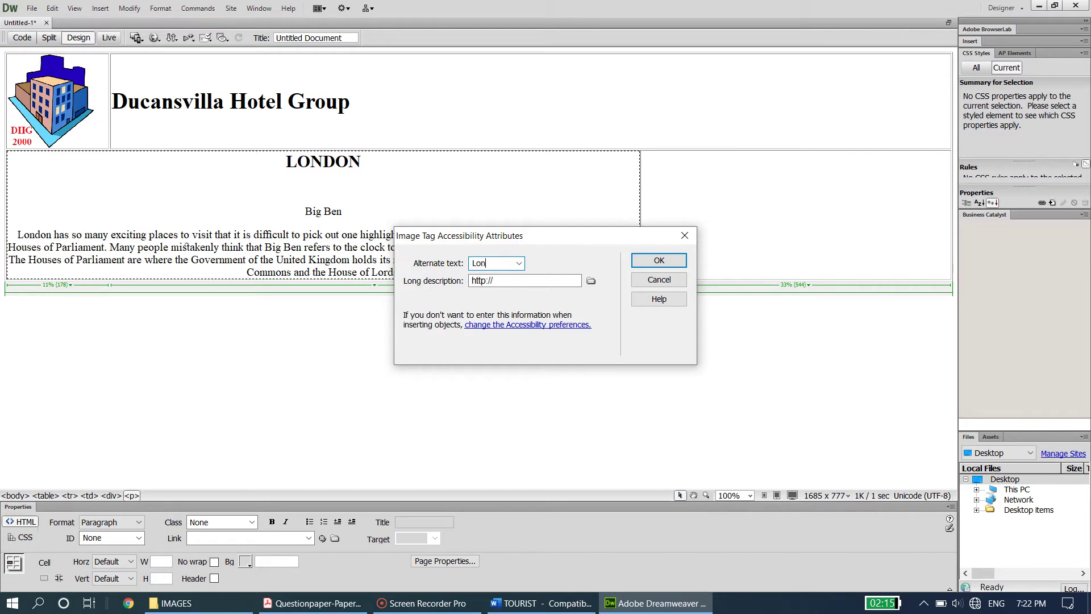
key(Return)
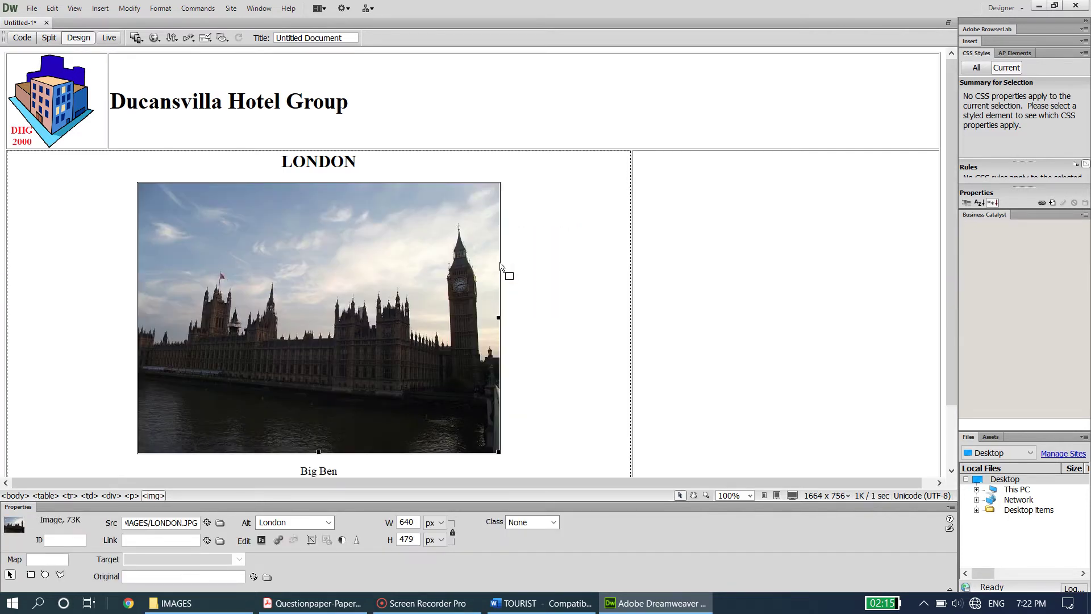
Format the Big Ben line below the picture as Heading 3.
scroll(501, 267, down, 3)
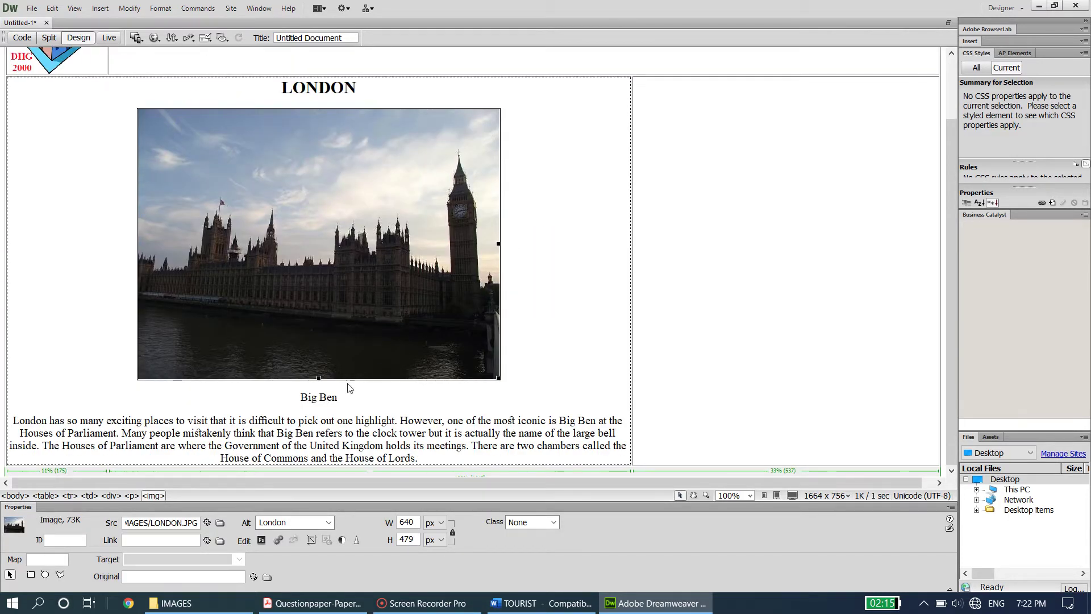
drag(294, 397, 339, 396)
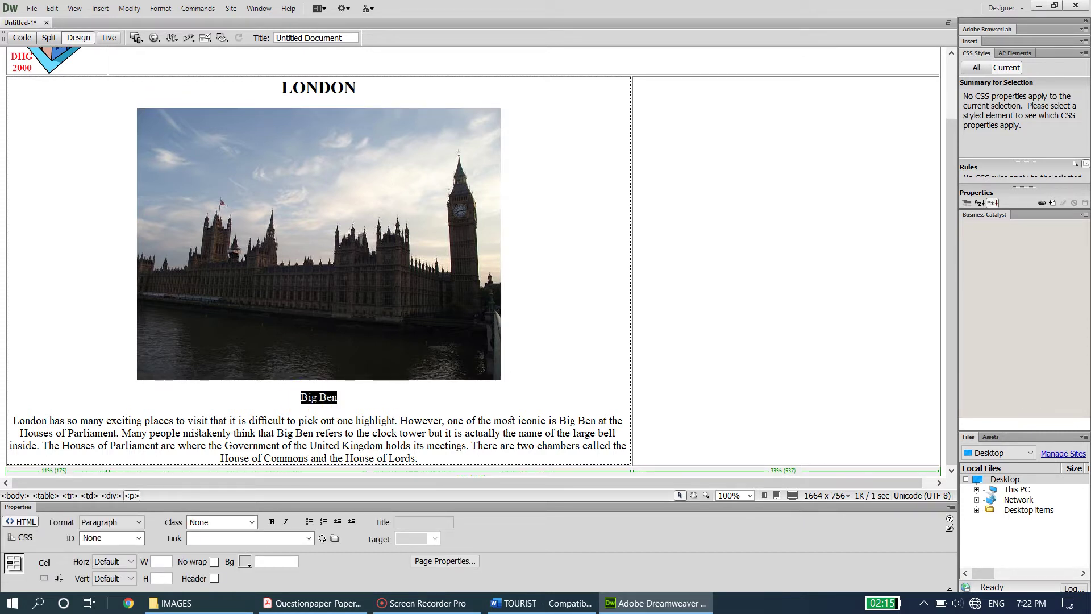
right_click(318, 397)
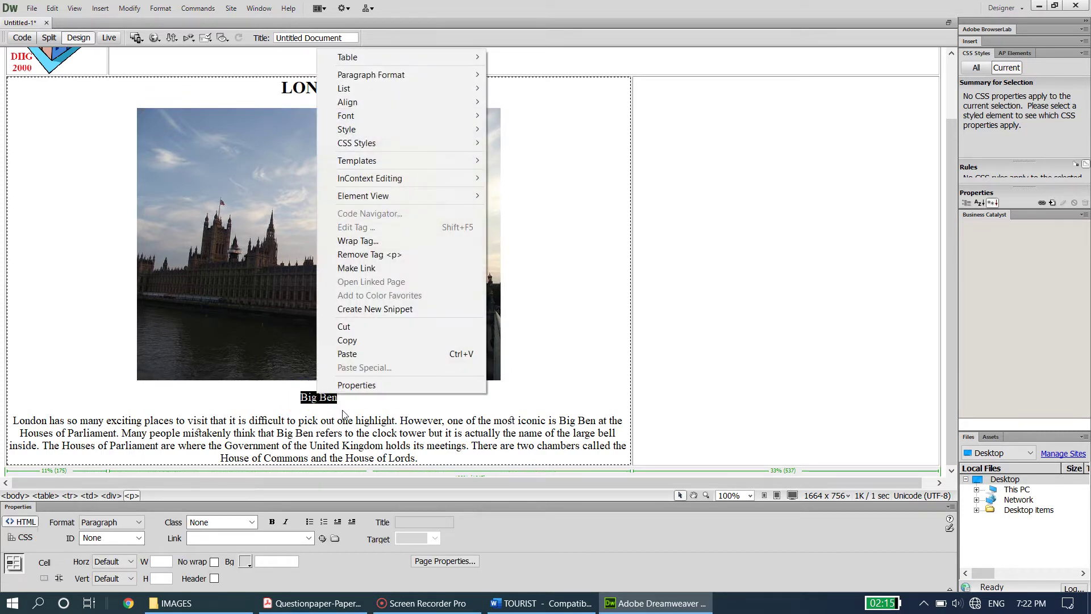
mouse_move(415, 77)
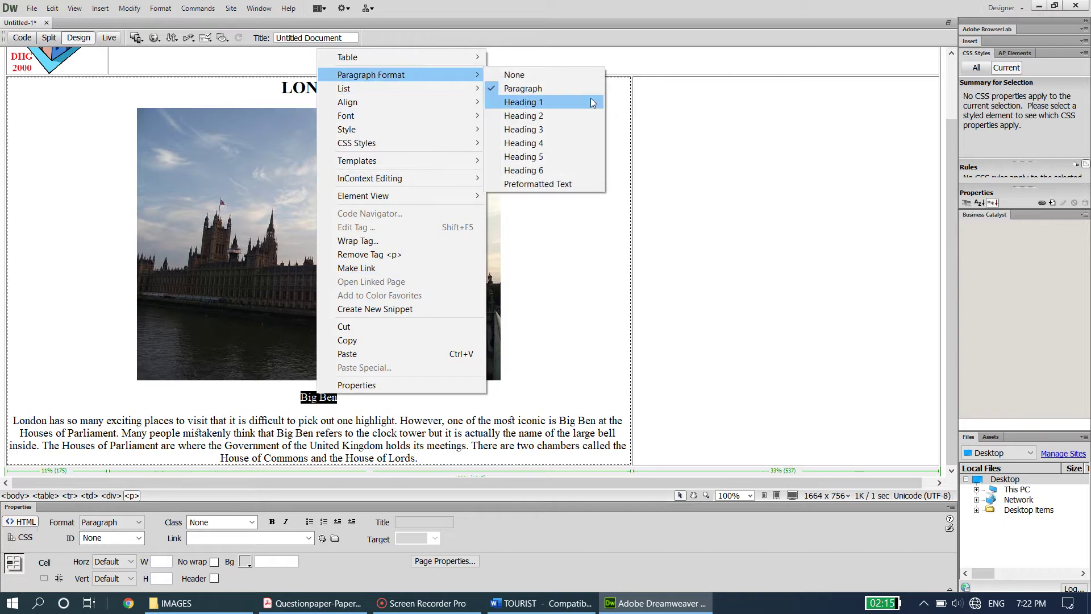
click(571, 128)
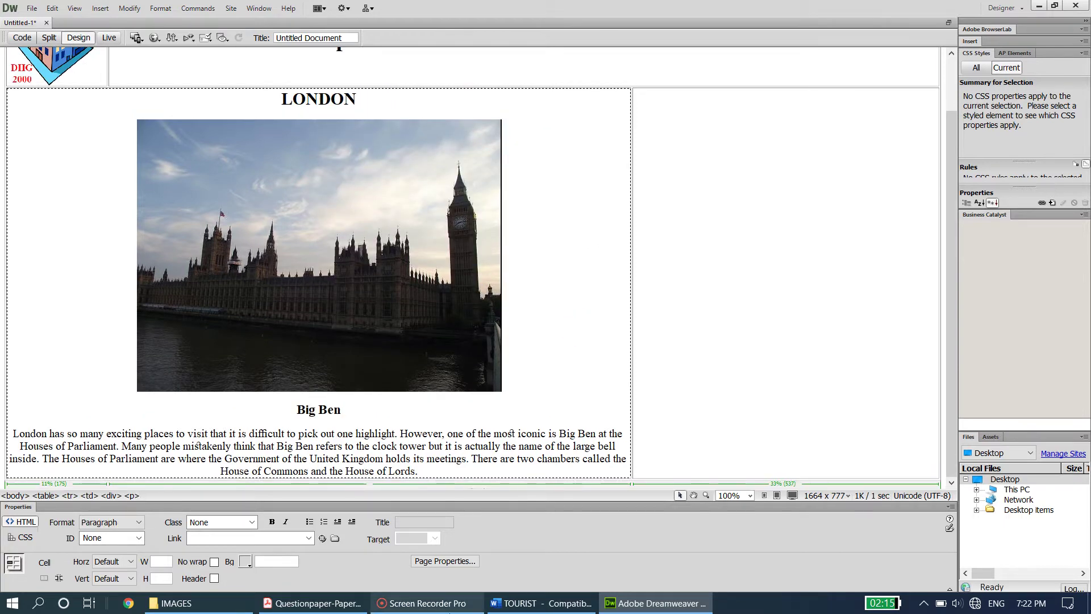
Check the links column in the question paper's design and narrow the matching table column in Dreamweaver to about 14% of the width.
click(312, 602)
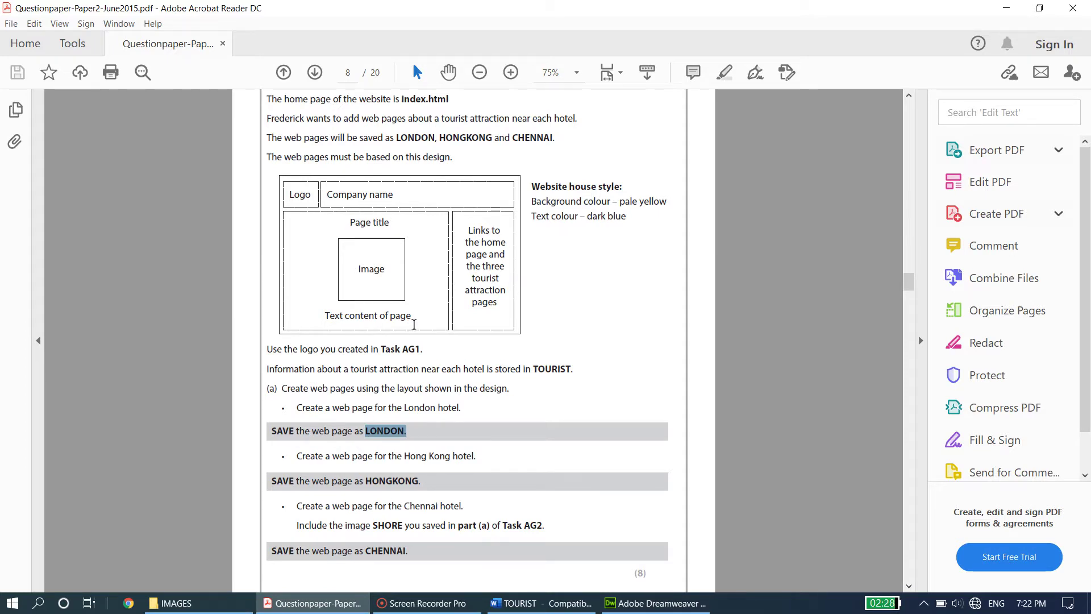
drag(470, 229, 493, 304)
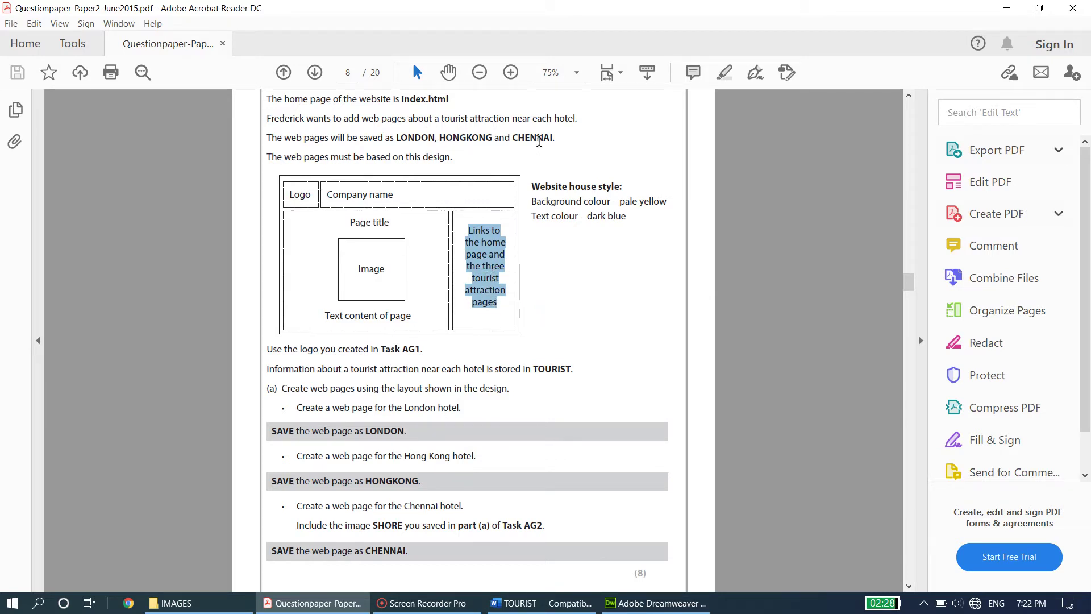
click(648, 603)
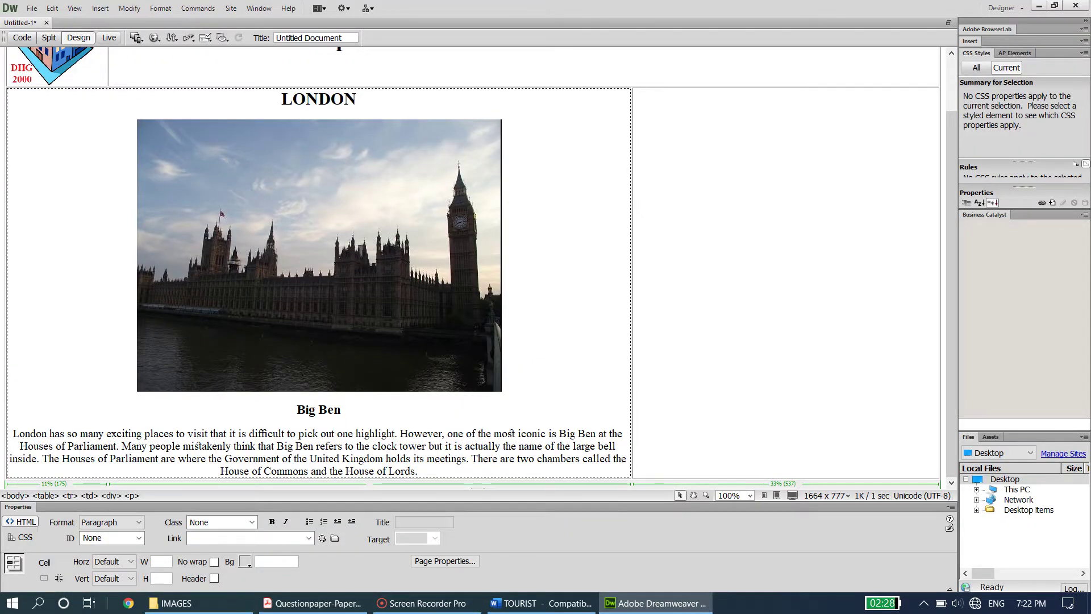
click(729, 192)
drag(631, 301, 806, 301)
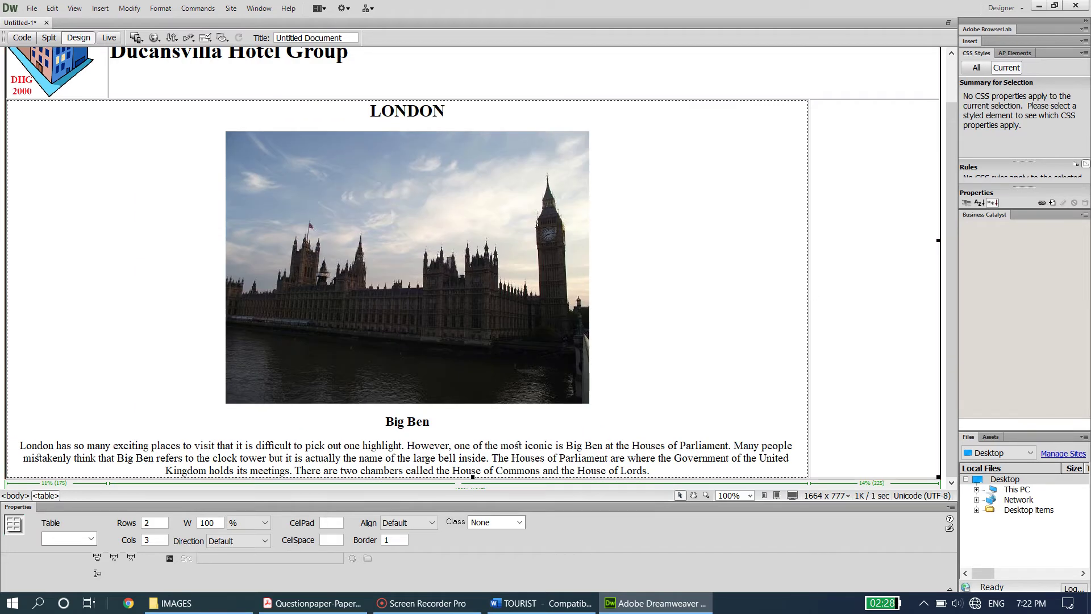
Enter the link labels Home, London, Hong Kong and Chennai as separate paragraphs in the narrow cell beside the page content.
click(811, 288)
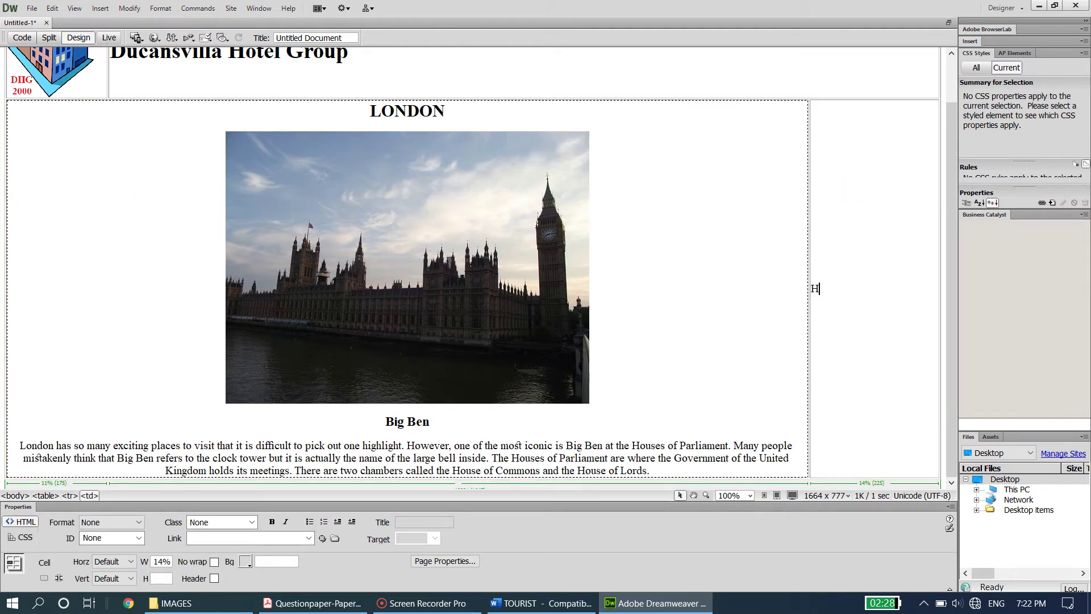
text(Home)
key(Return)
text(London)
key(Return)
text(Hong )
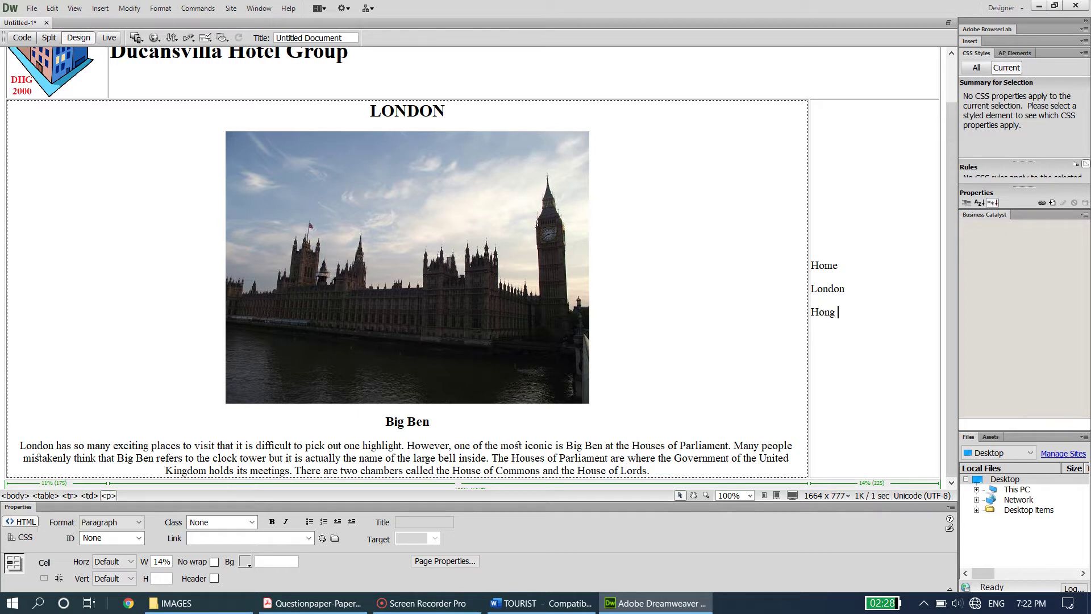
text(Kong)
key(Return)
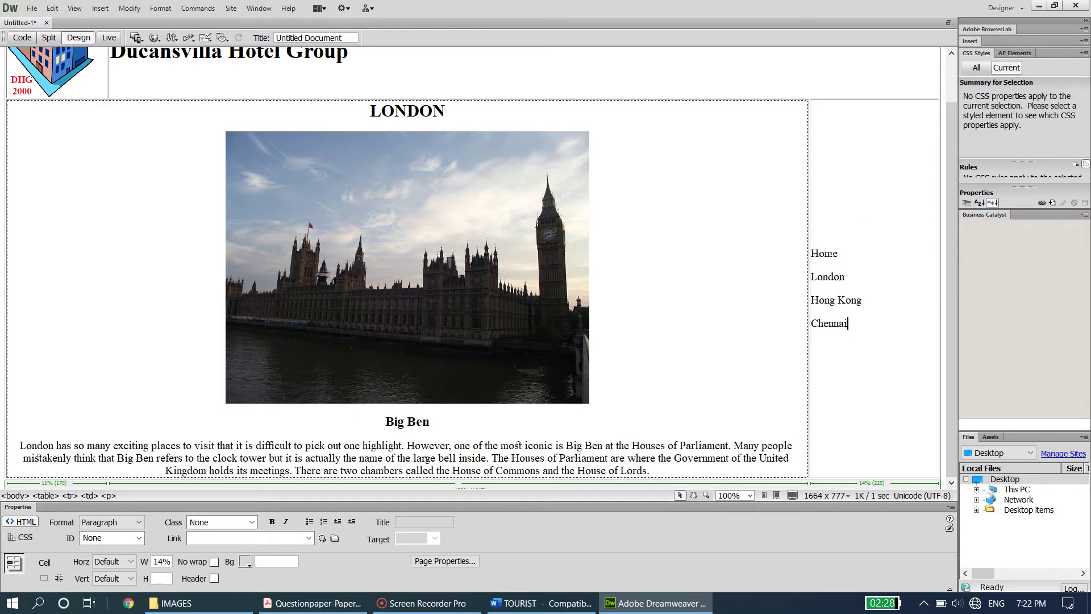
Recheck the links cell in the question paper's design and centre-align the Home, London, Hong Kong and Chennai labels in Dreamweaver.
click(540, 603)
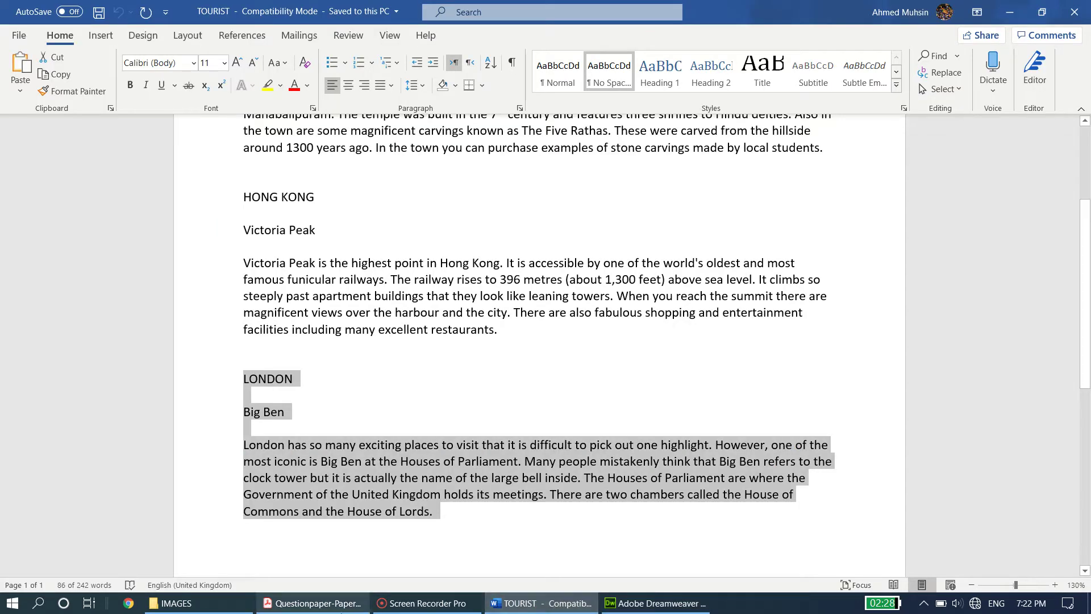
click(314, 603)
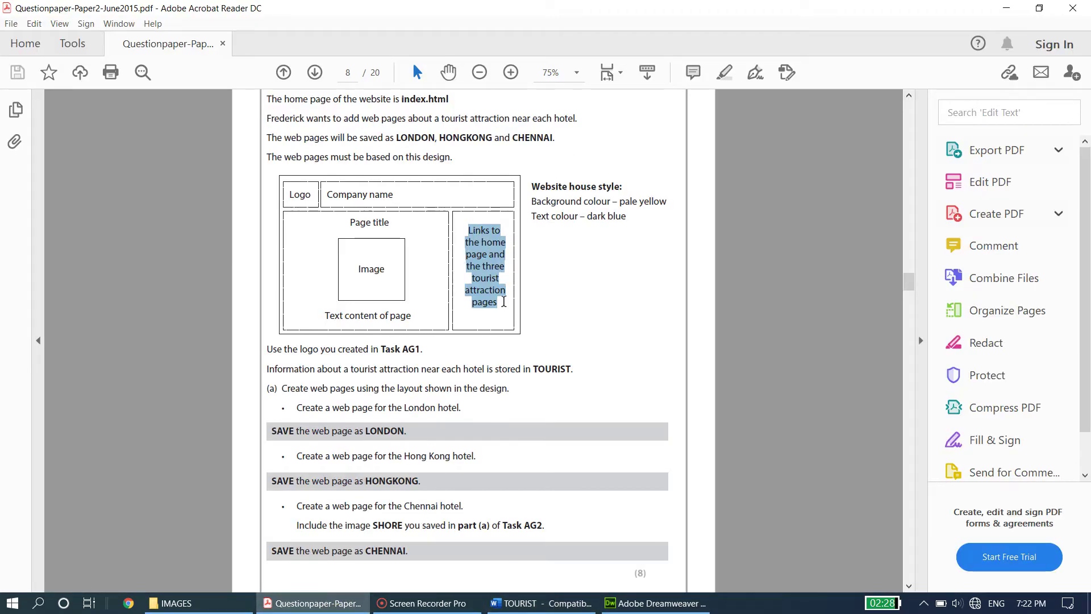
click(654, 603)
drag(847, 324, 845, 277)
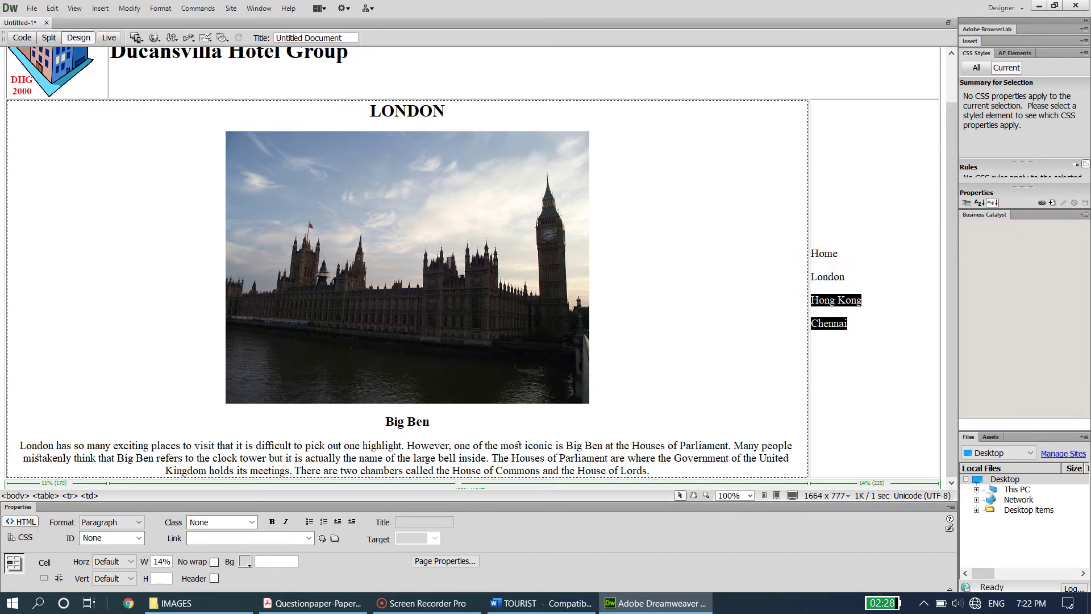
click(845, 277)
right_click(860, 277)
mouse_move(893, 300)
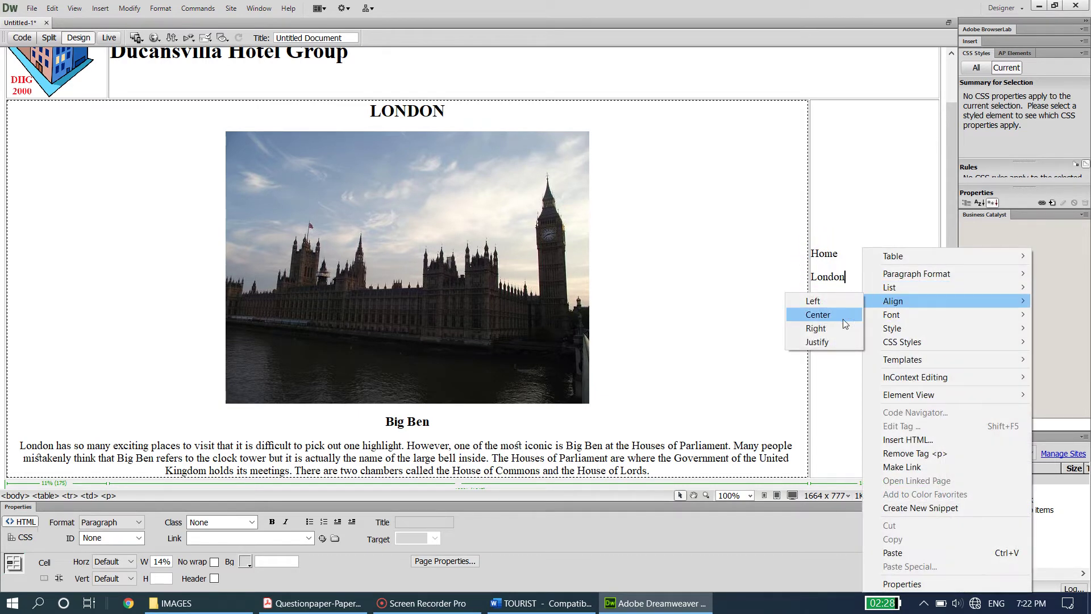
click(829, 316)
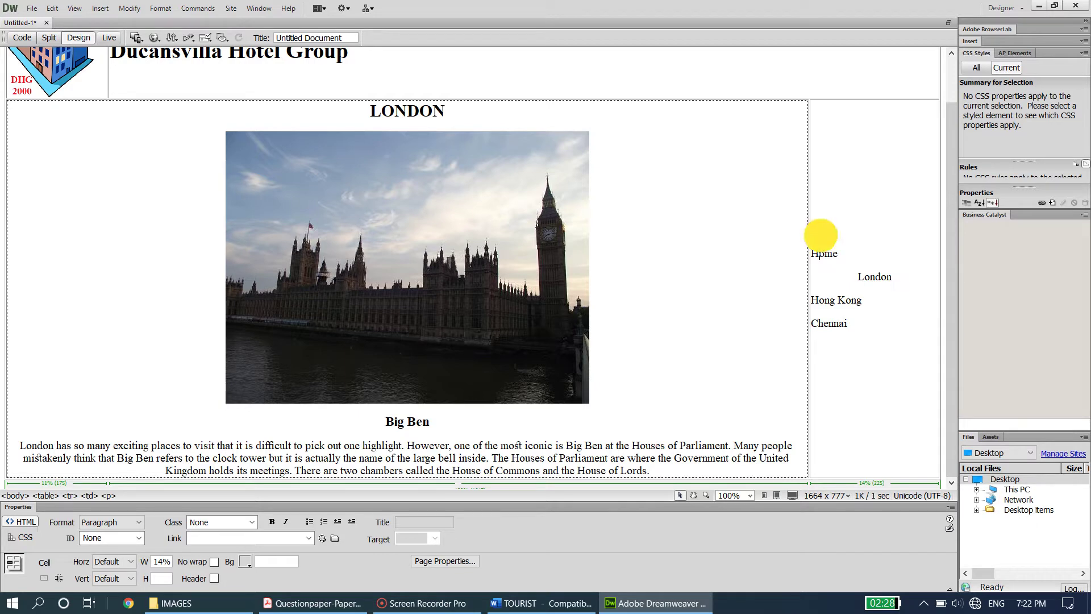
drag(816, 236, 870, 356)
right_click(841, 300)
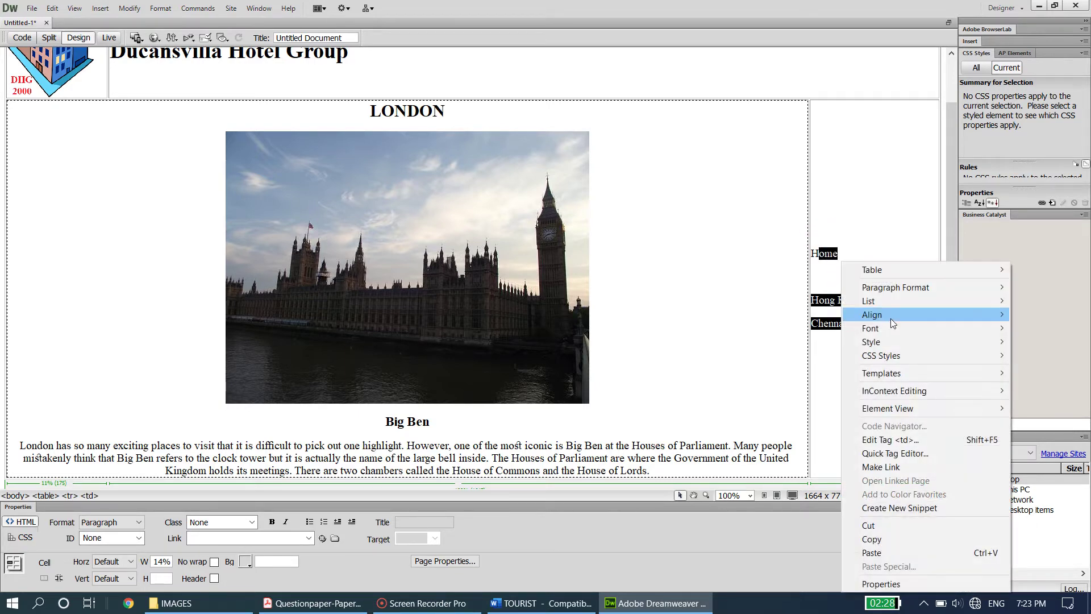
mouse_move(1000, 315)
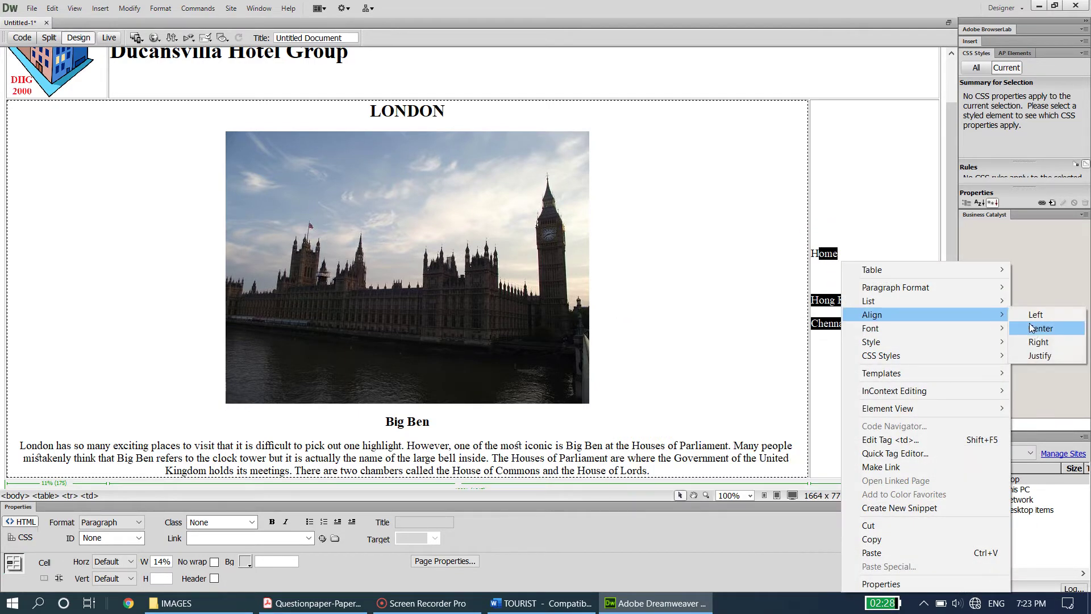
click(1030, 328)
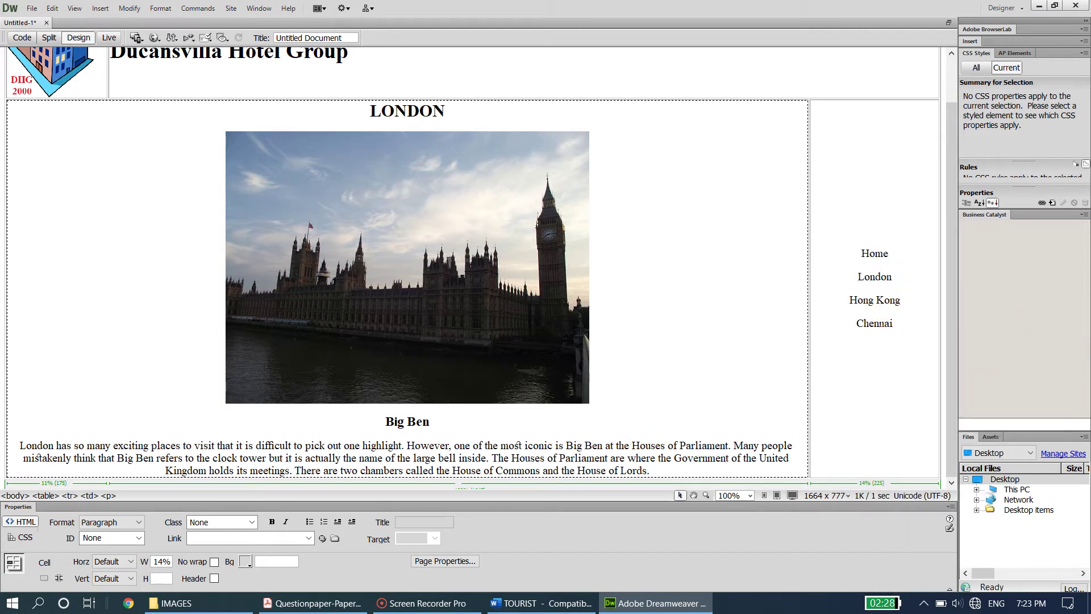
Look up the home page's file name in the question paper's Task WA1 text and return to the Dreamweaver page.
click(314, 603)
scroll(376, 134, up, 1)
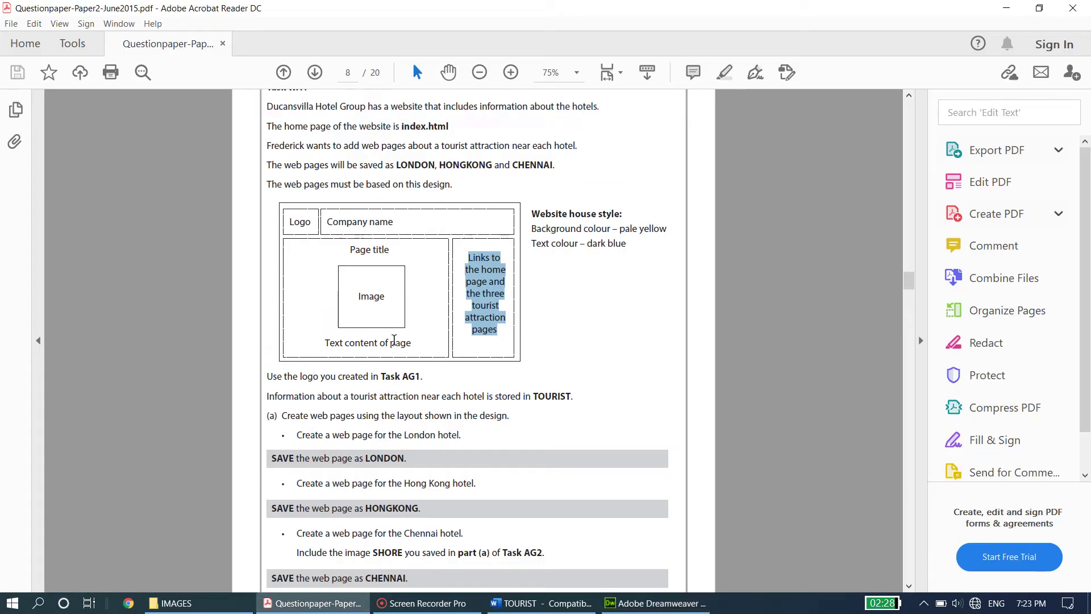
drag(434, 125, 449, 126)
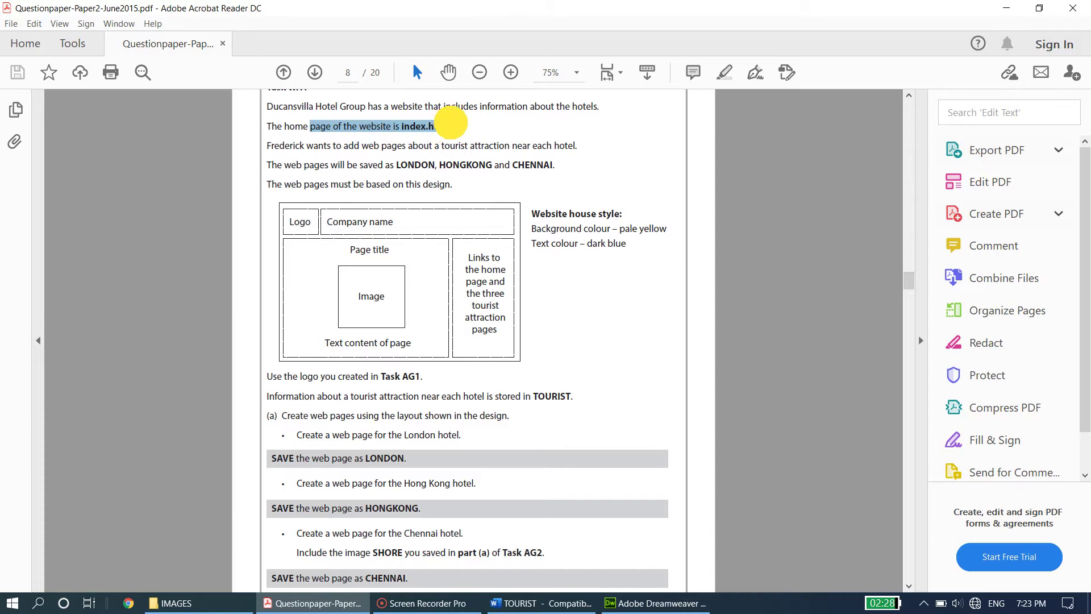
click(670, 601)
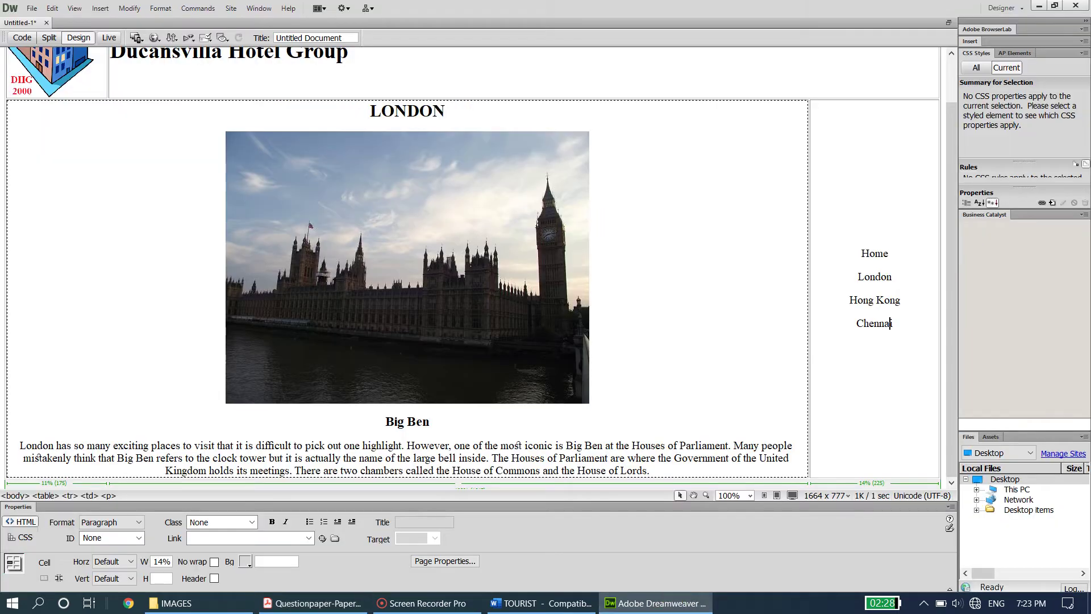
Link the Home label in the links cell to index.html.
drag(862, 252, 896, 248)
right_click(878, 251)
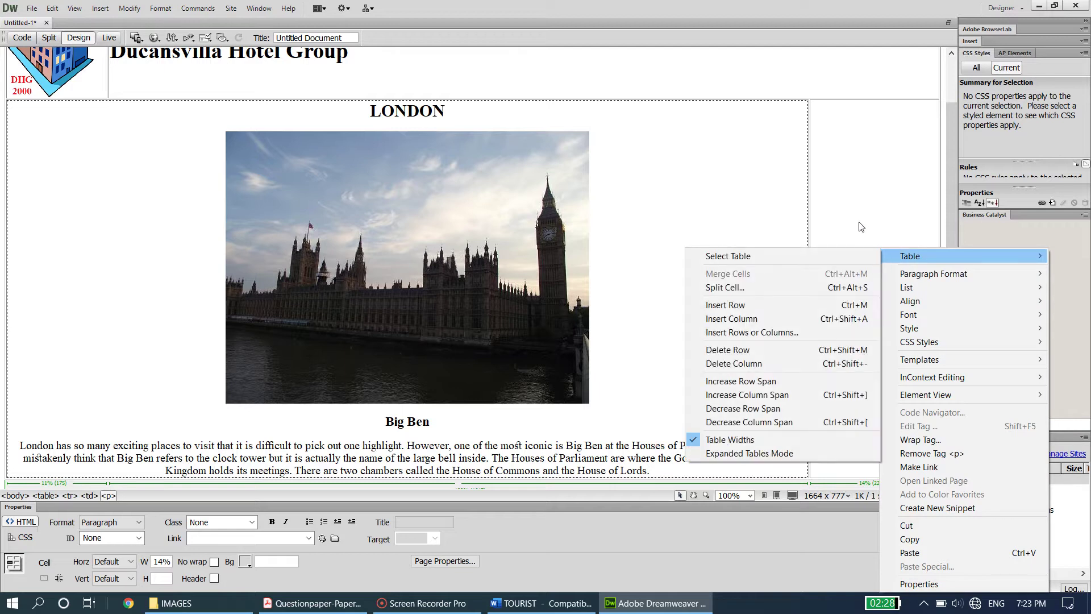
click(859, 222)
drag(860, 253, 889, 254)
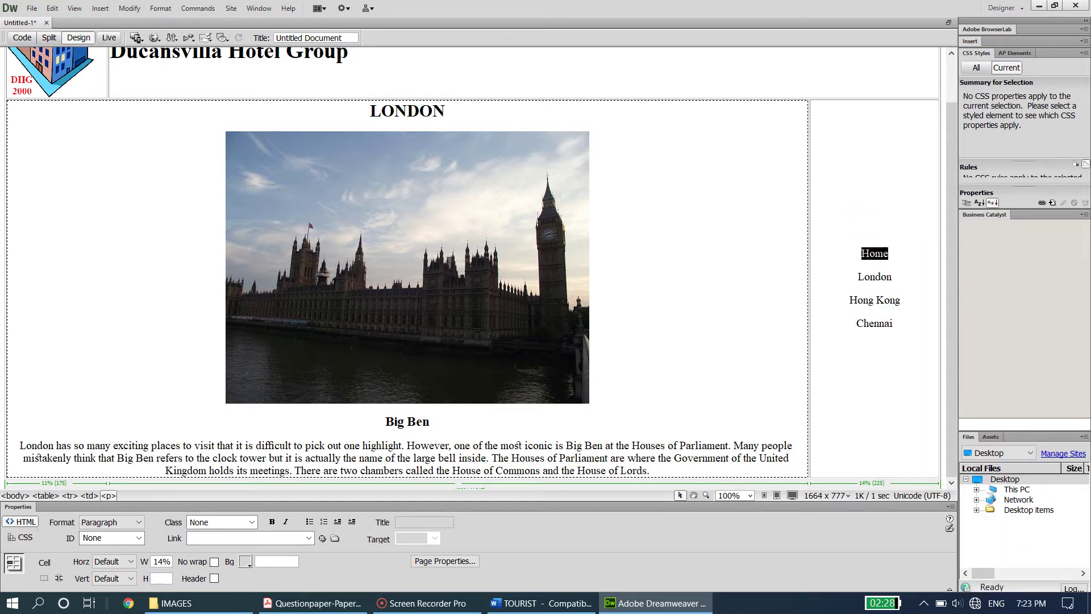
click(196, 538)
text(inde)
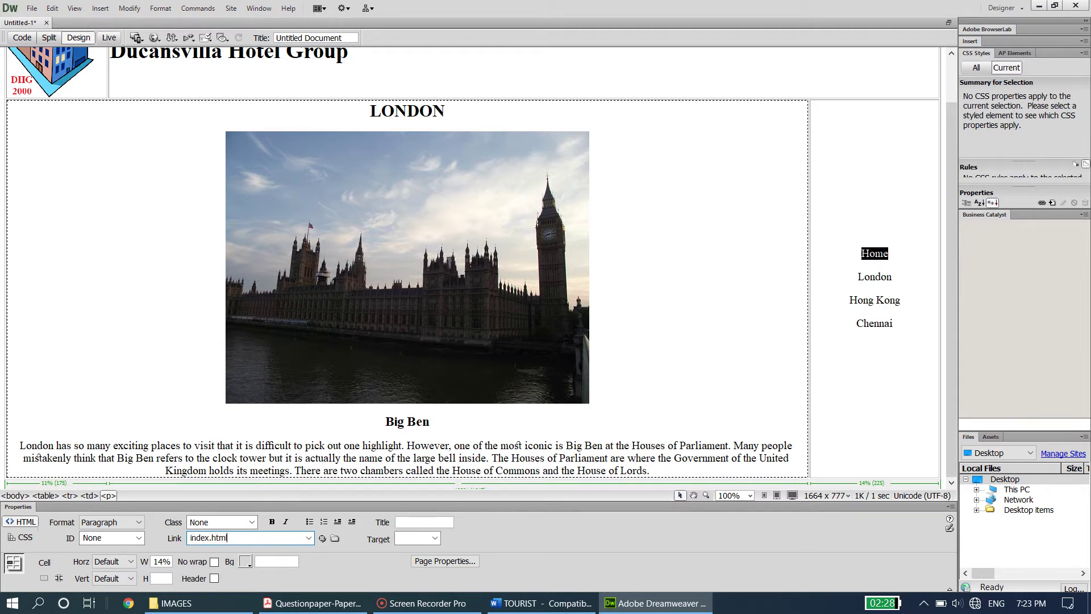
text(x.html)
key(Return)
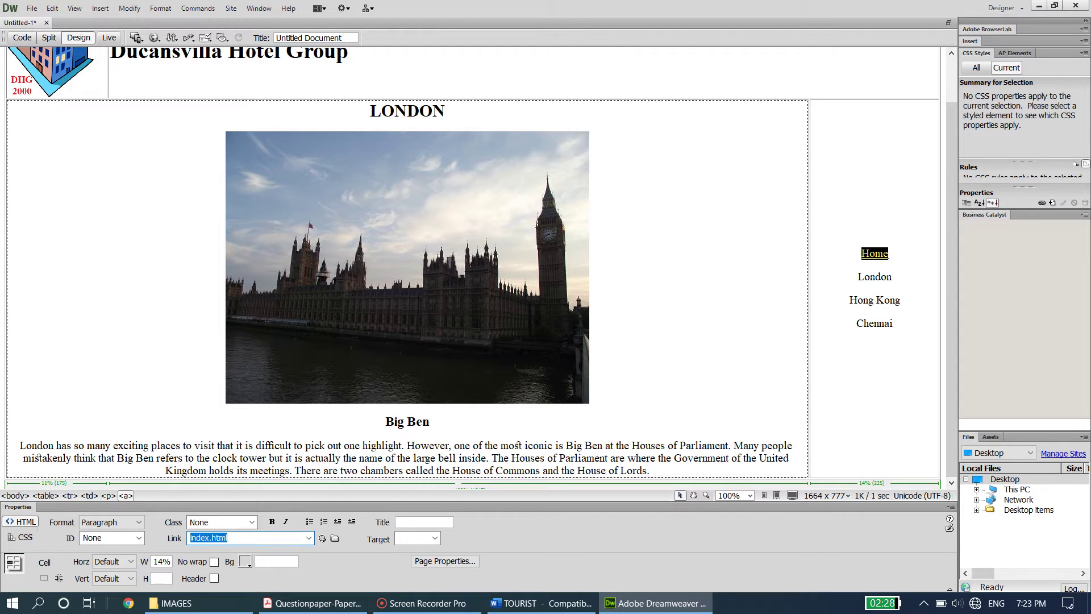
Select the London label, look up the required file names of the three attraction pages in the question paper, and return to Dreamweaver.
drag(856, 277, 895, 276)
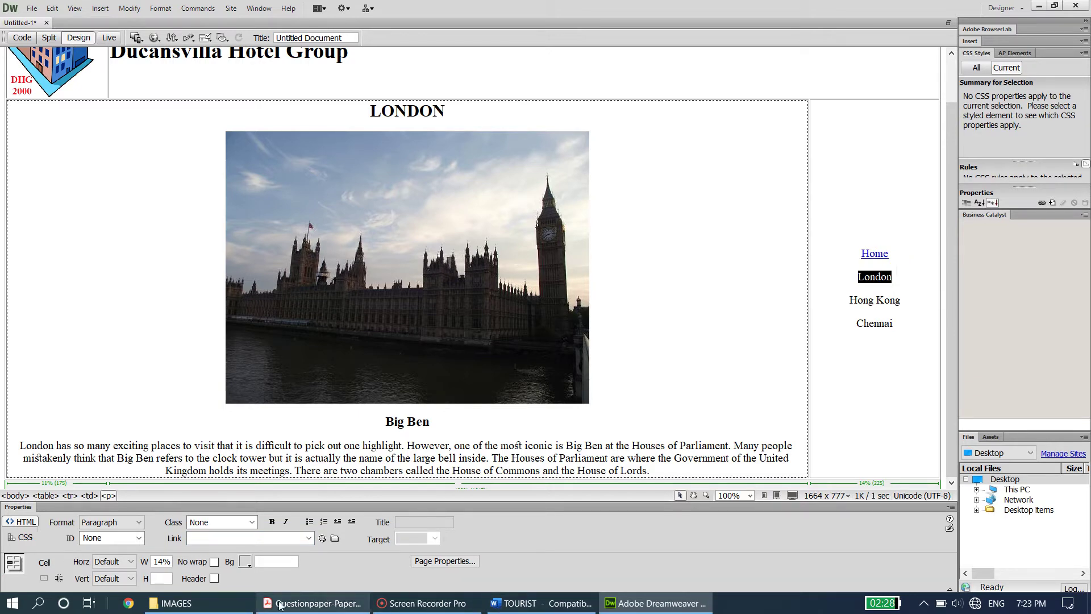
click(317, 603)
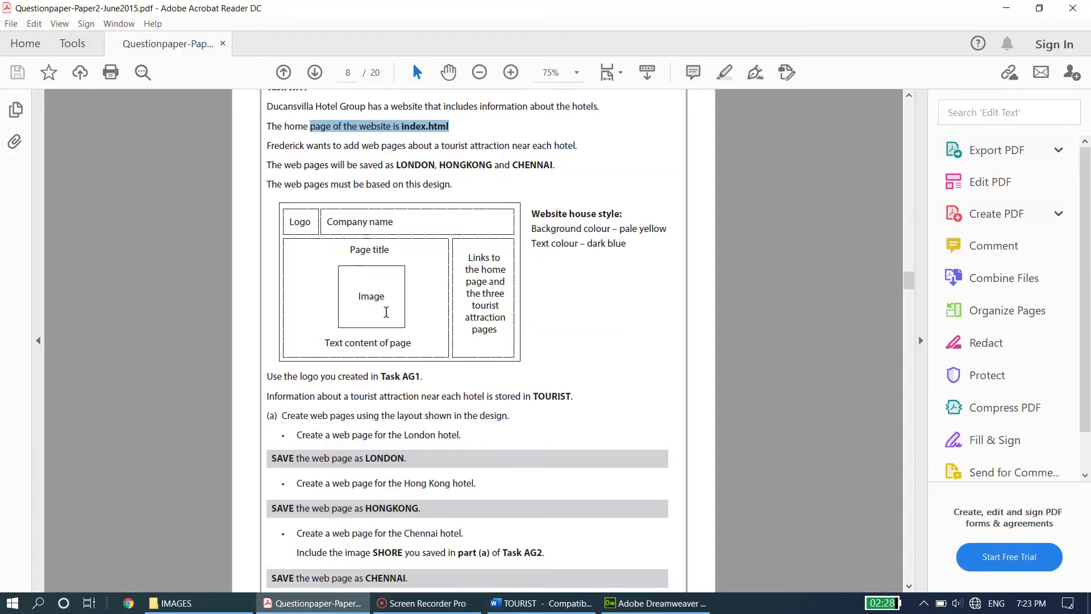
scroll(375, 329, down, 3)
click(348, 349)
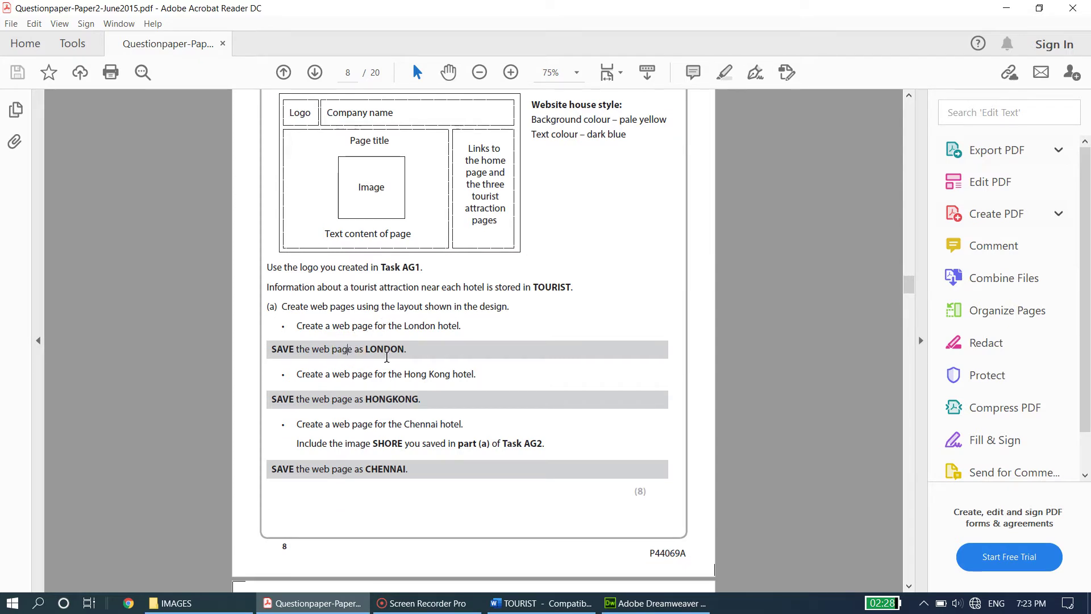
drag(380, 401, 438, 424)
drag(383, 469, 408, 469)
click(1004, 9)
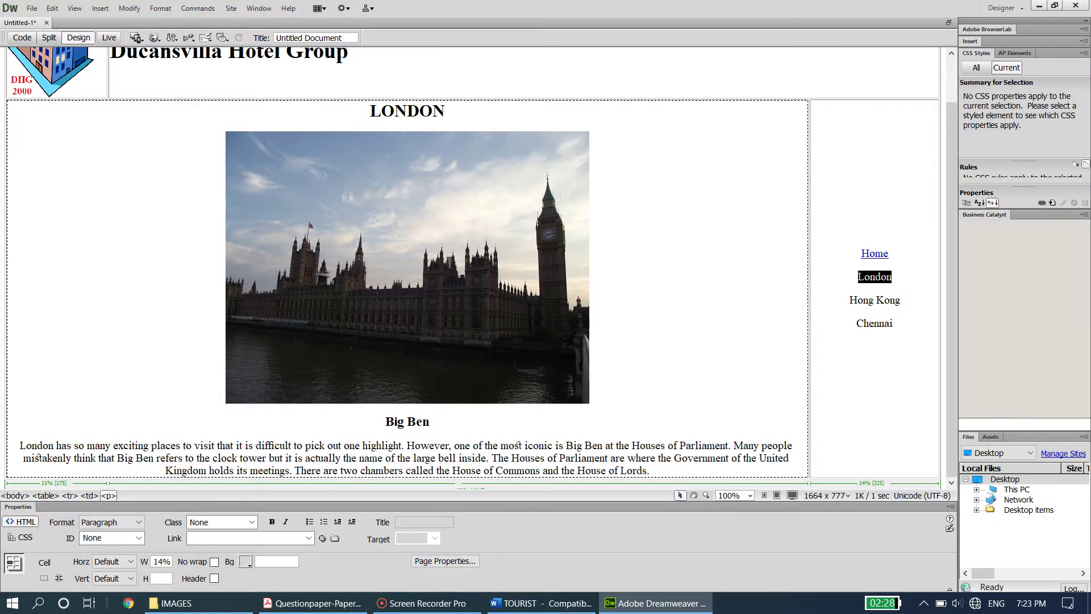
Start making a file link from the London label and browse to the 2015 June folder on the Desktop.
right_click(870, 277)
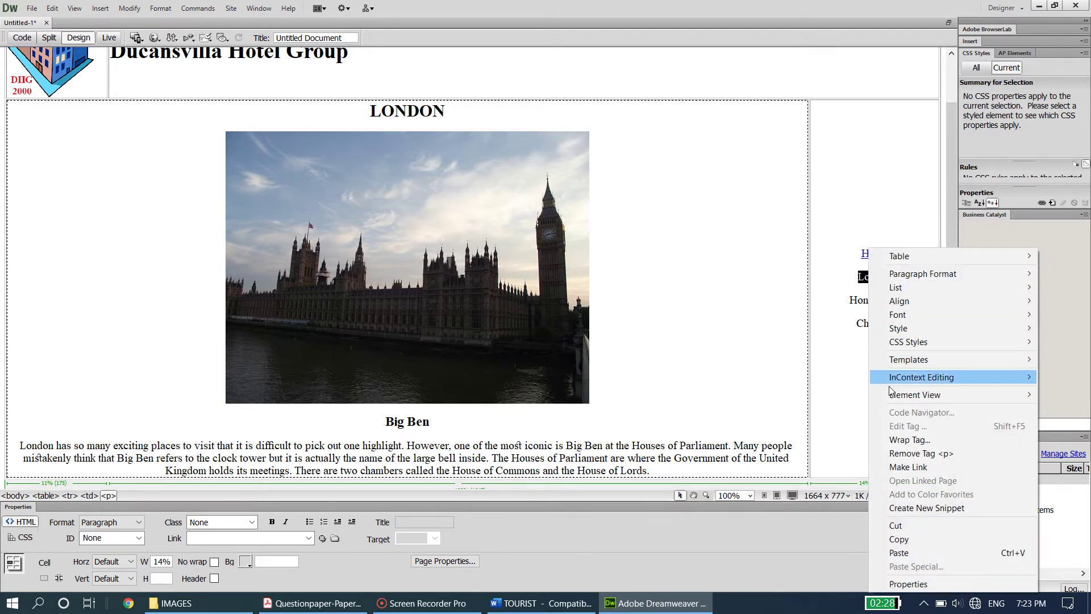
click(889, 467)
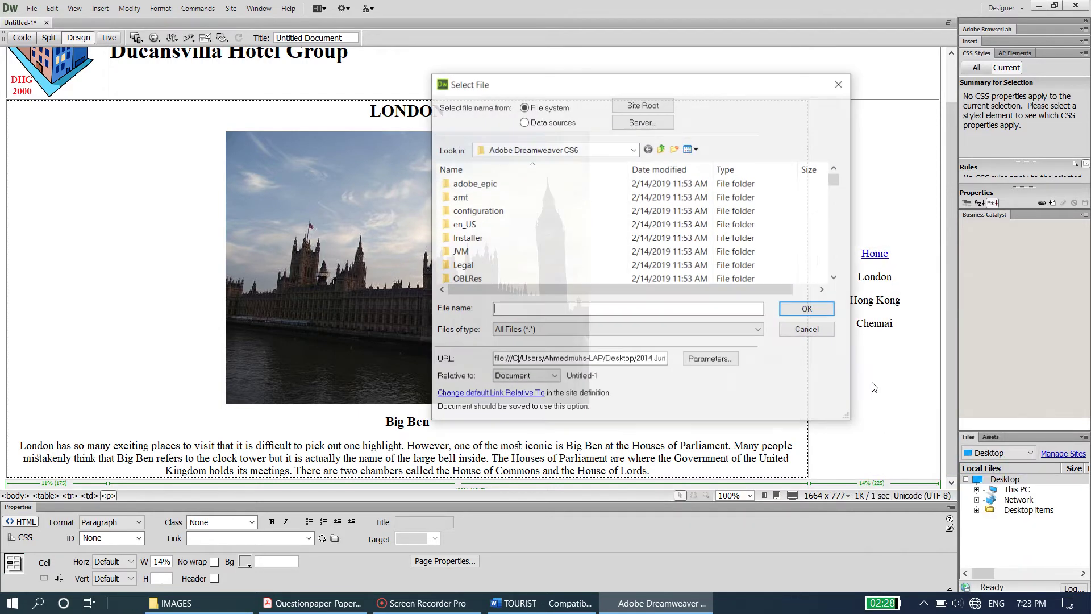
drag(627, 70, 626, 70)
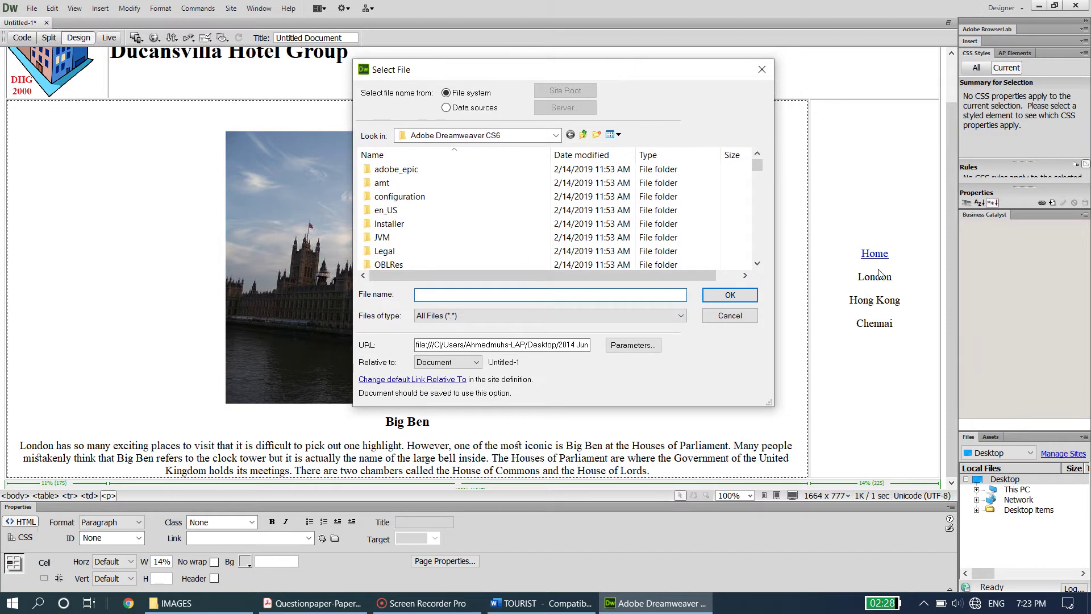
click(571, 135)
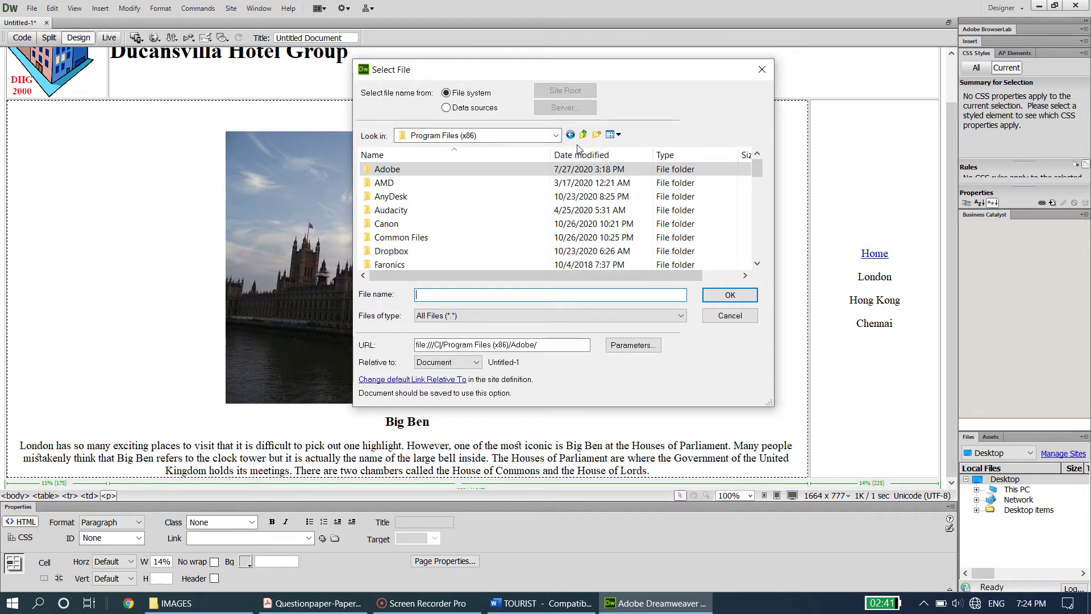
click(555, 135)
click(556, 135)
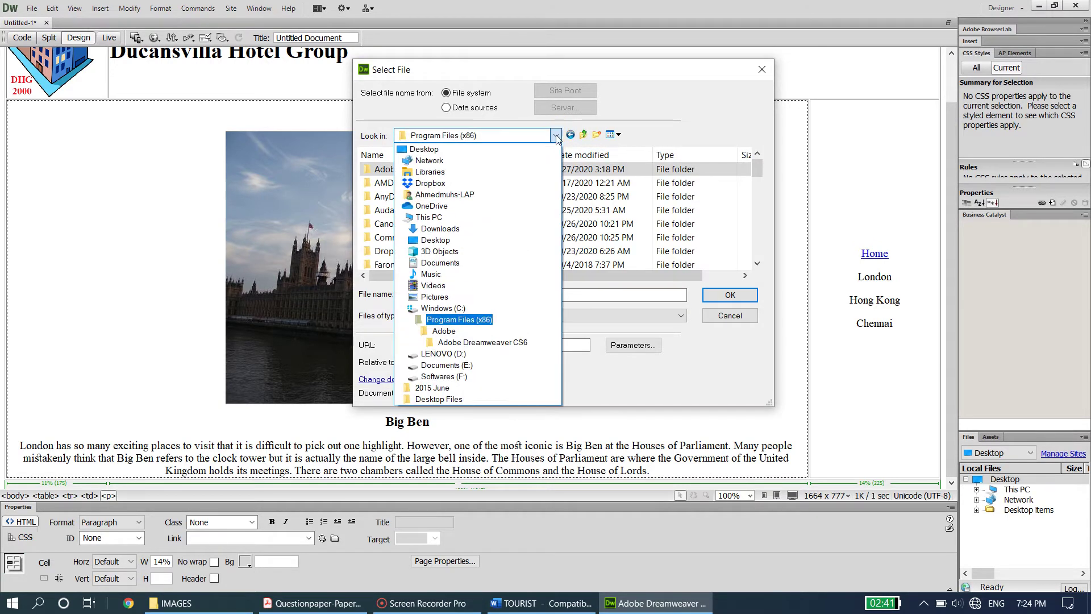
click(568, 218)
scroll(568, 218, down, 2)
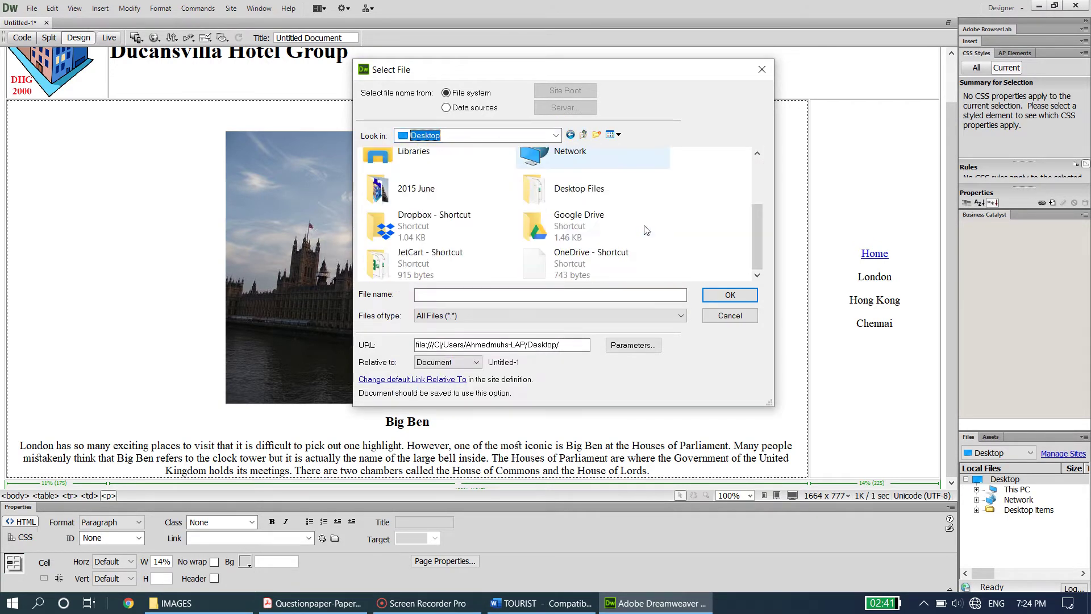
double_click(434, 198)
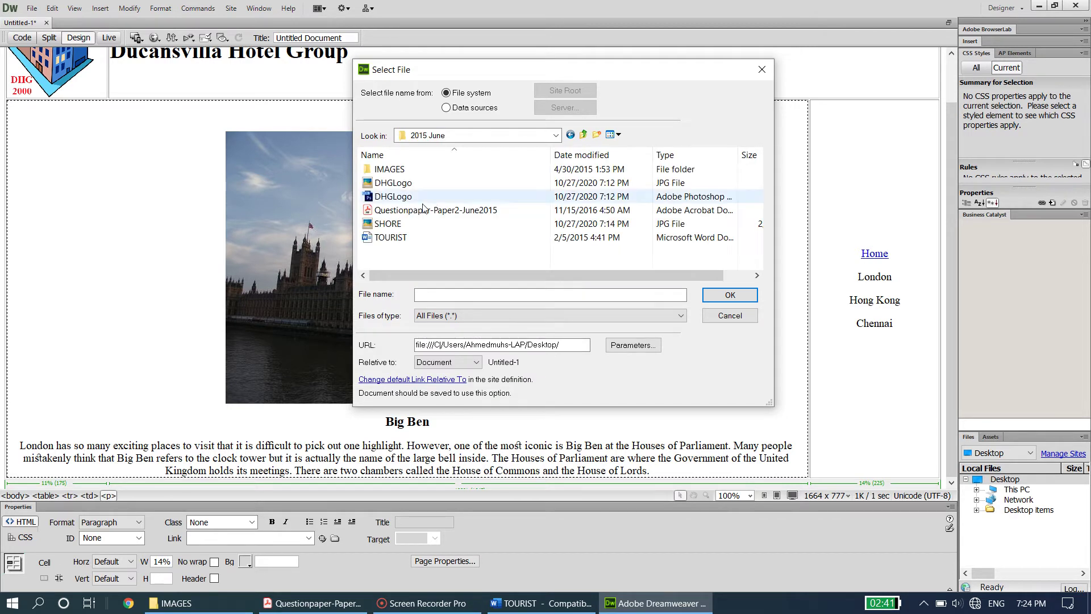
Set London.html in the 2015 June folder as the London label's link target and accept the file path notice.
click(420, 294)
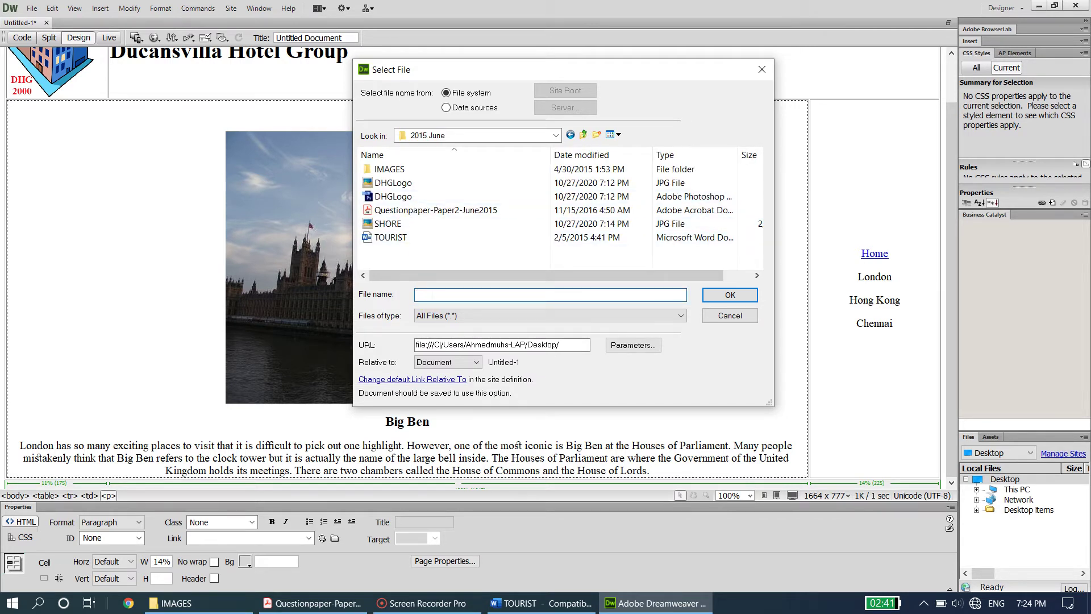
text(London.html)
click(729, 295)
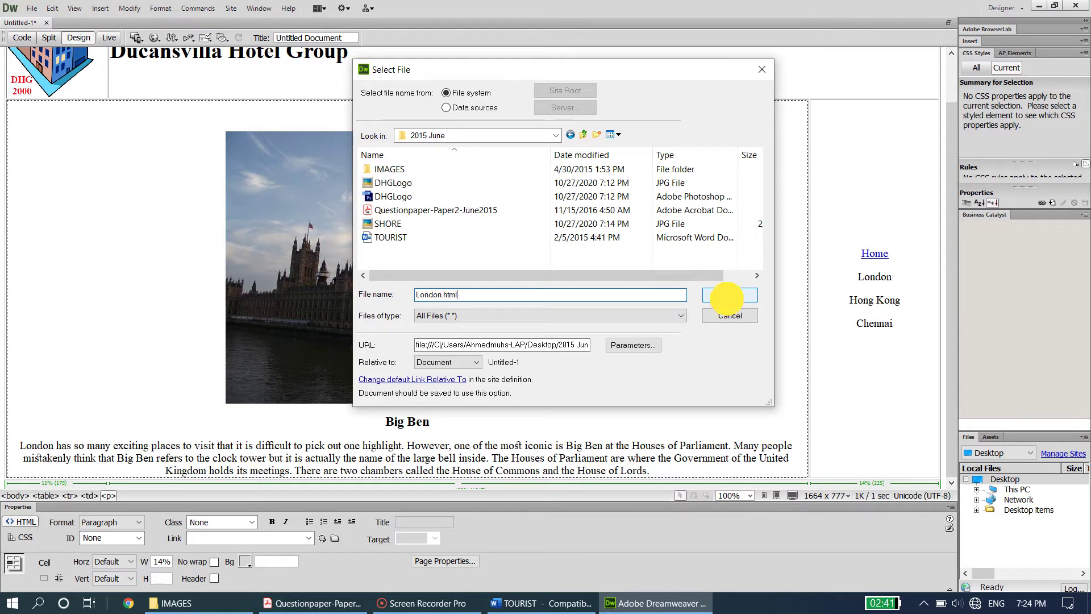
click(562, 285)
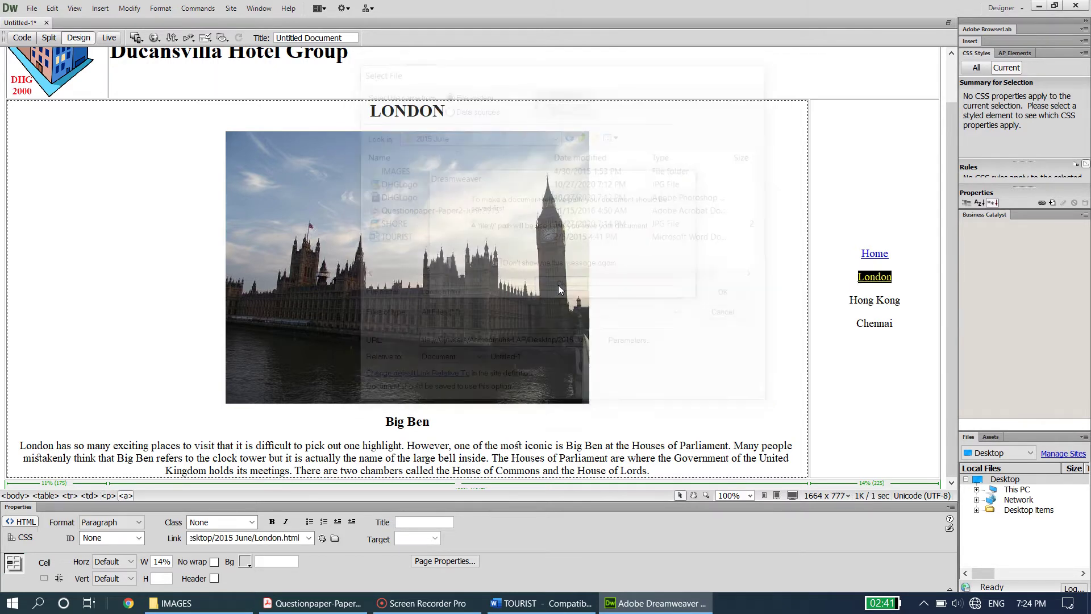
Link the Hong Kong label to Hong Kong.html in the 2015 June folder.
drag(849, 300, 905, 299)
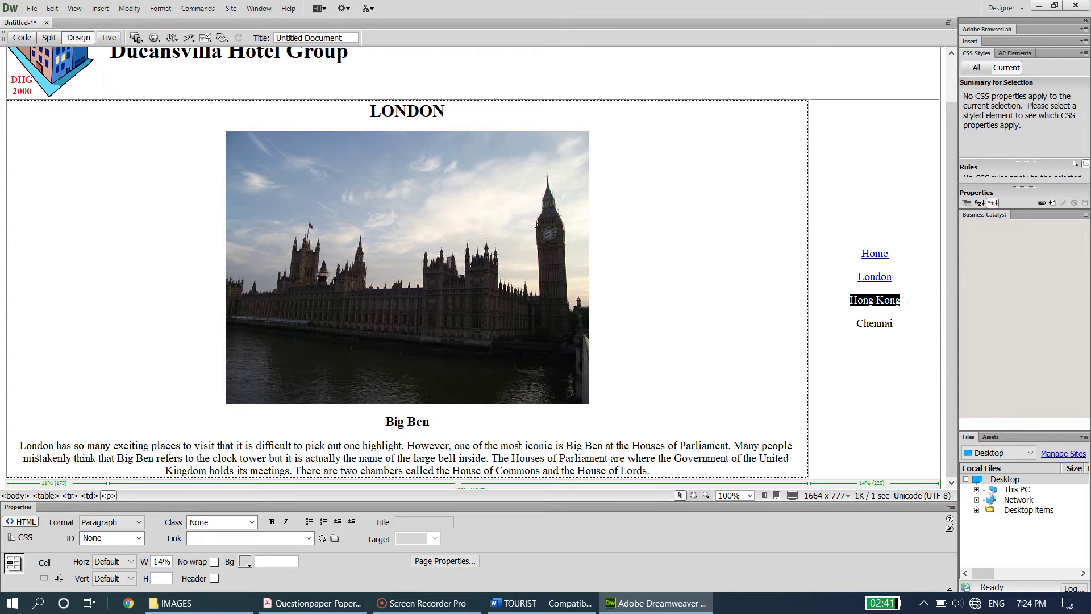
right_click(889, 305)
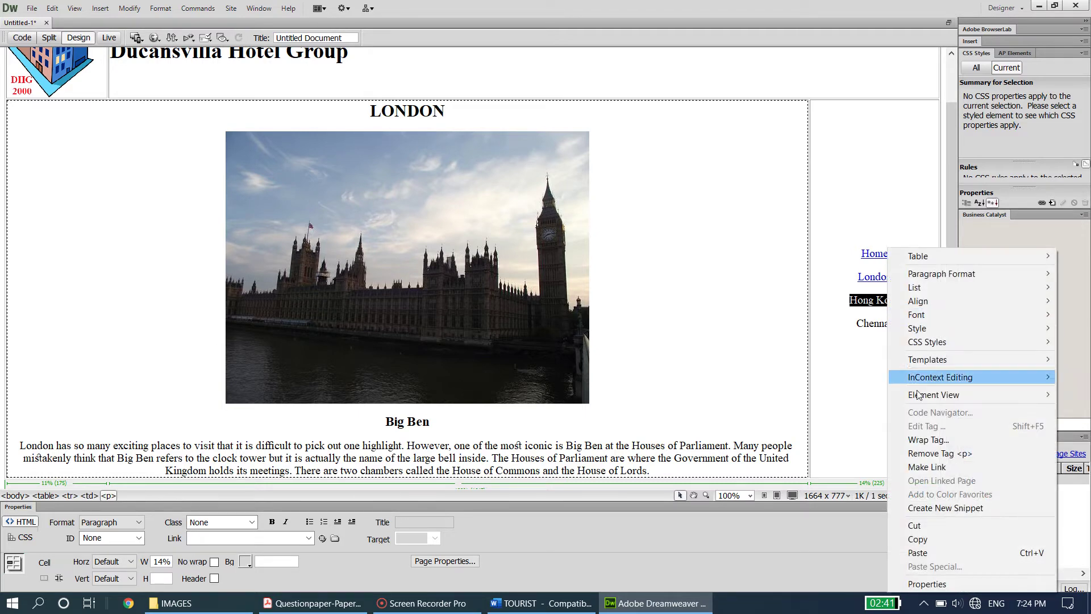
click(927, 467)
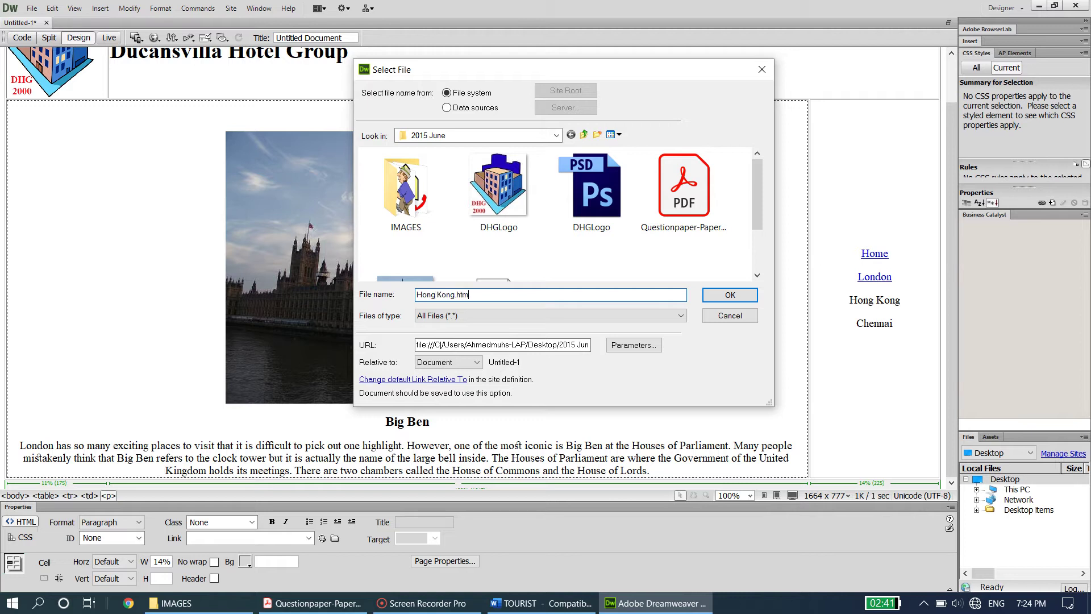
click(744, 294)
click(574, 291)
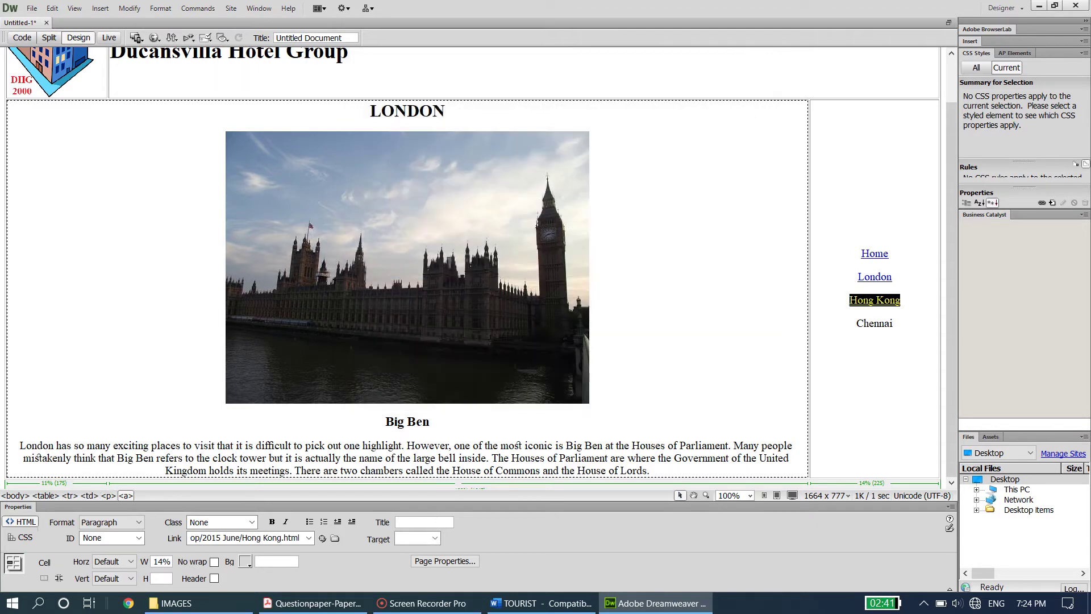
Link the Chennai label to Chennai.html in the 2015 June folder.
drag(855, 322, 901, 322)
right_click(881, 319)
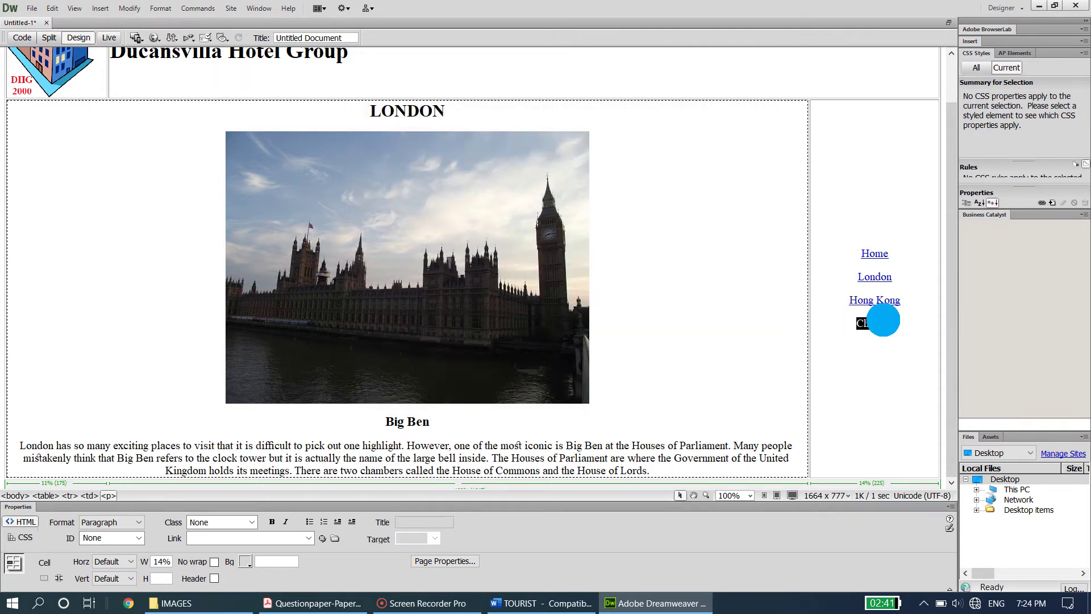
click(923, 467)
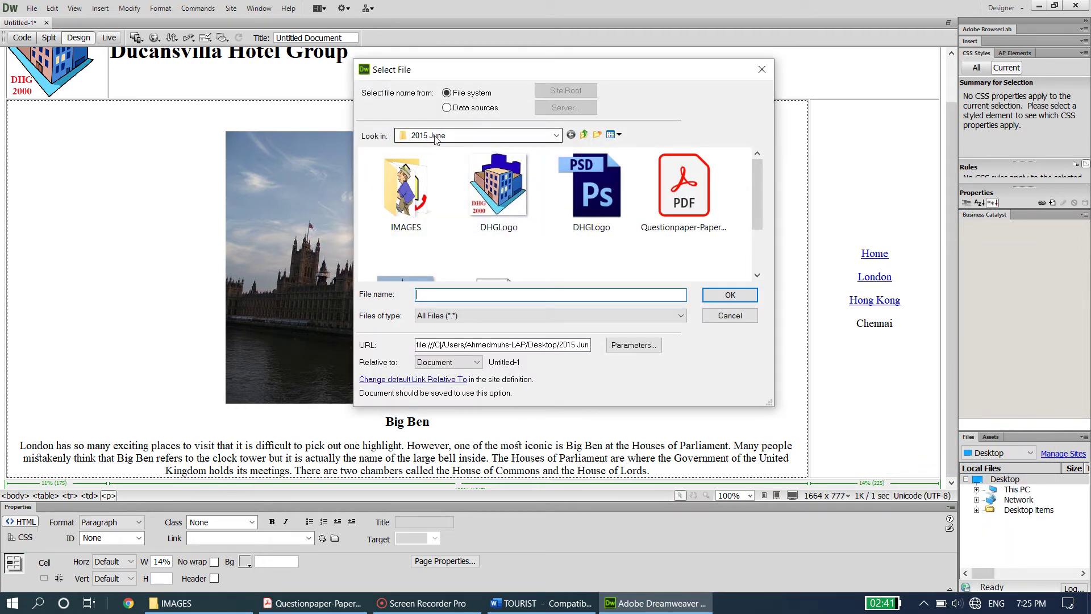
text(Chennai)
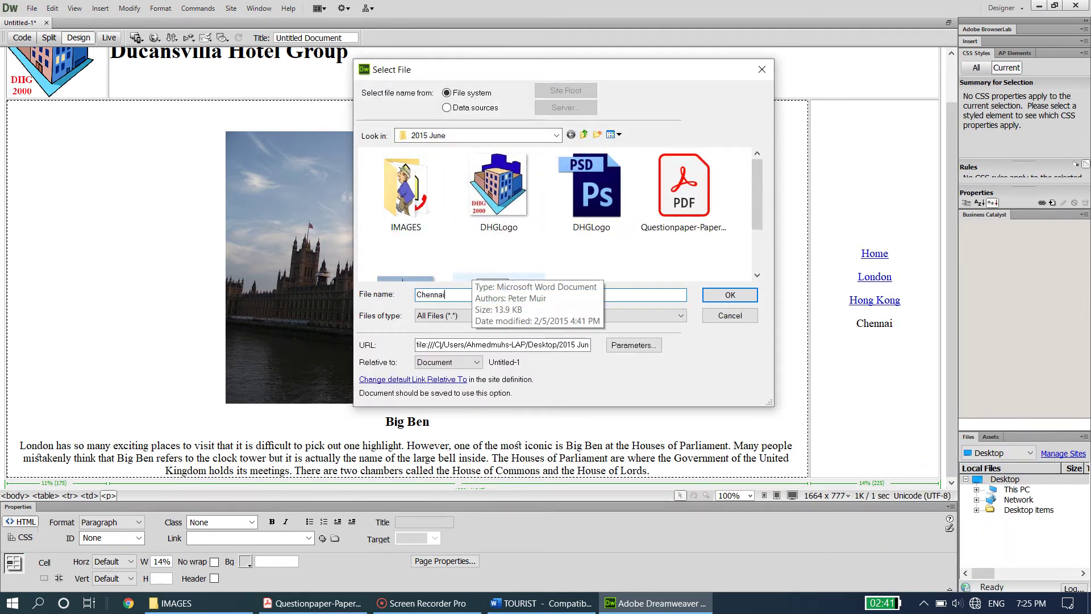
text(.html)
click(719, 296)
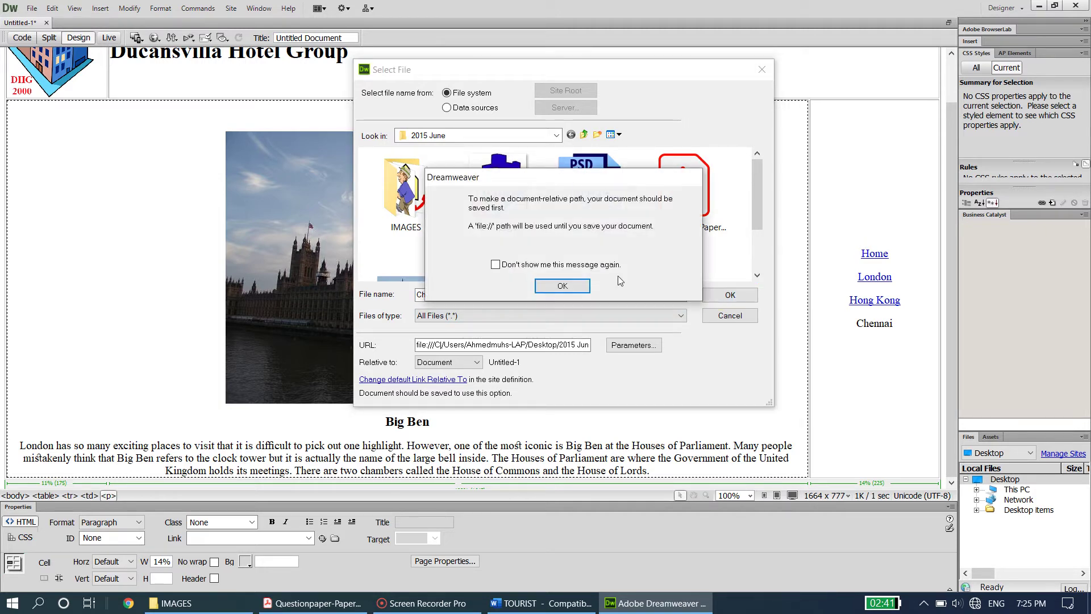
click(563, 286)
click(900, 254)
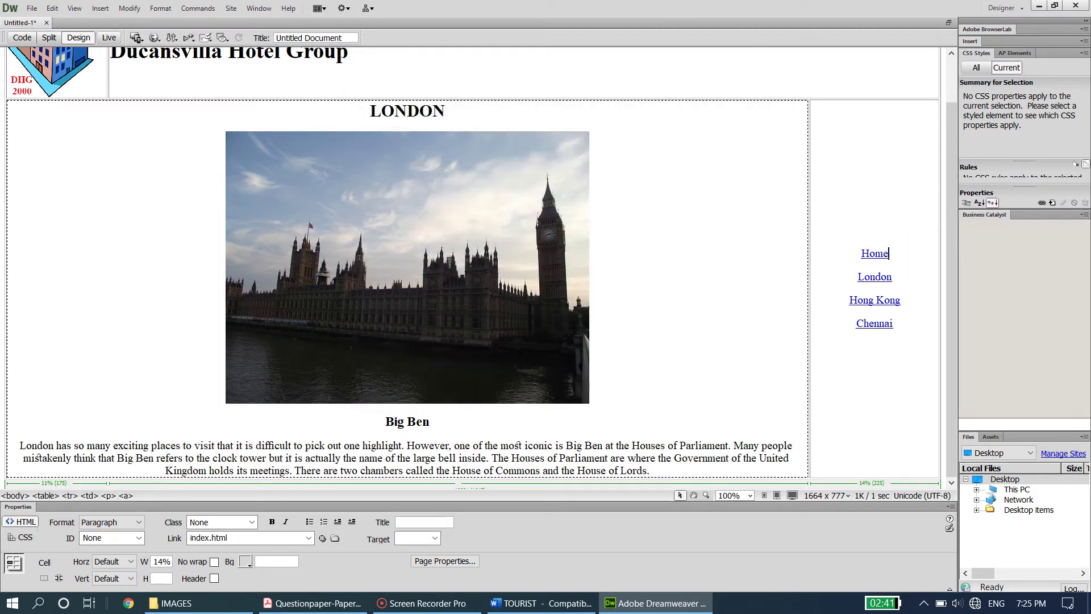
Check the website house style colours in the question paper and return to the Dreamweaver page.
click(313, 603)
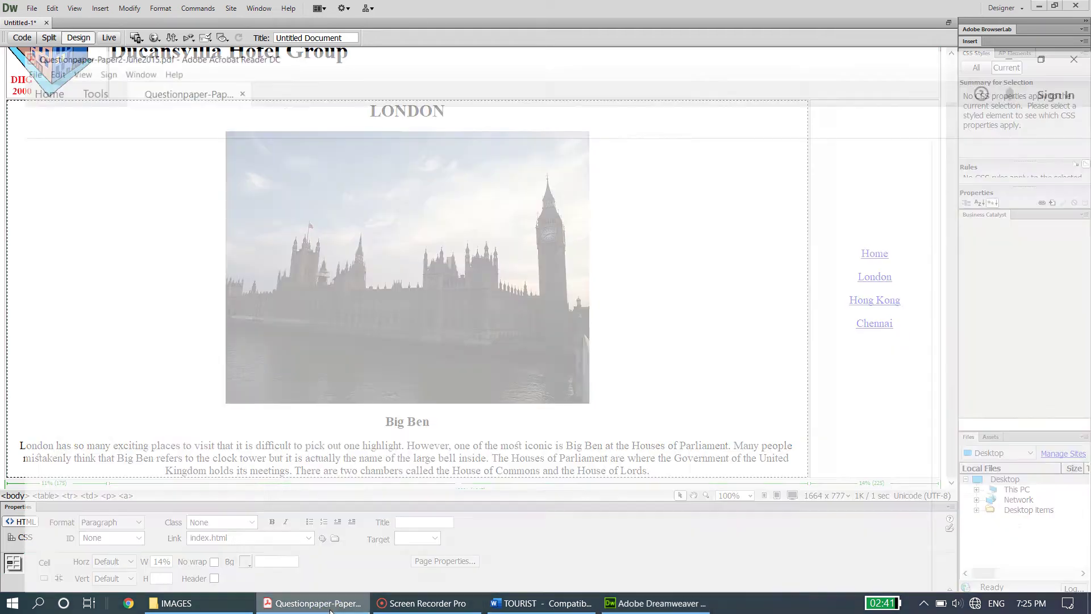
scroll(500, 466, up, 3)
scroll(504, 453, down, 1)
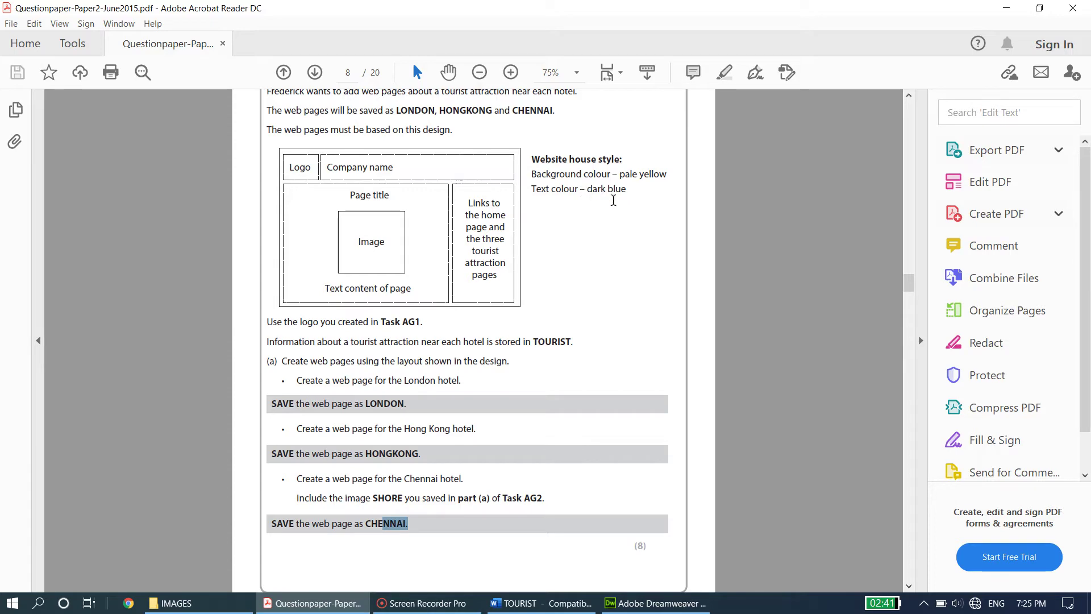
click(656, 602)
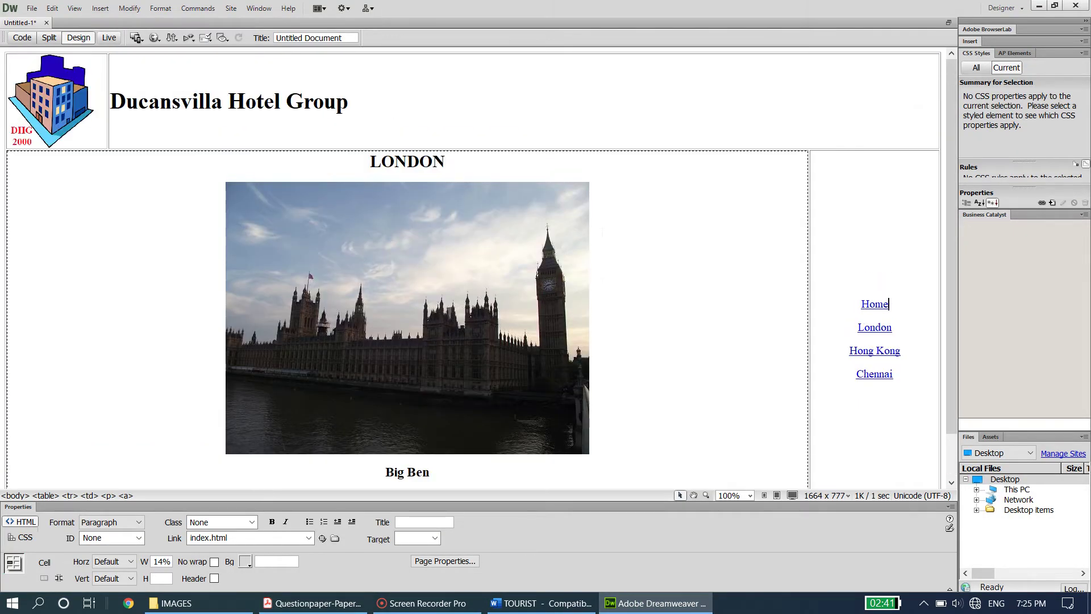
Set the page's text colour to dark blue #009 and its background colour to pale yellow #FFC.
click(129, 7)
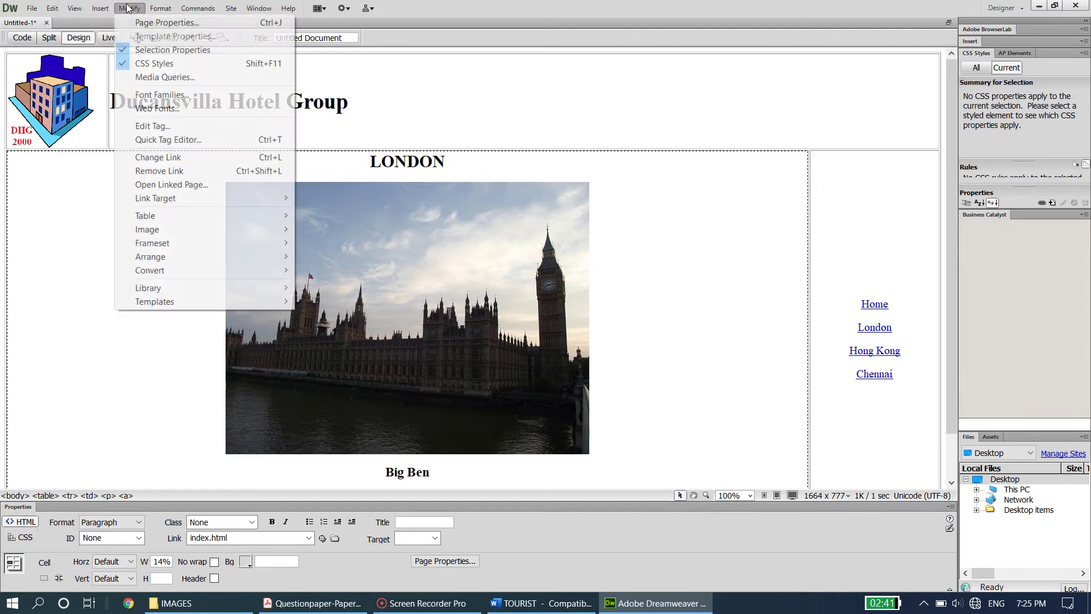
click(135, 24)
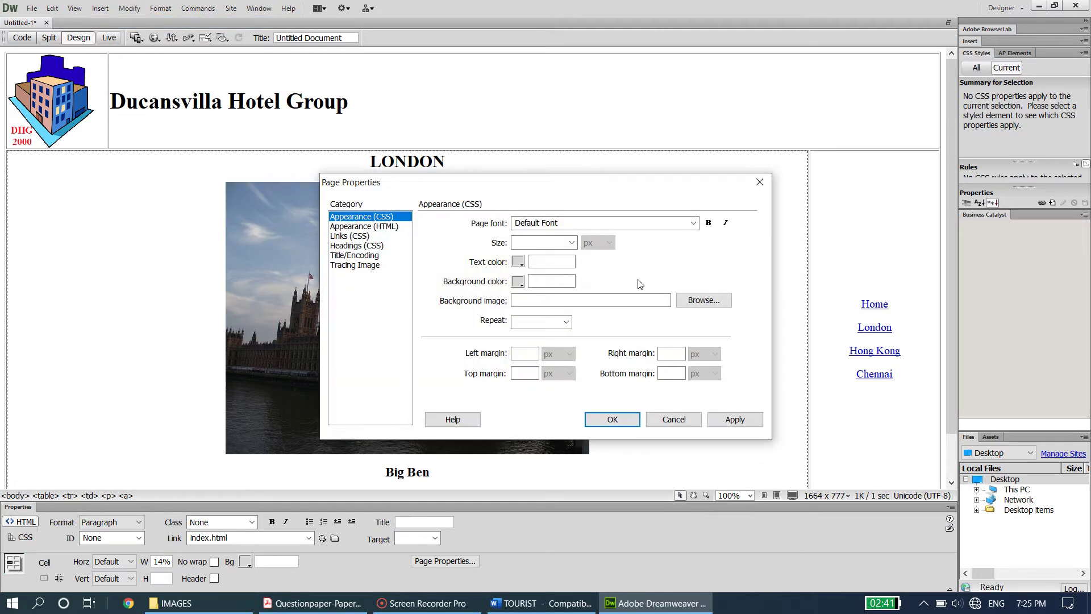
click(517, 262)
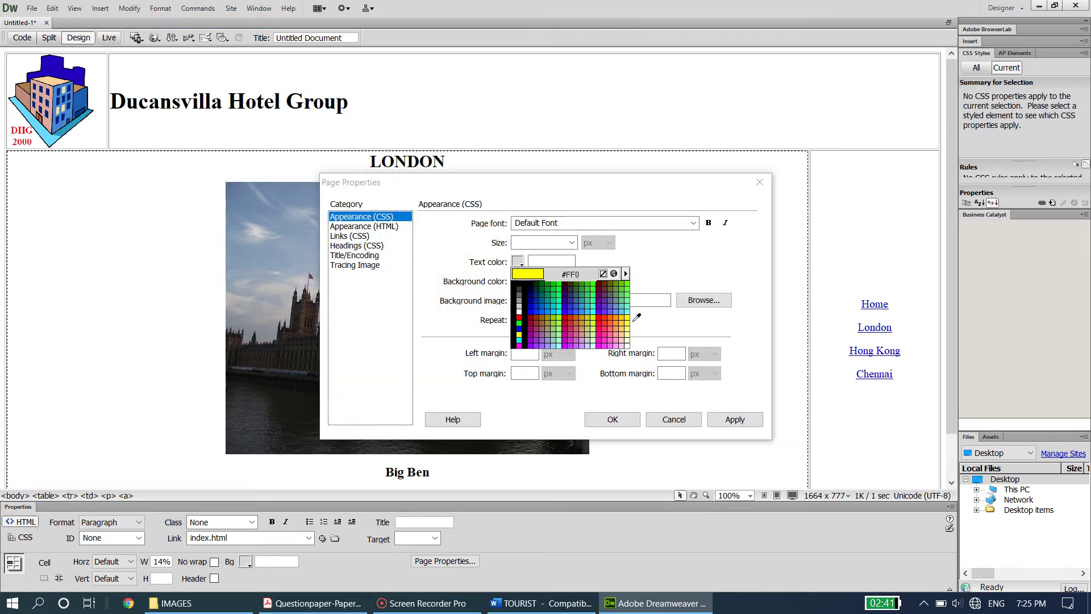
click(533, 299)
click(517, 282)
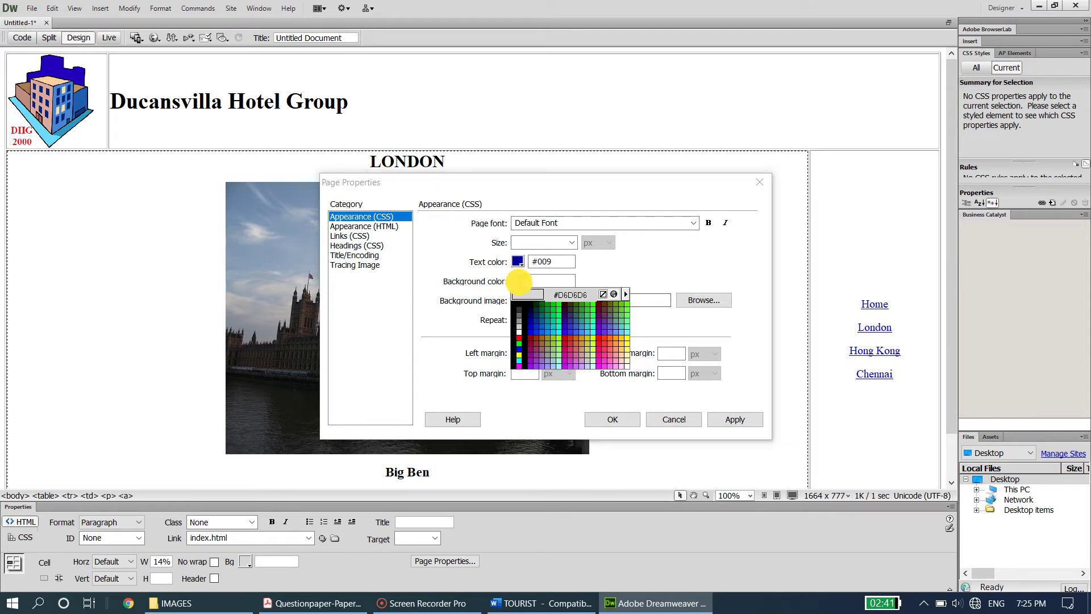
click(625, 362)
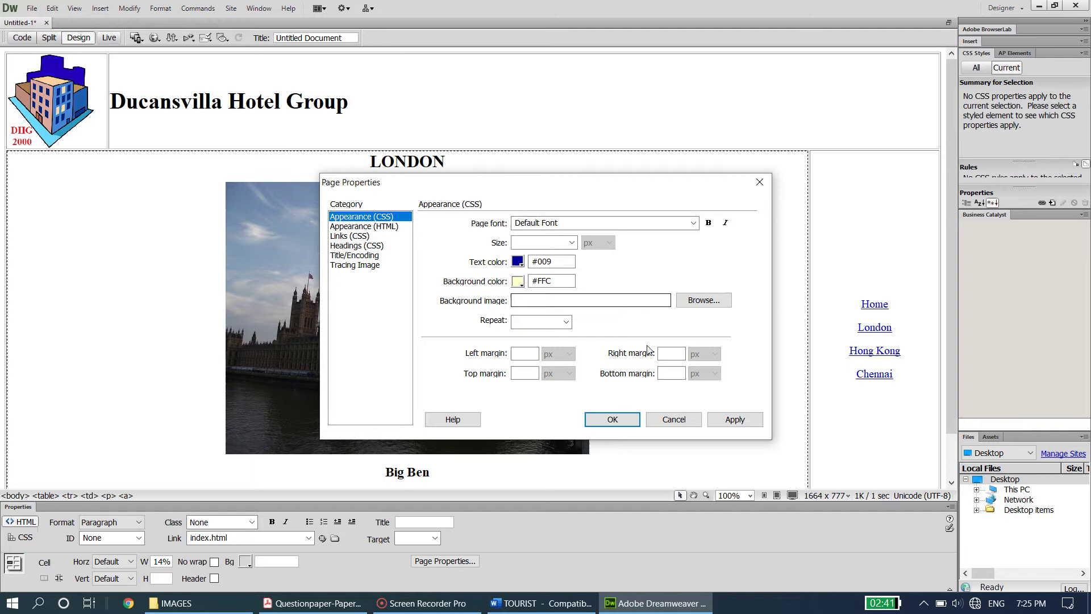
click(715, 419)
click(607, 419)
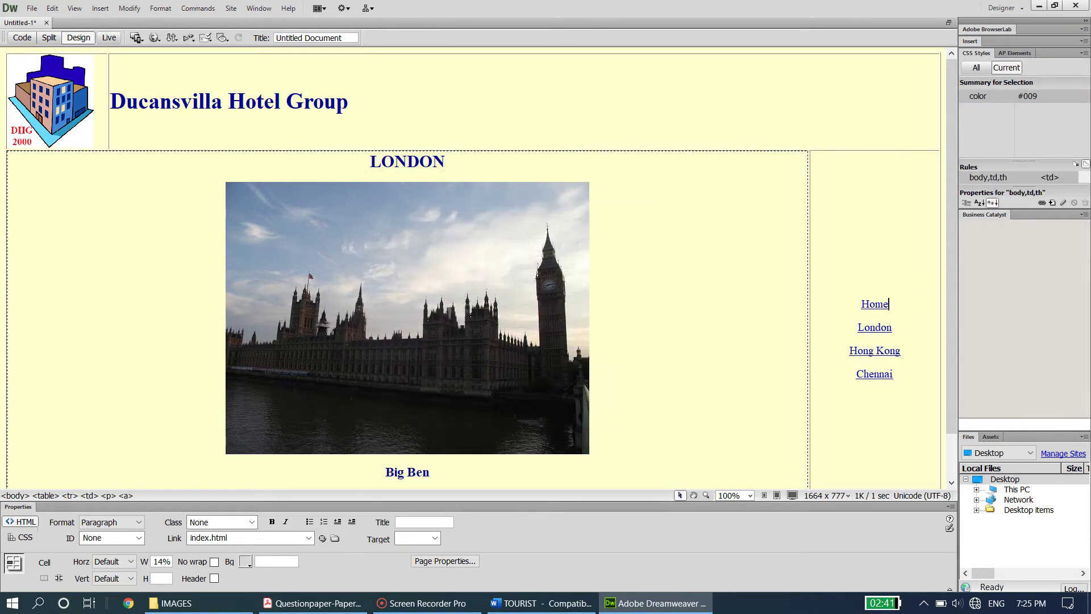
scroll(471, 267, down, 1)
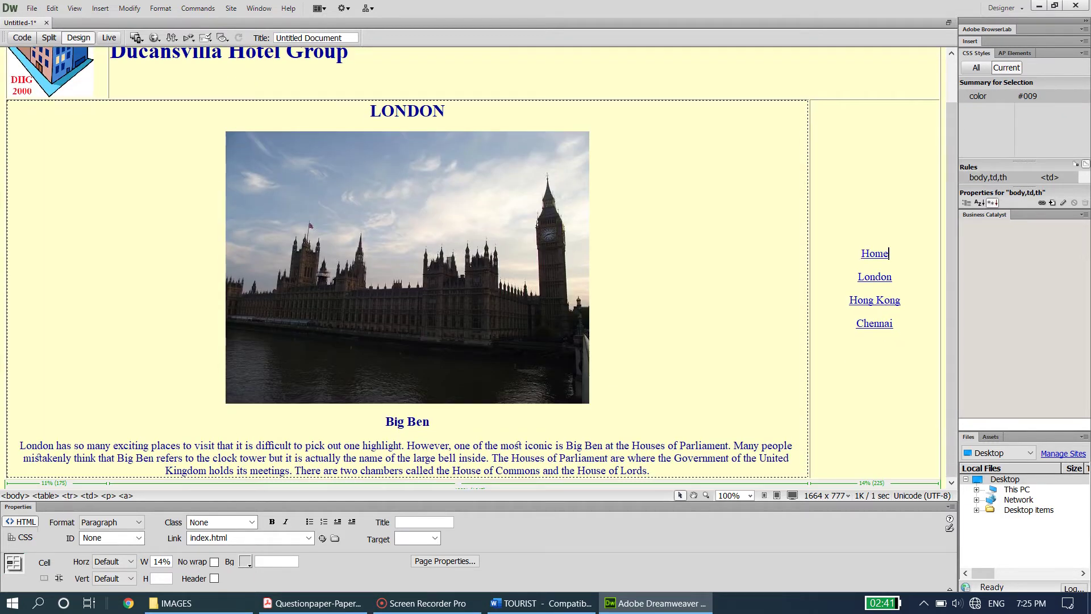
scroll(38, 457, up, 1)
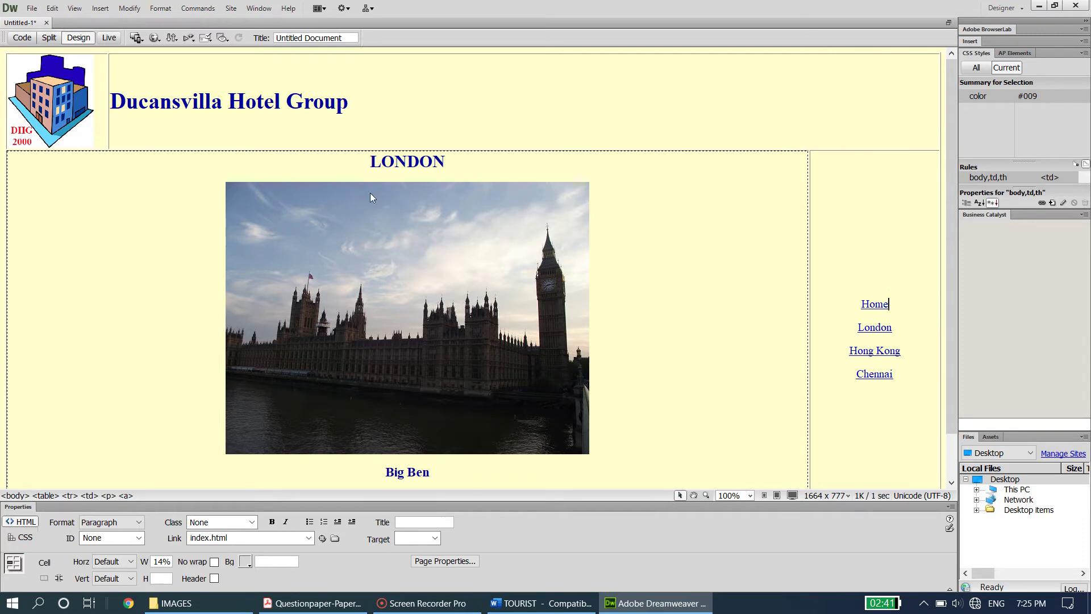
Check the required London file name in the question paper and save the page as London in the 2015 June folder.
click(312, 603)
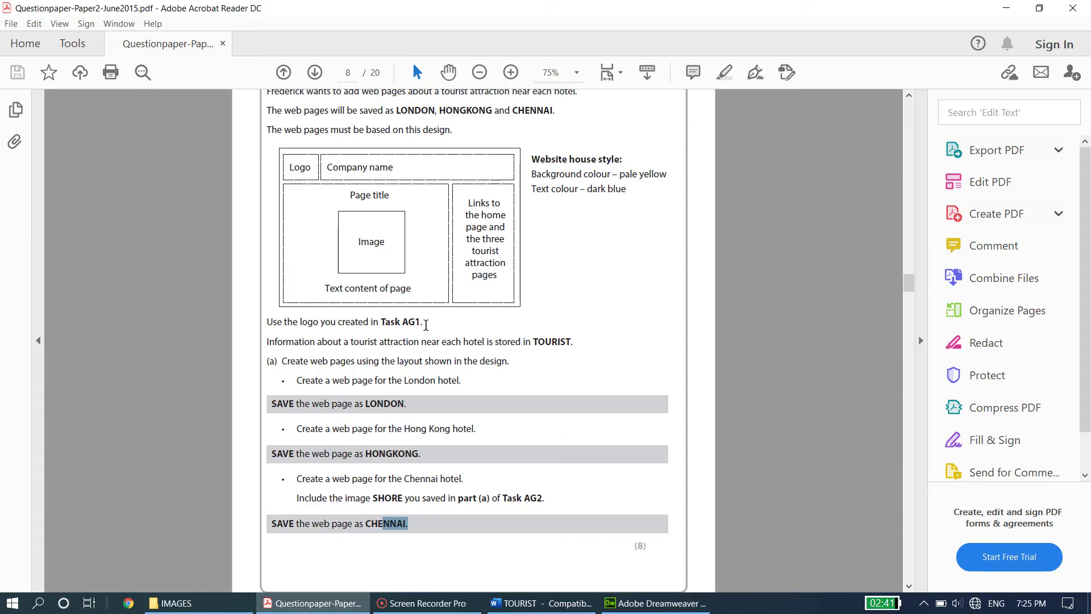
double_click(374, 405)
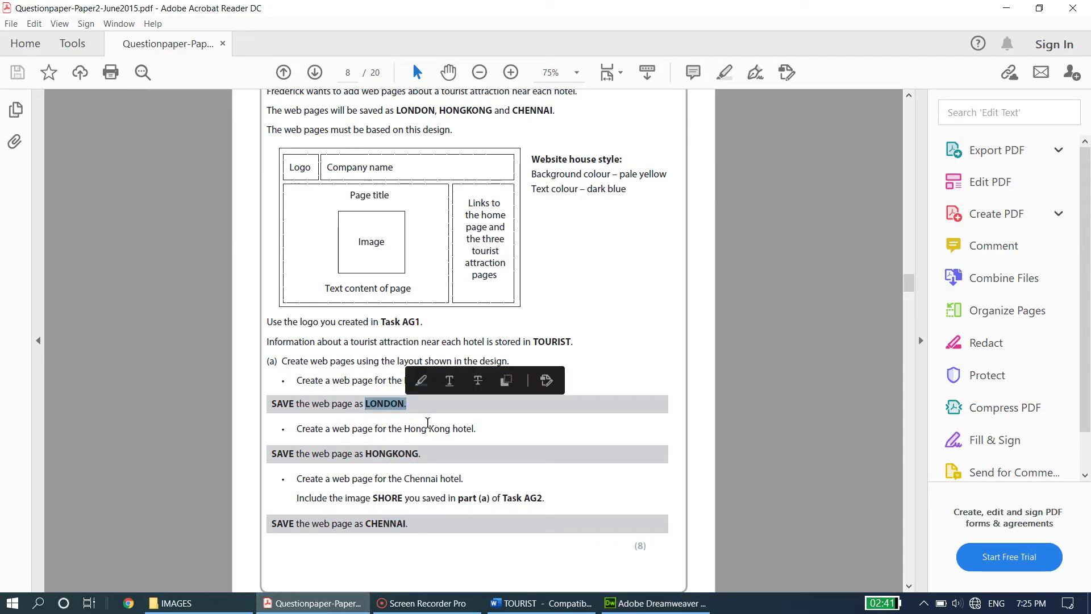
click(617, 603)
click(32, 8)
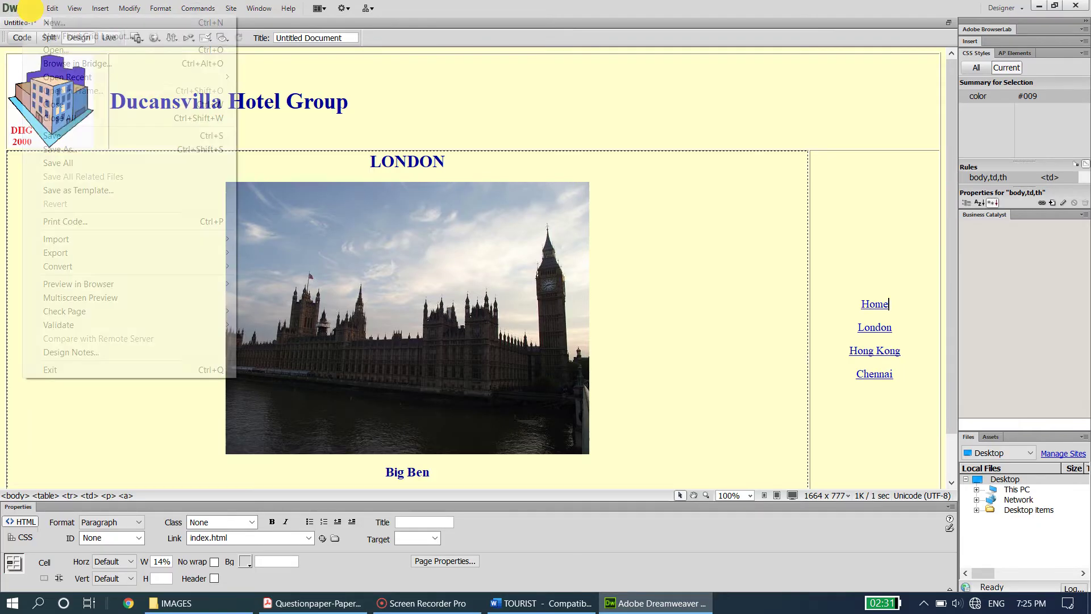
click(57, 137)
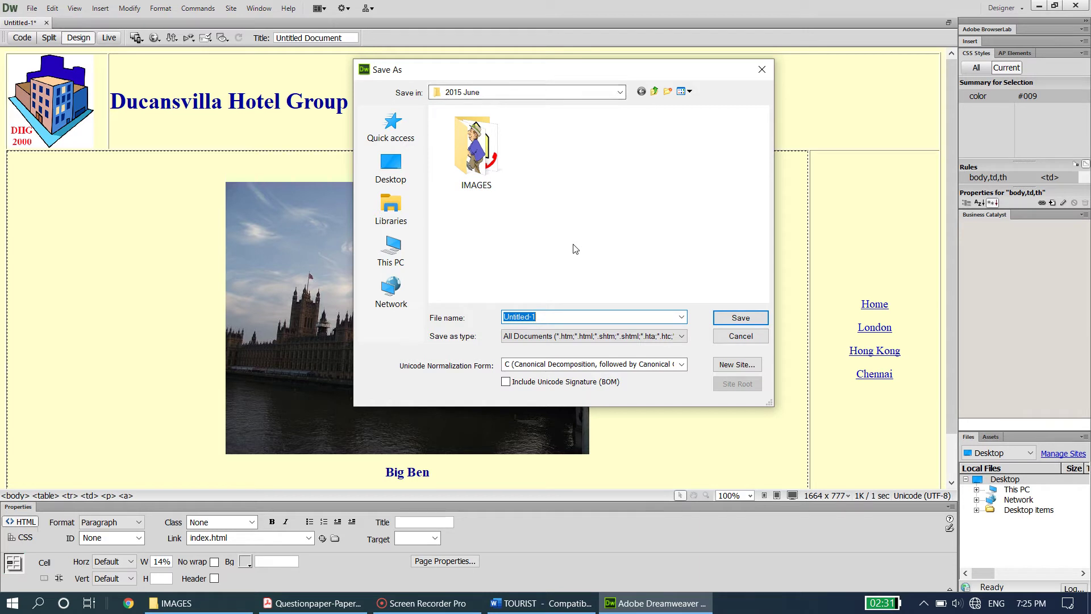
text(London)
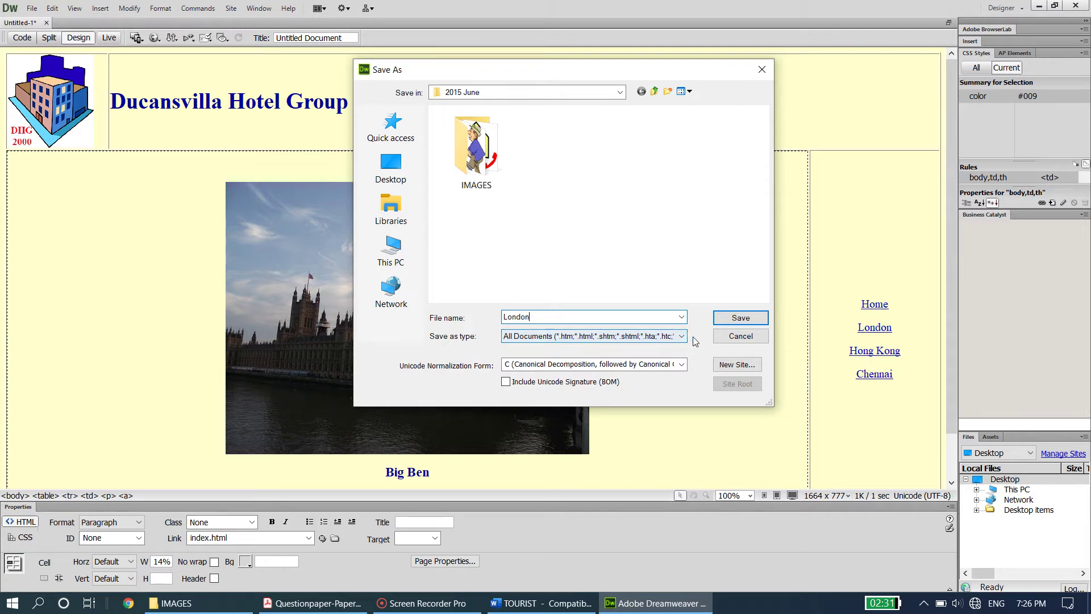
click(719, 317)
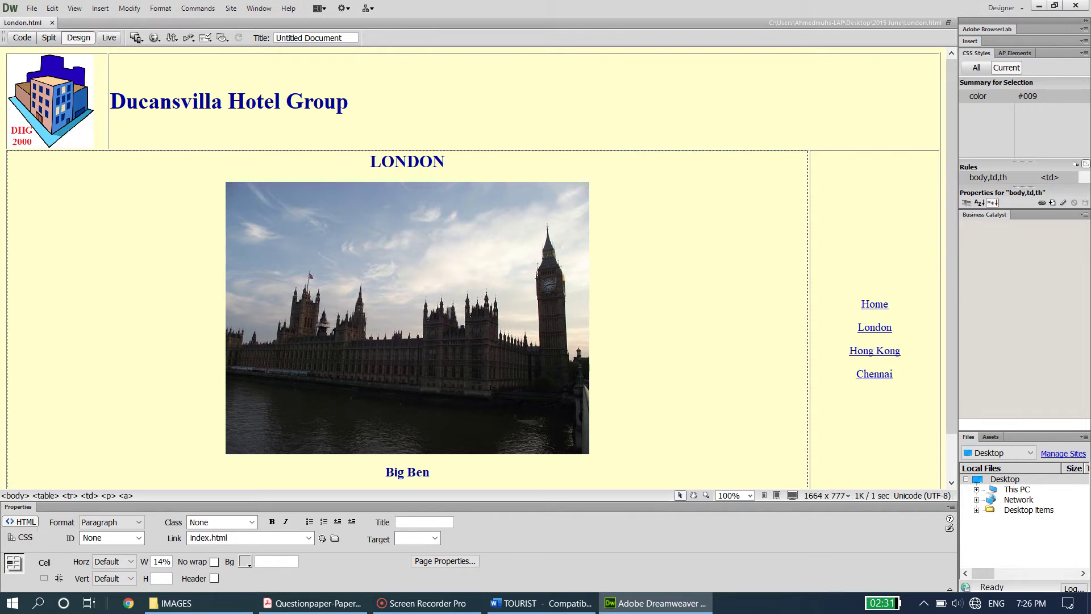
Check the Hong Kong page requirements in the question paper, then save a copy of the London page as Hong Kong in 2015 June.
click(312, 603)
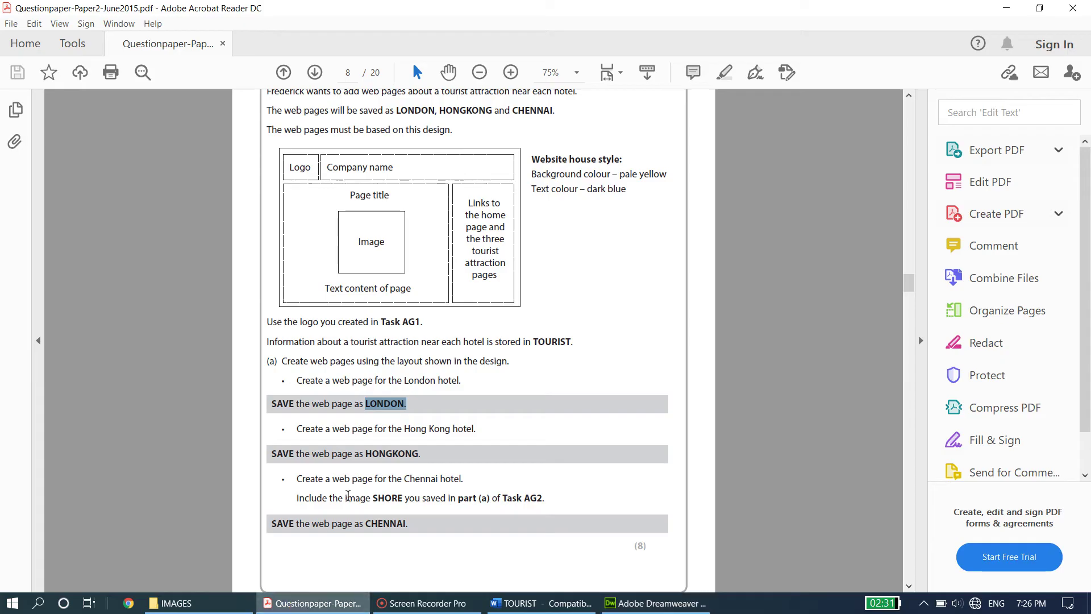
scroll(381, 398, down, 2)
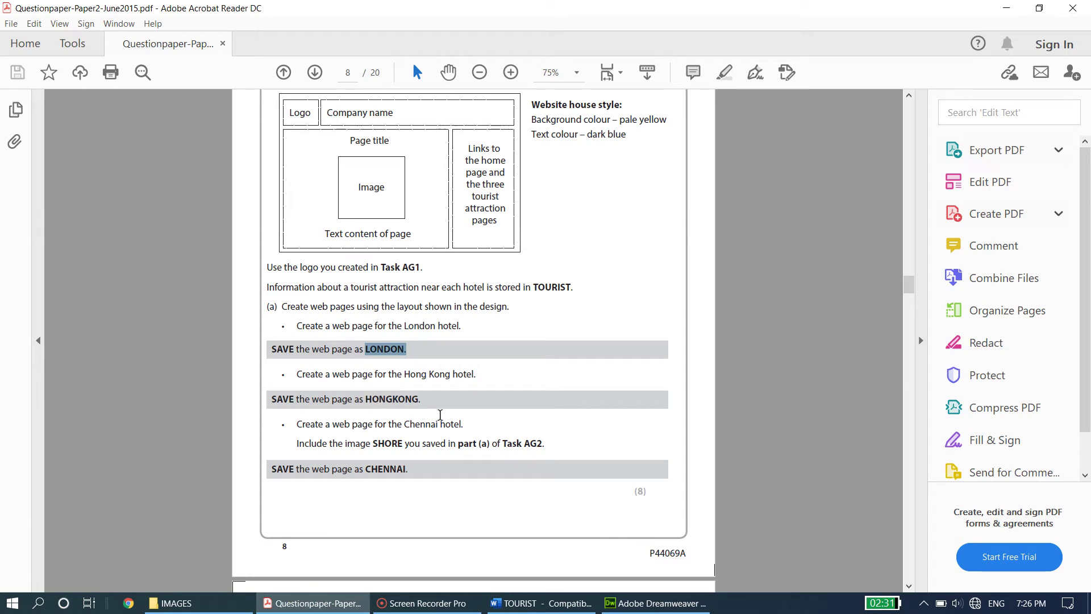
click(1009, 8)
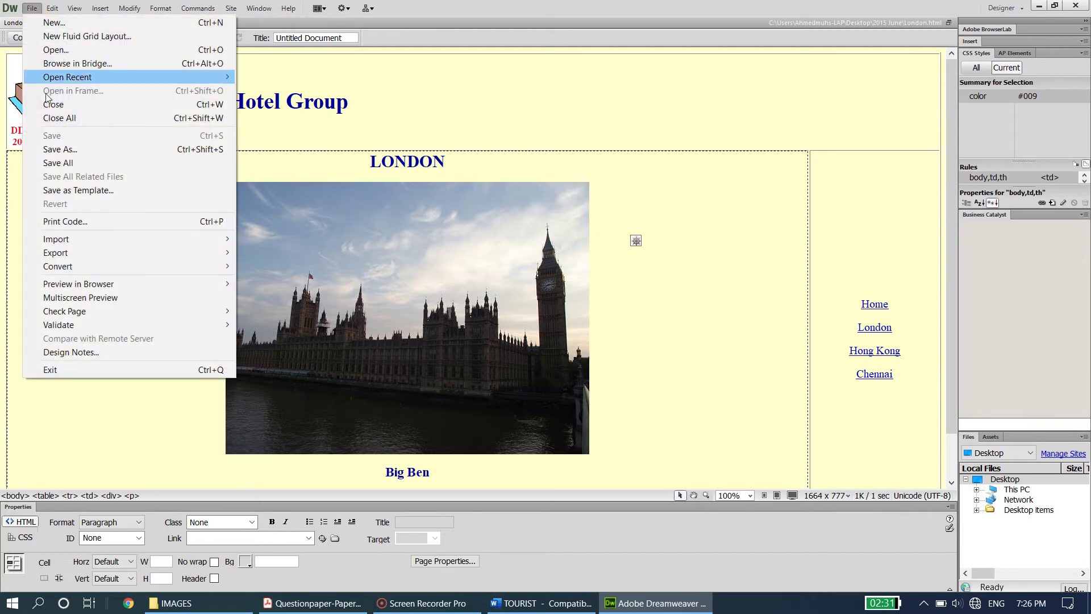
click(60, 148)
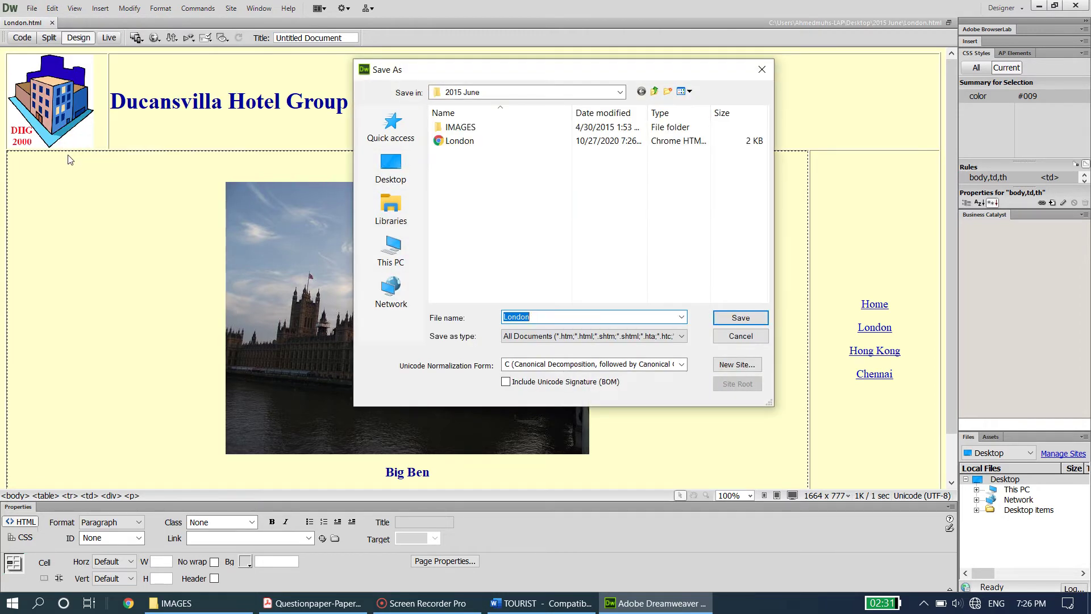
text(Hong Kong)
click(718, 322)
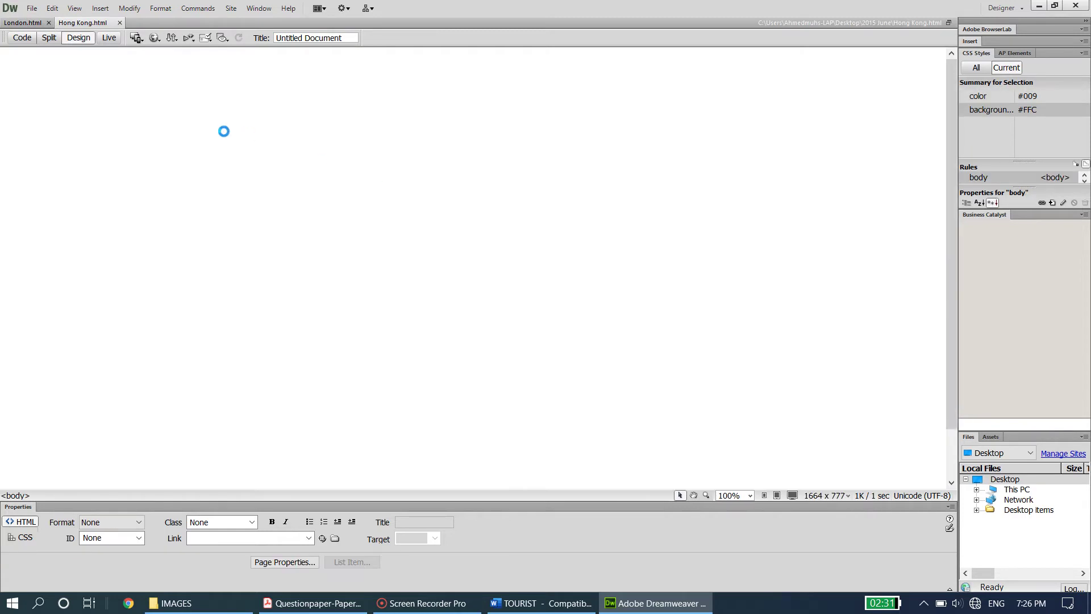
Replace the LONDON page title with HONG KONG in Hong Kong.html.
click(24, 22)
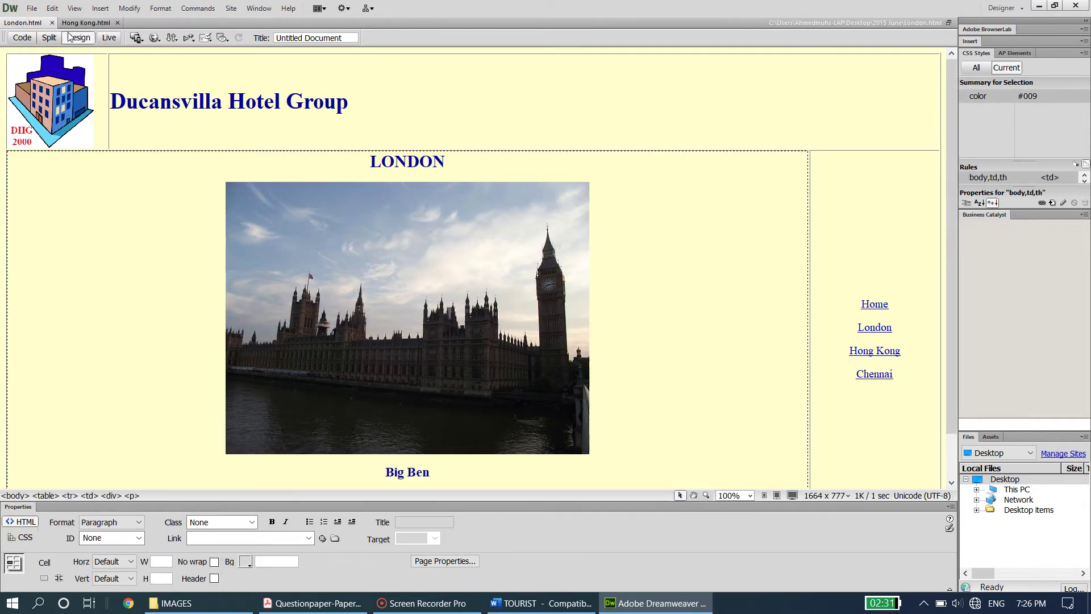
click(88, 23)
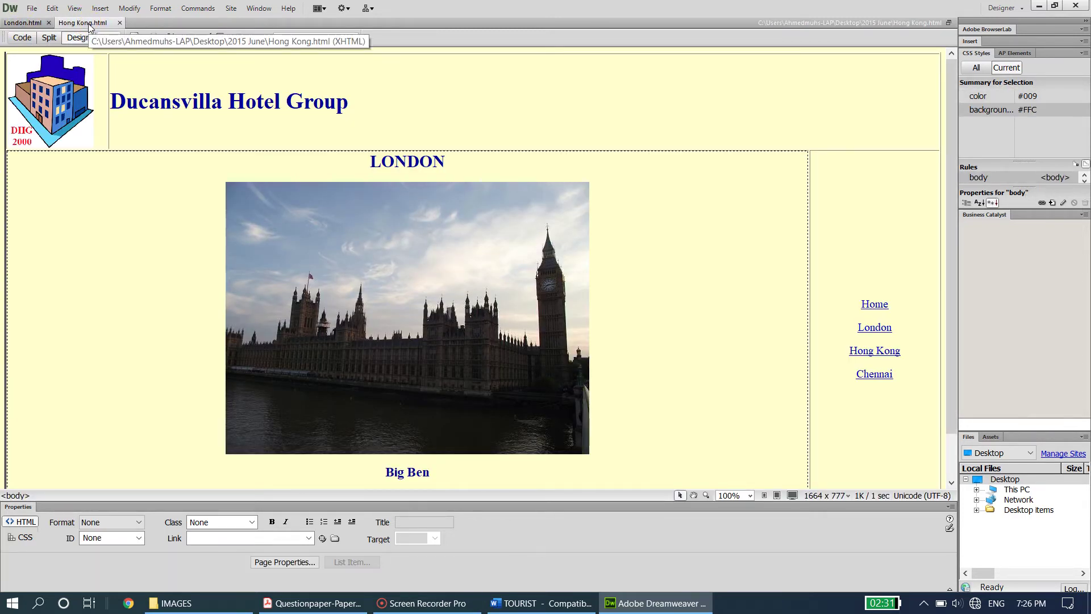
drag(370, 161, 455, 161)
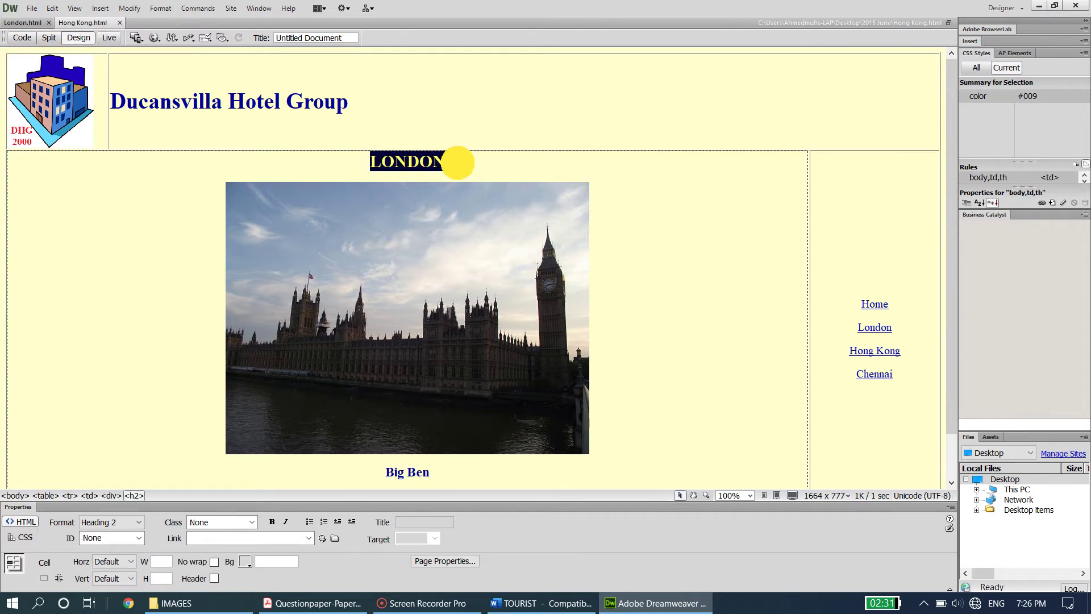
text(HONG KONG)
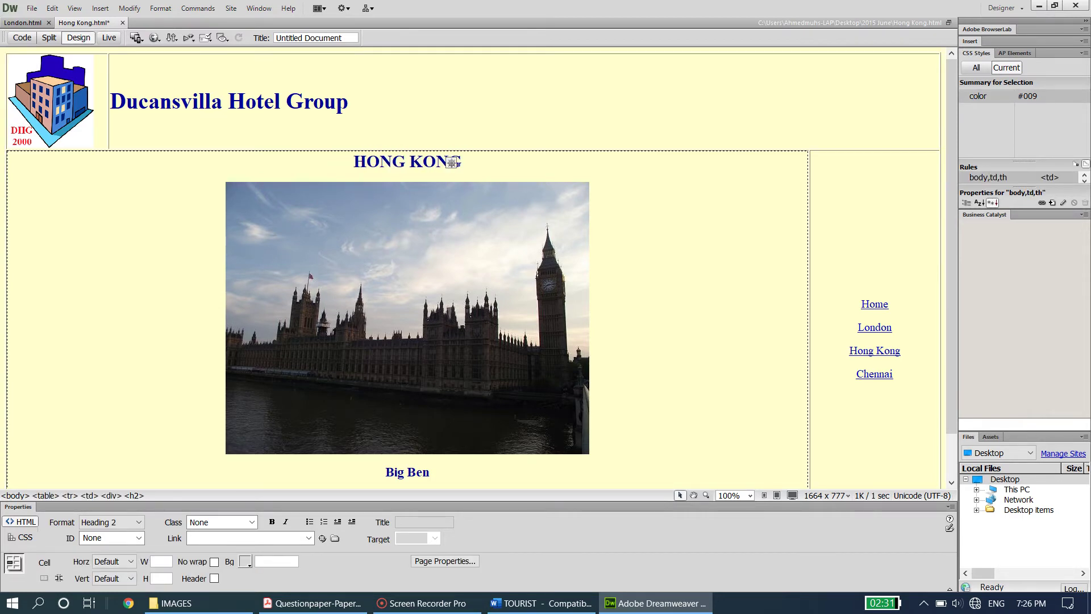
Replace the Big Ben subheading and paragraph with the Victoria Peak subheading and text copied from the TOURIST Word document.
scroll(480, 268, down, 2)
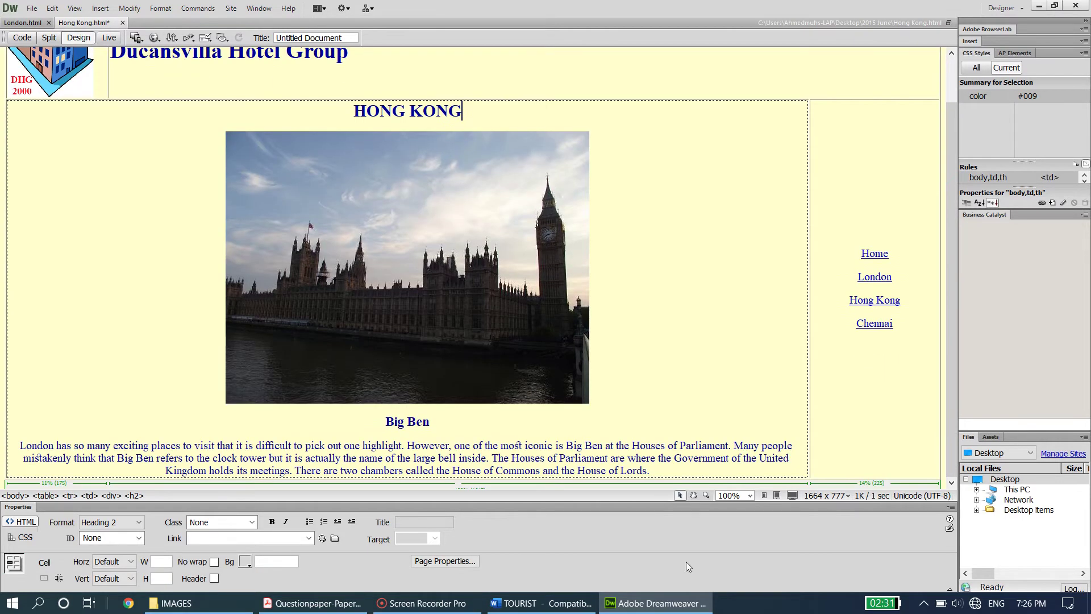
click(568, 591)
scroll(511, 341, up, 1)
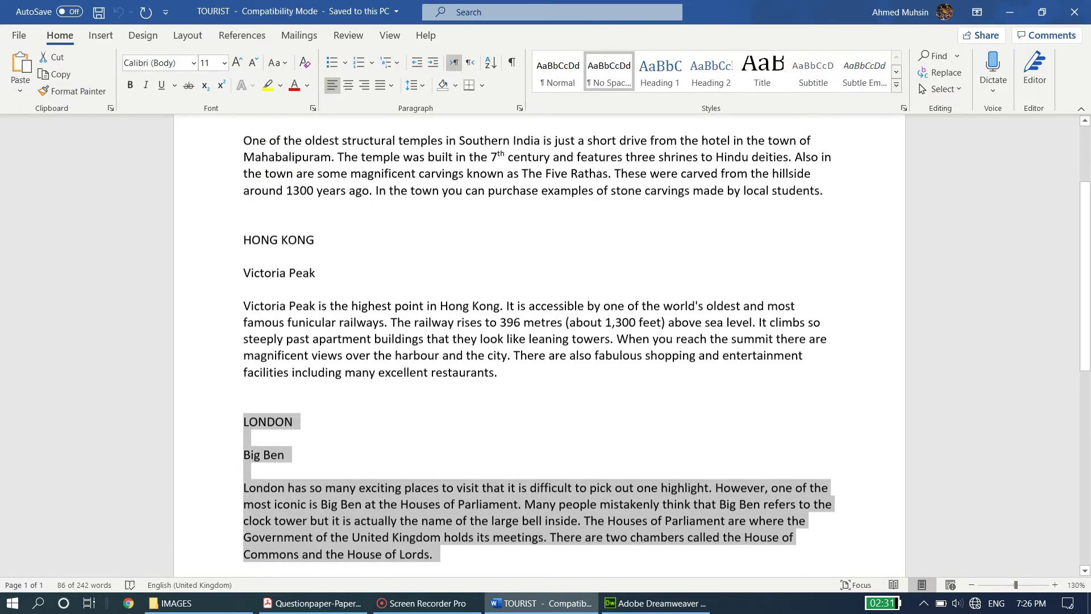
drag(233, 273, 234, 291)
drag(449, 331, 509, 375)
key(ctrl+c)
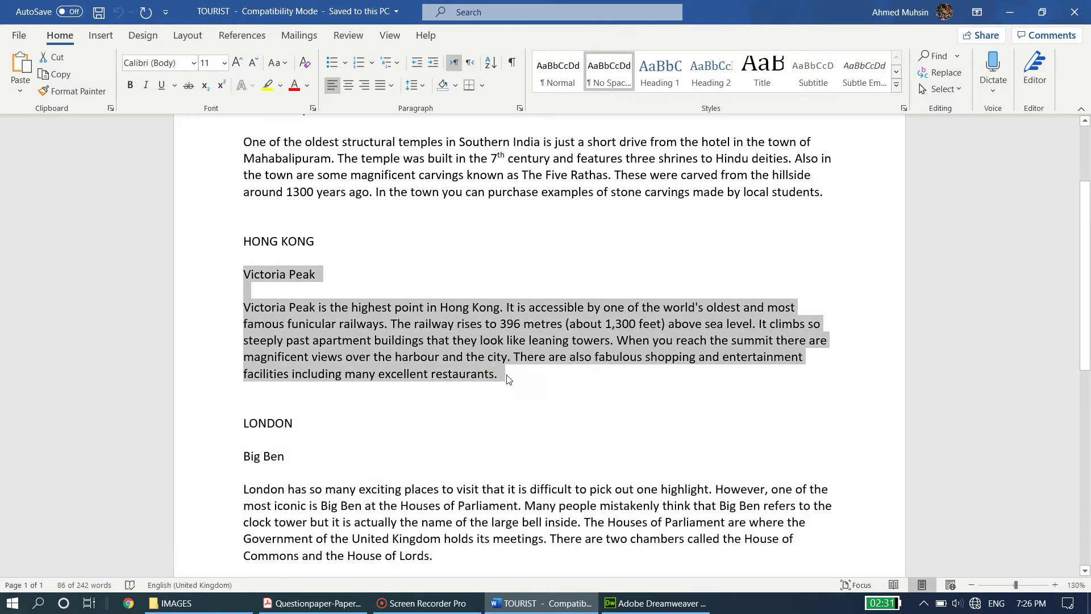
click(656, 603)
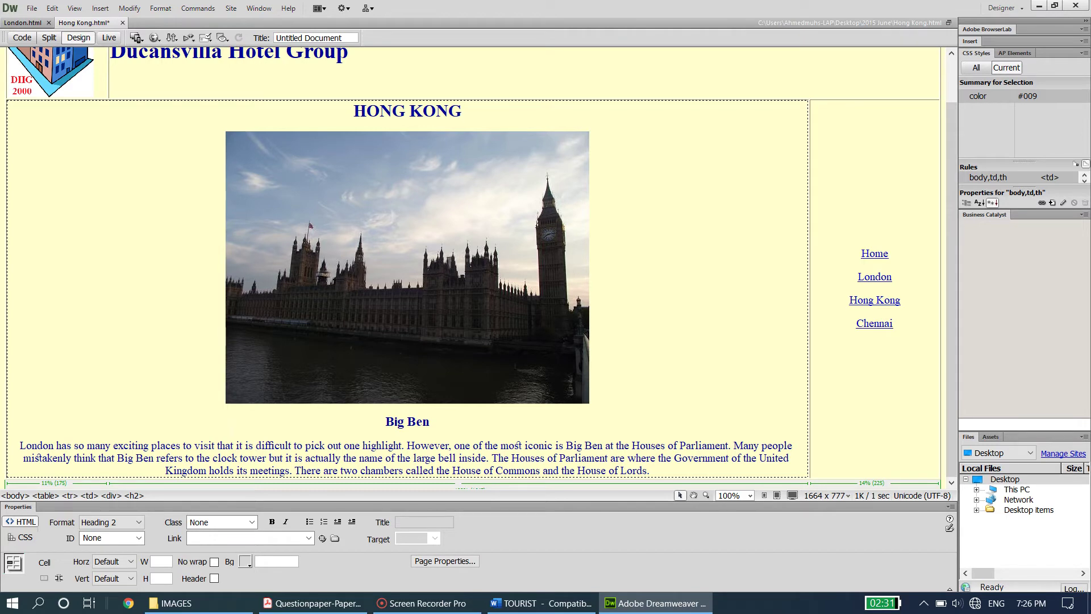
drag(385, 421, 686, 472)
key(ctrl+v)
Format the Victoria Peak subheading as Heading 3.
drag(377, 420, 450, 420)
right_click(426, 421)
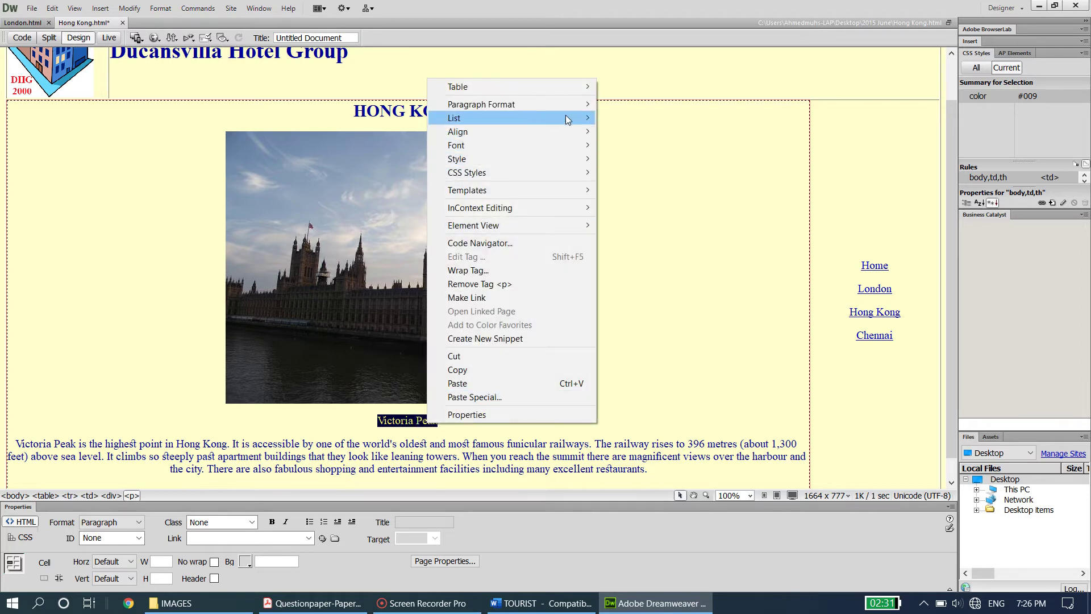
mouse_move(570, 105)
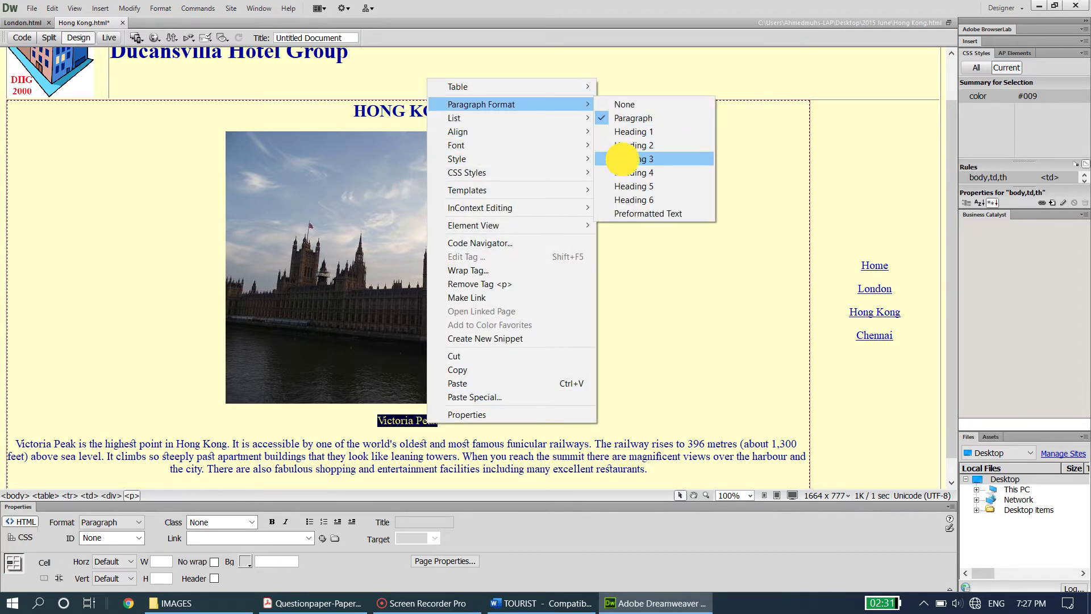
click(625, 160)
Replace the London picture with the HONG KONG image from the IMAGES folder, using Hong Kong as alternate text.
click(493, 227)
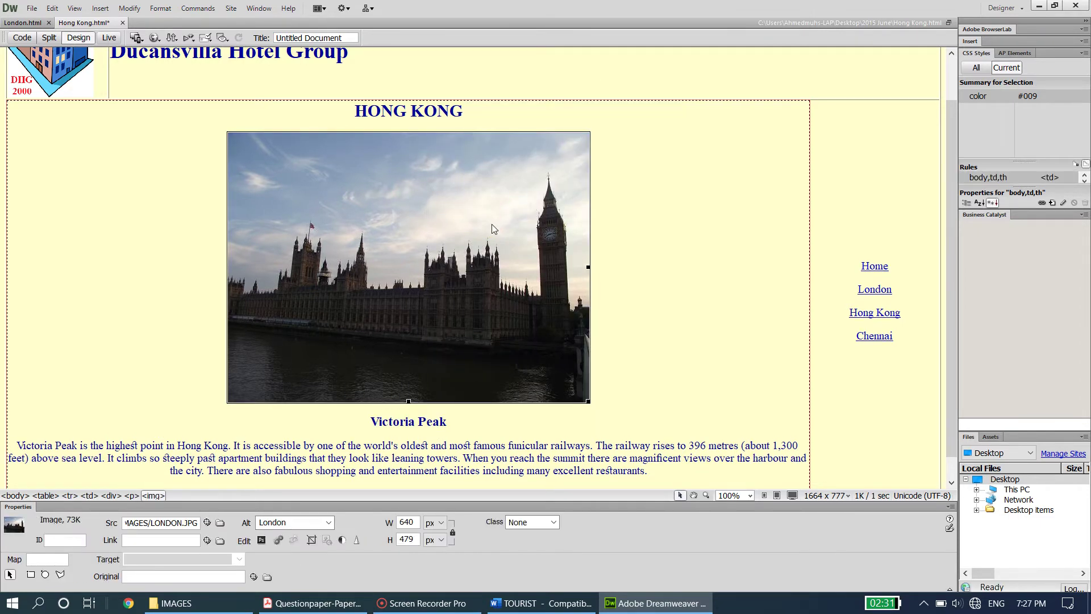
key(Delete)
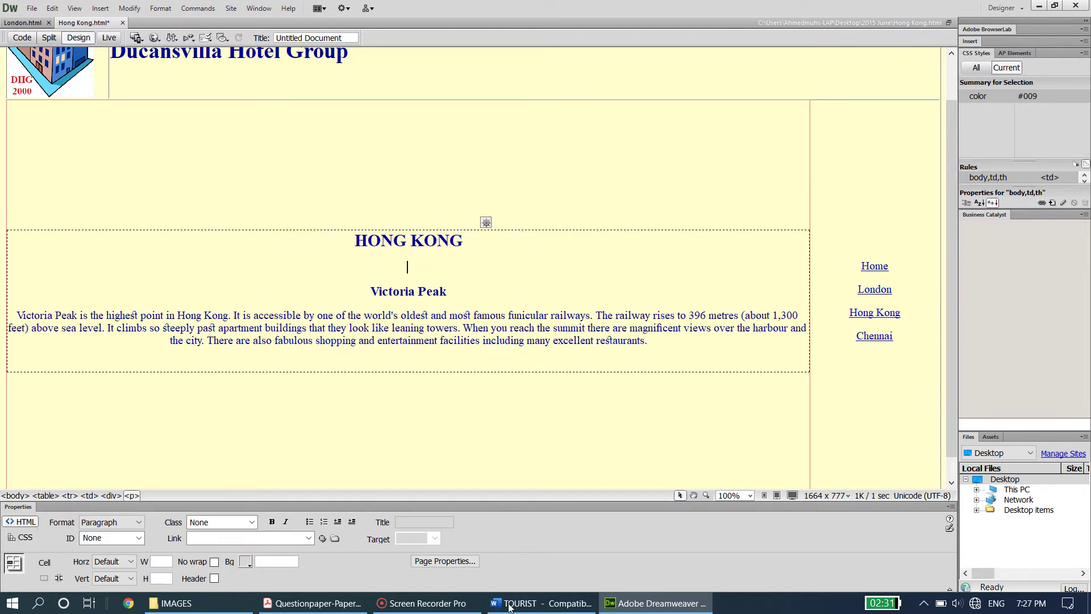
click(176, 603)
click(585, 314)
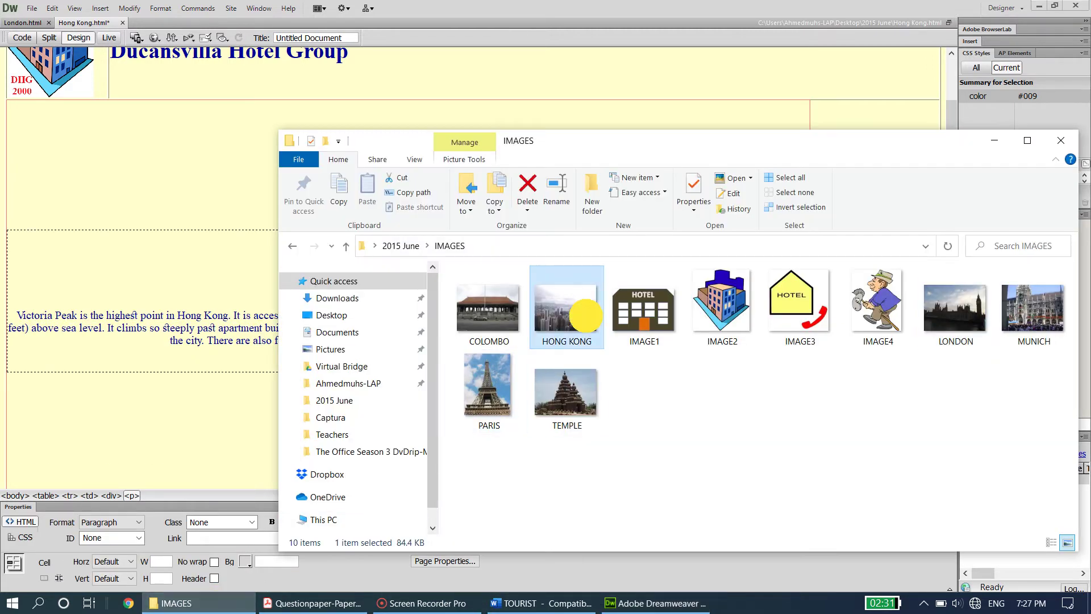
click(198, 288)
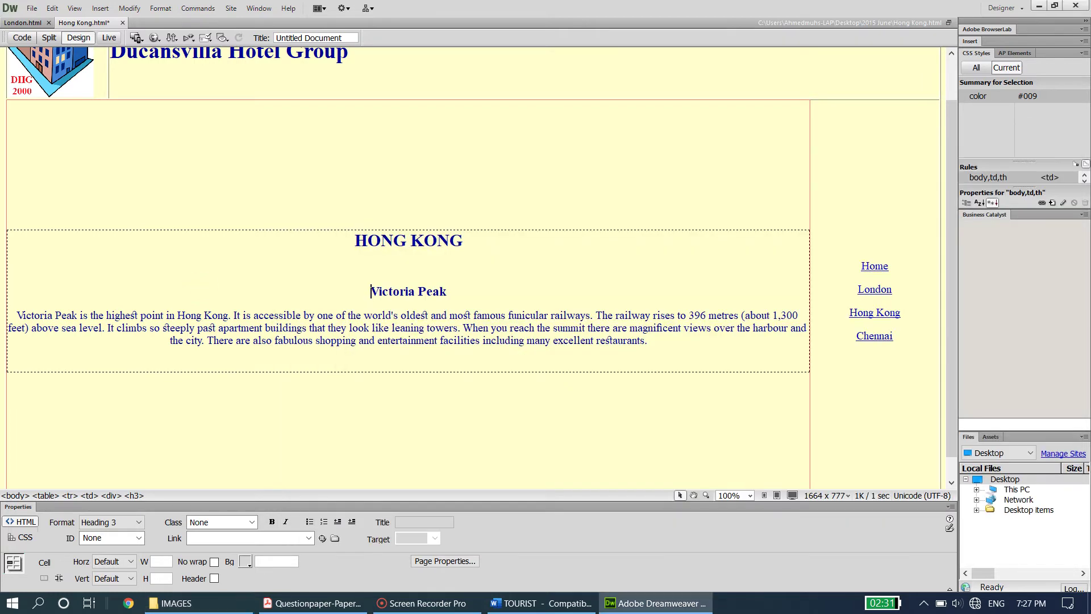
click(414, 271)
key(ctrl+v)
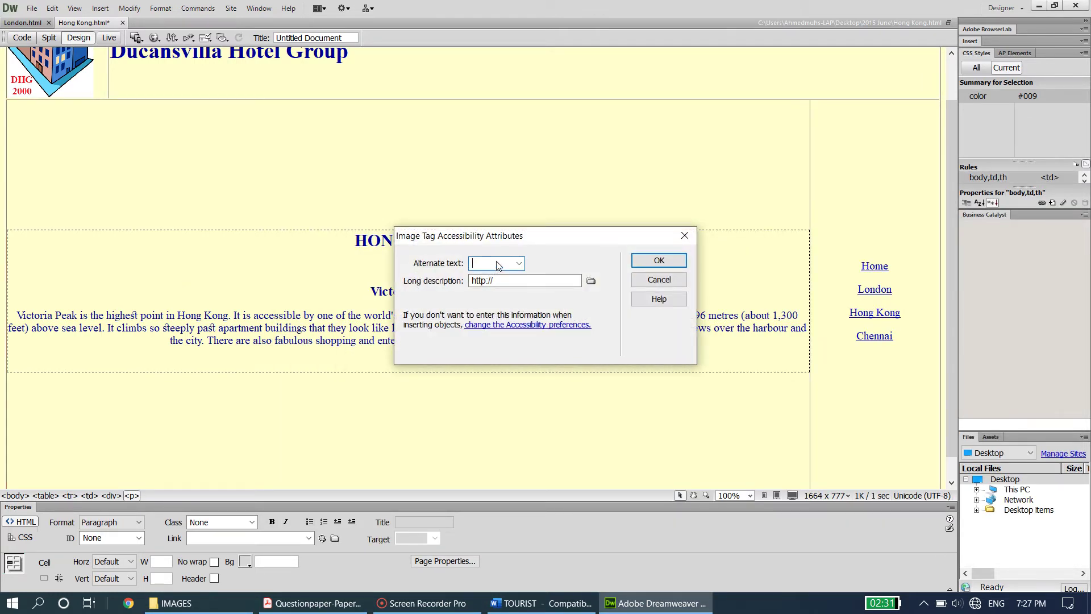
text(Hong Kong)
key(Return)
click(703, 269)
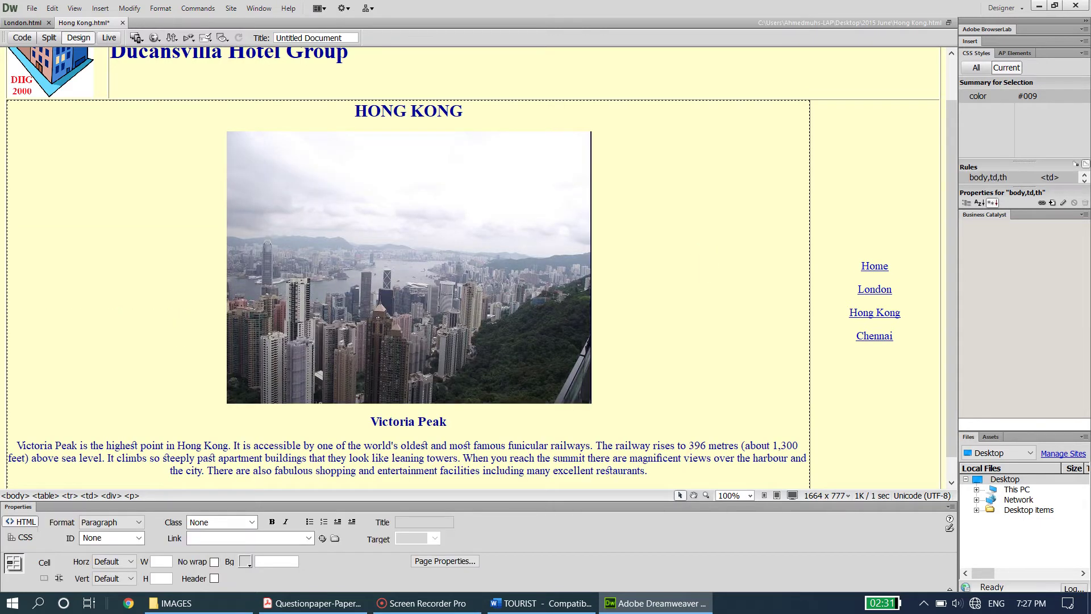
Save the changes to the Hong Kong page.
scroll(447, 252, up, 2)
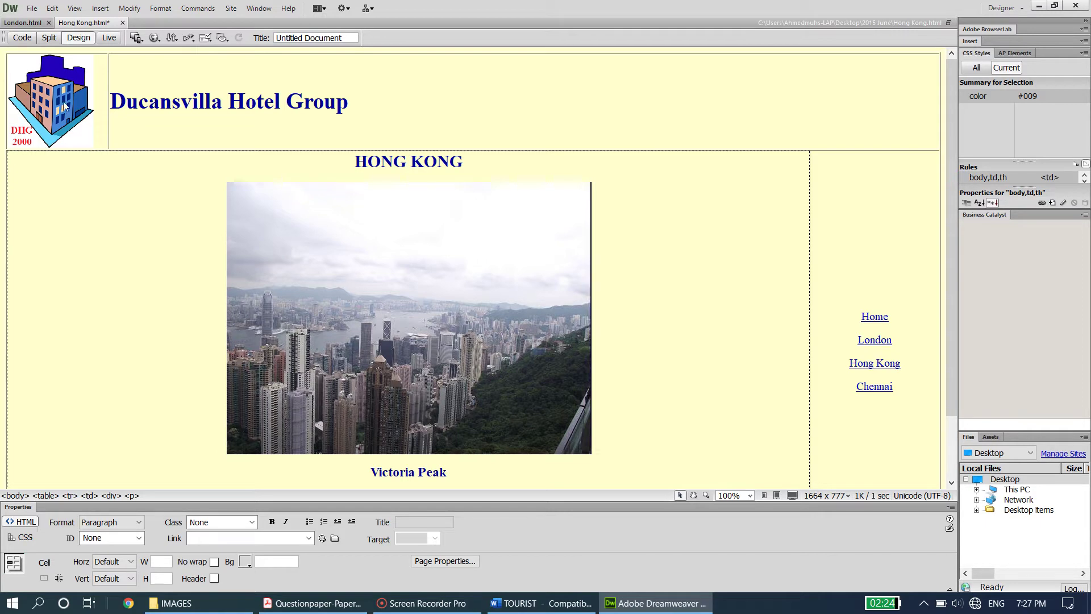
click(32, 8)
click(60, 135)
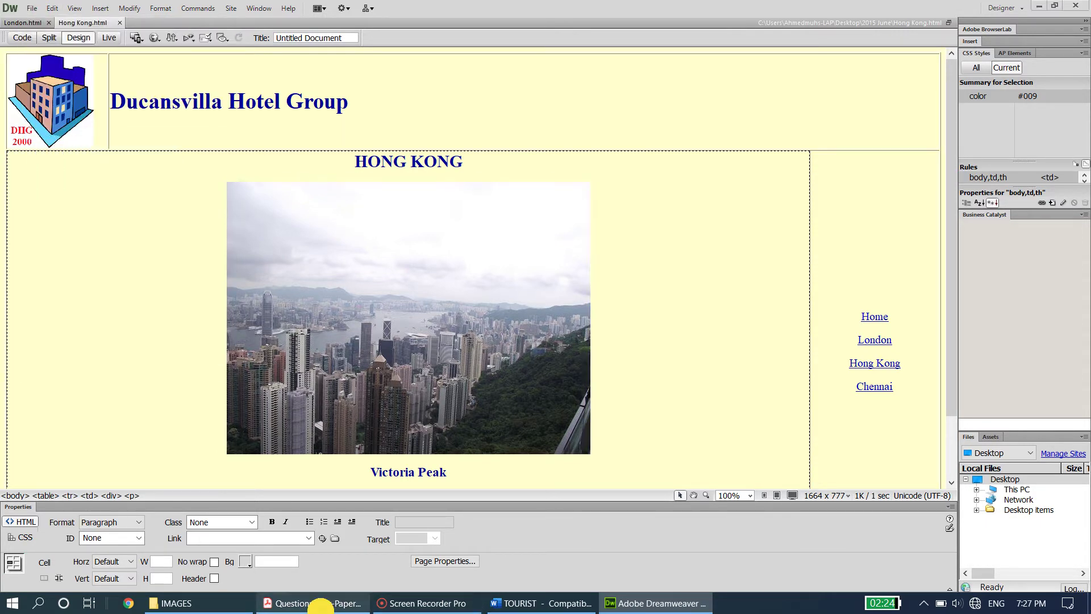
Check the required Chennai page name in the question paper and save a copy of the Hong Kong page as Chennai in 2015 June.
click(290, 603)
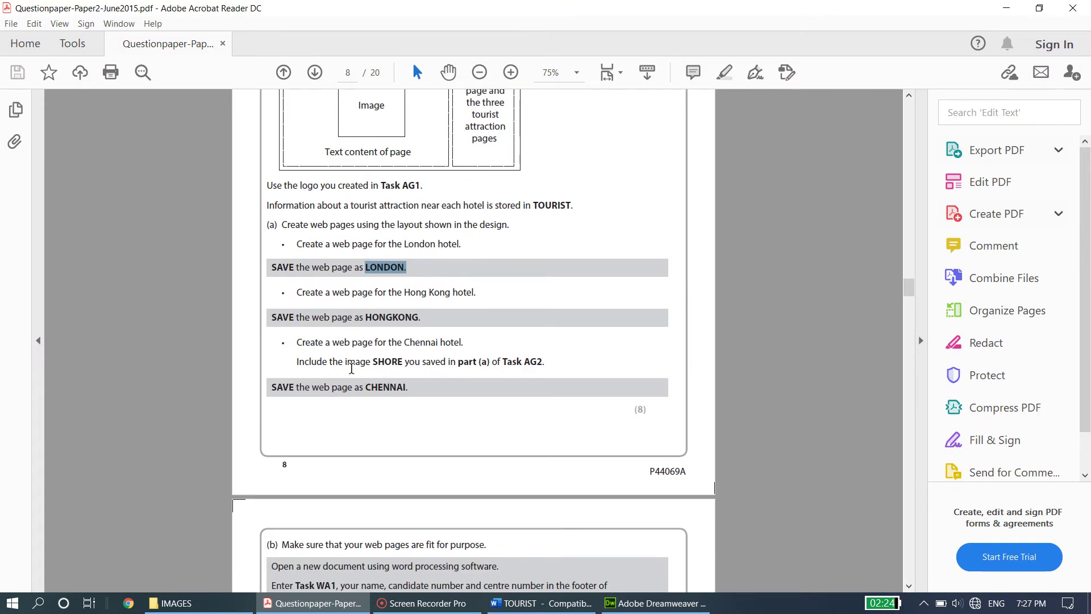
drag(367, 387, 411, 388)
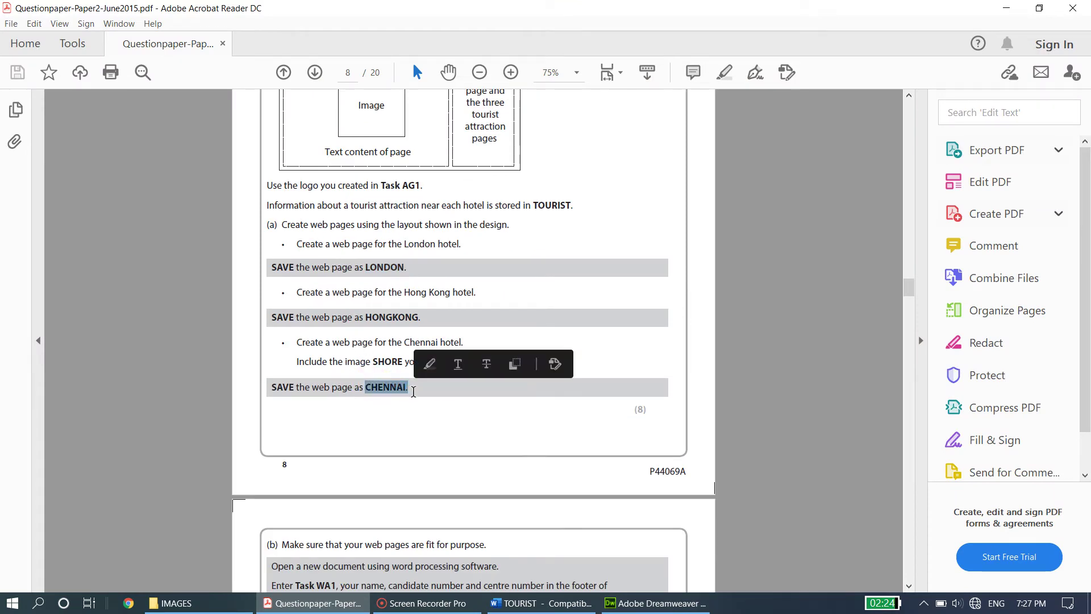
scroll(476, 414, up, 1)
scroll(477, 442, up, 1)
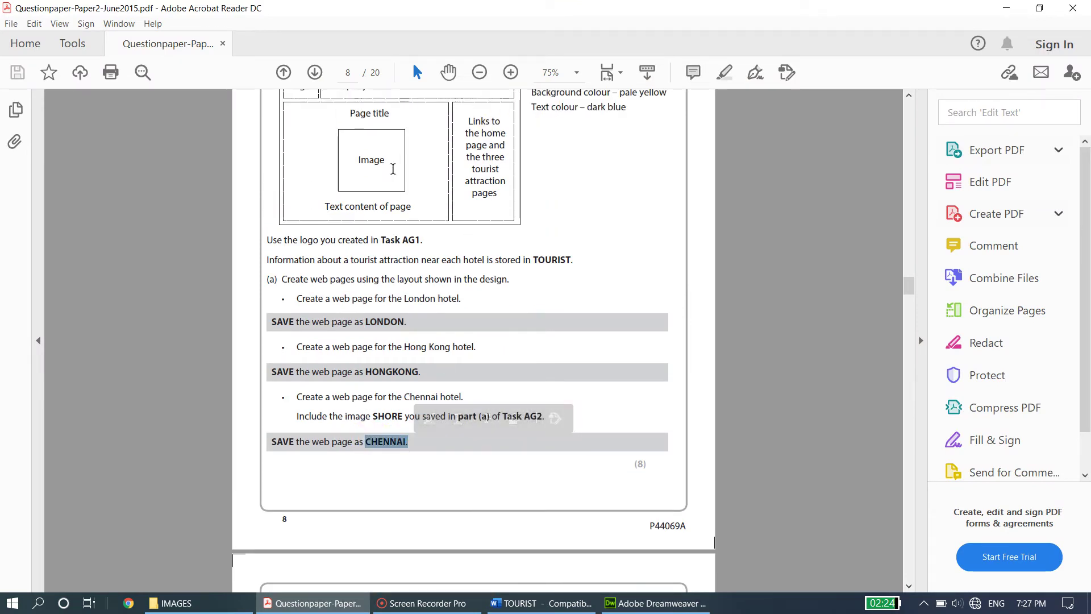
click(656, 603)
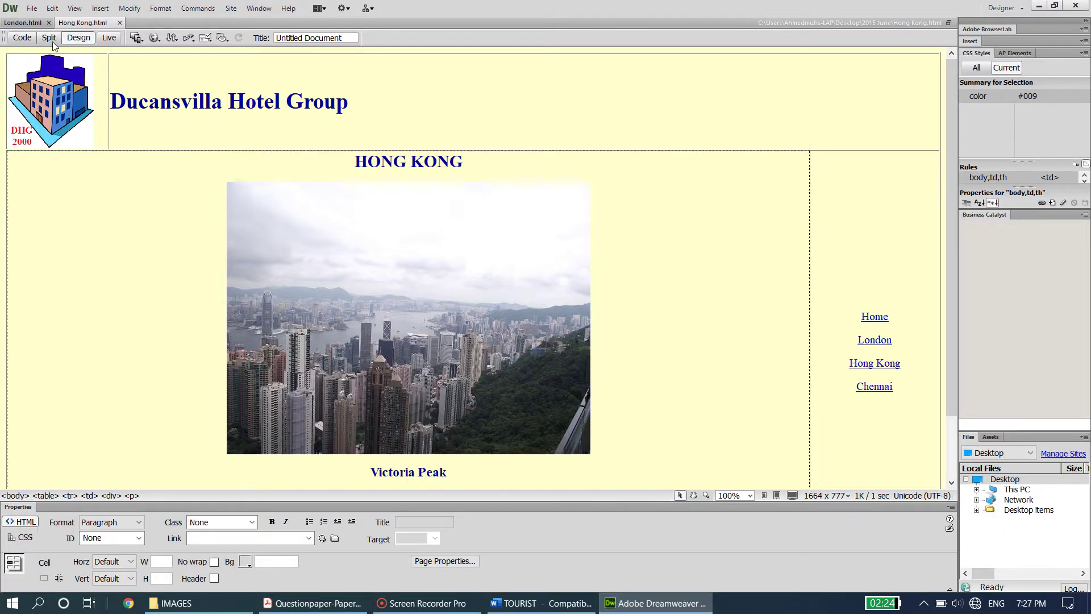
click(32, 8)
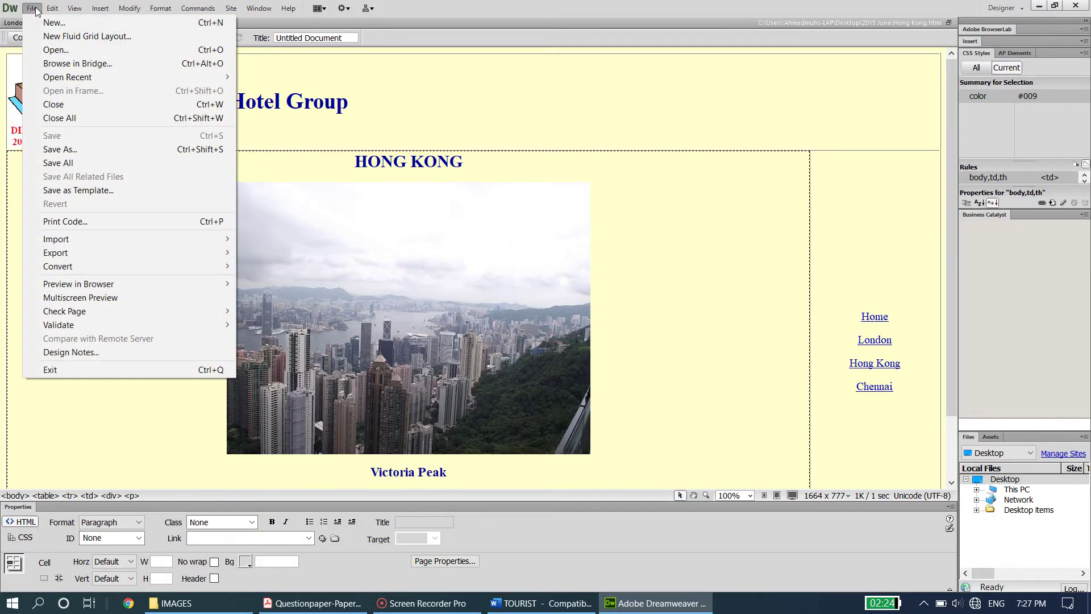
click(73, 147)
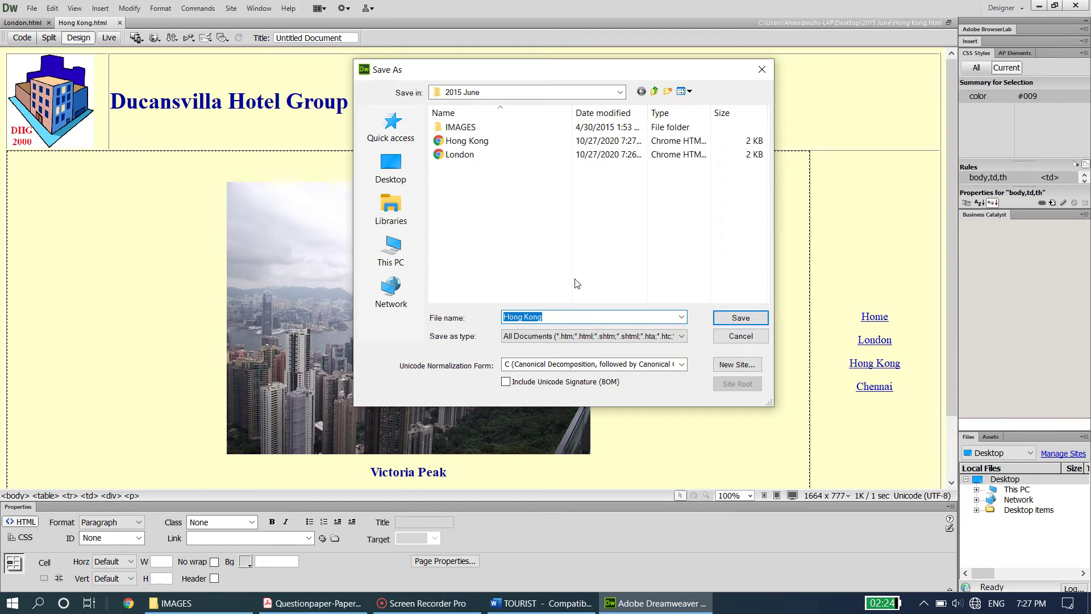
text(Chennai)
click(750, 317)
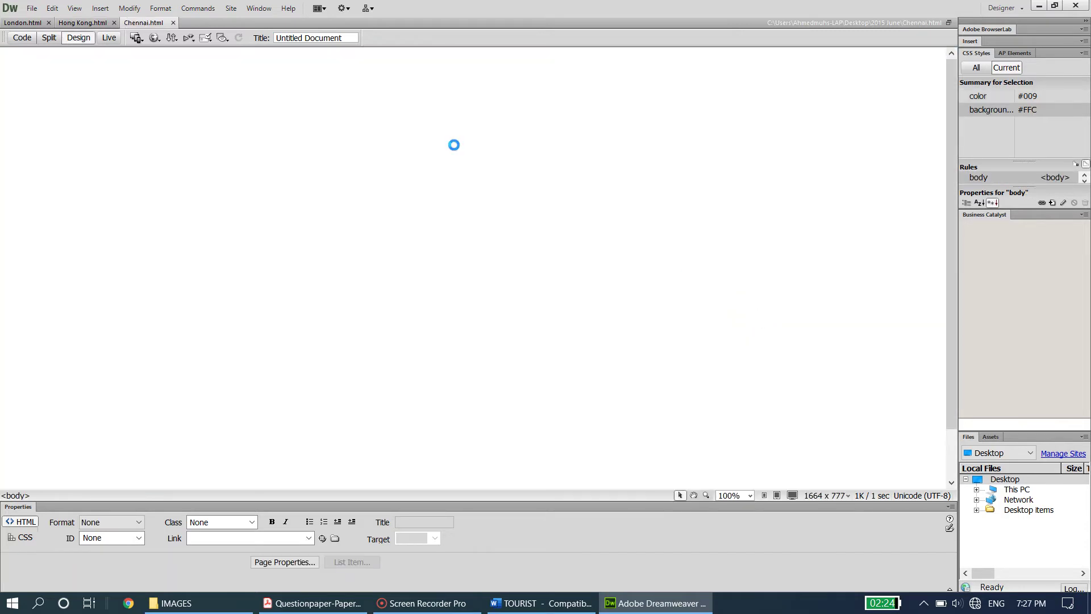
In Chennai.html, replace the HONG KONG page title with CHENNAI and delete the Hong Kong picture.
click(23, 23)
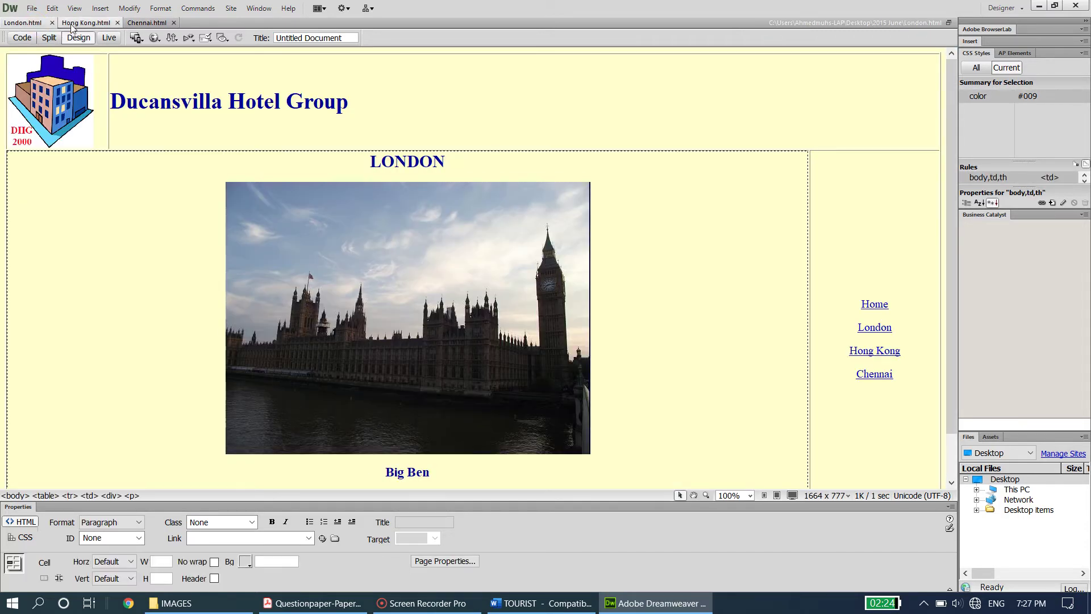
click(143, 23)
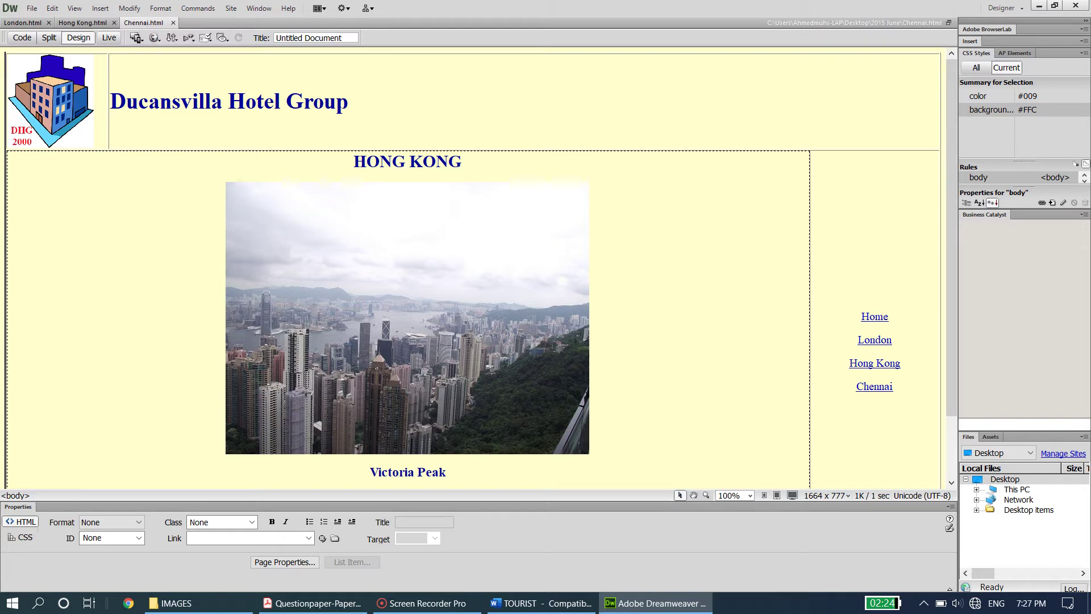
drag(364, 160, 480, 163)
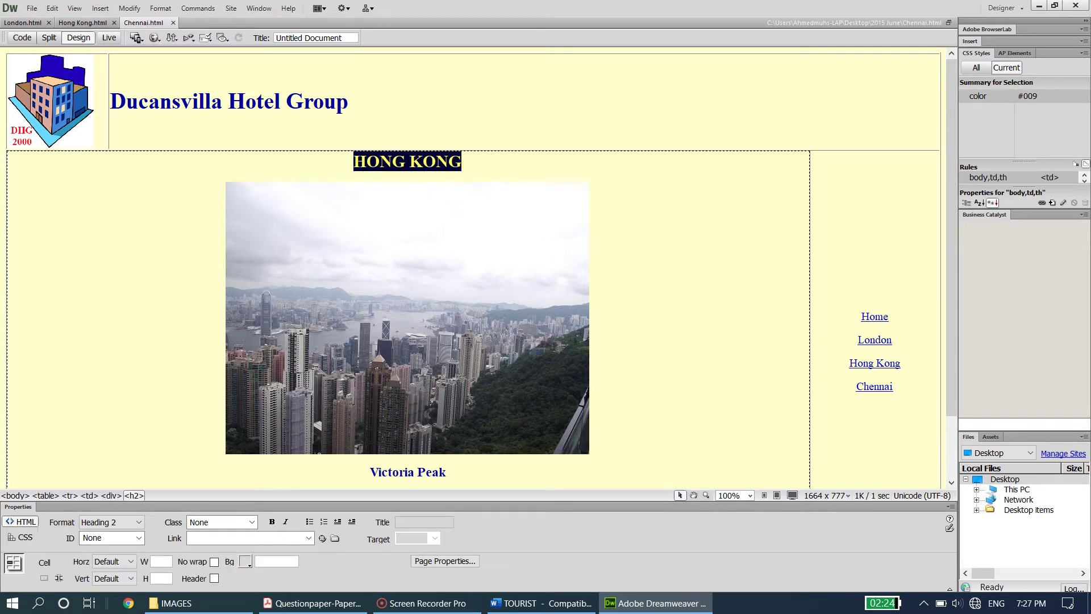
key(Caps_Lock)
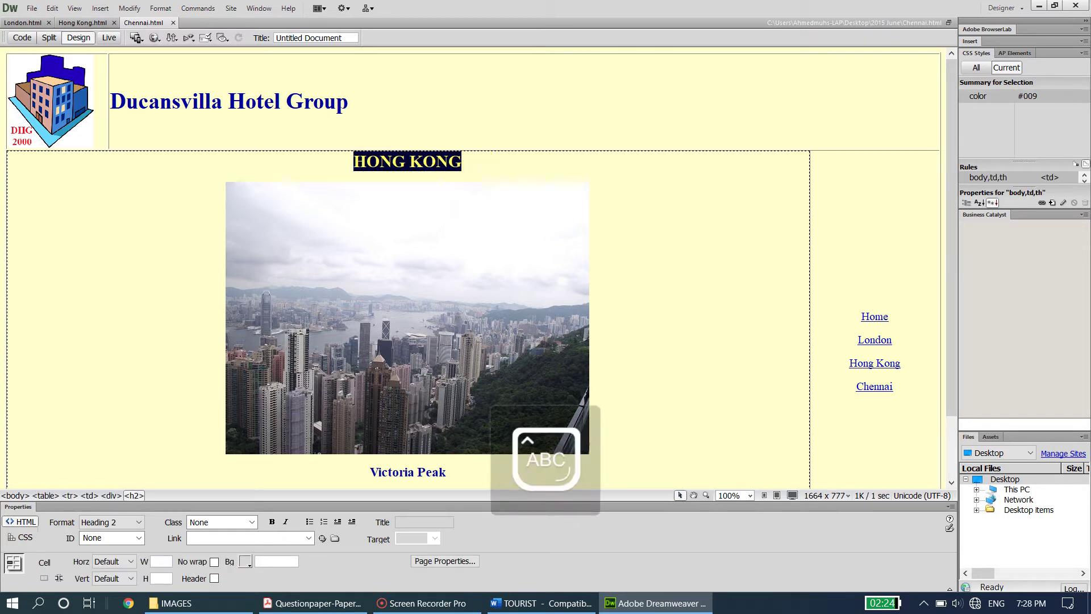
text(CHENNAI)
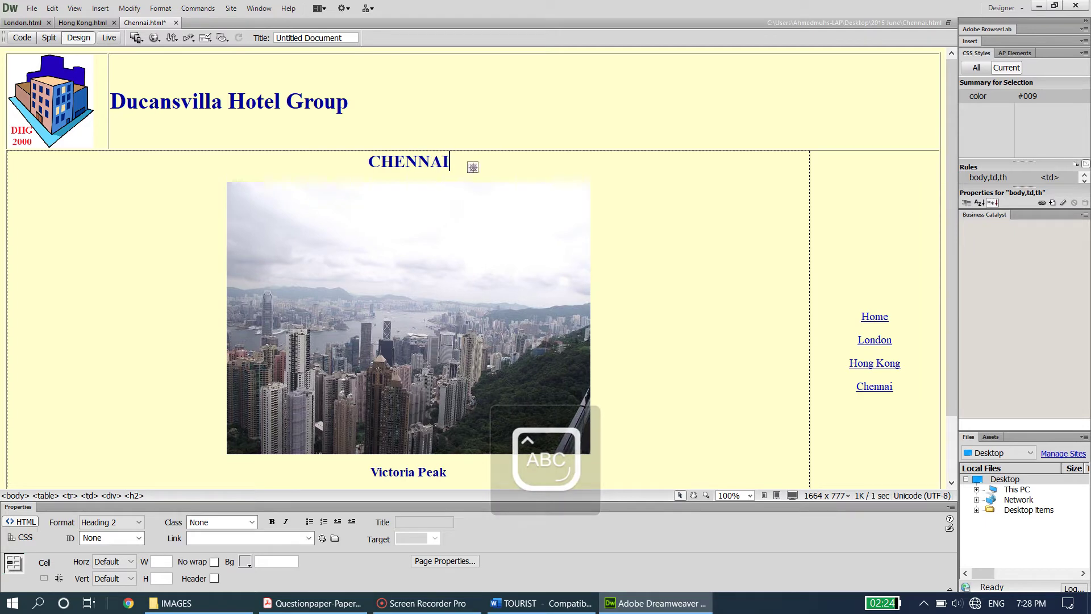
click(460, 288)
key(Delete)
Replace the Victoria Peak subheading and paragraph with the Shore Temple subheading and text copied from the TOURIST Word document.
click(596, 605)
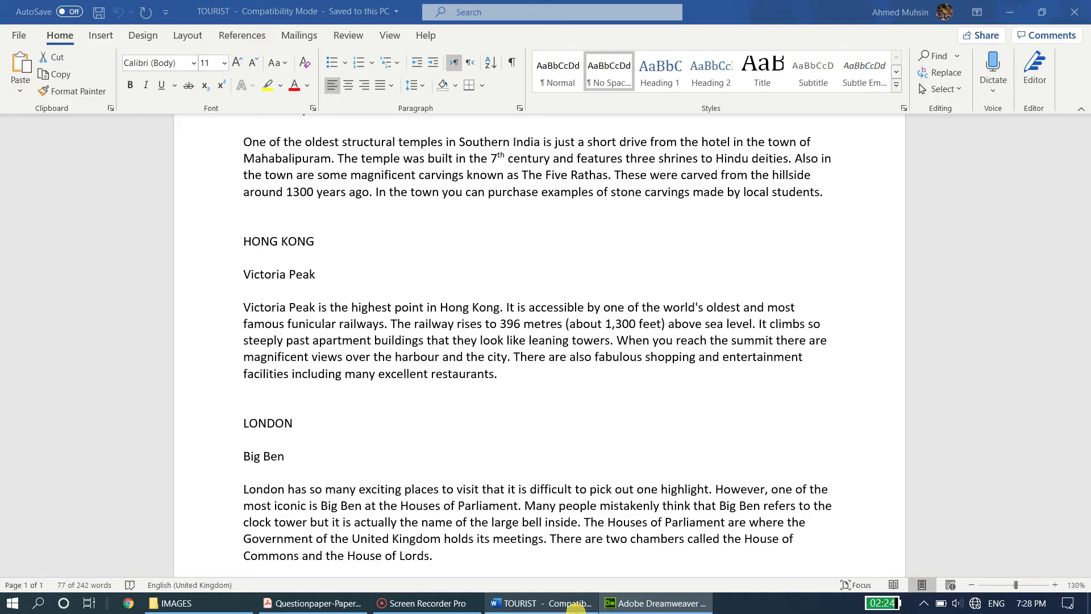
drag(242, 272, 499, 377)
scroll(445, 438, up, 2)
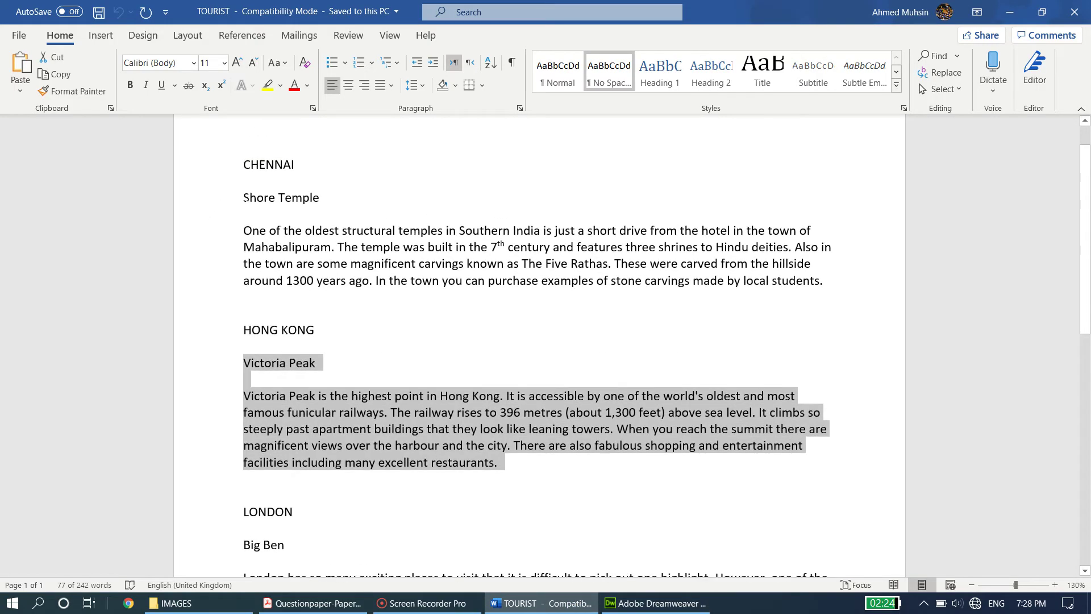
drag(246, 197, 848, 284)
key(ctrl+c)
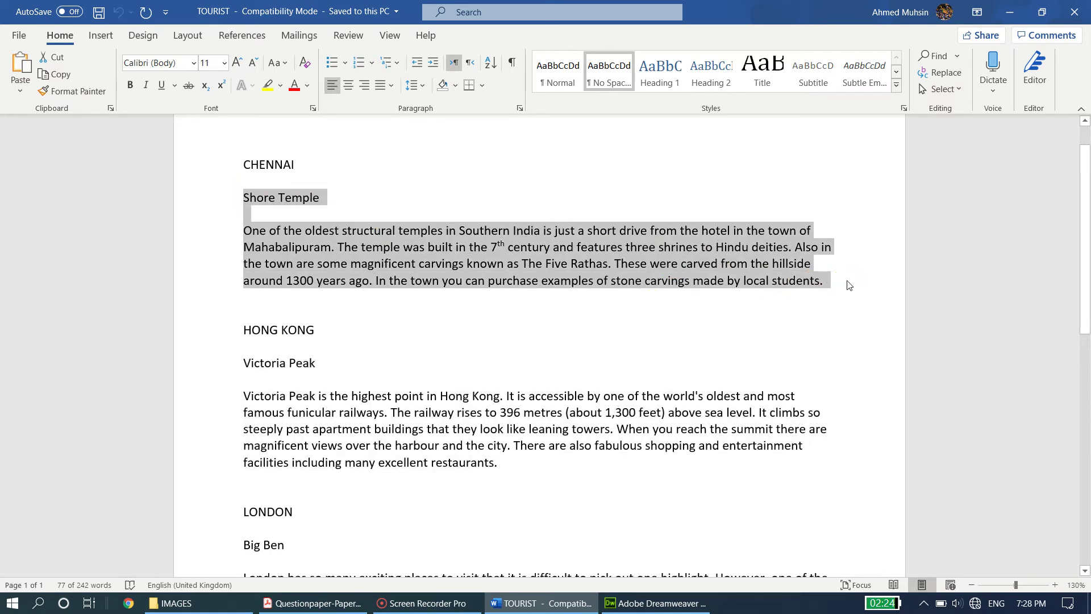
click(655, 604)
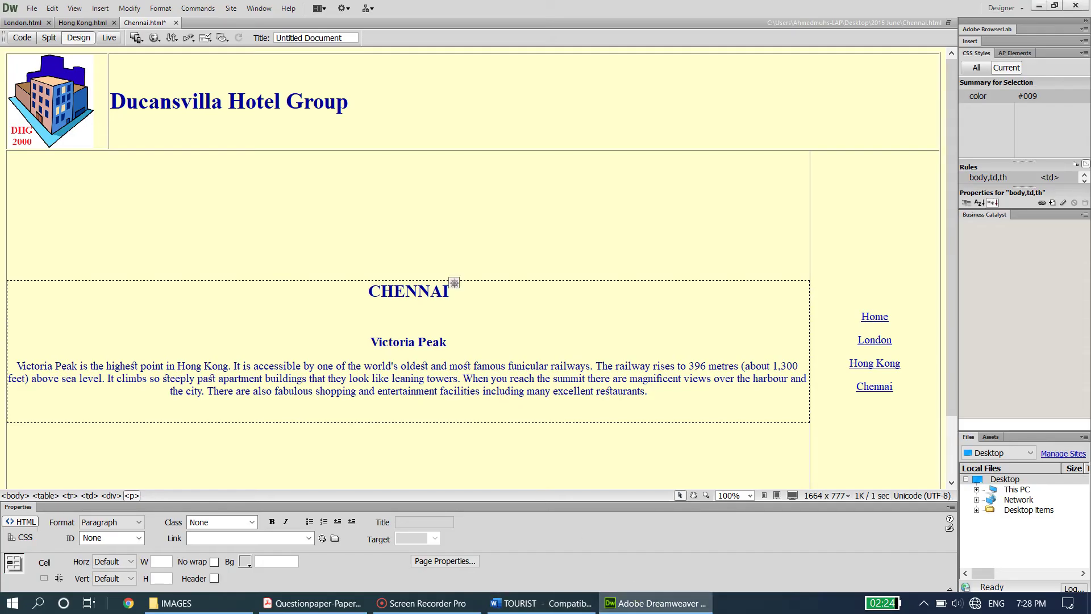
drag(401, 343, 686, 400)
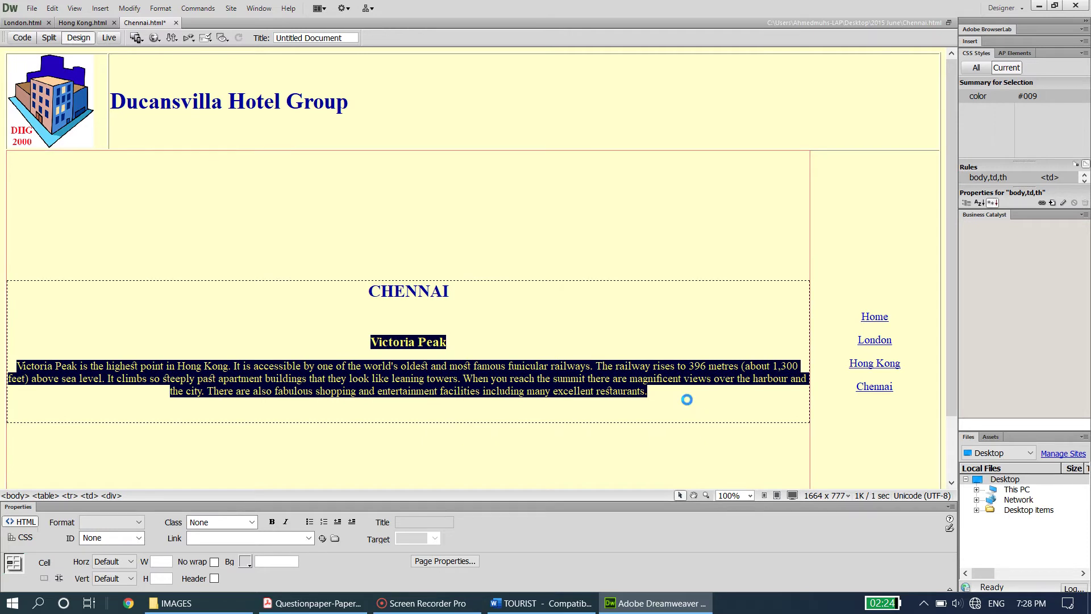
key(ctrl+v)
Format the Shore Temple subheading as Heading 3.
drag(377, 330, 440, 329)
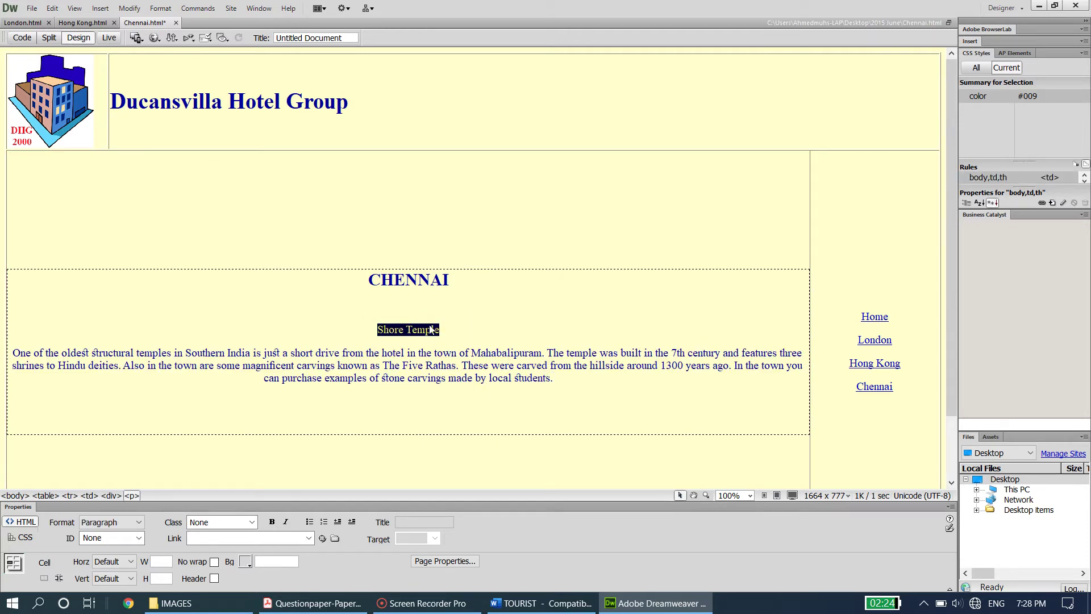
right_click(423, 329)
mouse_move(511, 277)
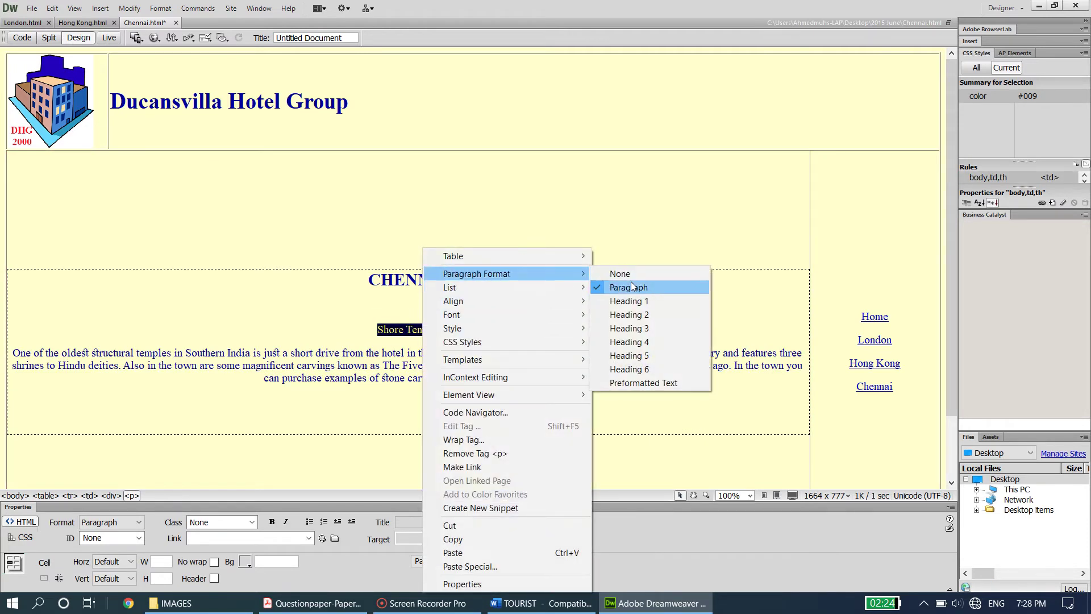
click(625, 329)
Check the Chennai image requirement in the question paper and insert SHORE from the 2015 June folder below the CHENNAI title, with alternate text Shore.
click(426, 306)
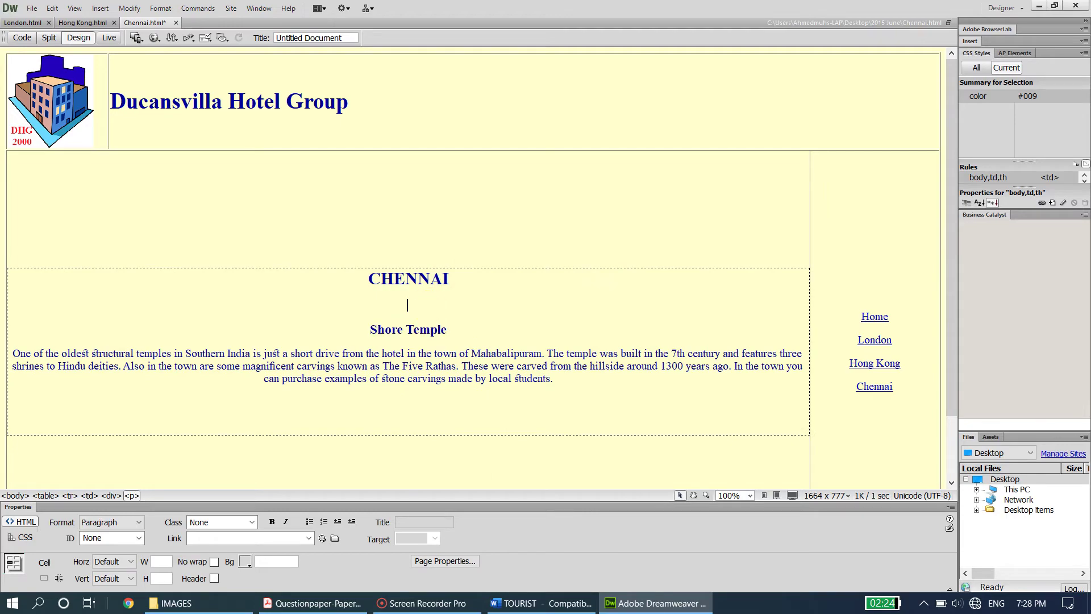
click(313, 603)
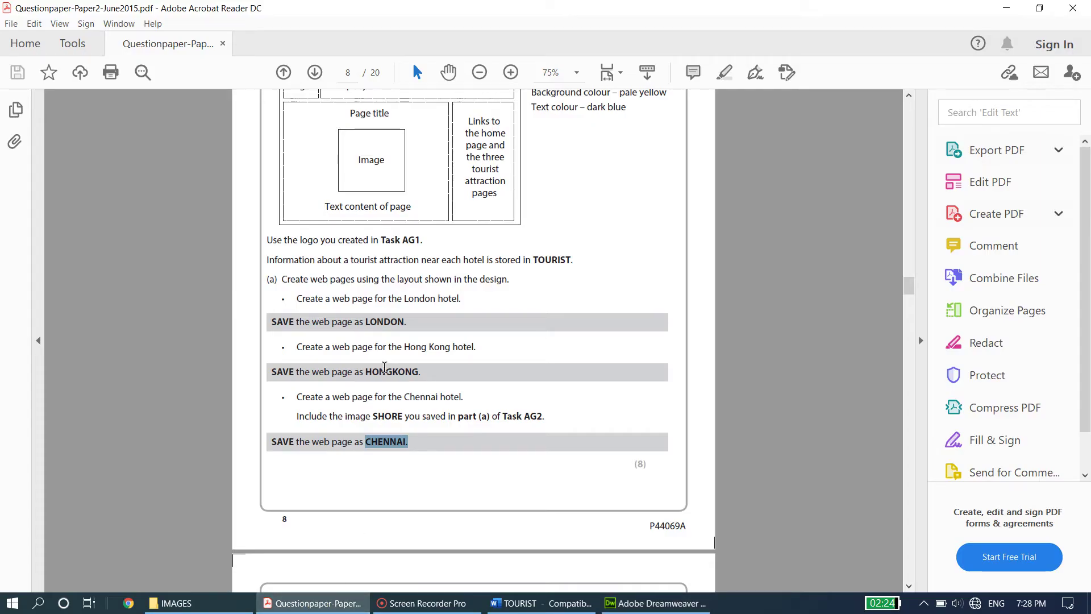
drag(296, 418, 555, 419)
click(555, 419)
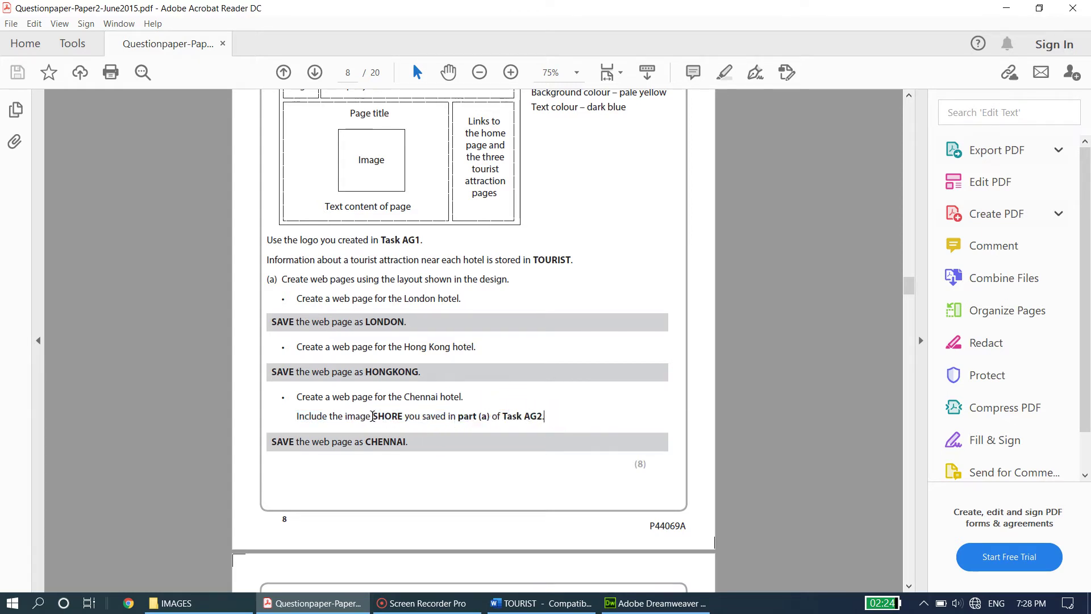
double_click(392, 418)
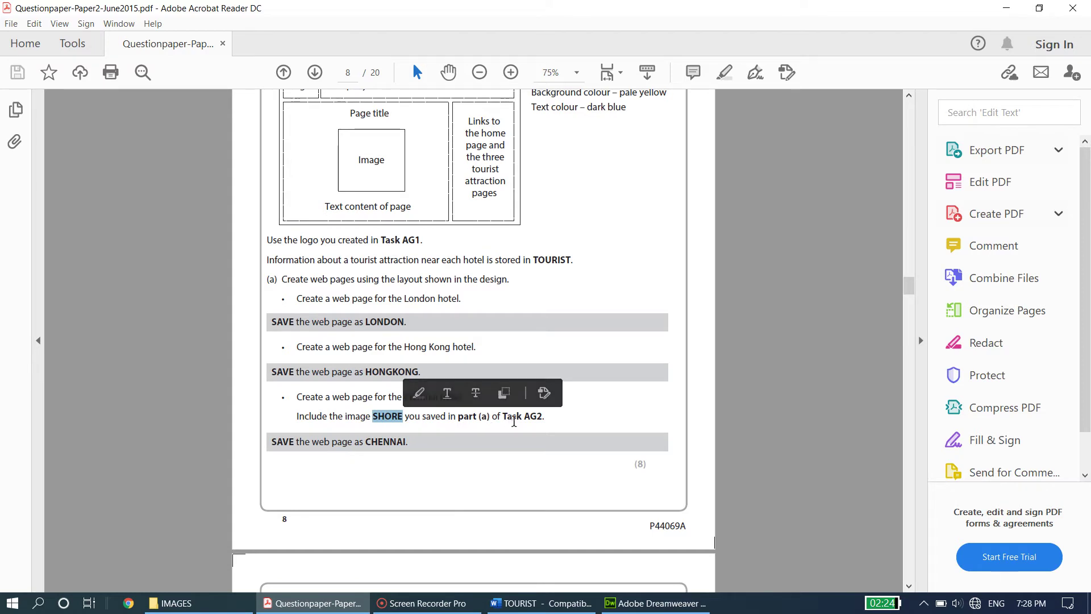
drag(502, 418, 541, 420)
click(177, 603)
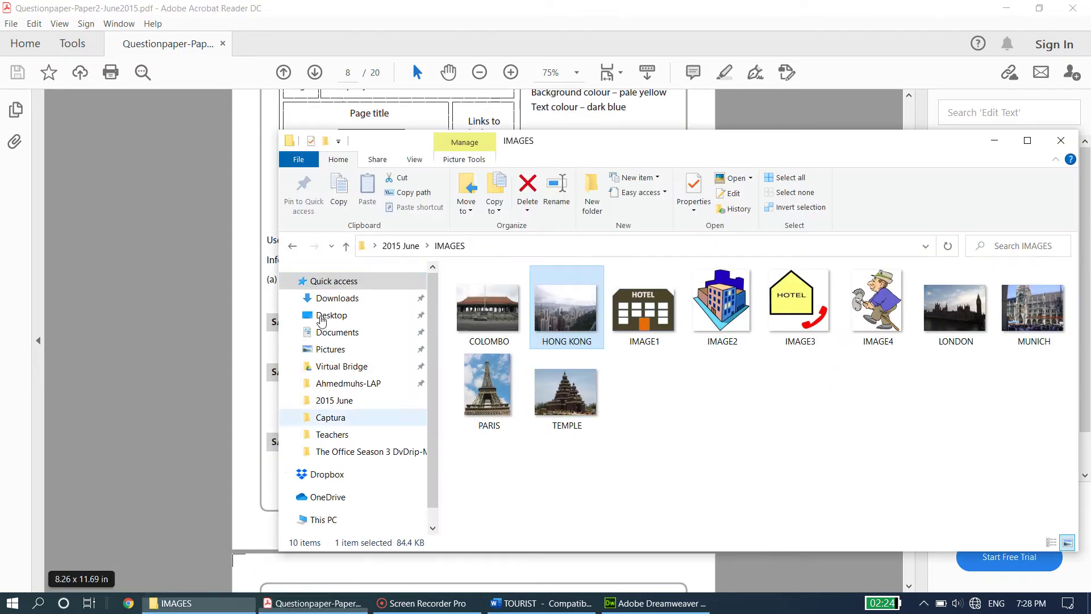
click(292, 246)
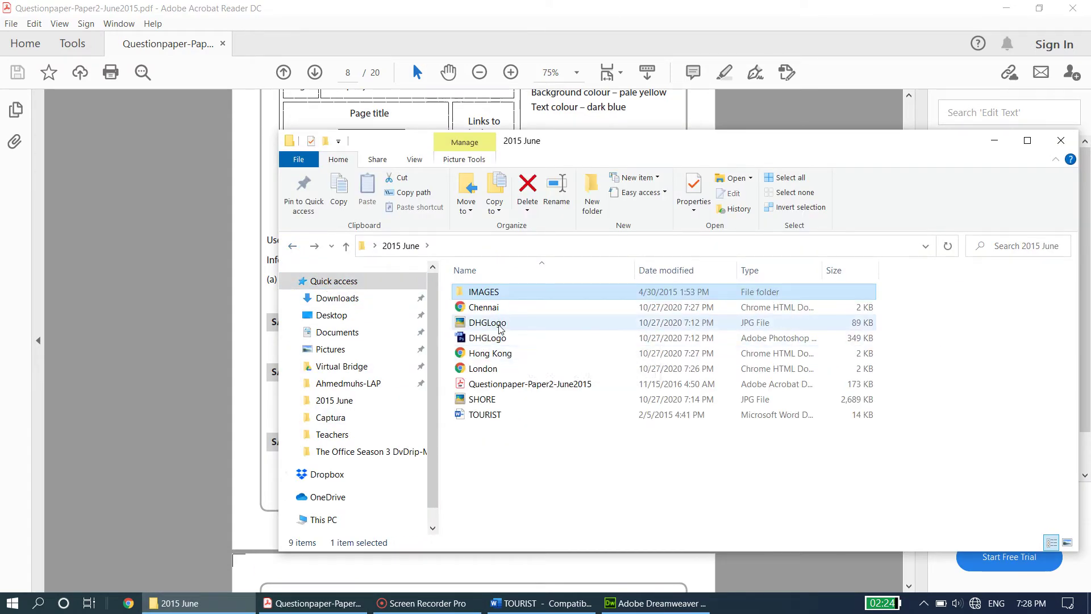
click(481, 399)
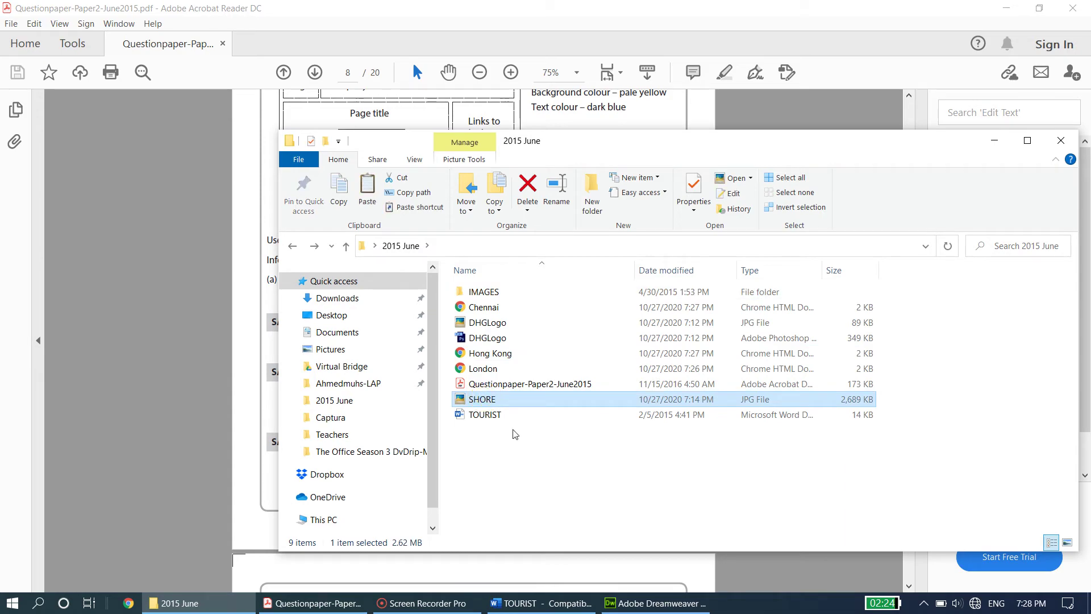
click(655, 603)
drag(436, 346, 435, 342)
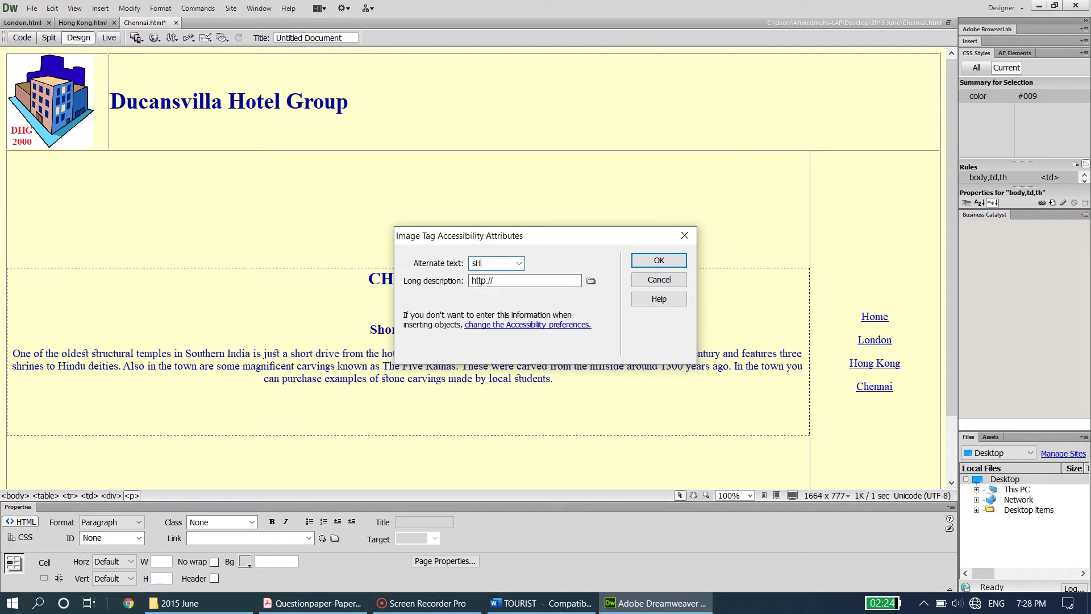
key(BackSpace)
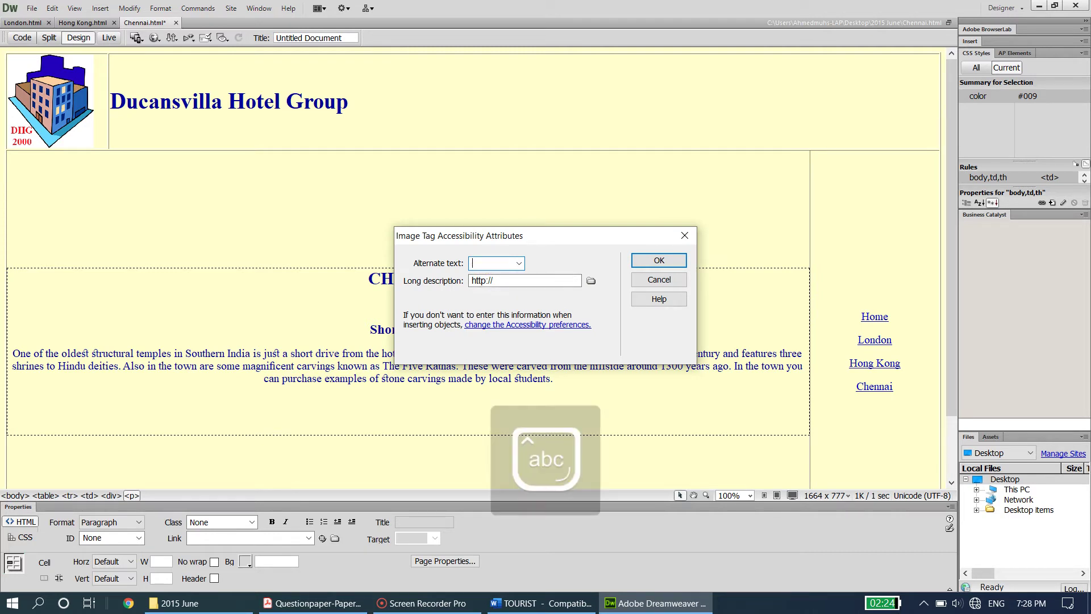
text(Shore)
key(Return)
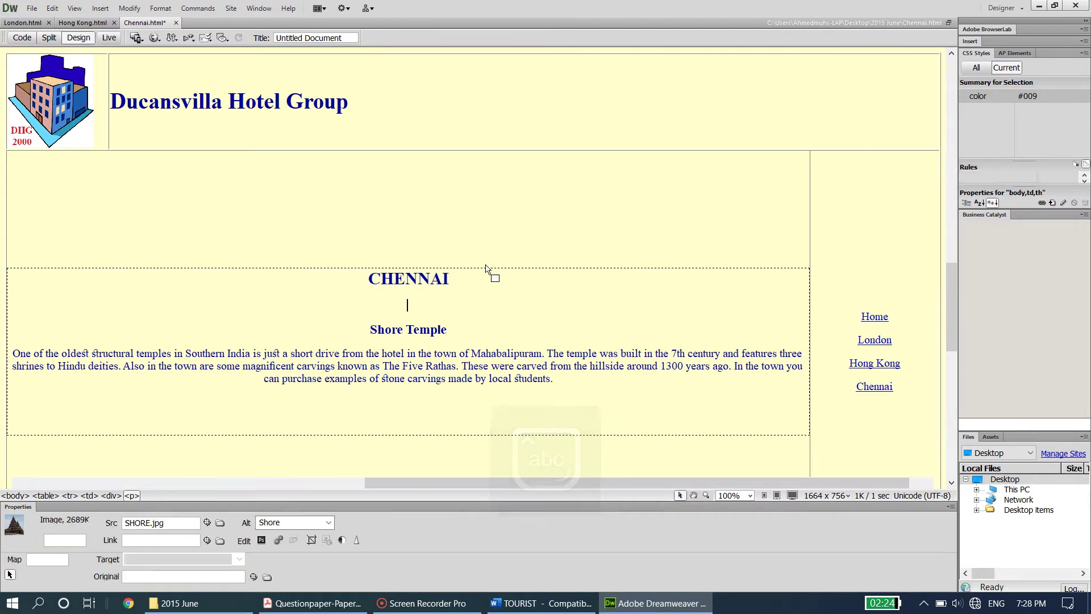
Resize the Shore Temple image proportionally to 272 px wide and 300 px high.
scroll(560, 270, down, 6)
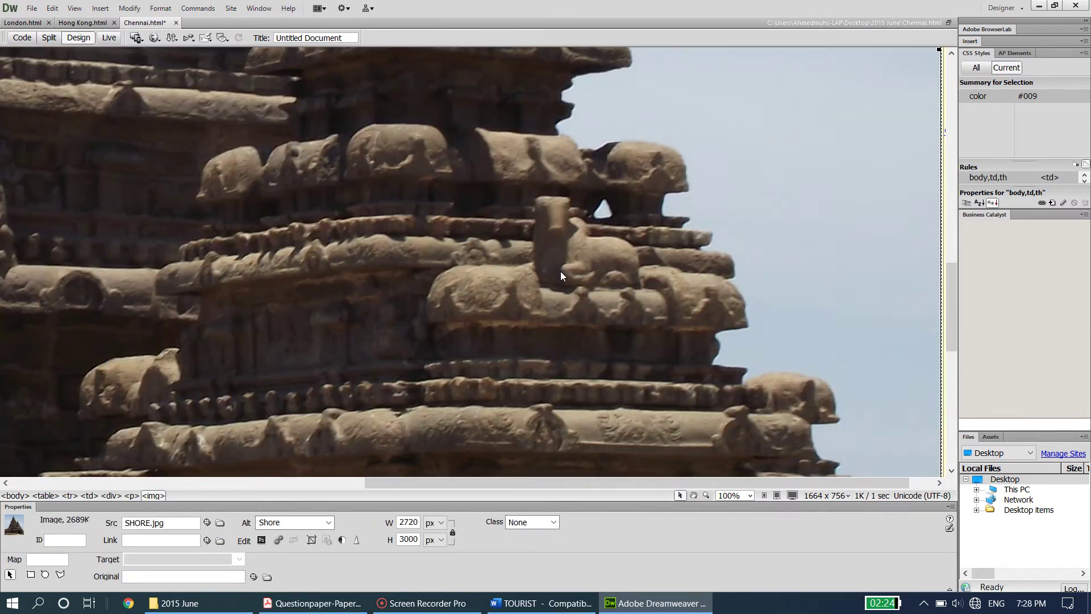
scroll(560, 270, up, 3)
scroll(560, 271, up, 5)
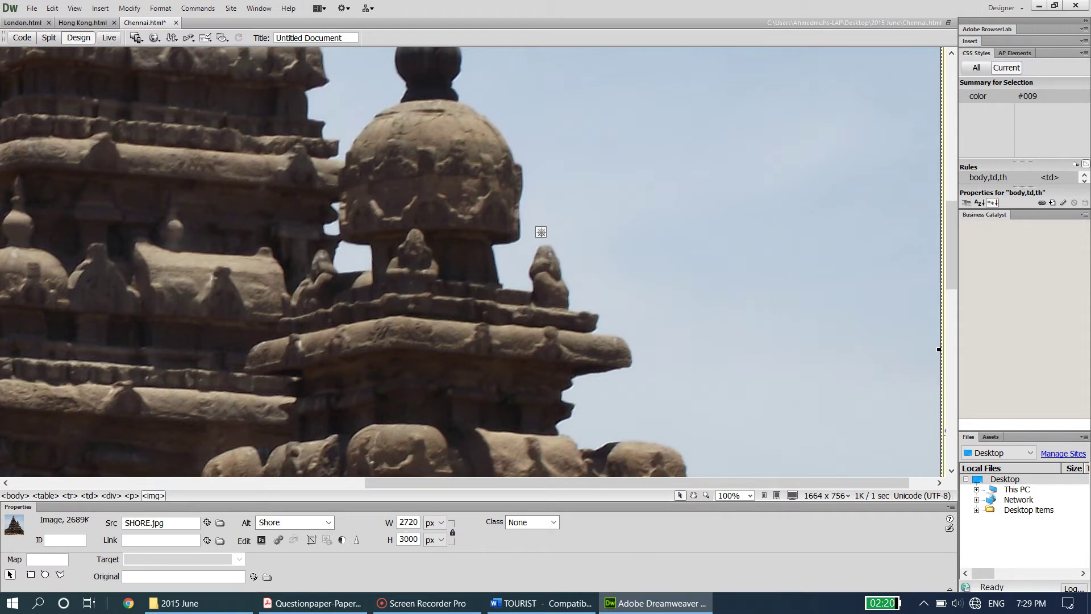
click(453, 532)
click(414, 522)
key(Delete)
key(Return)
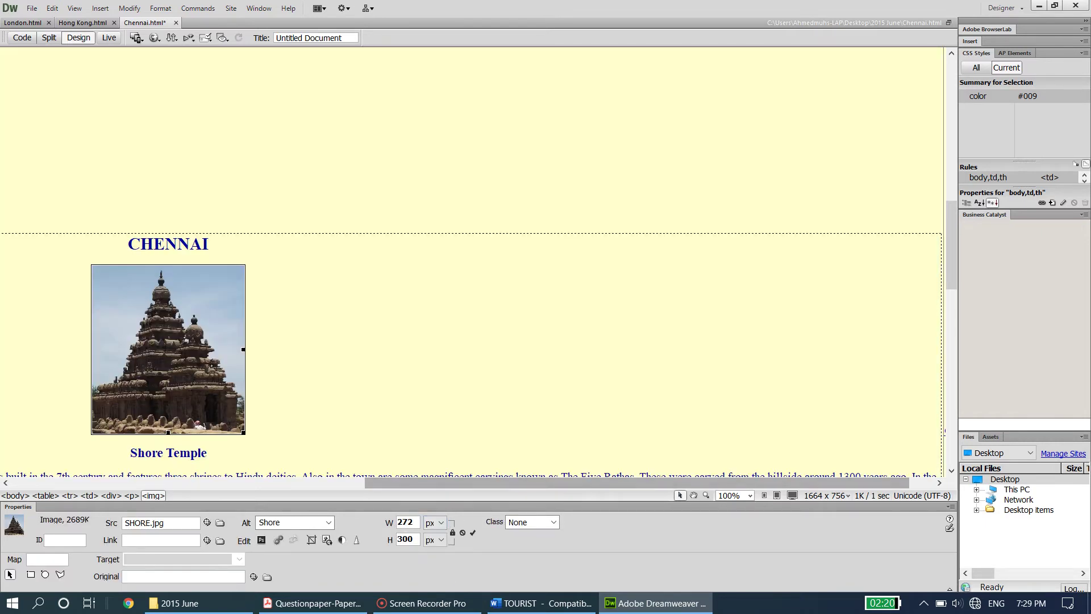
mouse_move(950, 267)
mouse_down()
mouse_move(955, 333)
mouse_move(963, 101)
mouse_move(954, 91)
mouse_up()
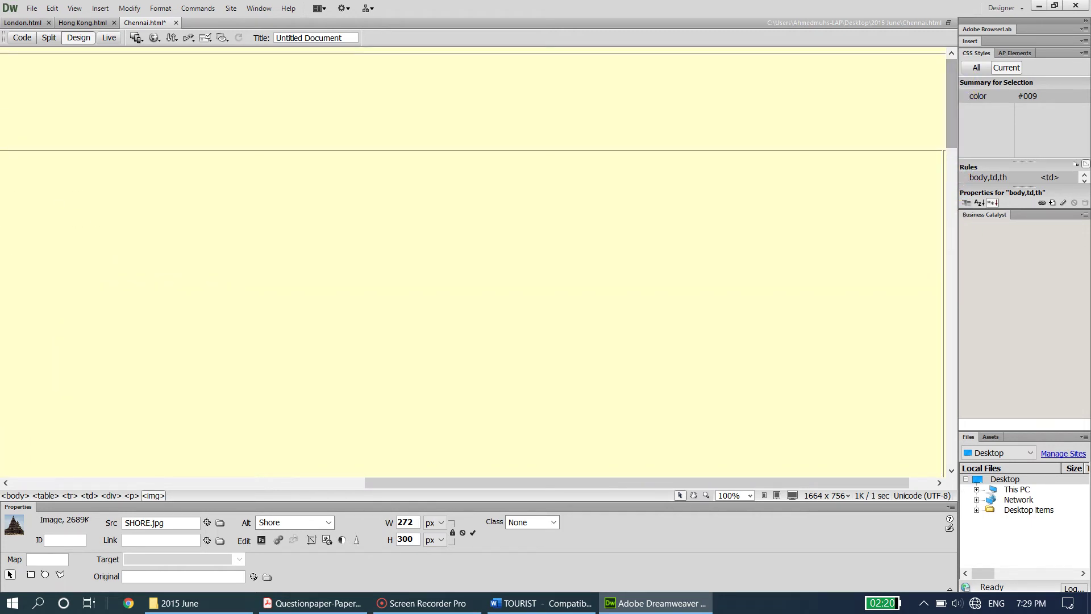
Return to the start of the Chennai page layout and save the Chennai page.
click(312, 150)
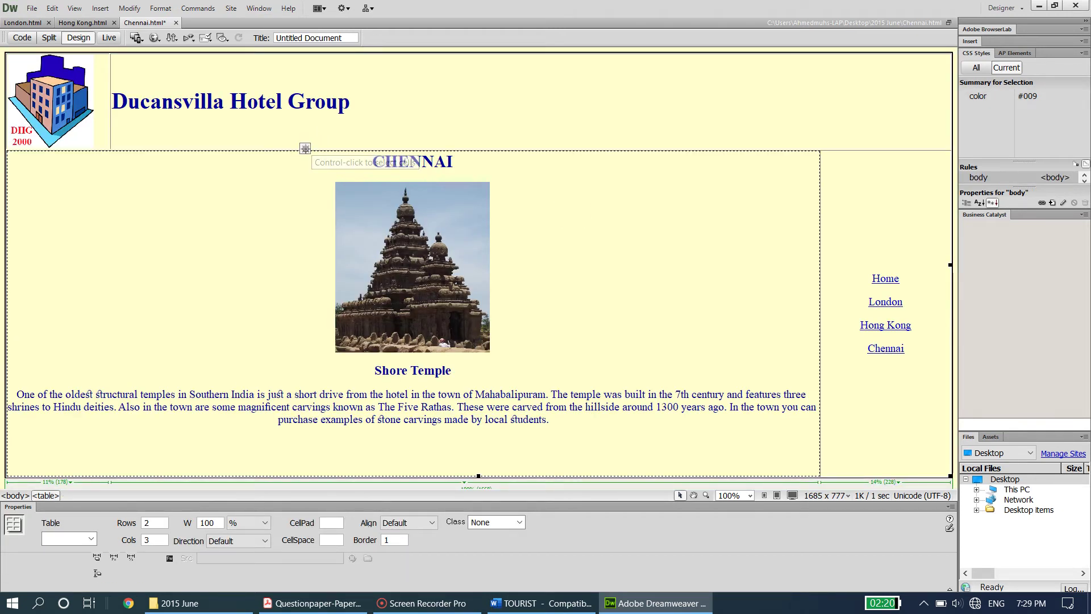
click(571, 211)
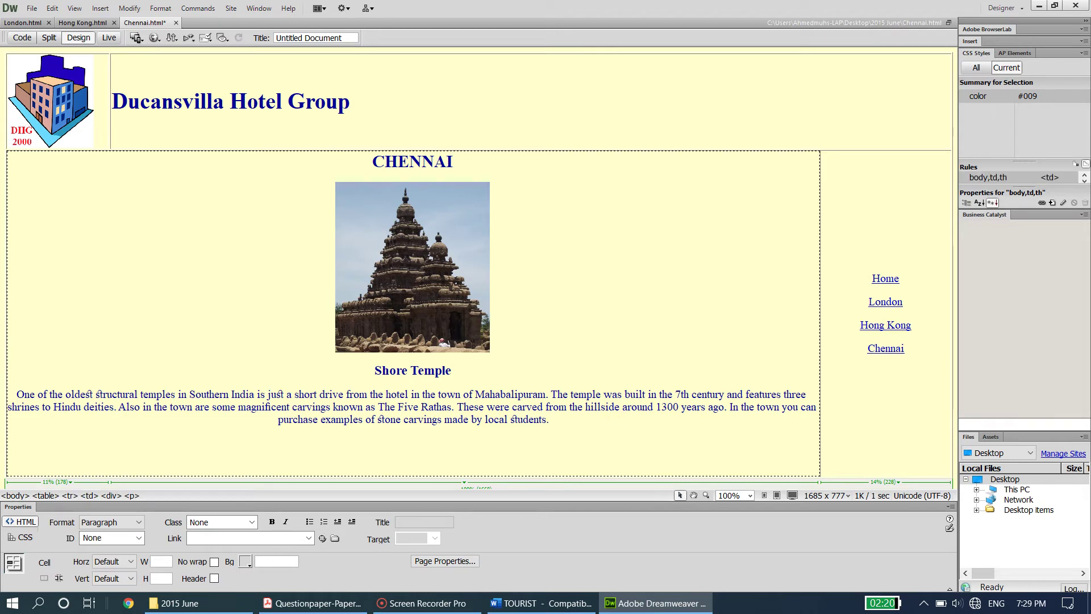
click(31, 8)
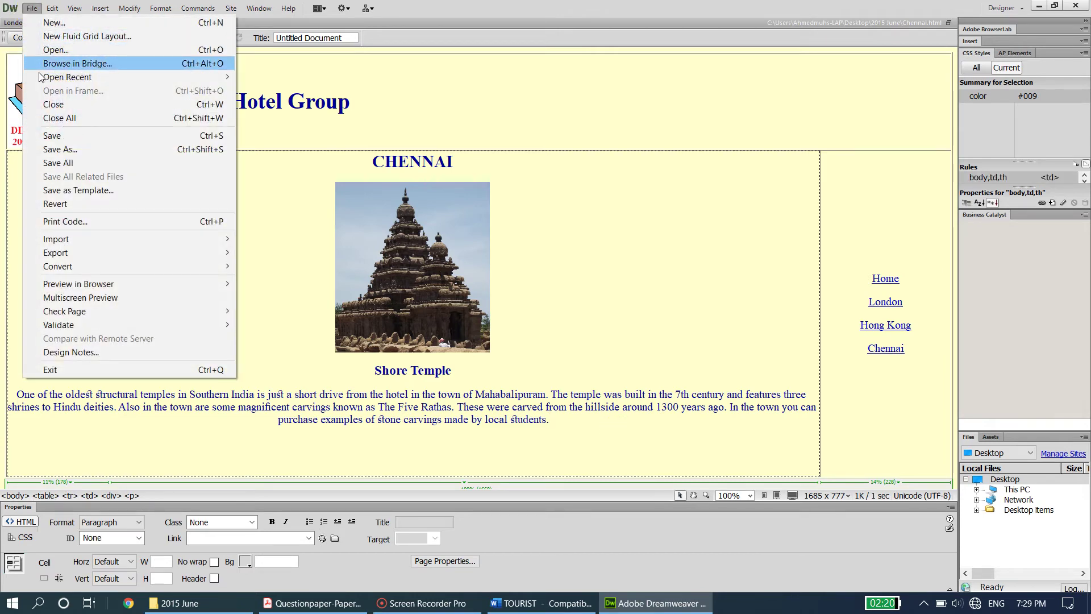
click(43, 138)
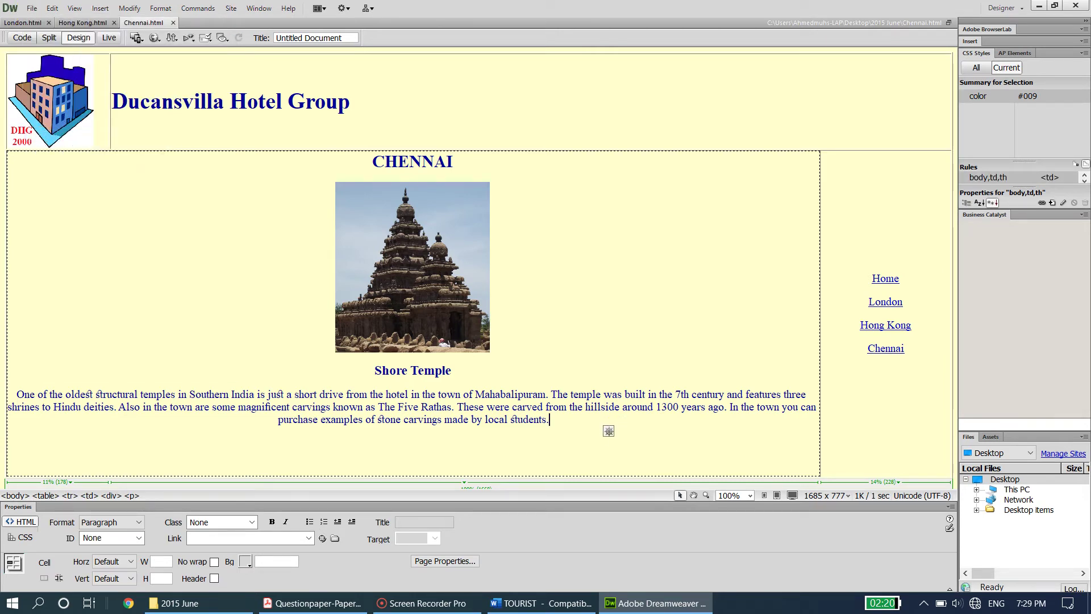
Switch to the question paper PDF and read the web page save names and the part (b) instructions for the TASK WA1 document.
click(312, 603)
click(373, 326)
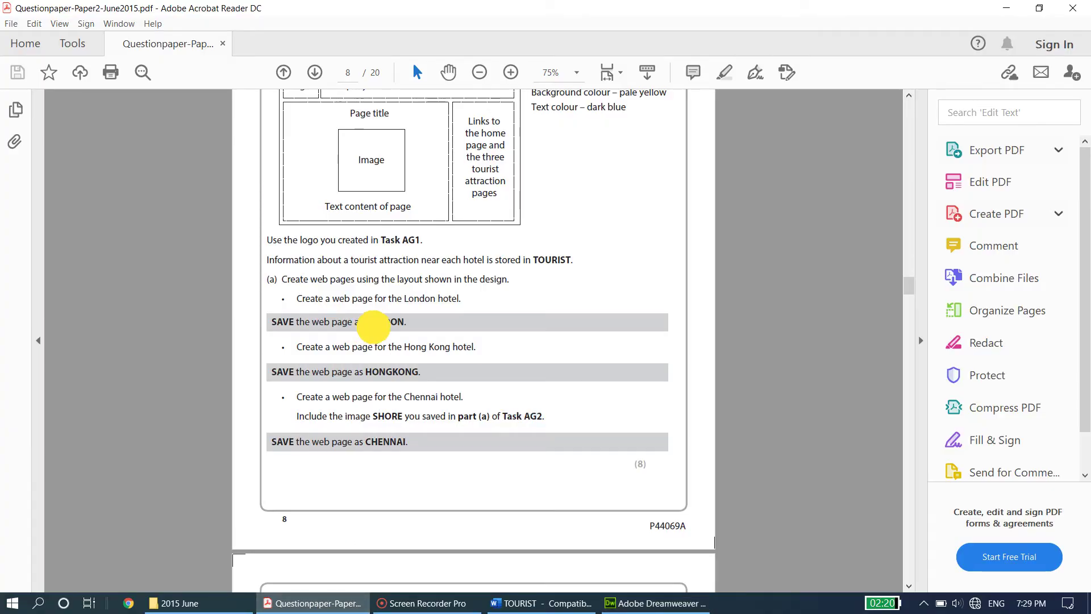
drag(373, 327, 473, 348)
drag(369, 441, 397, 443)
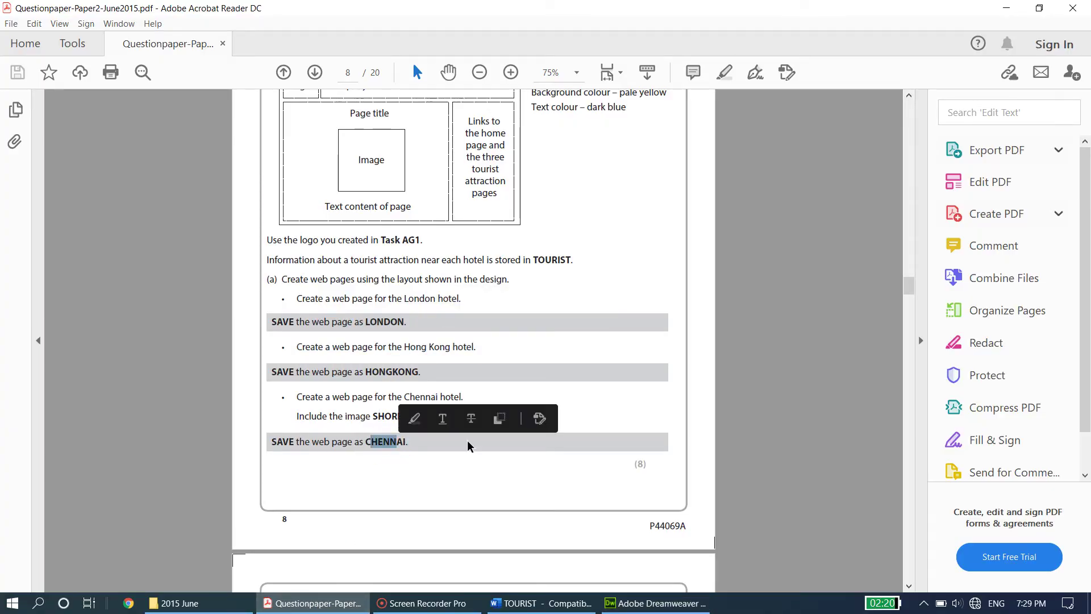
click(613, 362)
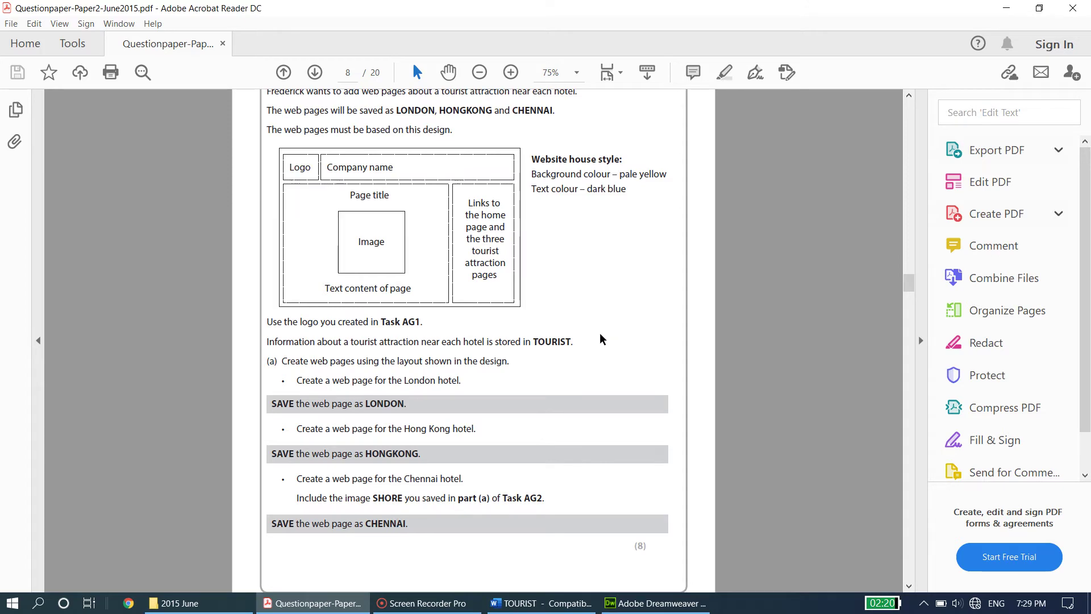
scroll(599, 339, down, 5)
scroll(594, 343, down, 3)
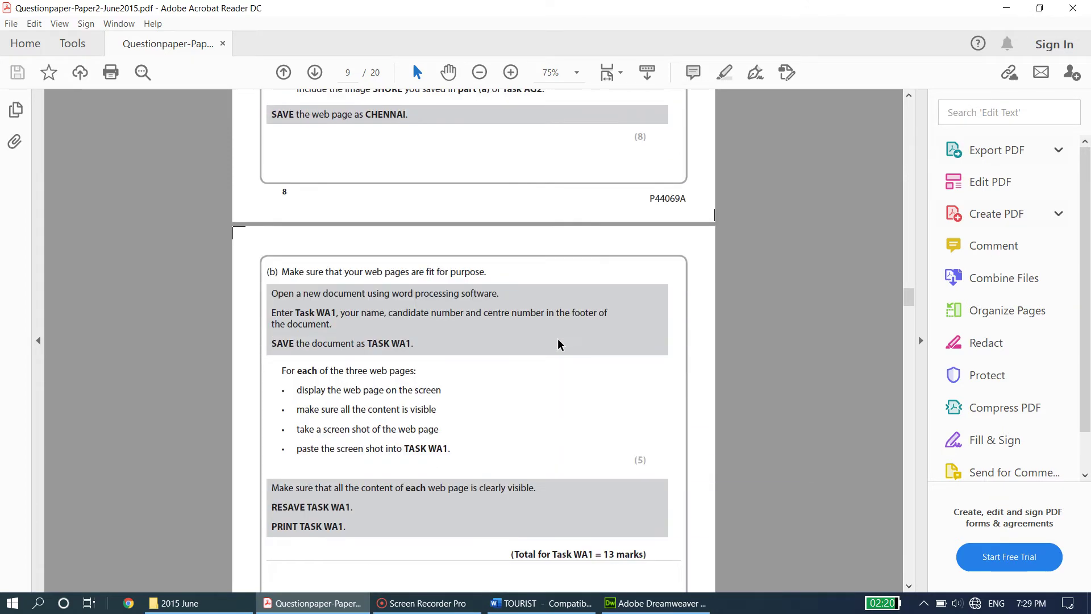
drag(358, 274, 506, 275)
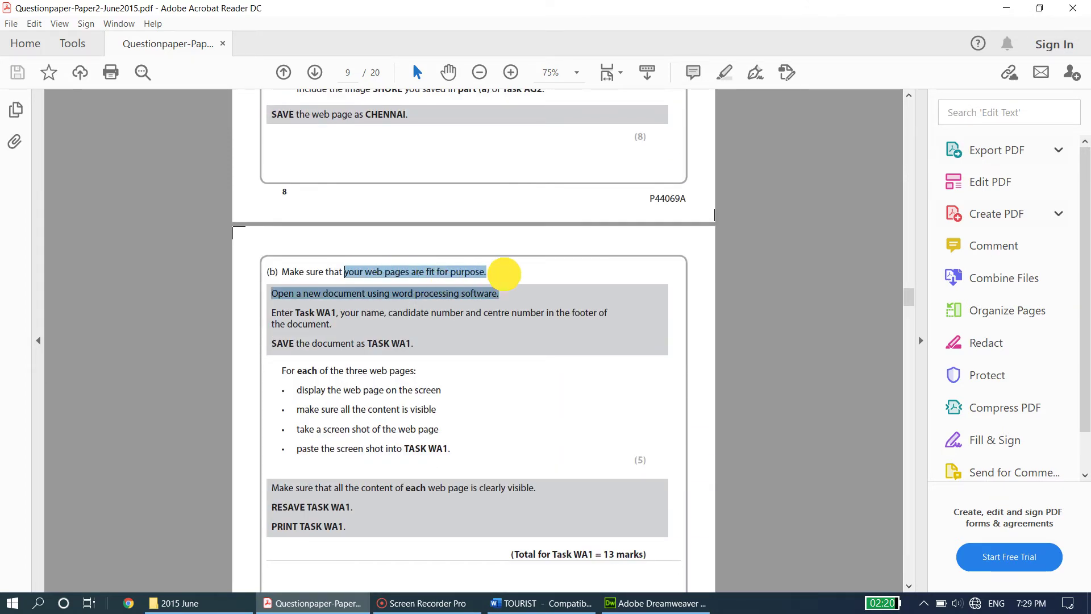
click(504, 273)
drag(269, 296, 544, 312)
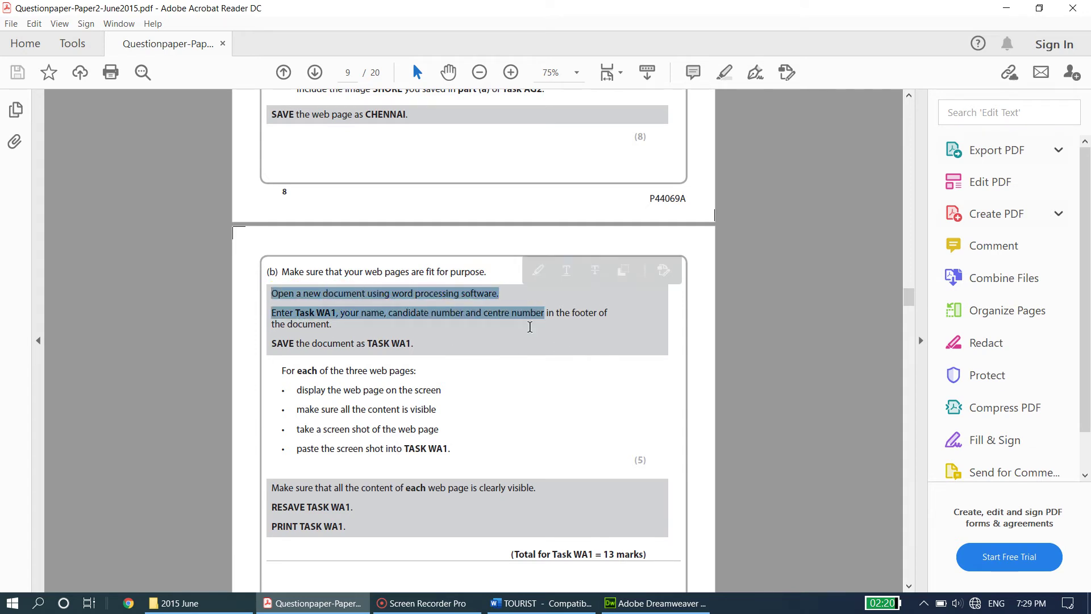
drag(367, 343, 426, 343)
click(427, 351)
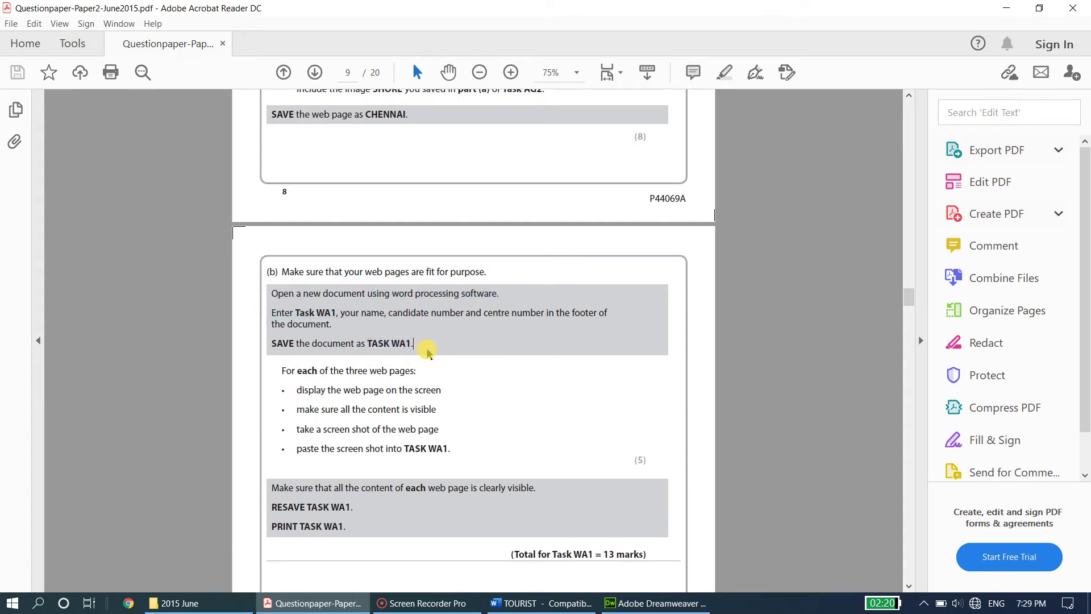
Create a new Microsoft Word document named TASK WA1 in the 2015 June folder and open it.
click(193, 596)
right_click(532, 433)
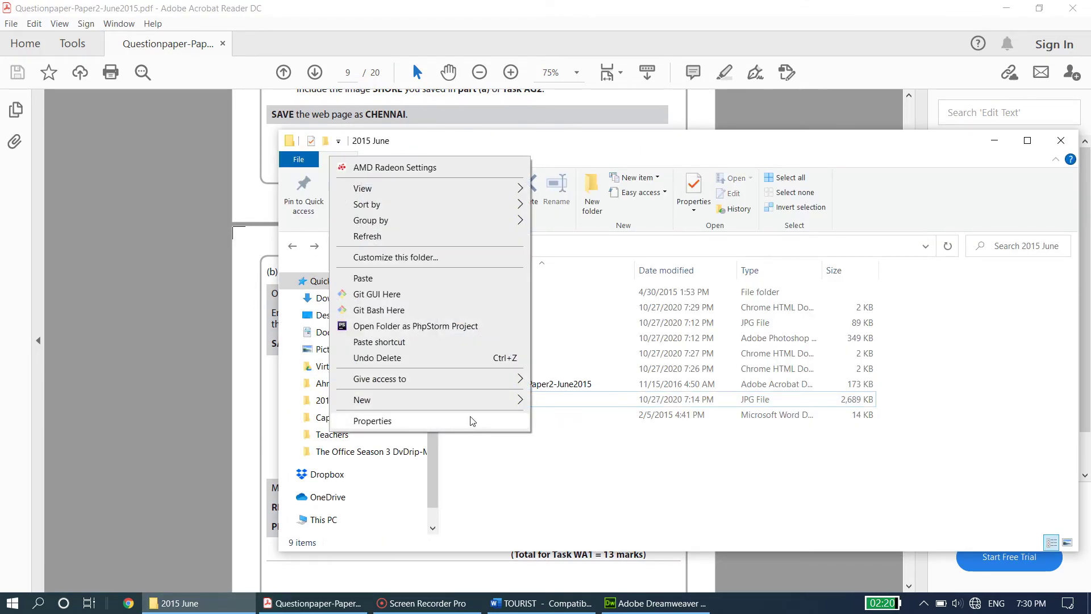
click(469, 400)
click(560, 455)
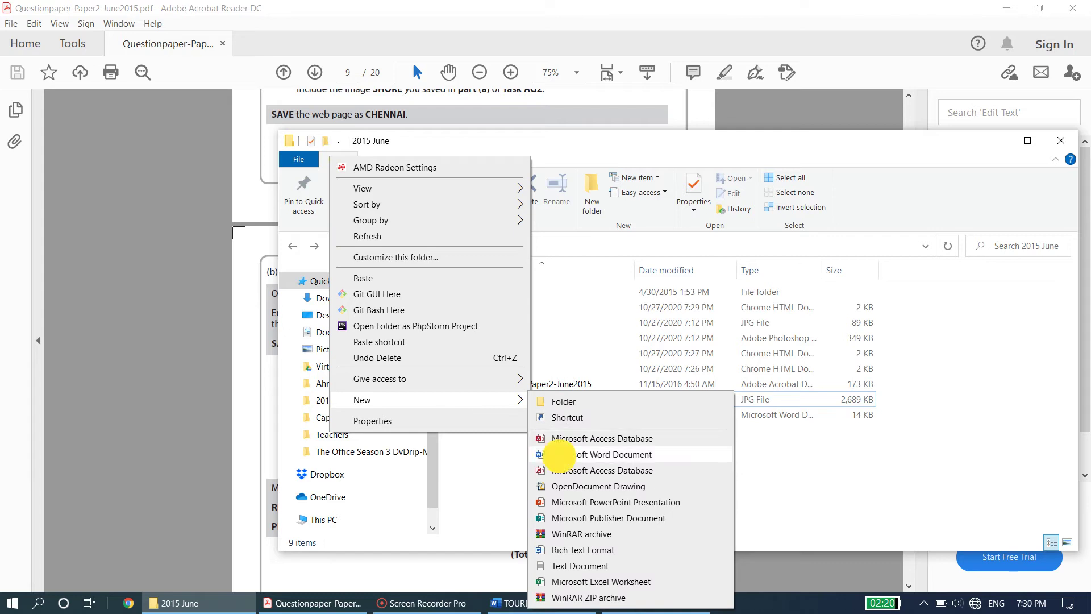
key(Caps_Lock)
text(TAS)
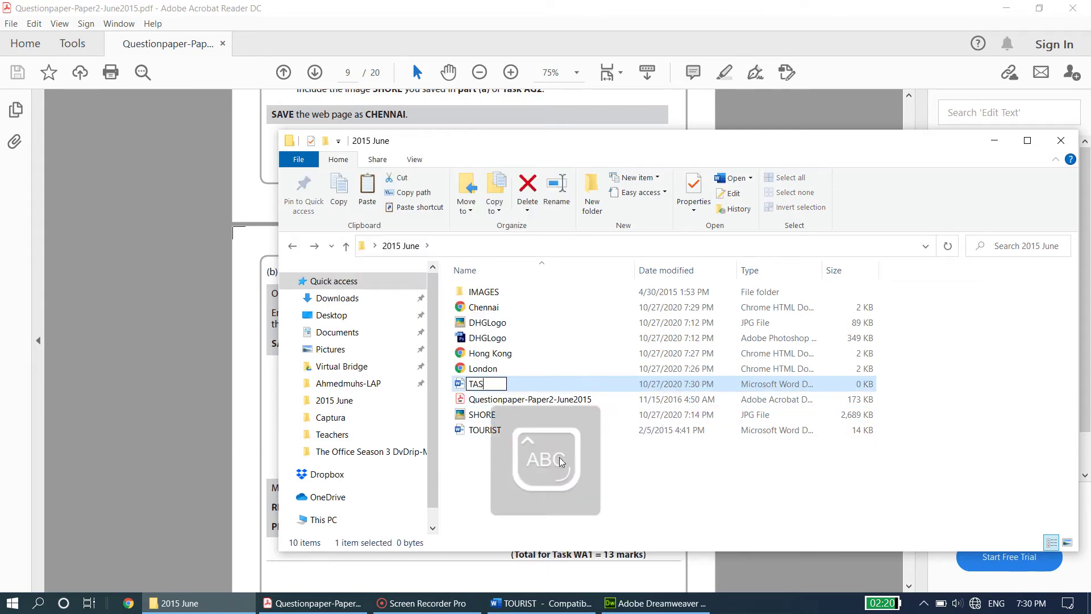
text(K WA1)
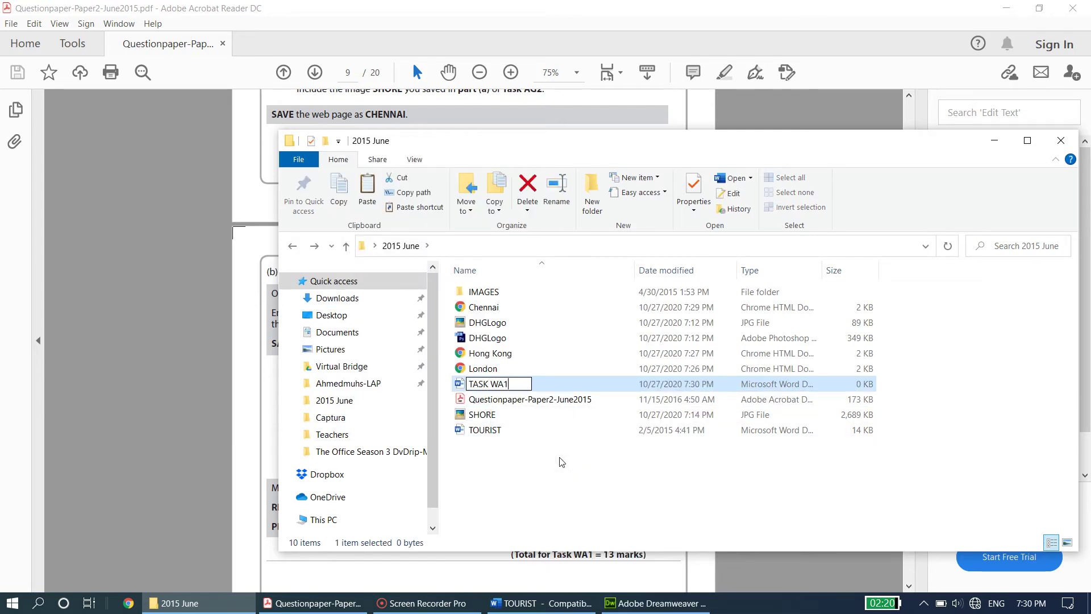
key(Return)
key(Caps_Lock)
key(Return)
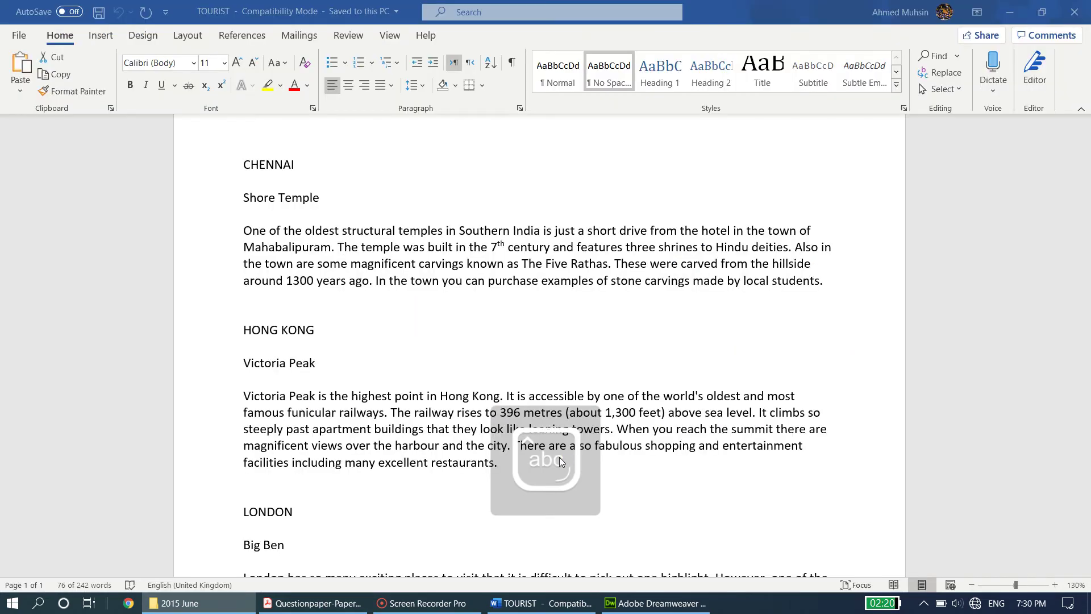
Enter Task WA1, the candidate's name, candidate number and centre number in the document footer, and return to the body.
scroll(500, 532, down, 5)
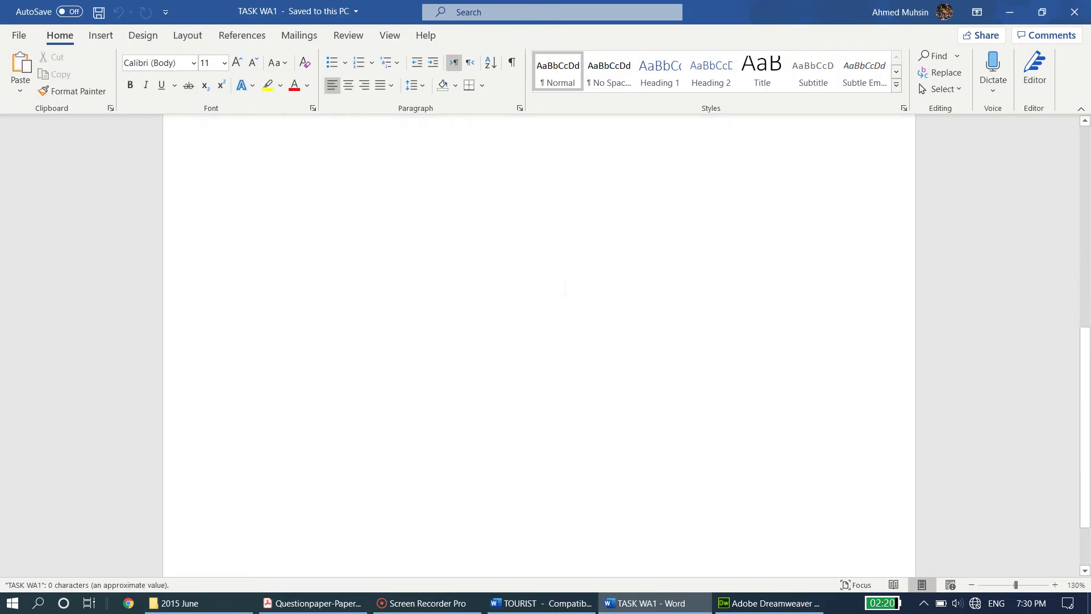
click(499, 530)
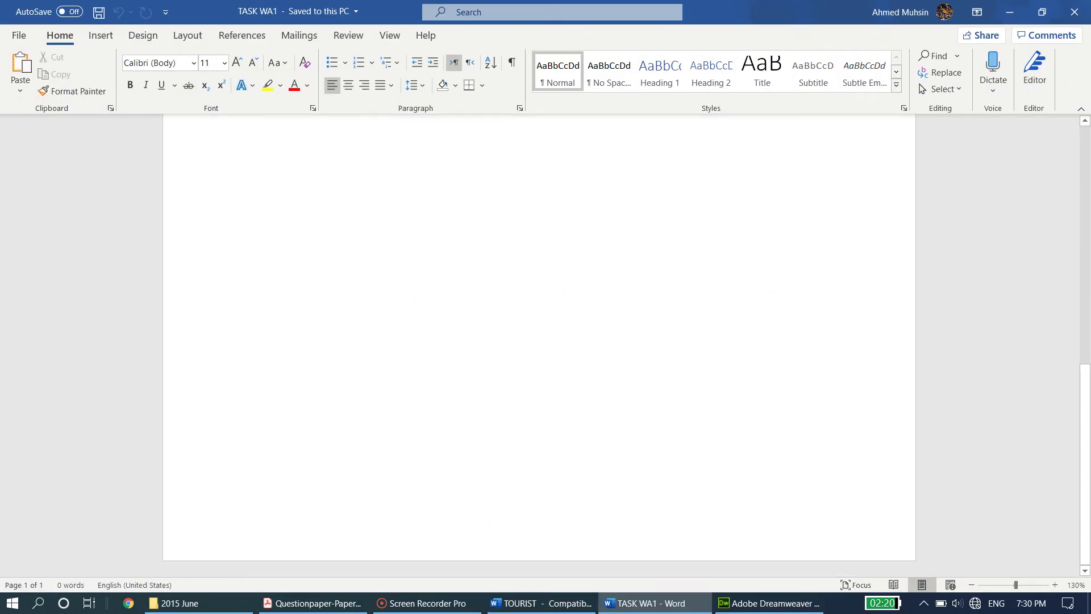
double_click(489, 549)
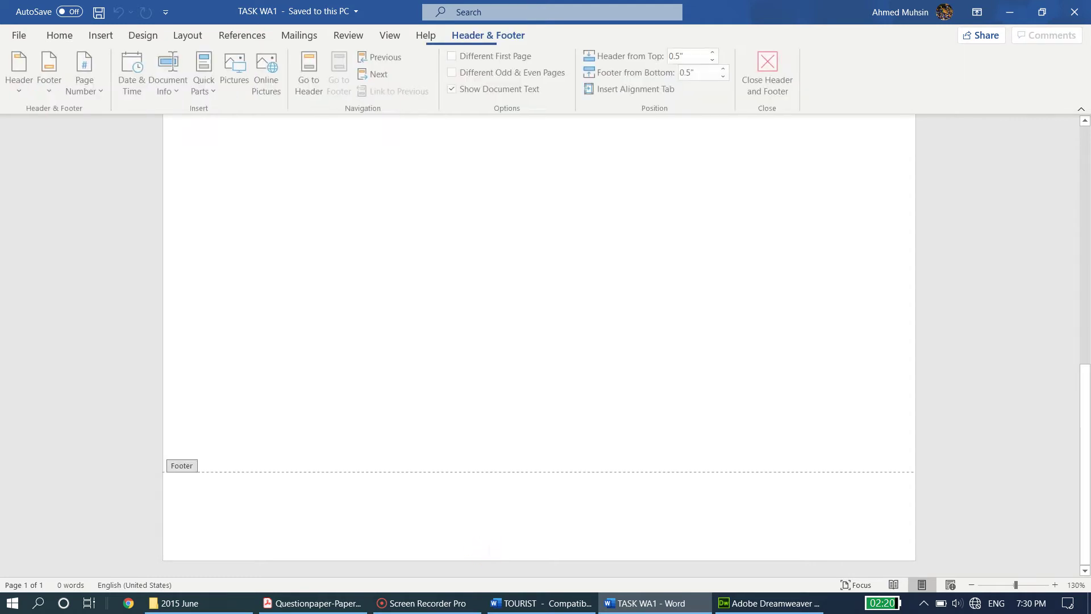
text(Task WA1 TheITLab 1234 1234)
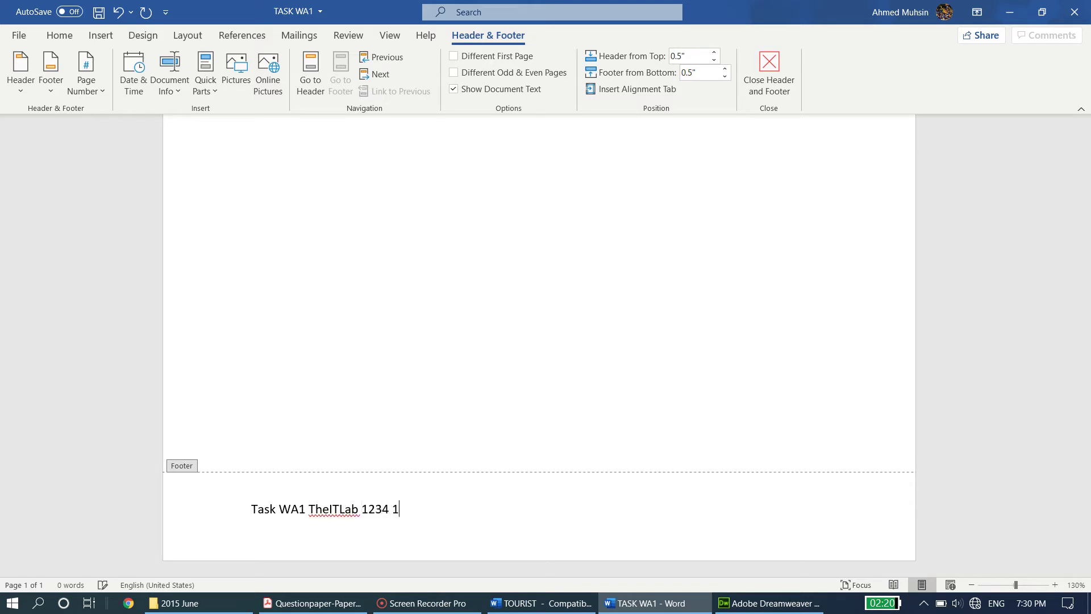
click(759, 86)
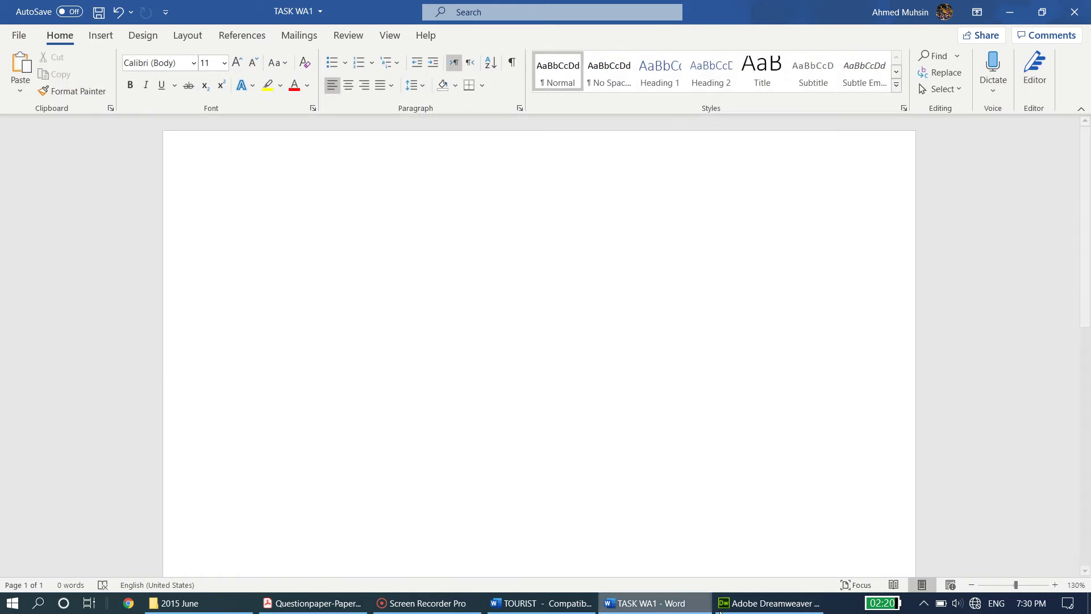
Read the question paper's part (b) instructions on displaying each web page and pasting its screenshot into TASK WA1.
click(312, 602)
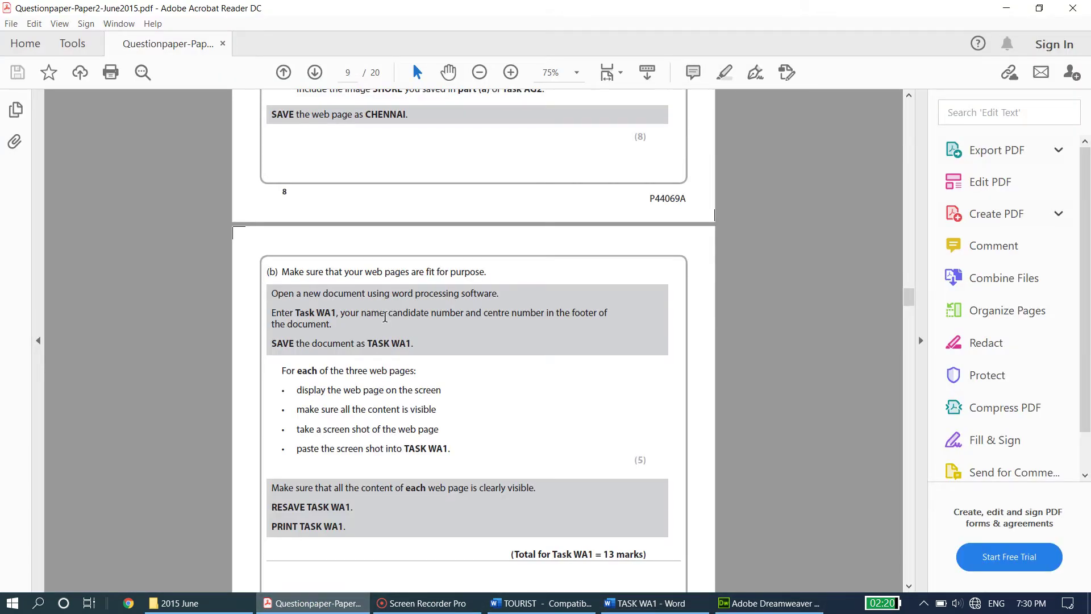
scroll(384, 315, down, 1)
drag(296, 344, 446, 364)
click(375, 363)
drag(321, 377, 443, 382)
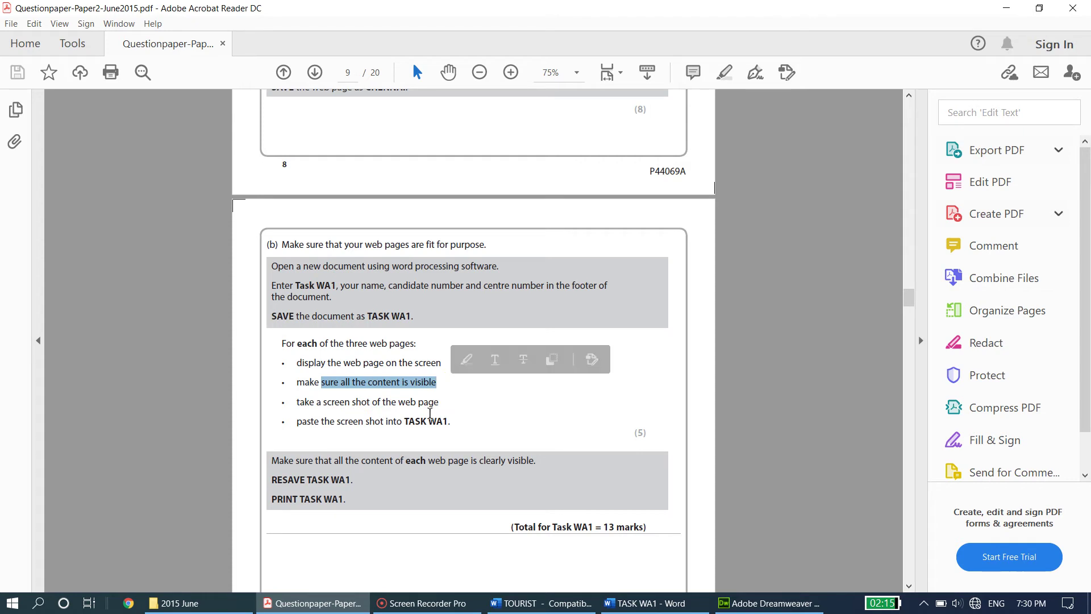
drag(326, 421, 459, 427)
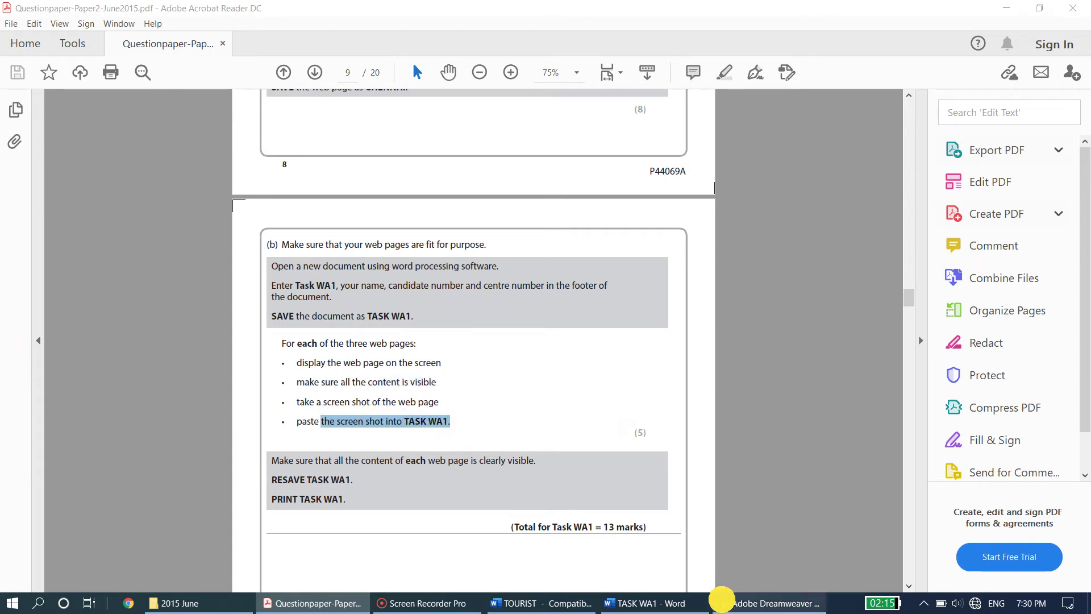
Switch to the 2015 June folder, refresh its file list and open the London page in Chrome.
click(724, 599)
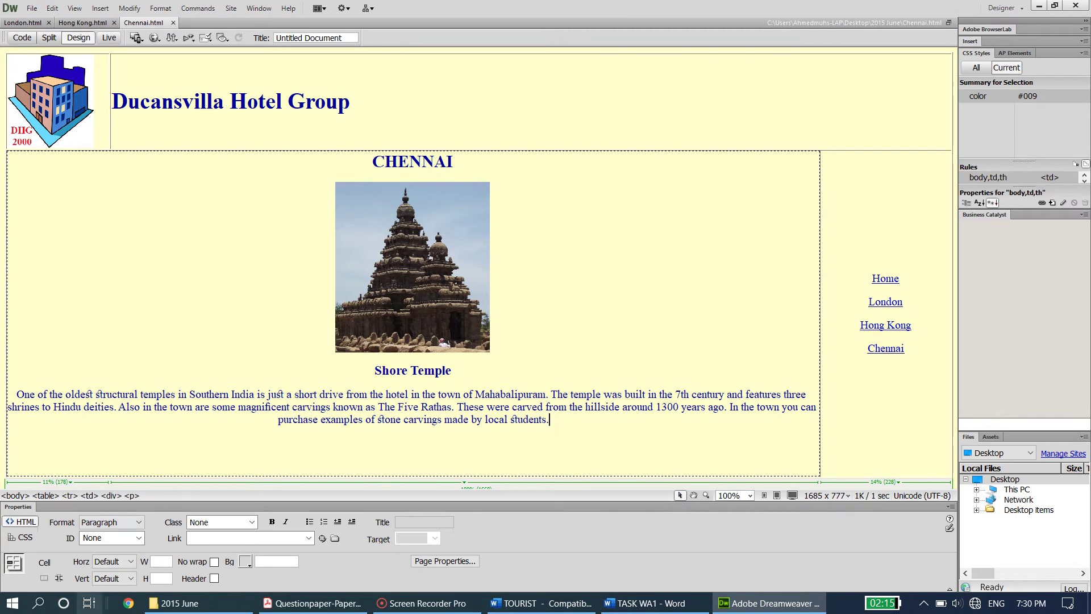
click(171, 603)
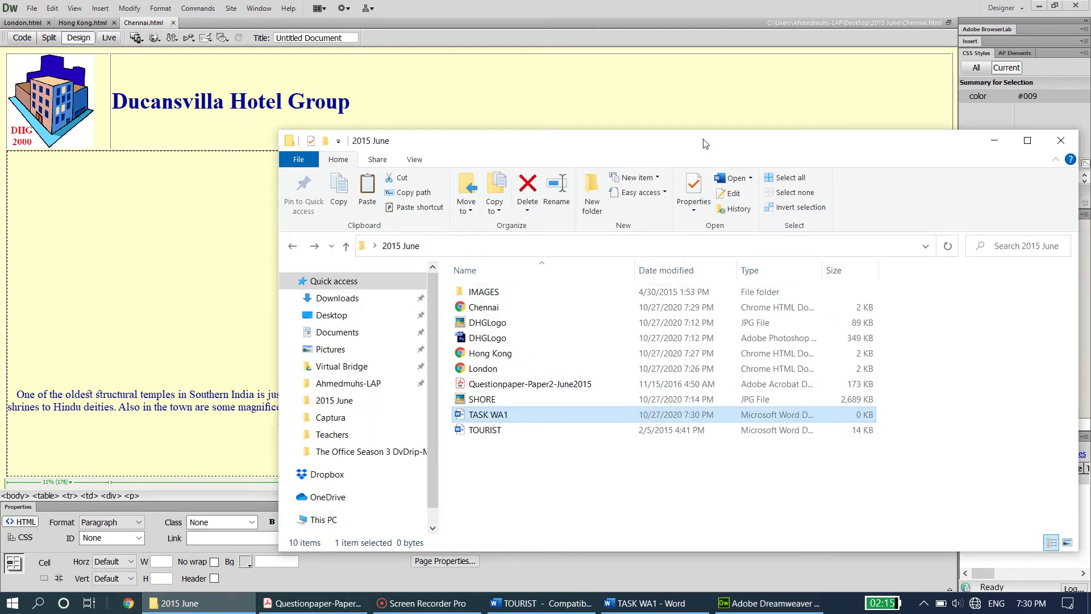
right_click(574, 495)
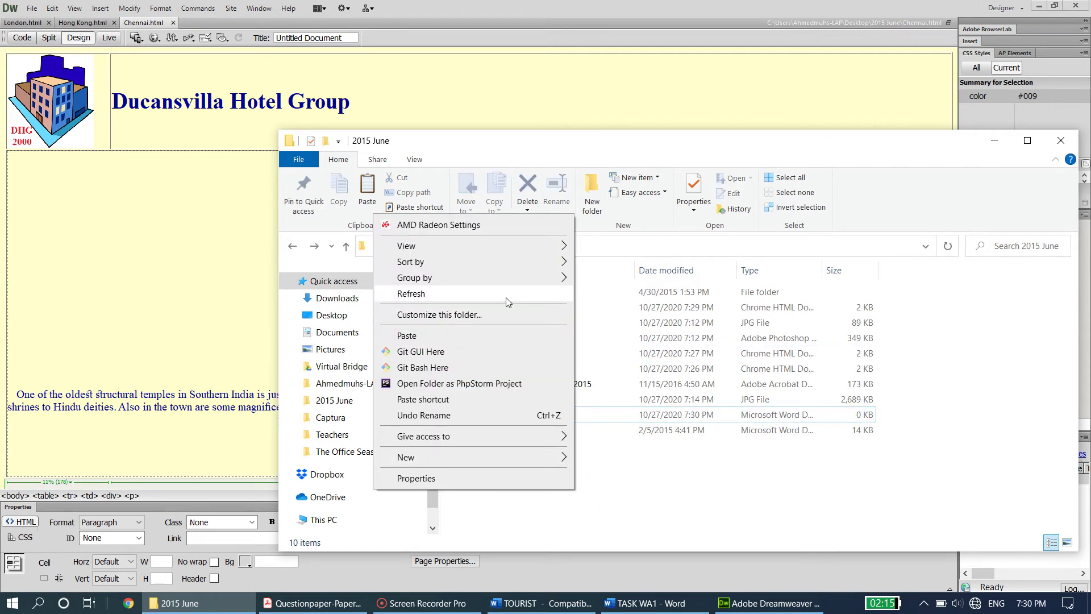
click(506, 300)
right_click(577, 496)
click(500, 297)
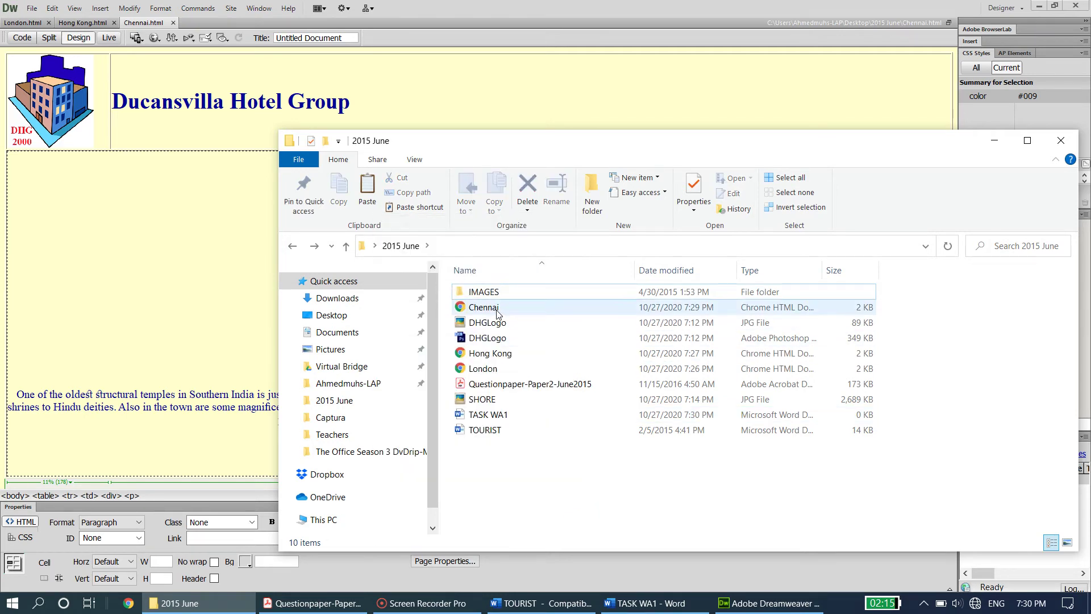
double_click(497, 372)
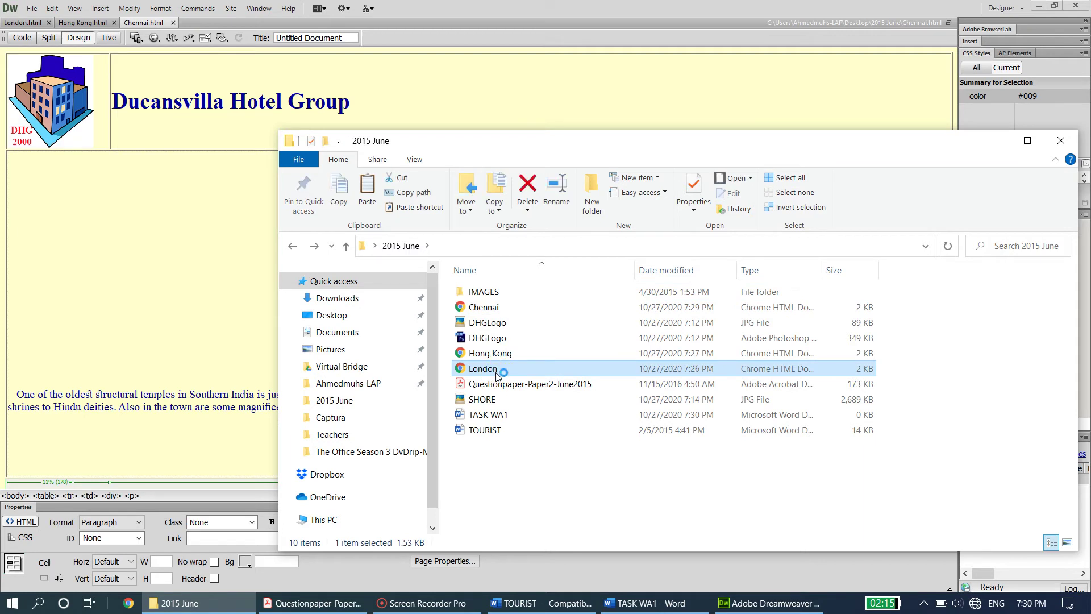
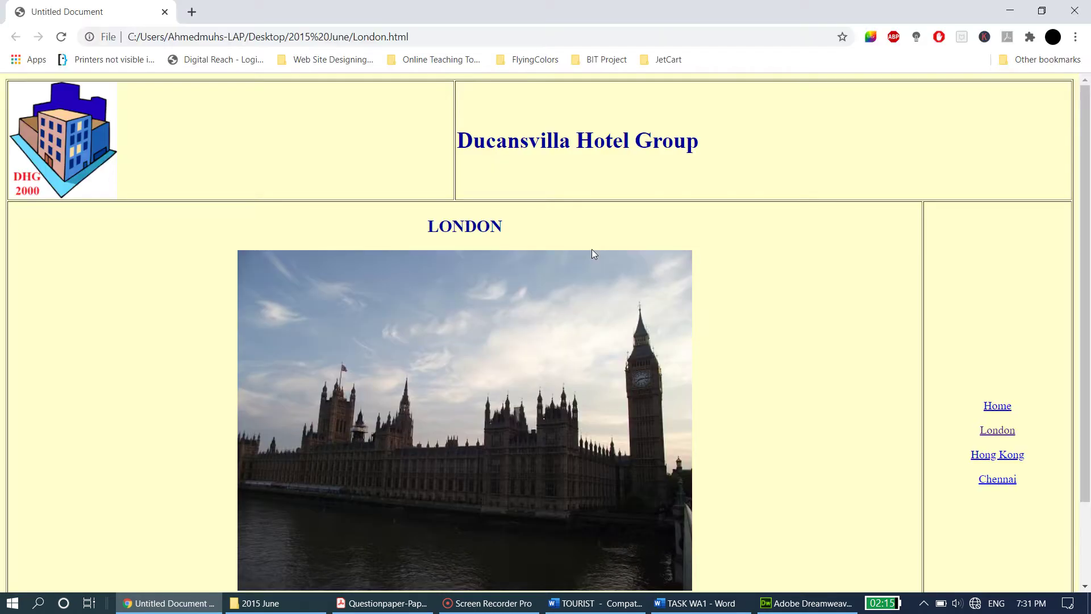
Zoom the London page out until all its content fits on screen, and paste a screenshot of it into the TASK WA1 Word document.
scroll(850, 272, down, 1)
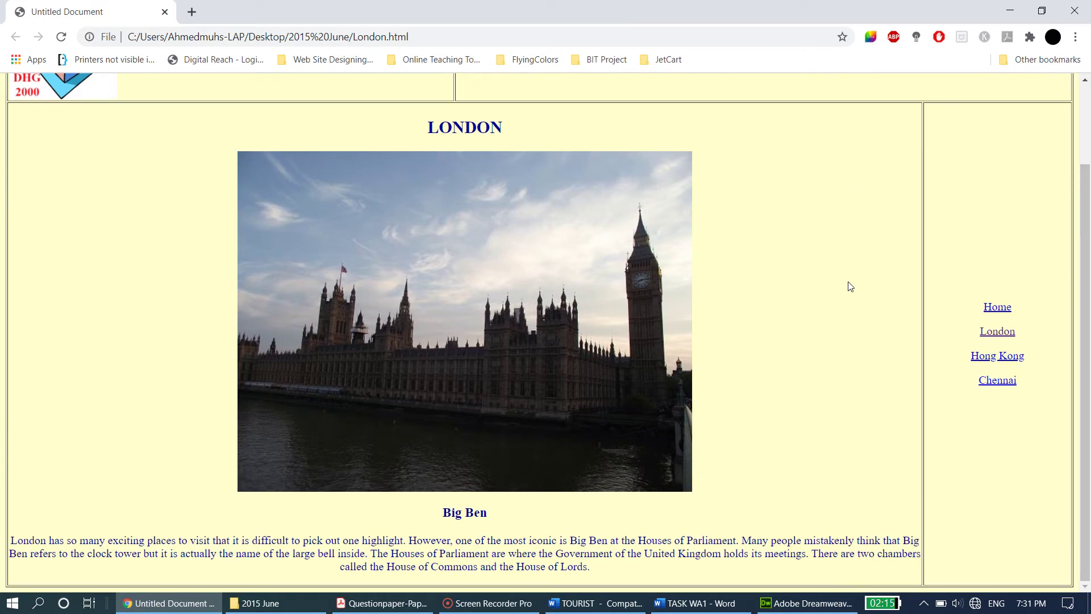
scroll(850, 286, up, 1)
scroll(850, 286, down, 2)
scroll(850, 286, up, 1)
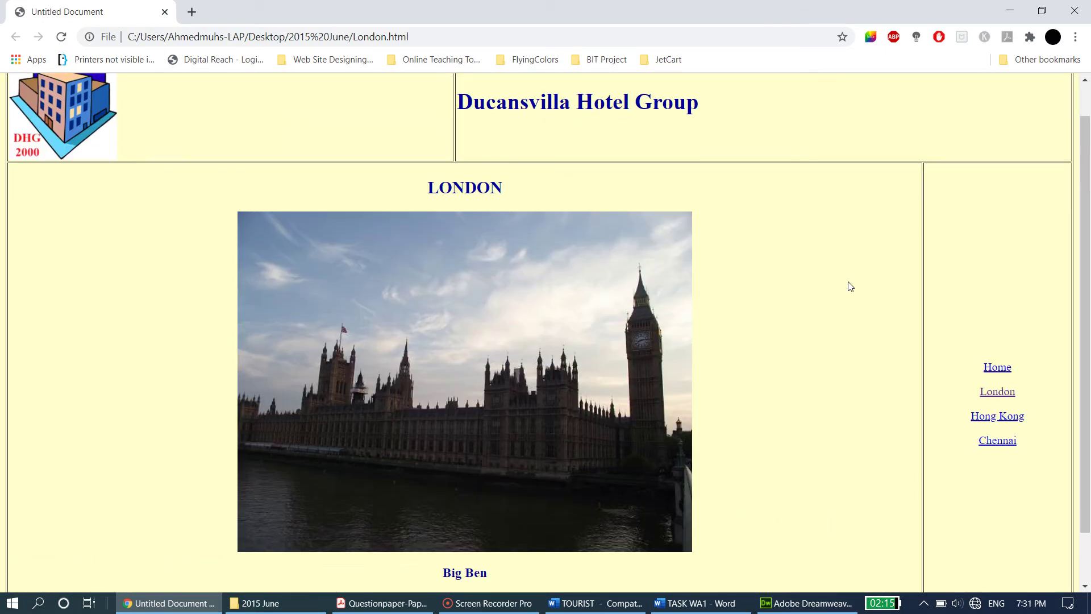
scroll(851, 286, down, 1)
scroll(850, 285, up, 2)
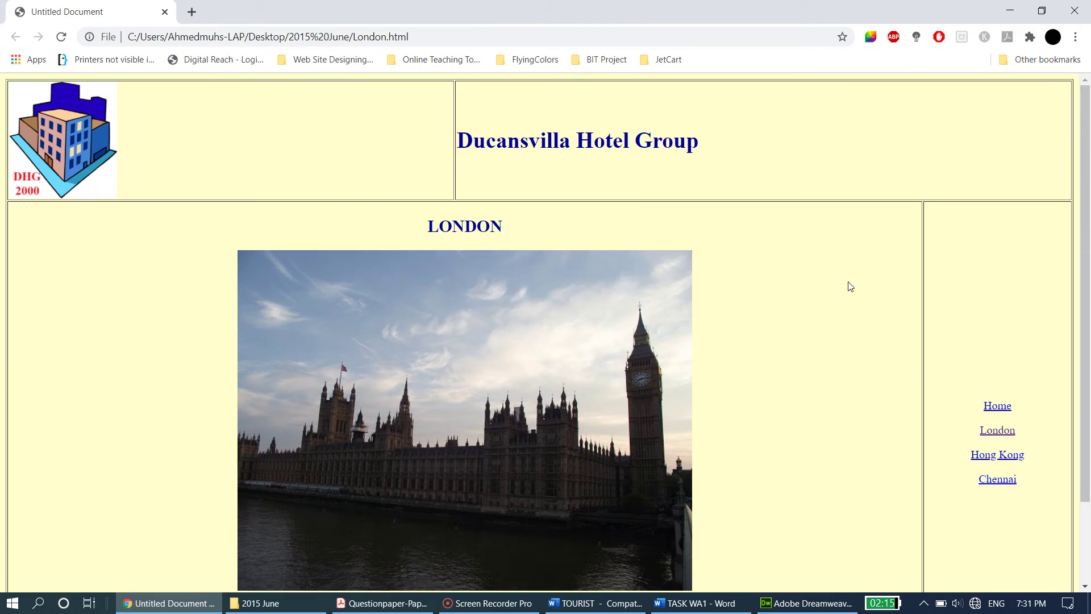
key(ctrl+minus)
key(ctrl+minus)
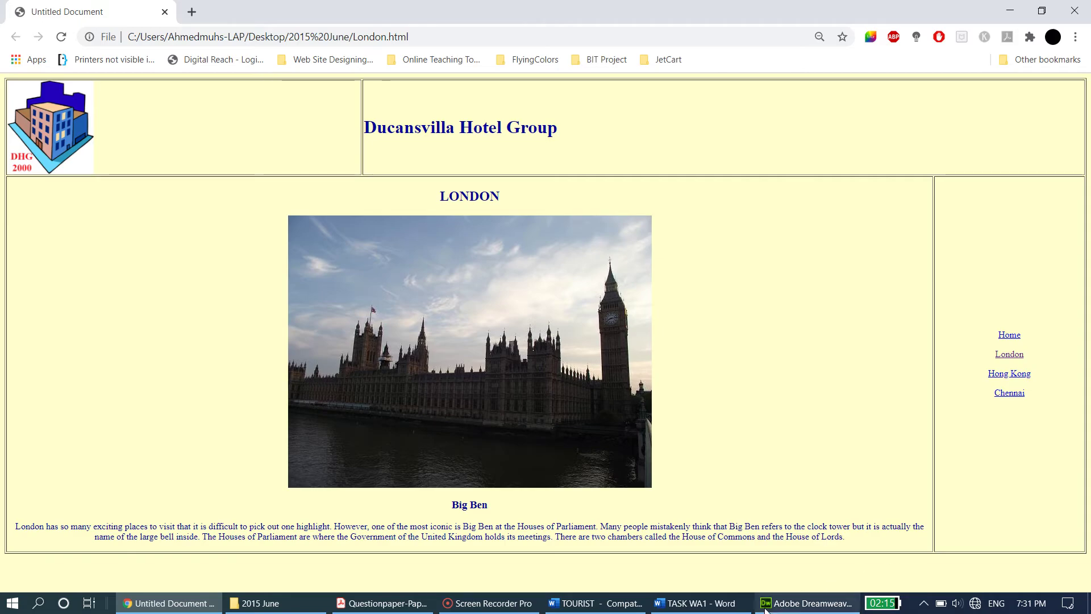
click(700, 603)
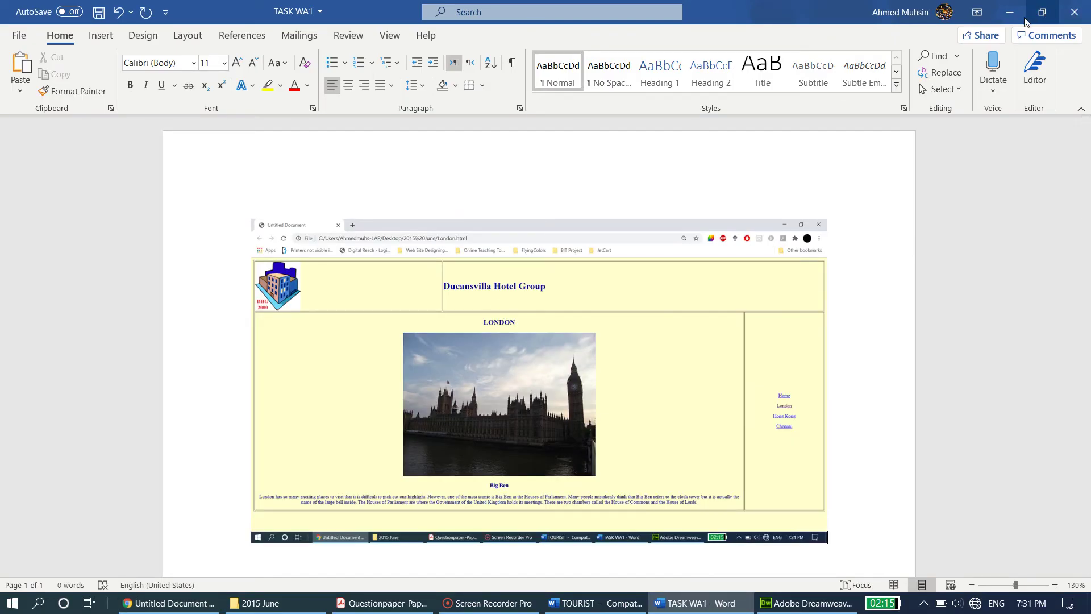
Return to Chrome, test the Home link on the London page and go back to the London page.
click(1010, 11)
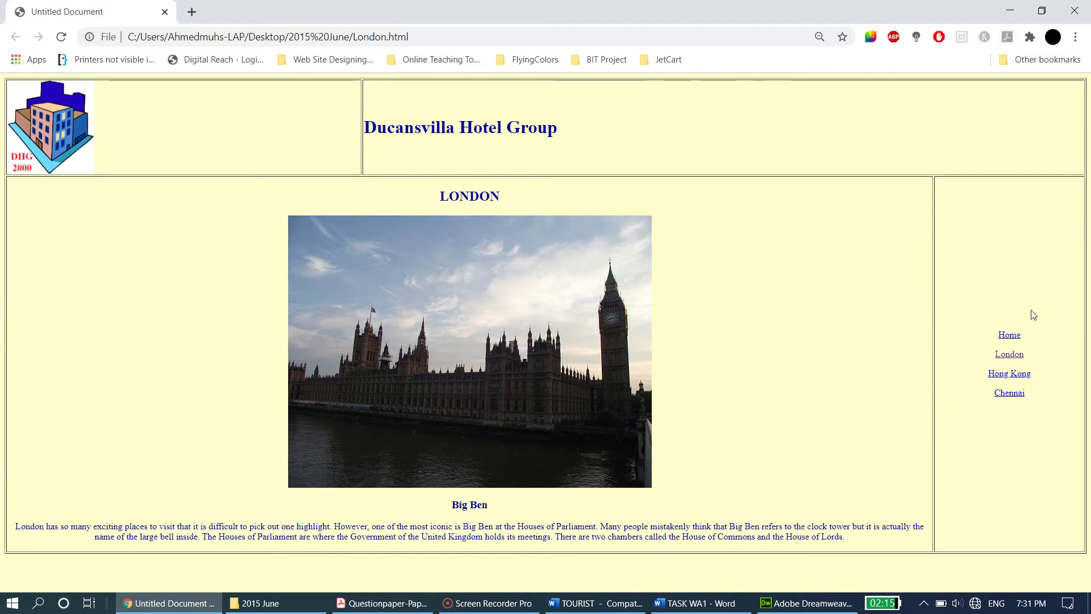
click(1011, 337)
drag(356, 36, 438, 83)
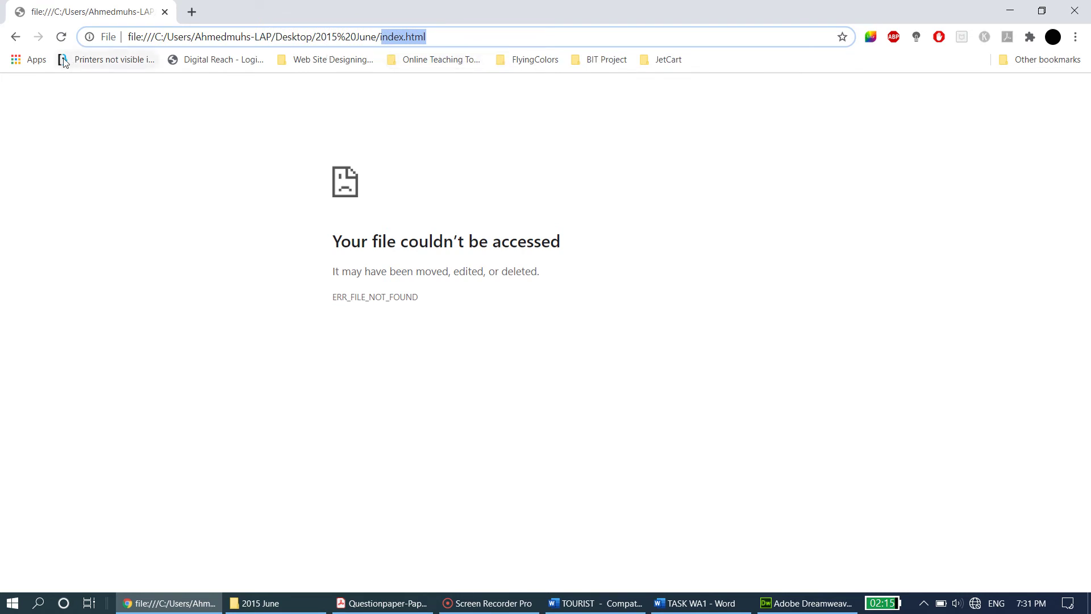
click(16, 37)
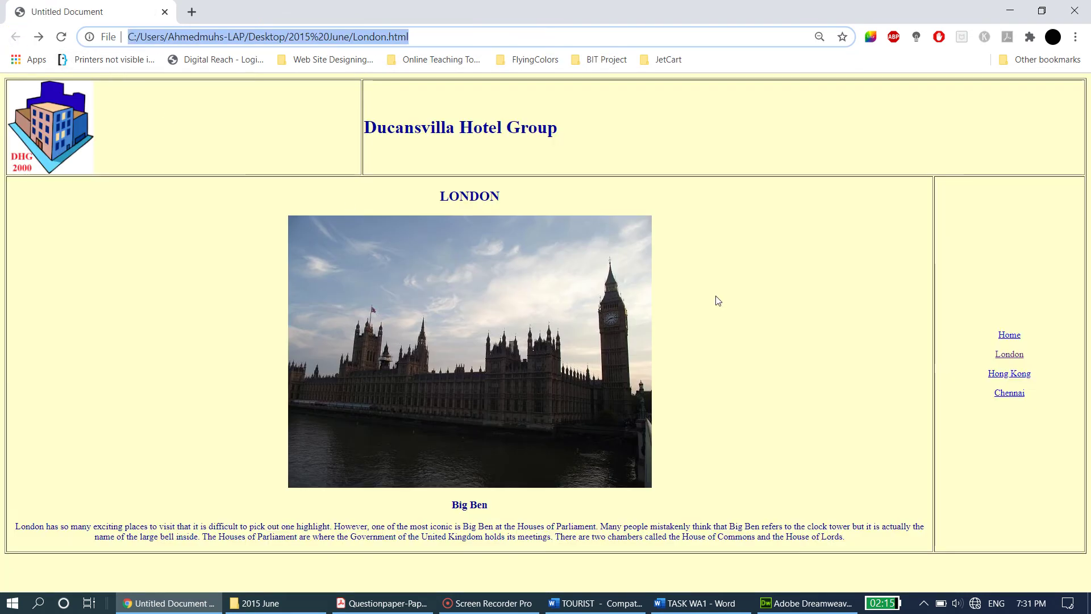
Open the Hong Kong page through its link, zoom it out until all content fits, and paste its screenshot below London's in TASK WA1.
click(1010, 376)
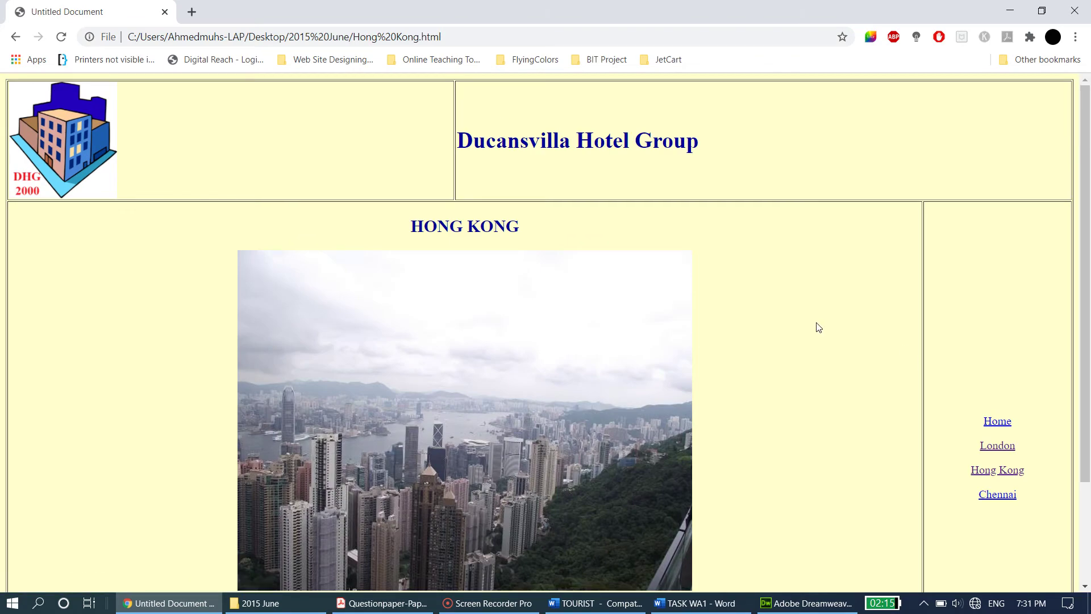
key(ctrl+minus)
key(ctrl+minus)
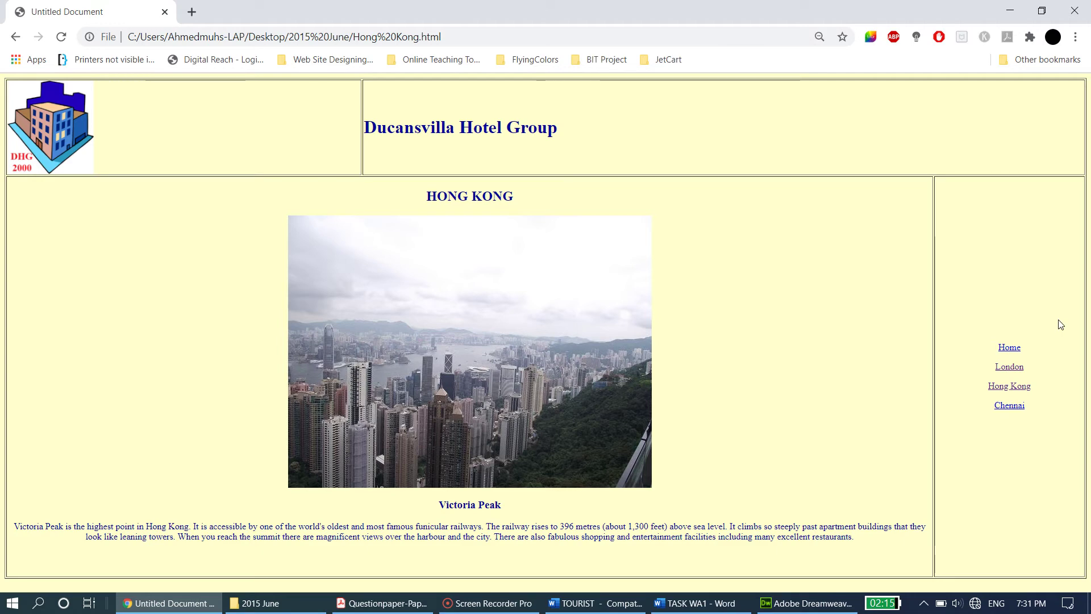
click(702, 603)
scroll(771, 473, down, 3)
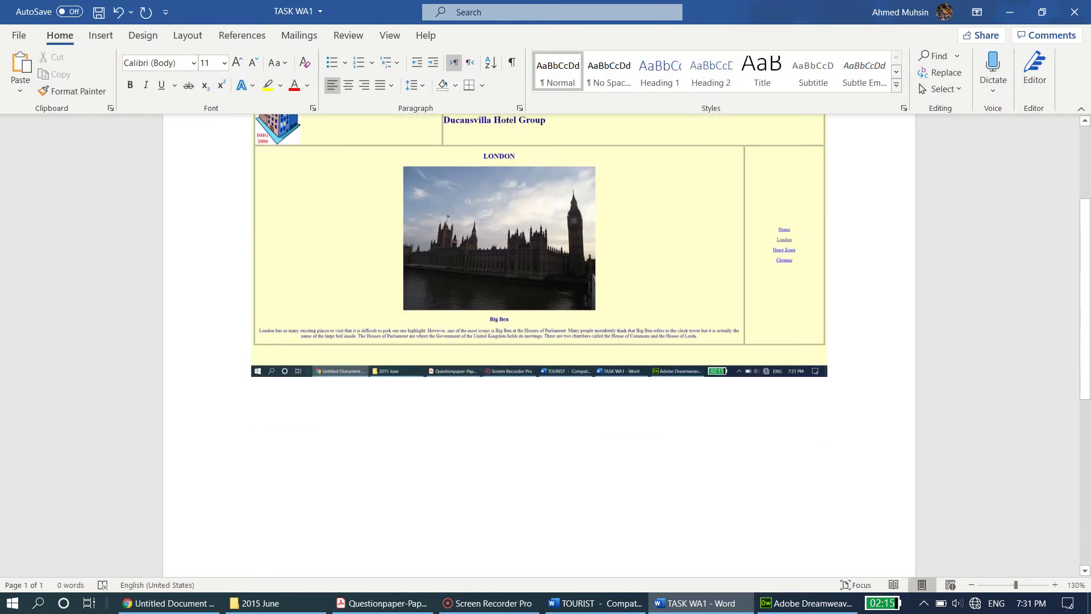
key(ctrl+v)
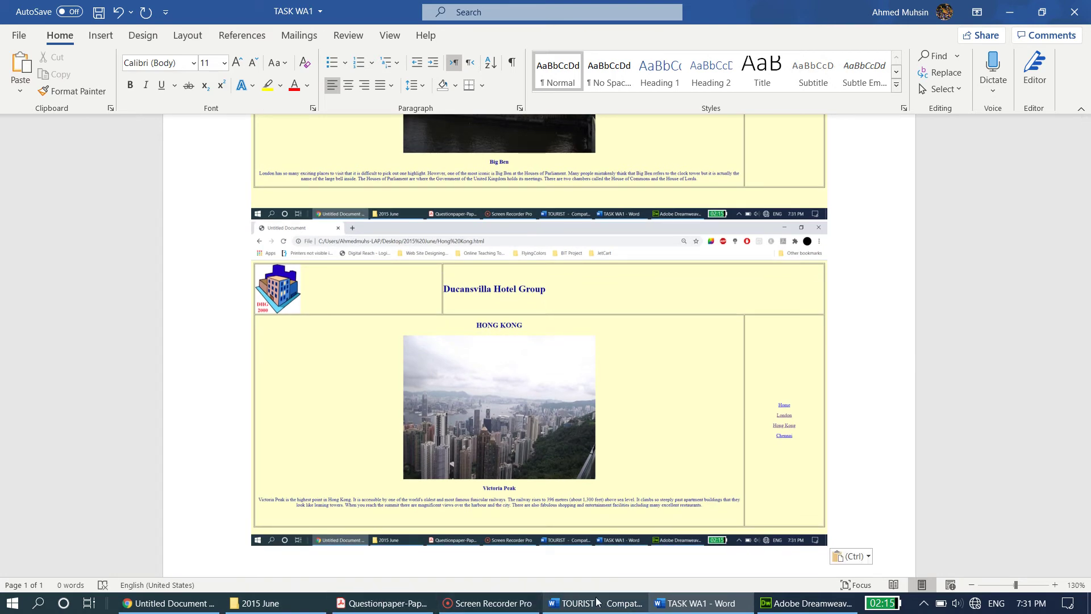
Follow the Chennai link in Chrome, zoom the page out to show all its content, and paste its screenshot into TASK WA1.
click(168, 603)
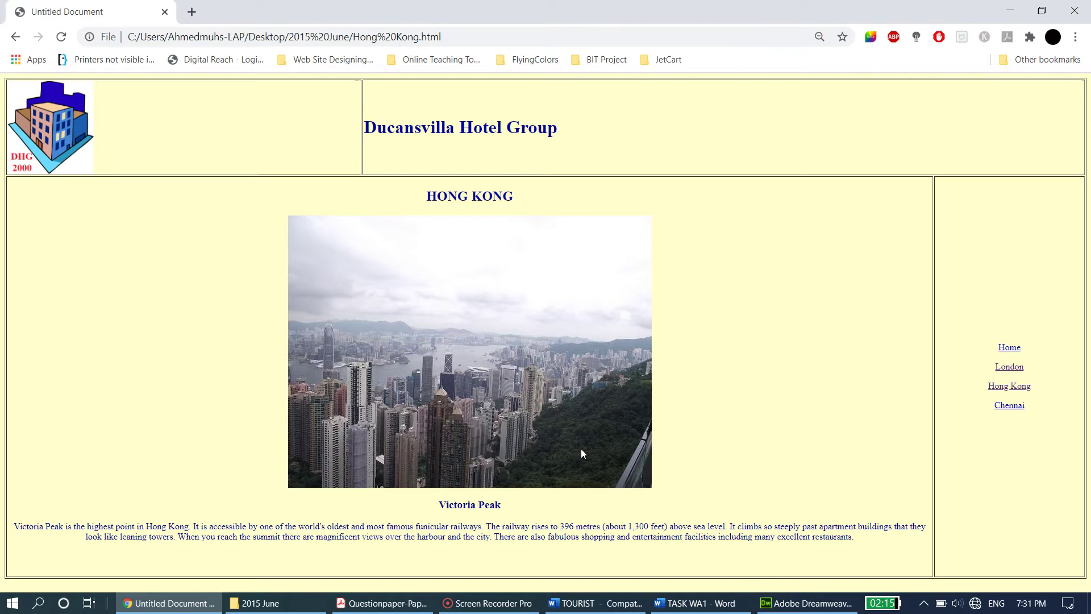
click(1004, 406)
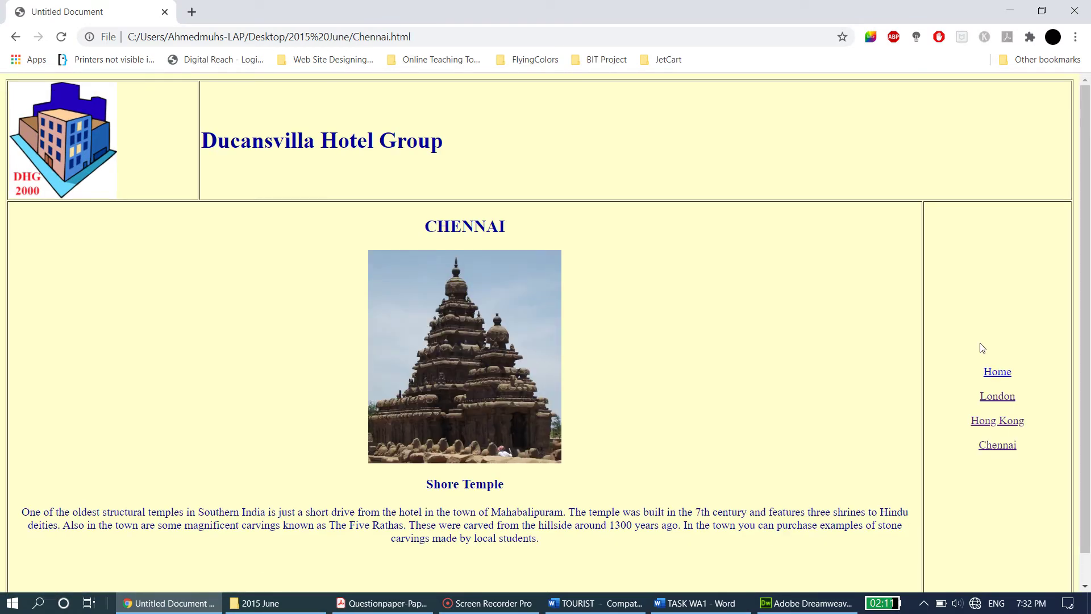
key(ctrl+minus)
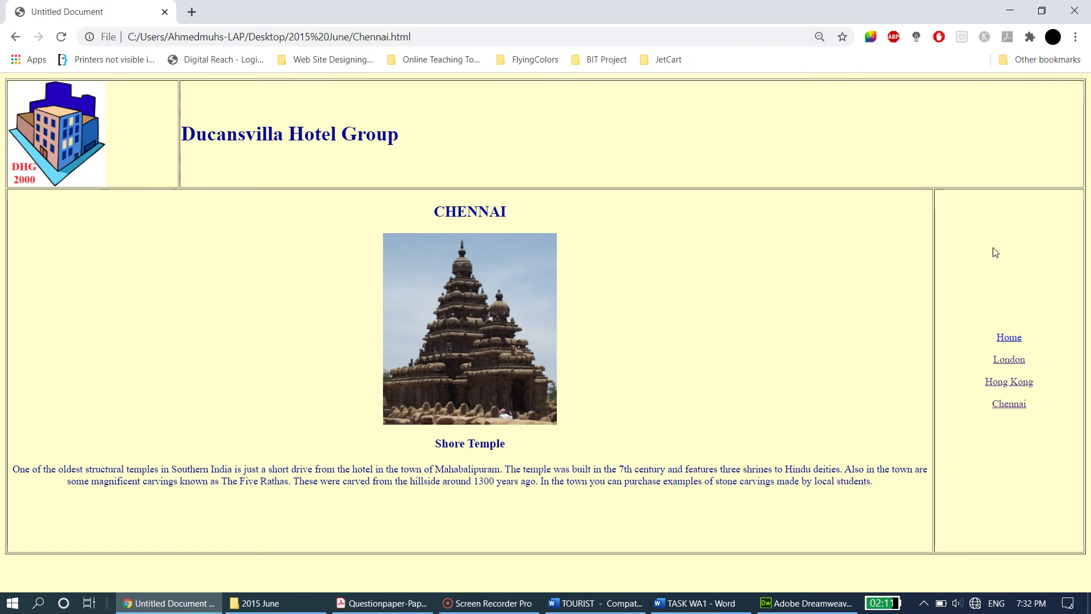
click(698, 602)
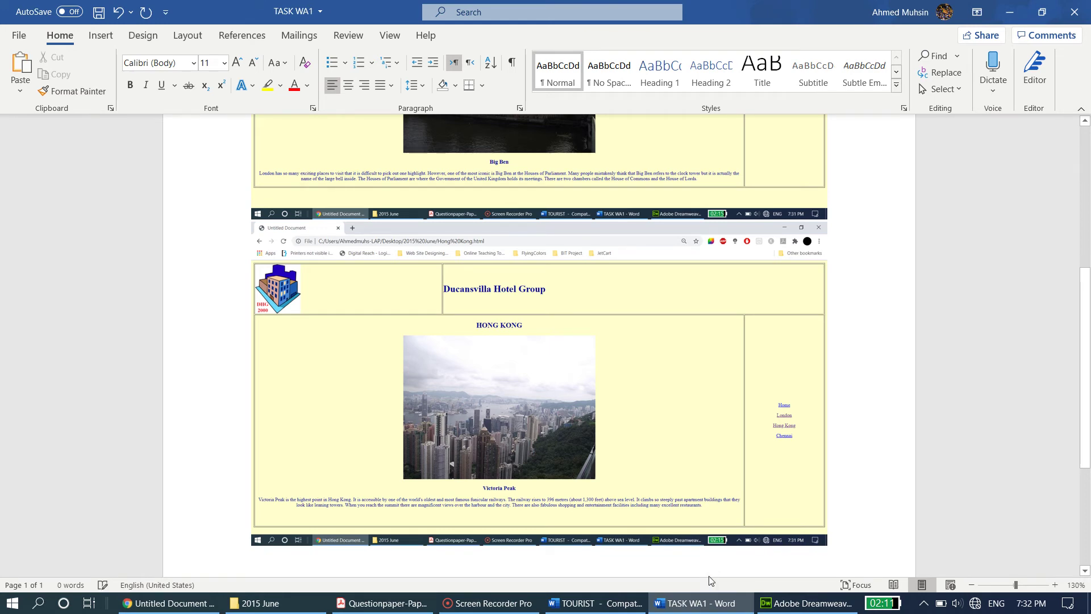
key(ctrl+v)
scroll(659, 426, down, 3)
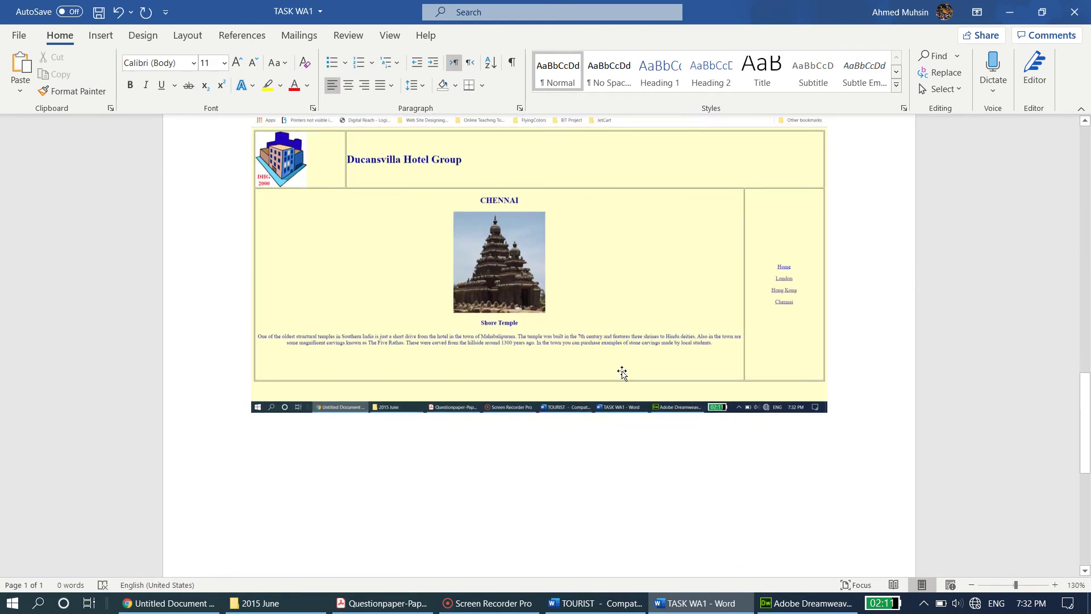
Review the pasted London, Hong Kong and Chennai screenshots throughout the TASK WA1 document.
click(622, 372)
scroll(622, 372, up, 10)
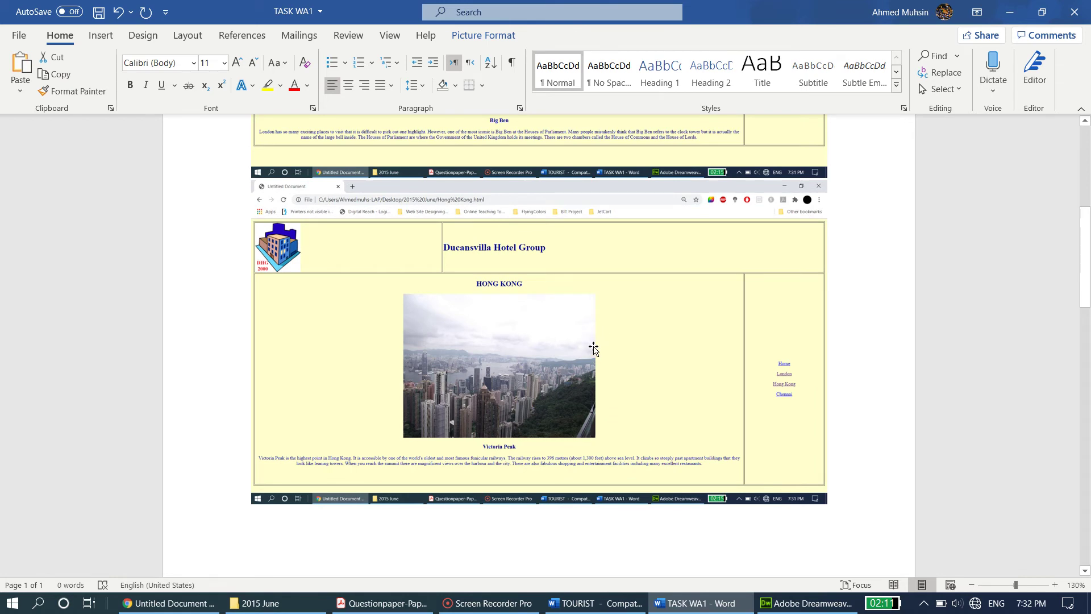
scroll(593, 348, up, 4)
click(531, 336)
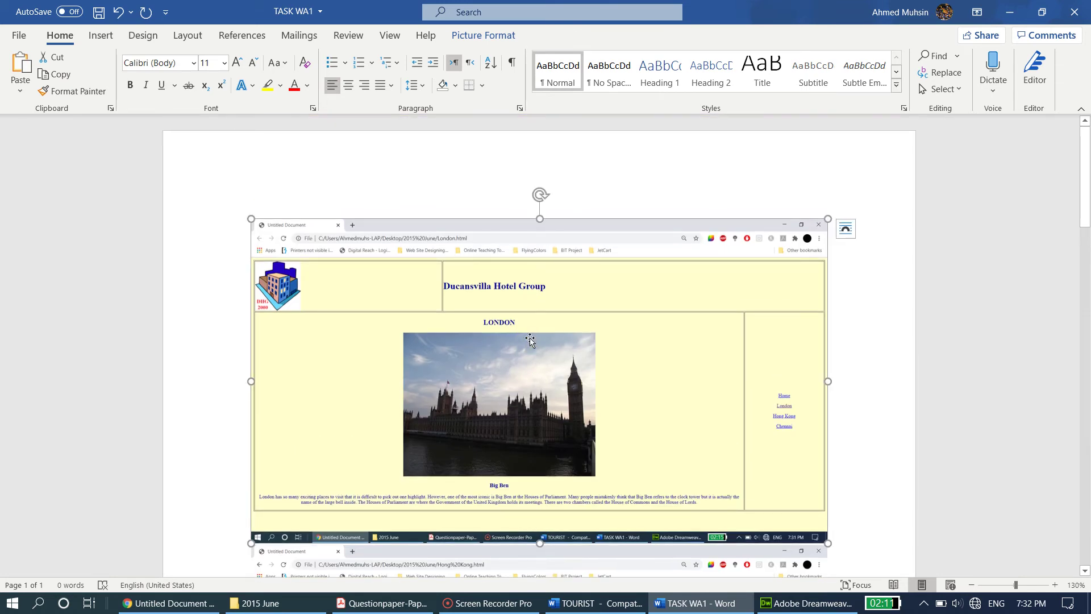
scroll(530, 339, down, 15)
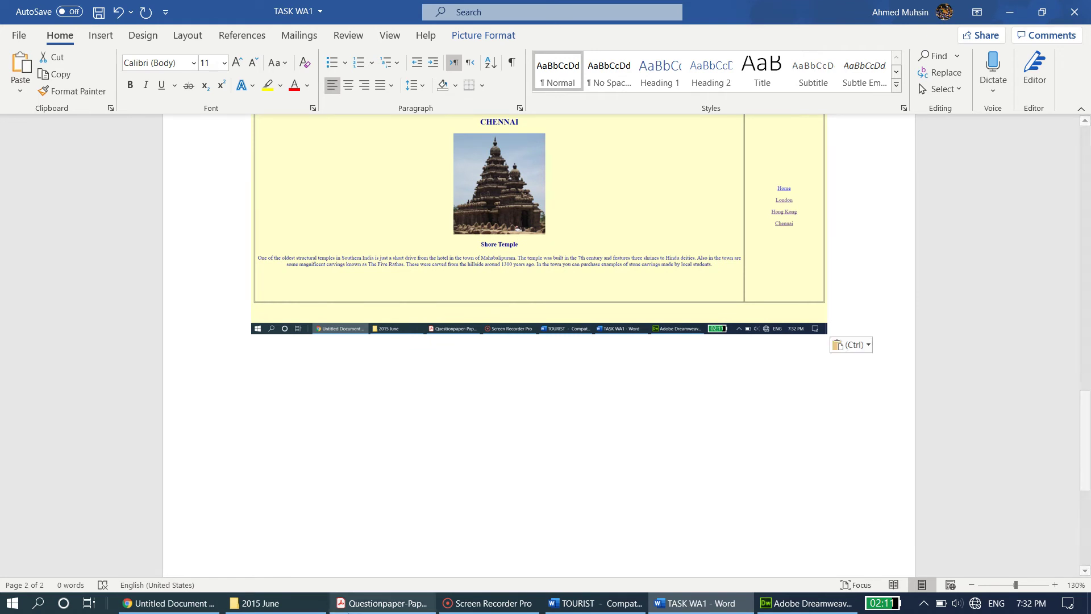
Read the question paper's closing instructions for Task WA1 and the Task WA2 requirements on the following page.
click(382, 602)
scroll(455, 327, down, 5)
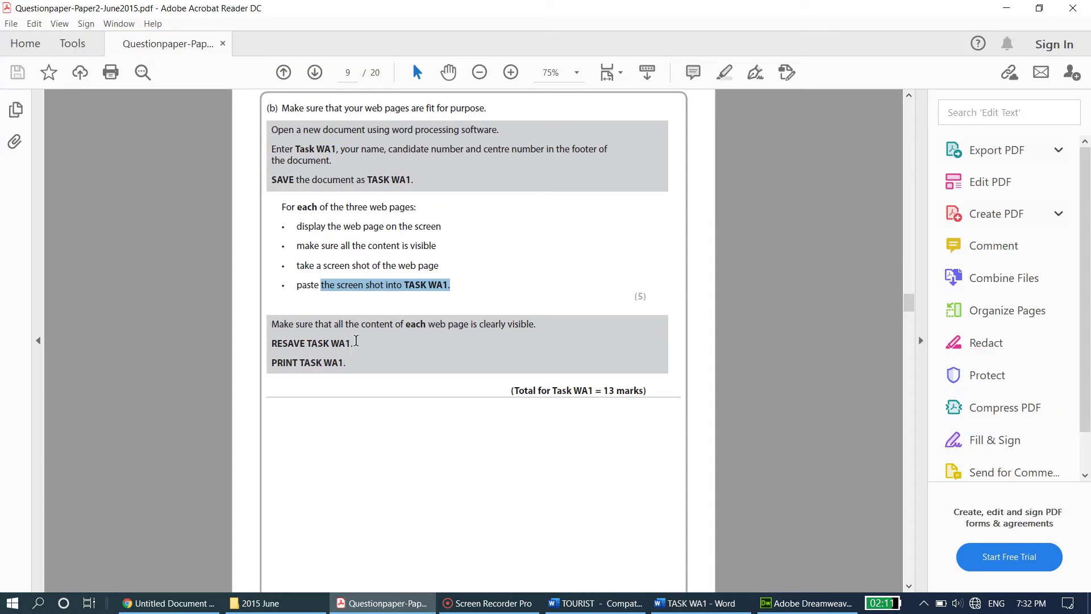
drag(359, 324, 535, 324)
scroll(518, 347, down, 1)
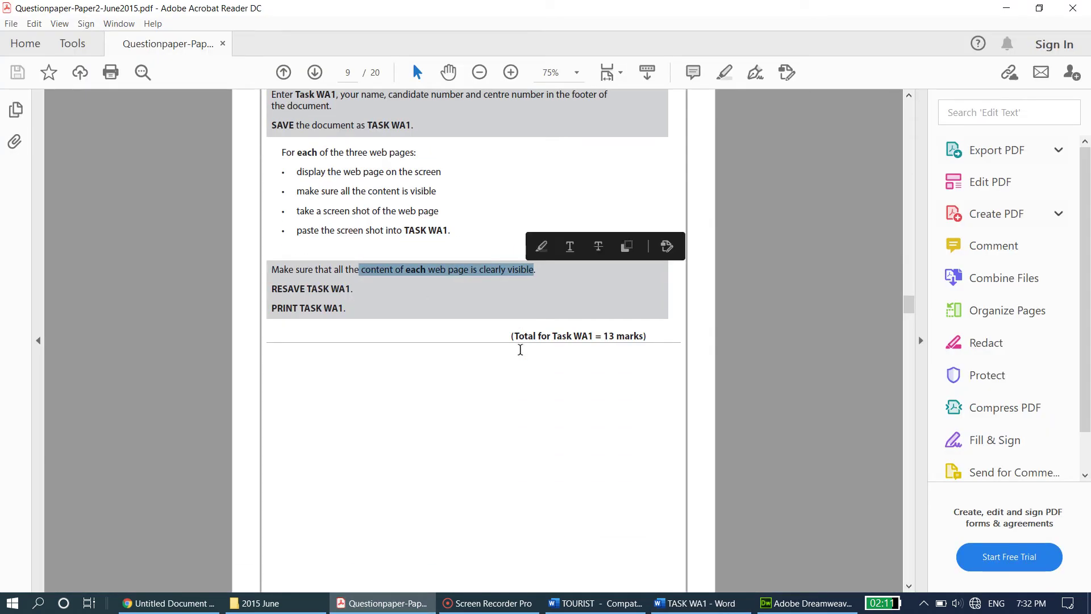
click(318, 307)
drag(341, 306, 361, 310)
click(500, 353)
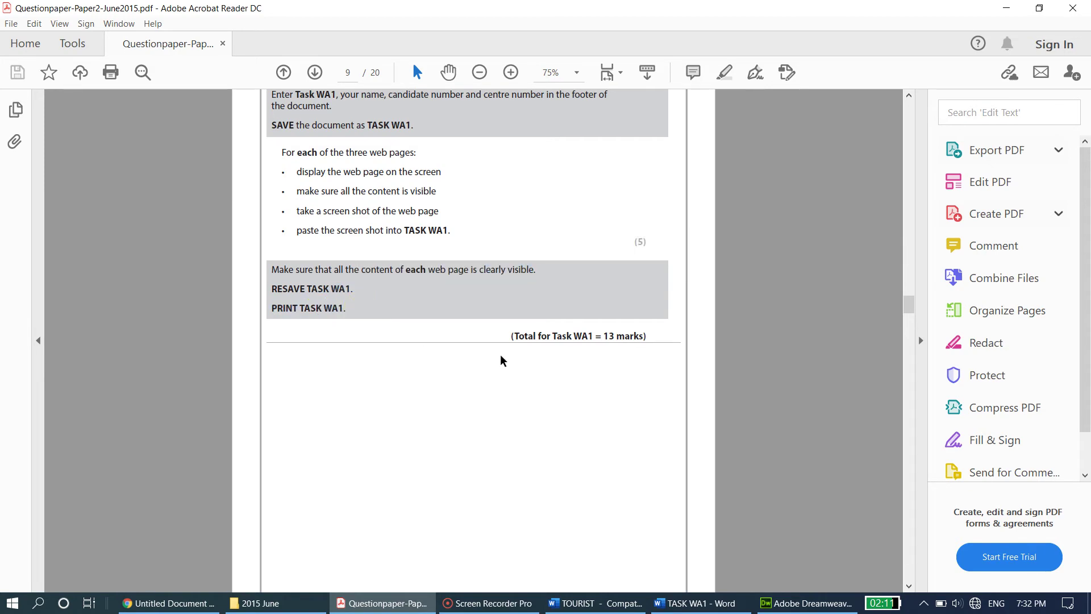
scroll(550, 284, down, 6)
scroll(550, 284, down, 10)
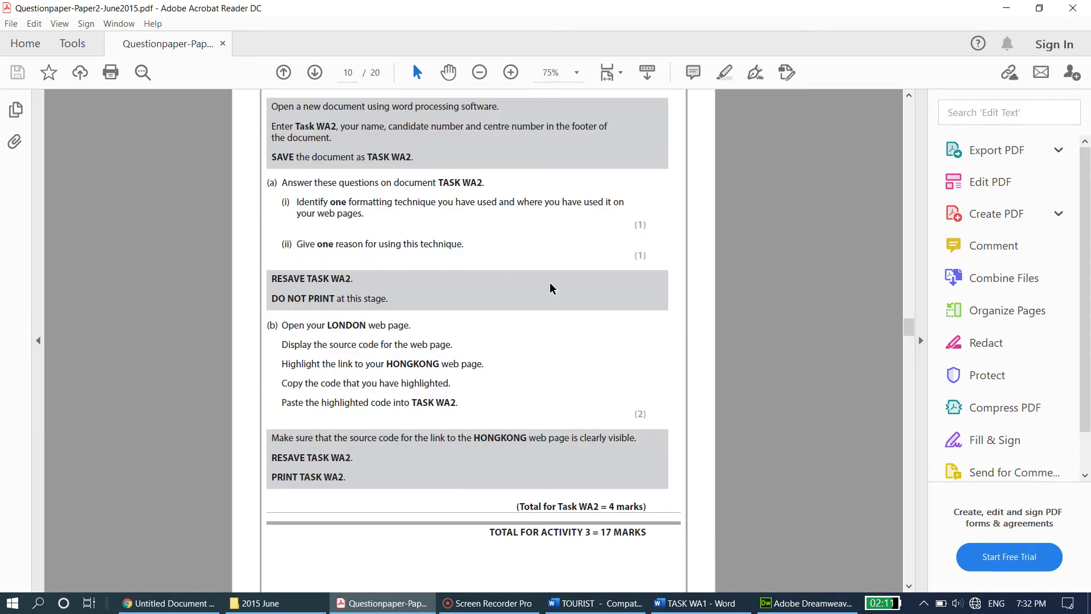
scroll(550, 281, up, 1)
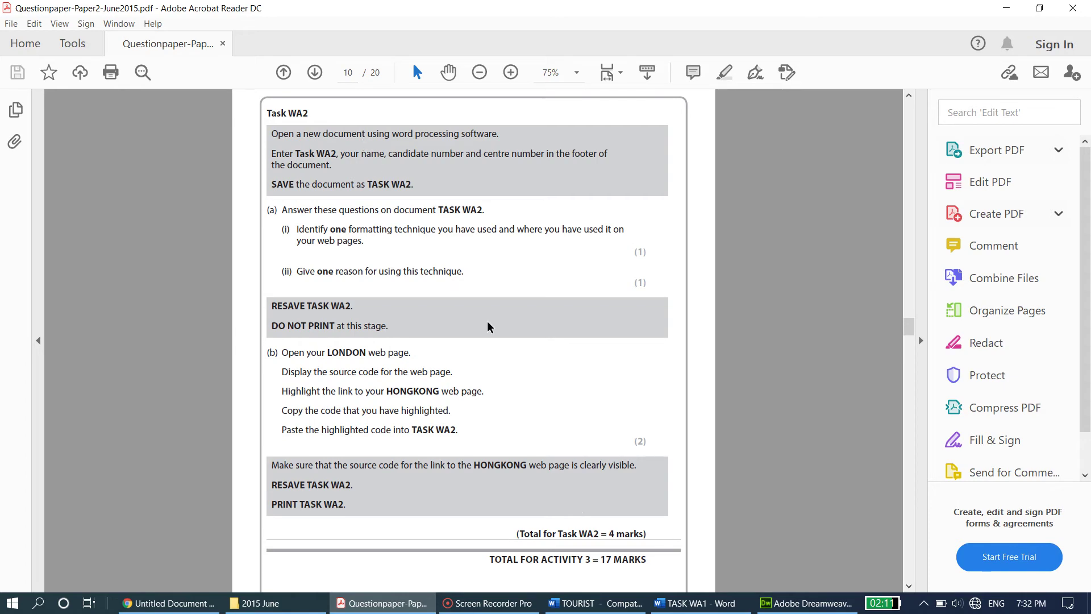
Save and close the TASK WA1 Word document.
click(696, 603)
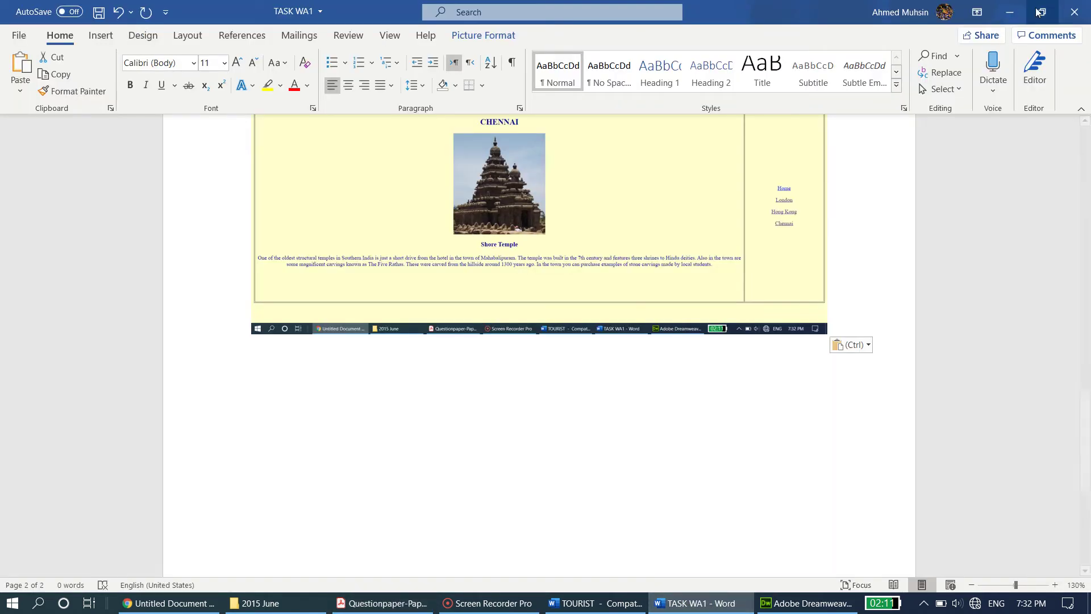
click(1066, 19)
click(507, 334)
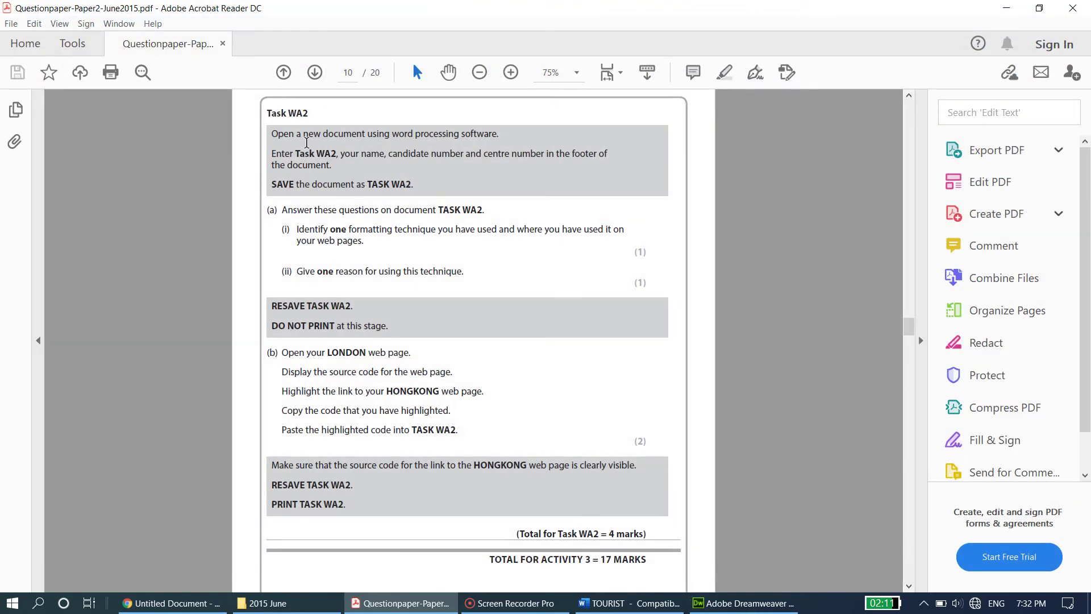
Create a new Word document named TASK WA2 in the 2015 June folder and open it.
drag(295, 152, 385, 154)
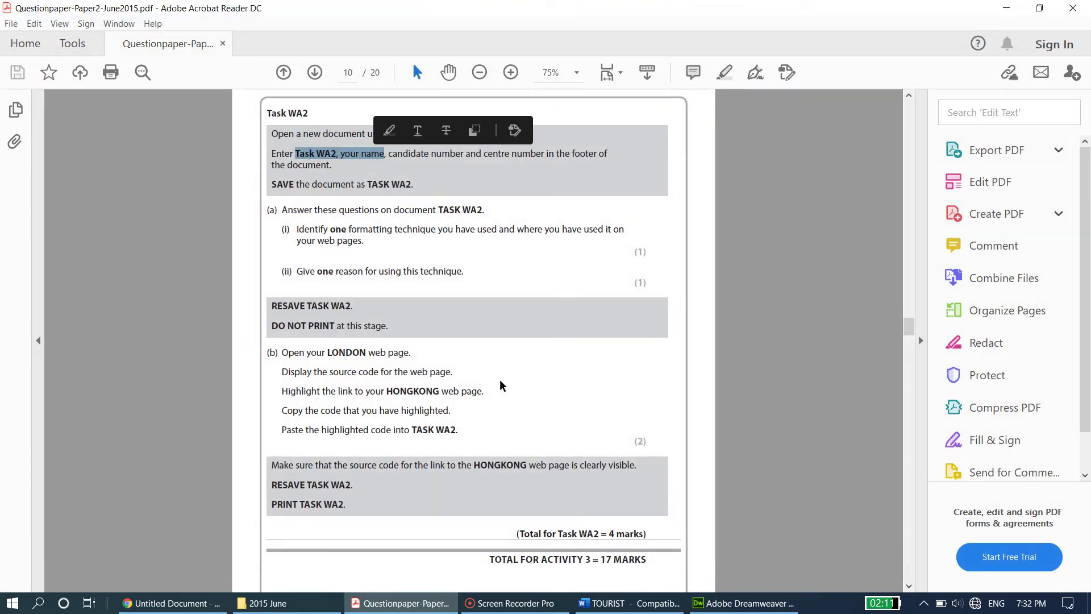
click(291, 597)
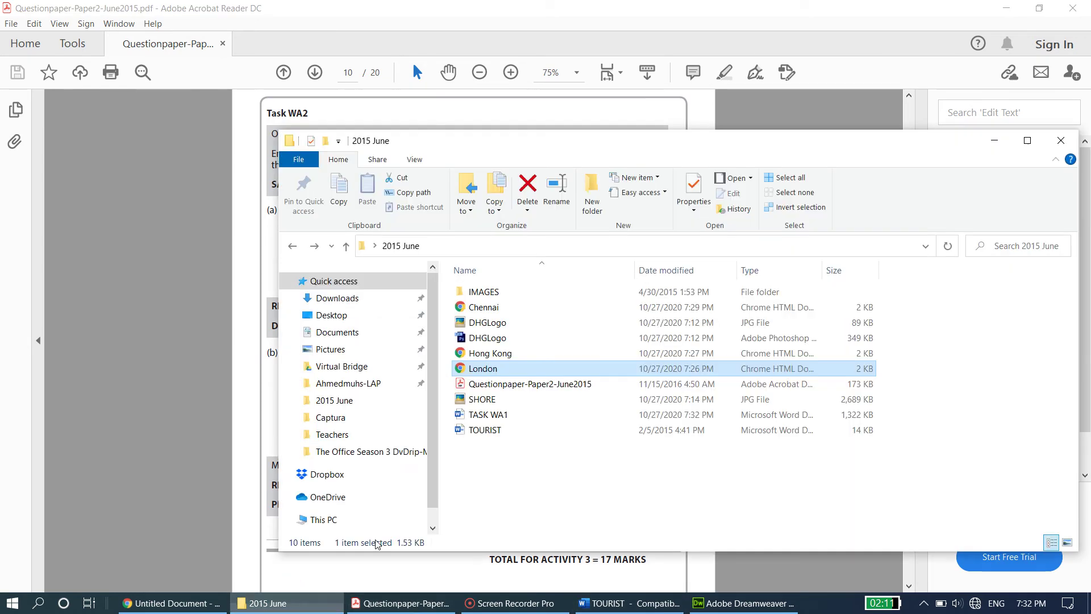
click(514, 481)
right_click(514, 482)
mouse_move(495, 449)
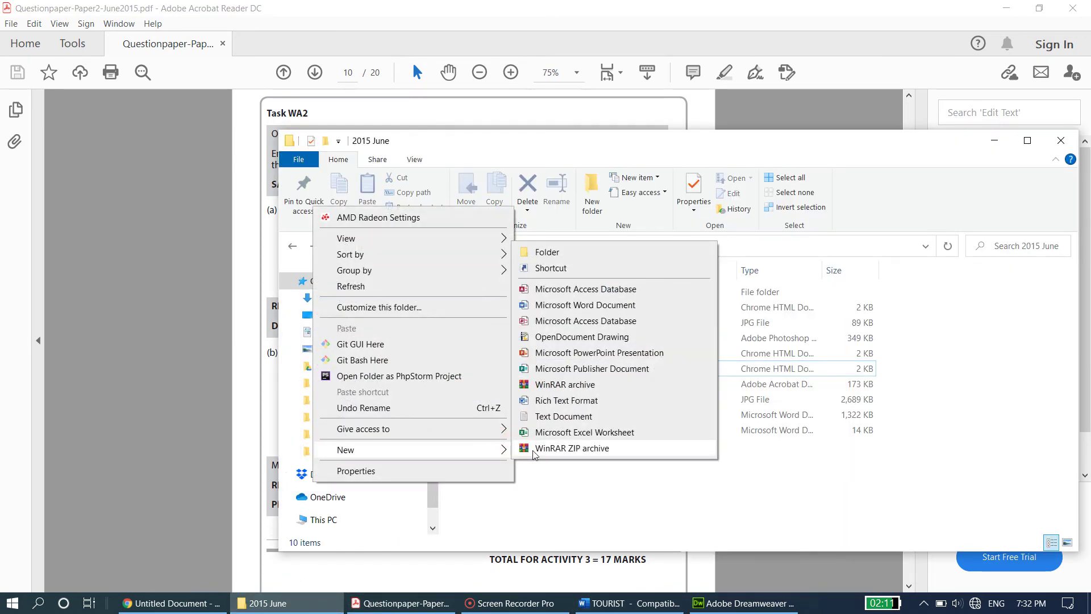
click(571, 305)
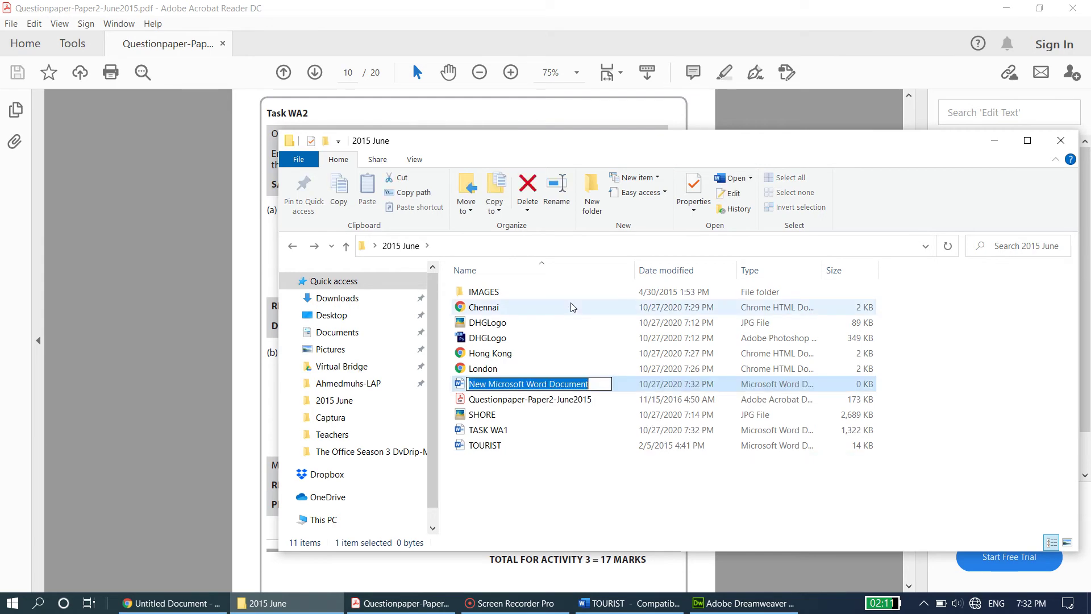
text(TASK WA2)
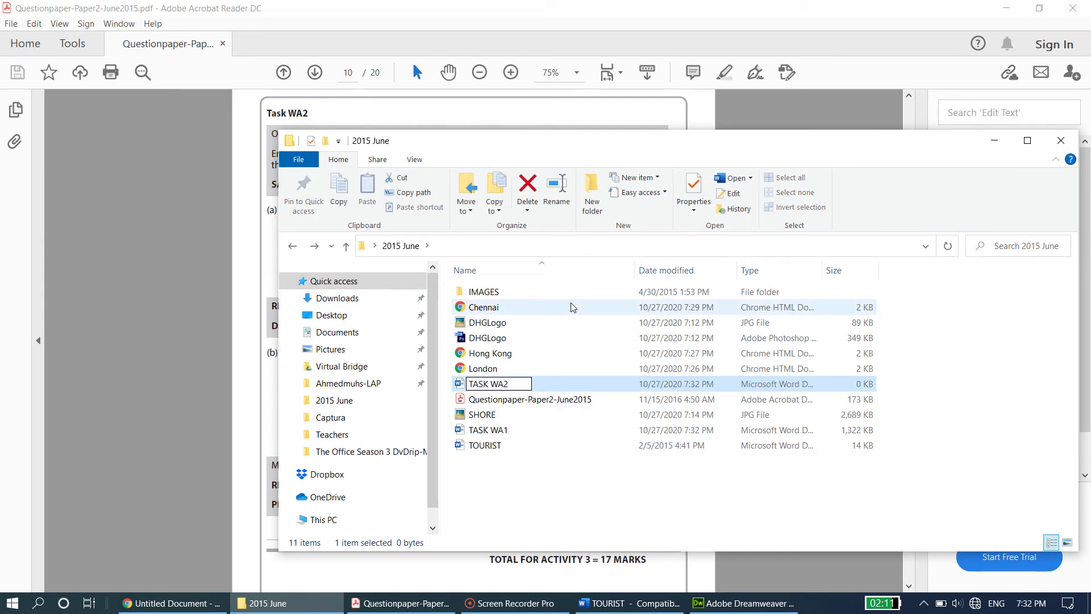
key(Return)
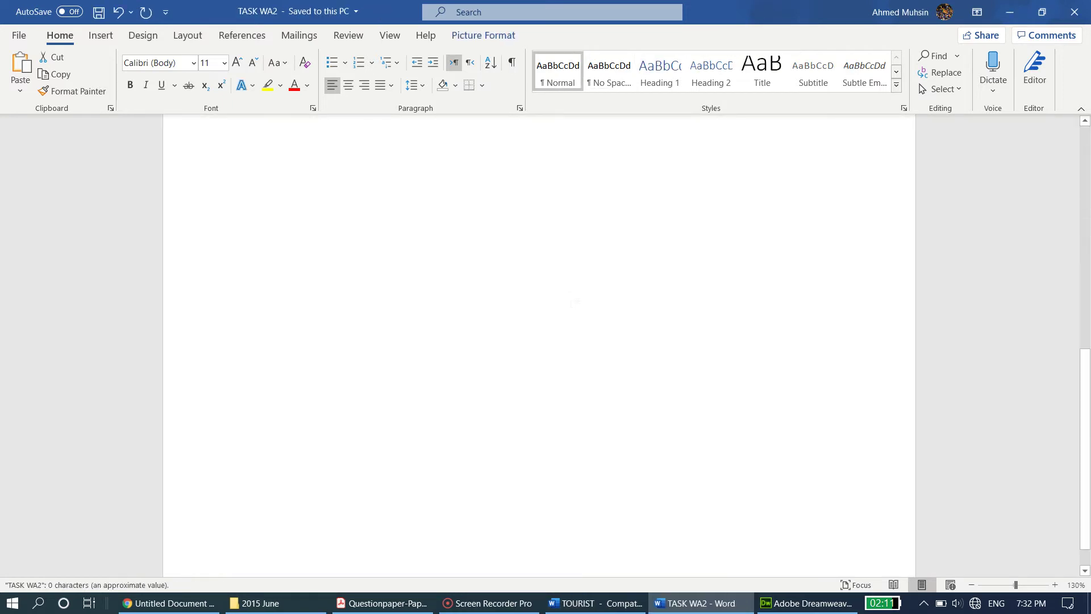
Enter Task WA2, the candidate's name, candidate number and centre number in the TASK WA2 footer, and return to the body.
double_click(498, 541)
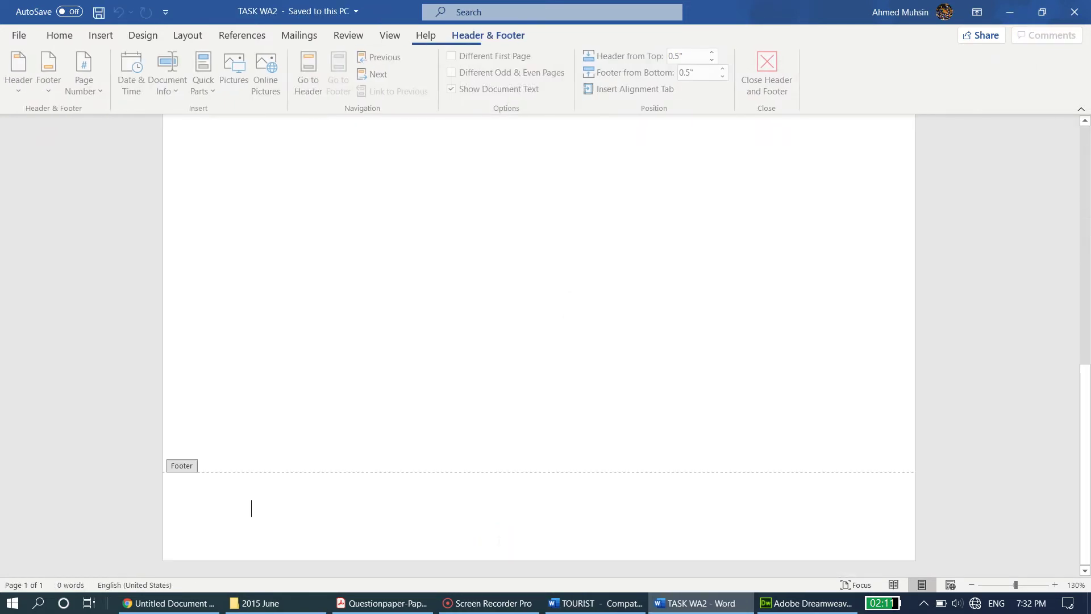
text(Ta)
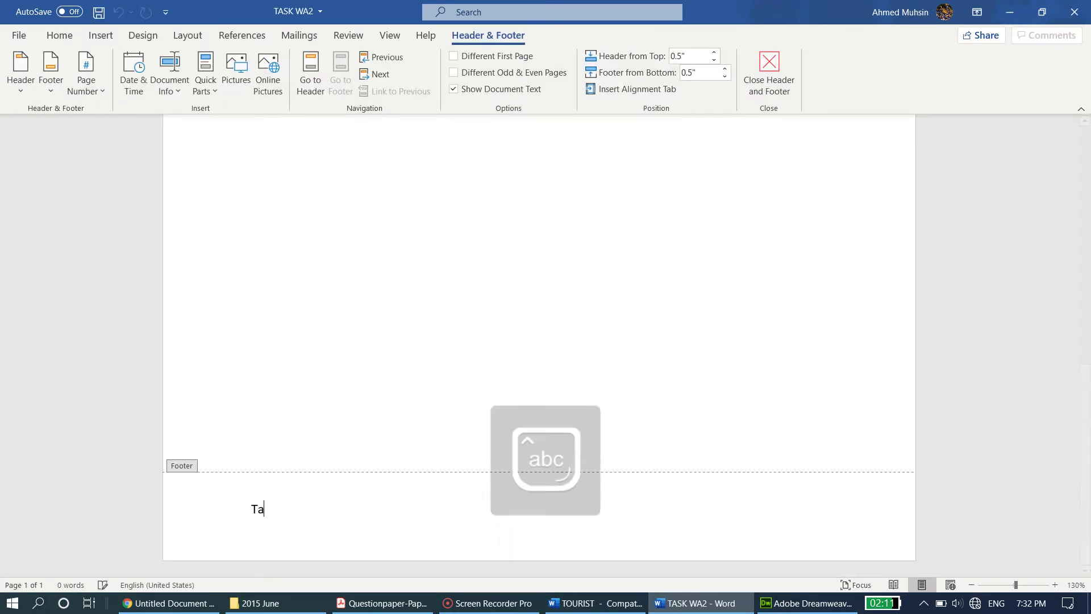
text(sk WA2 TheITLab 1234 1234)
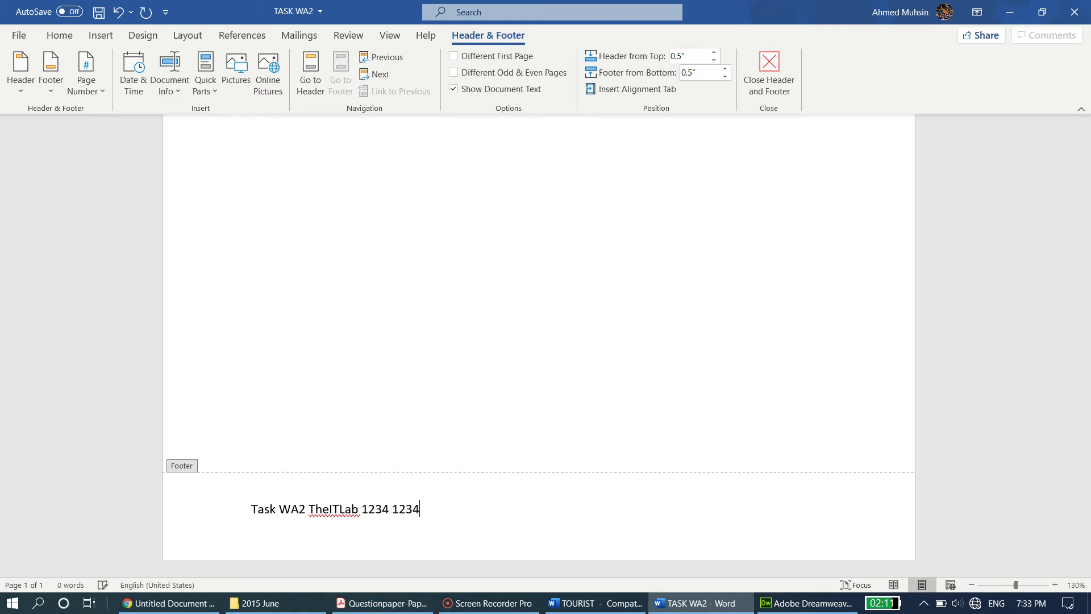
click(768, 91)
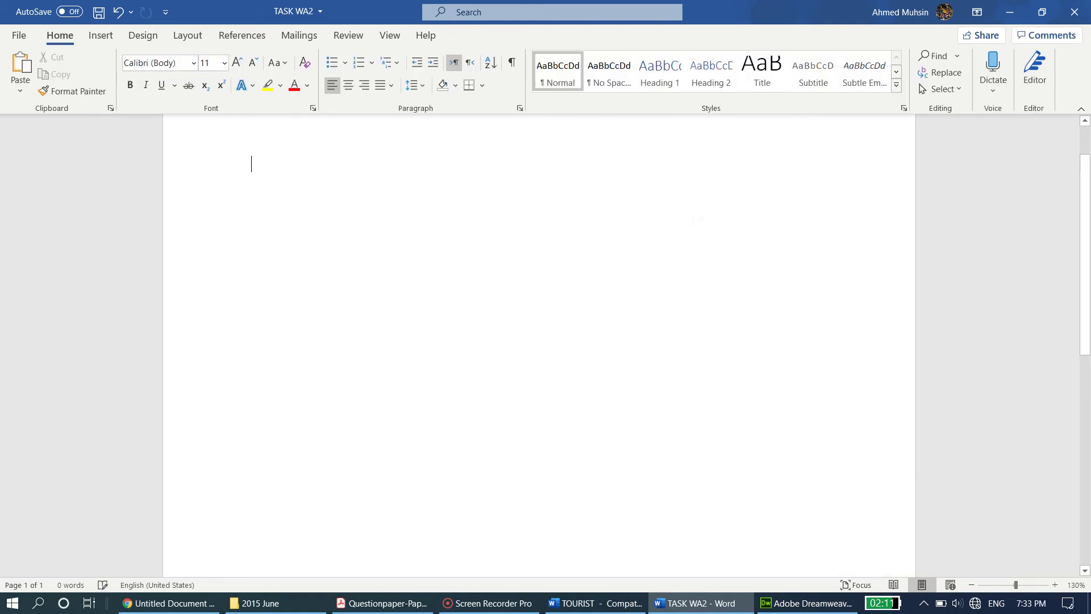
Read Task WA2 part (a) in the question paper about identifying a formatting technique used on the web pages.
click(385, 603)
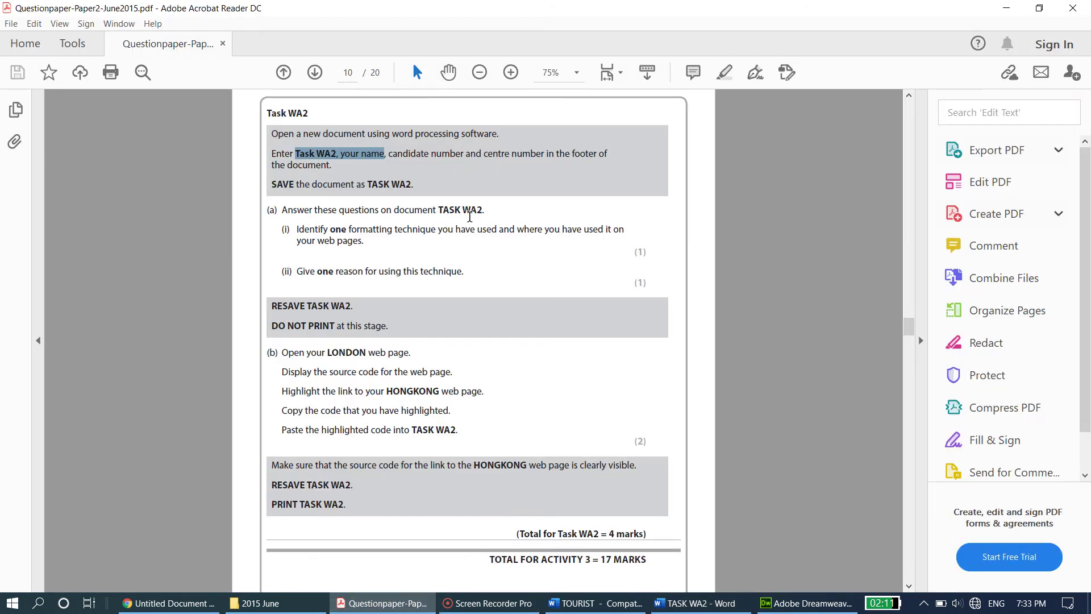
click(312, 209)
drag(392, 228, 486, 209)
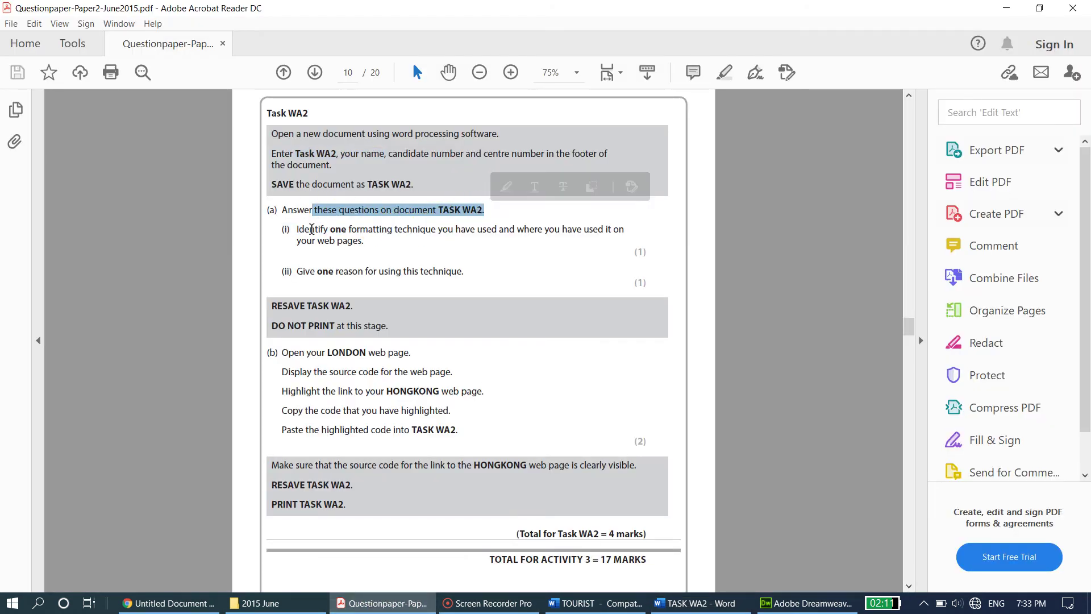
drag(297, 230, 625, 235)
drag(400, 253, 372, 240)
click(372, 239)
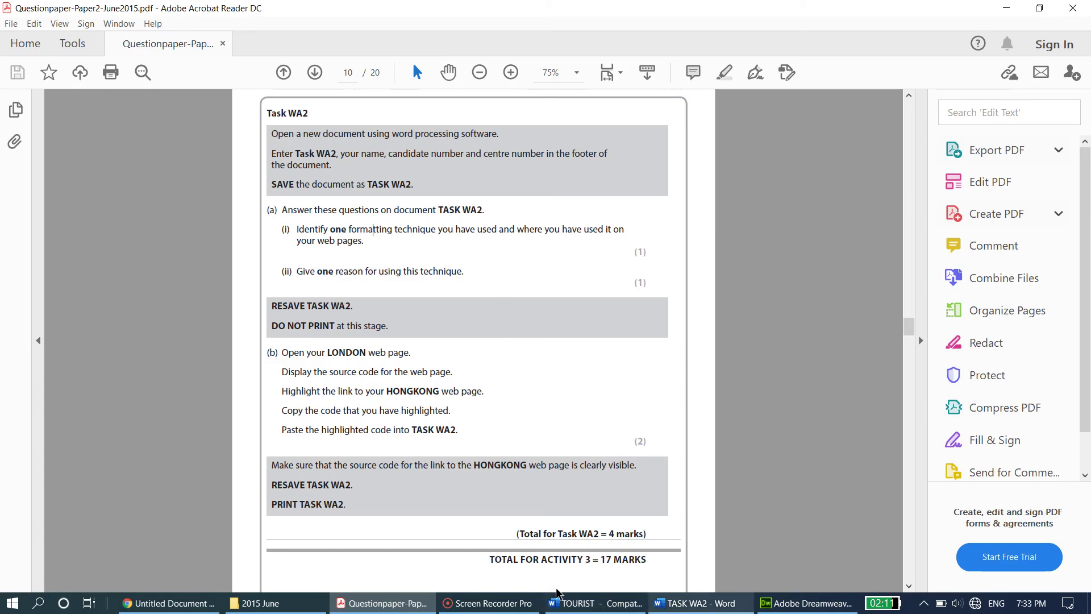
Look at the headings on the Chennai web page in Chrome, and enter "a) I) – Headings" in the TASK WA2 Word document.
click(207, 603)
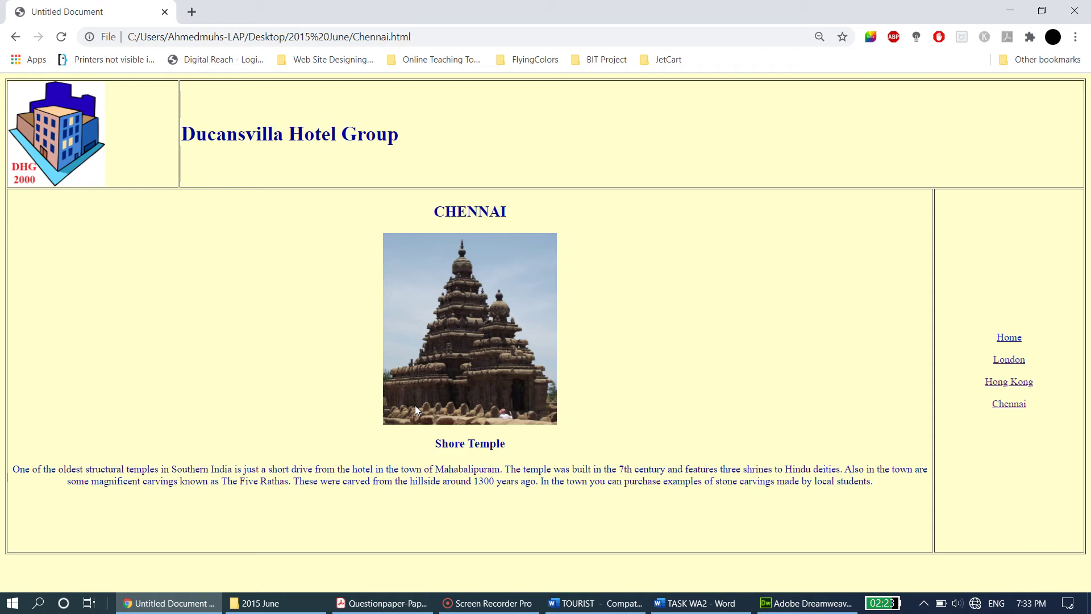
mouse_move(387, 136)
mouse_down()
mouse_move(348, 134)
mouse_move(388, 134)
mouse_up()
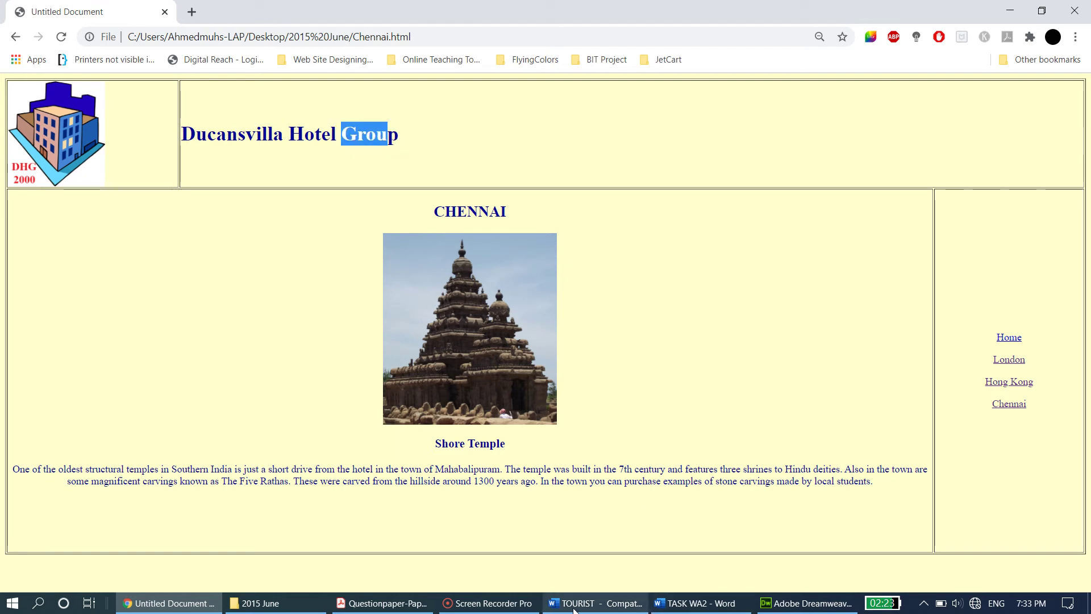
click(383, 602)
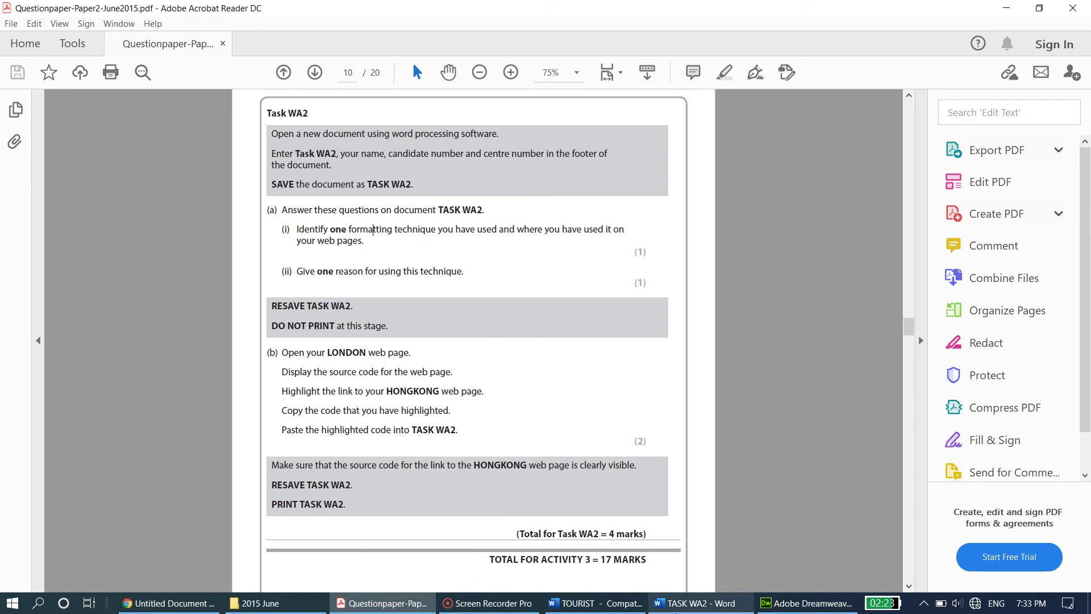
click(678, 604)
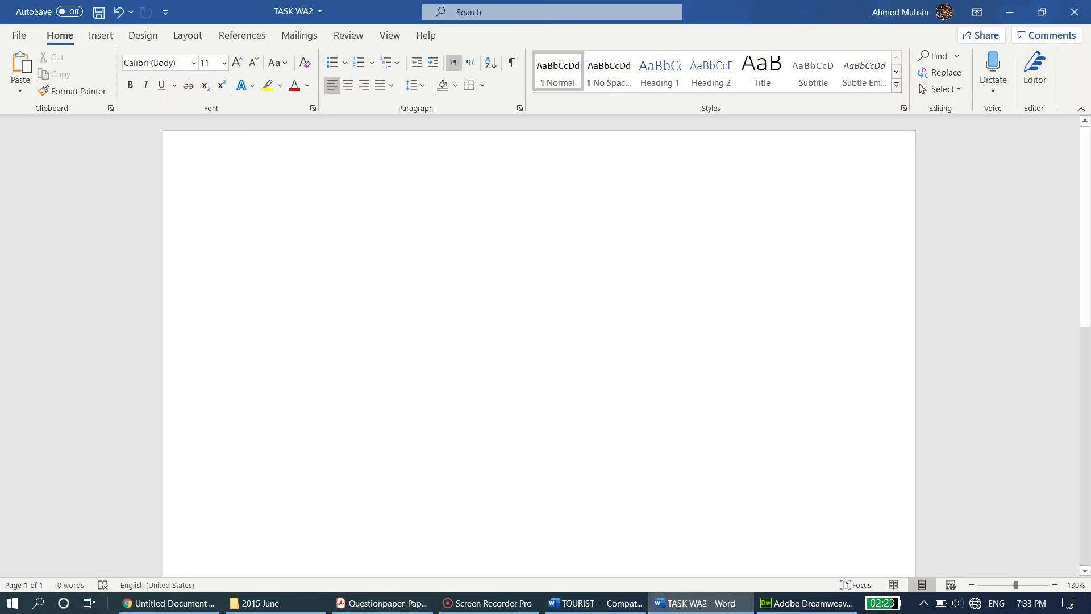
text(a) I))
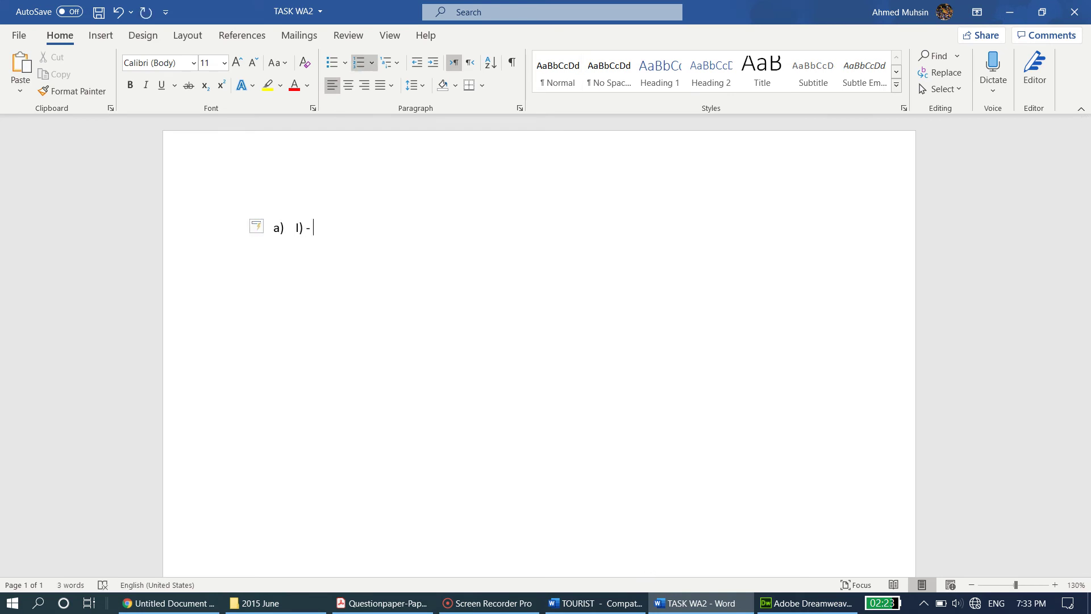
text( - Headings)
key(Return)
Read question (a)(ii), and answer in TASK WA2: "I used different Headings, so as clearly show what is the main heading and what are the sub-headings".
click(361, 600)
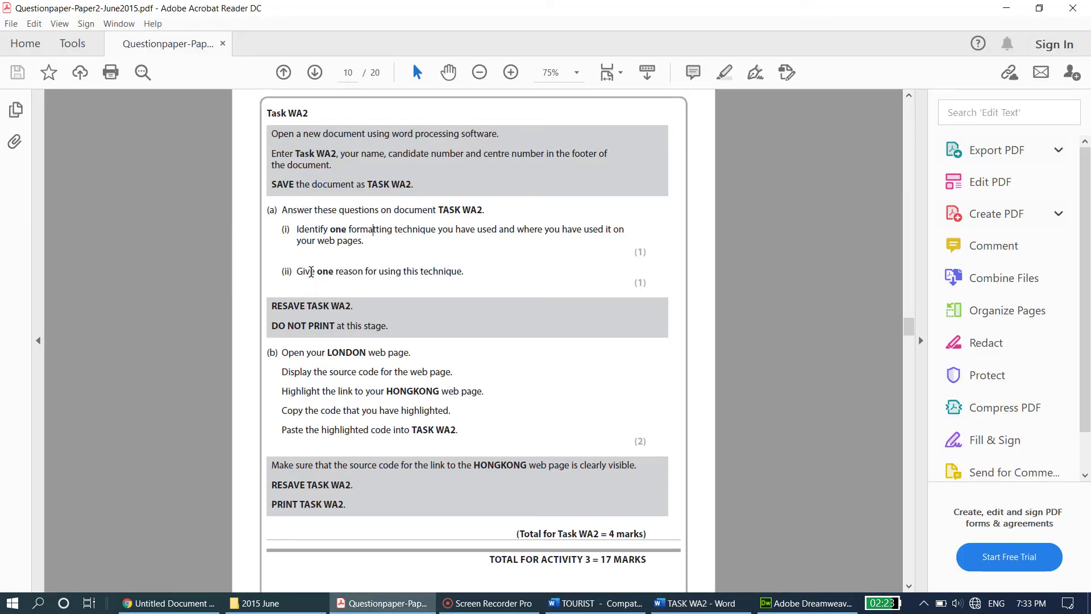
drag(311, 272, 465, 272)
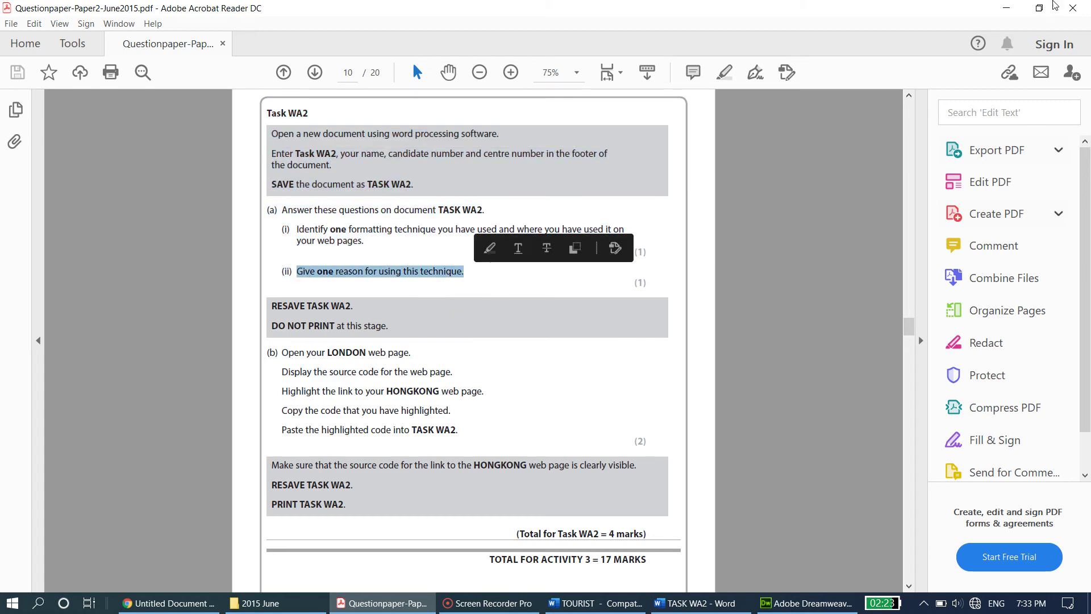
click(1007, 8)
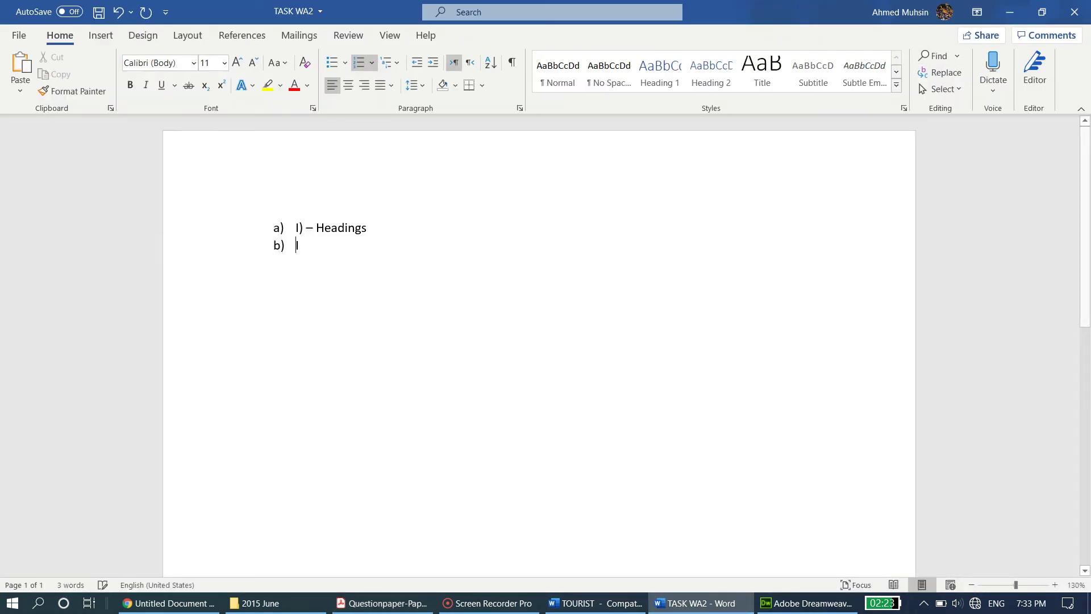
text(I used )
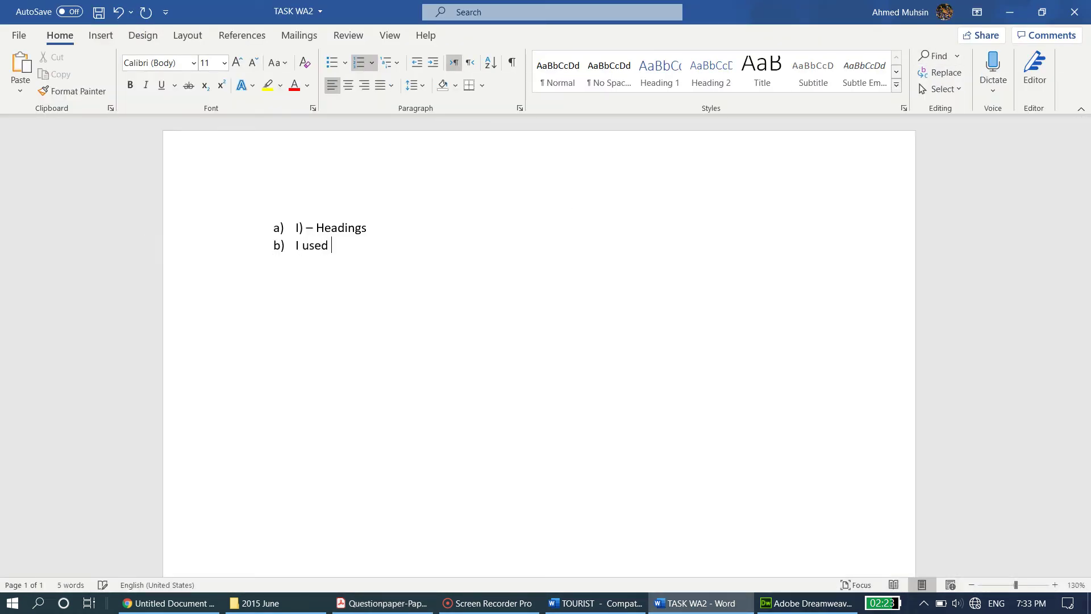
text(He )
text(diff)
text(erent )
text(Heading)
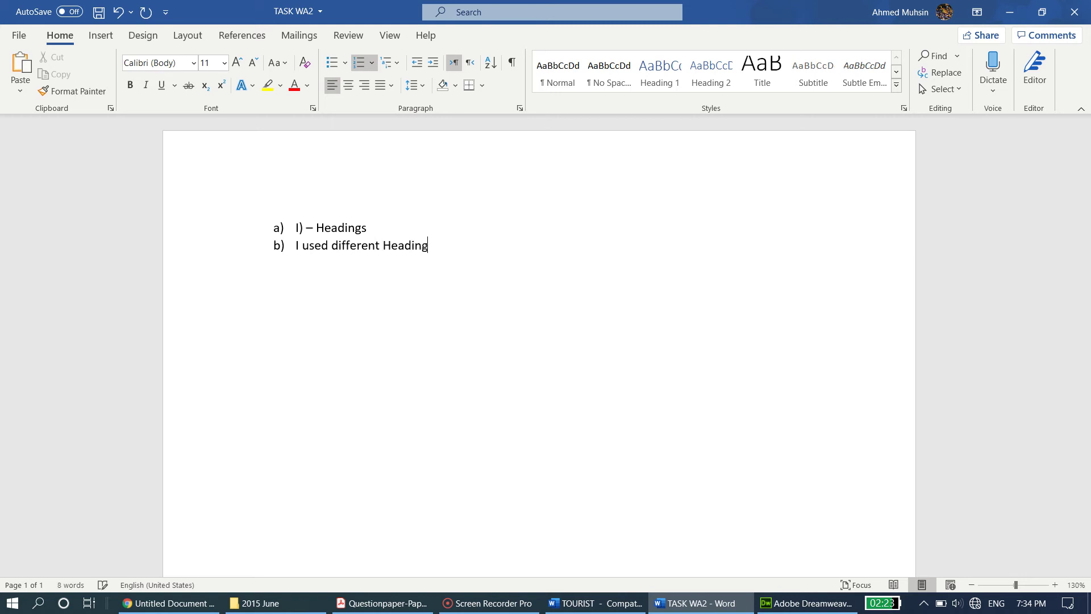
text(s, so as )
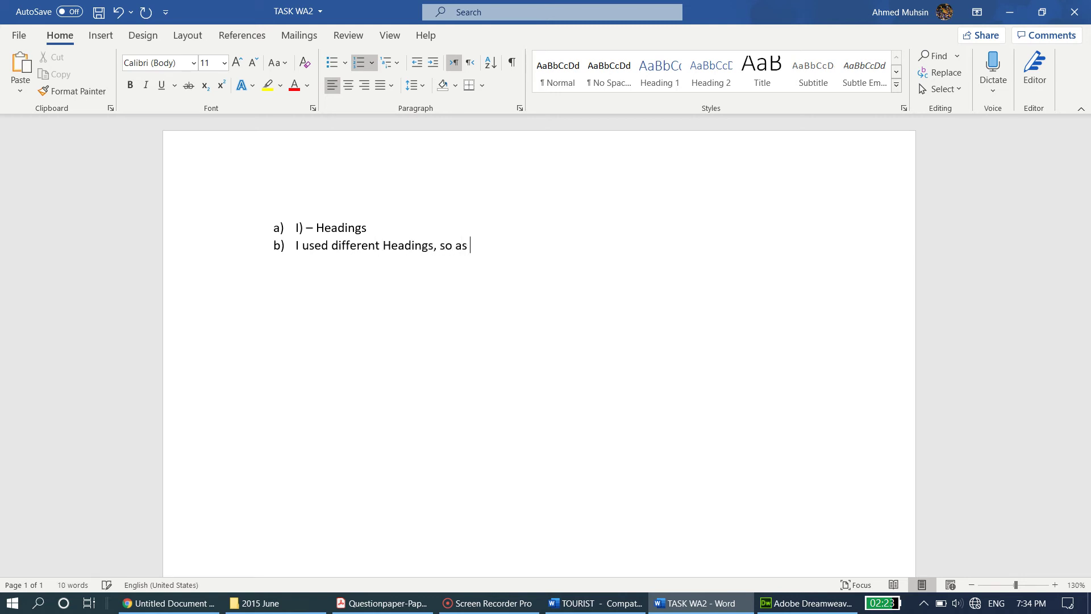
text(clearly show what is t)
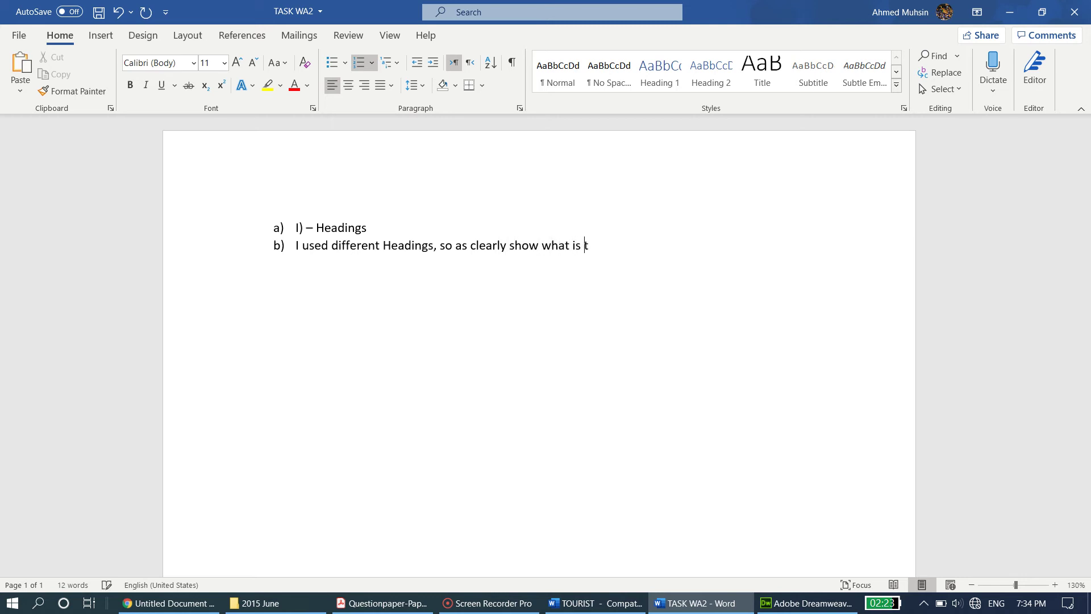
text(he main heading)
key(BackSpace)
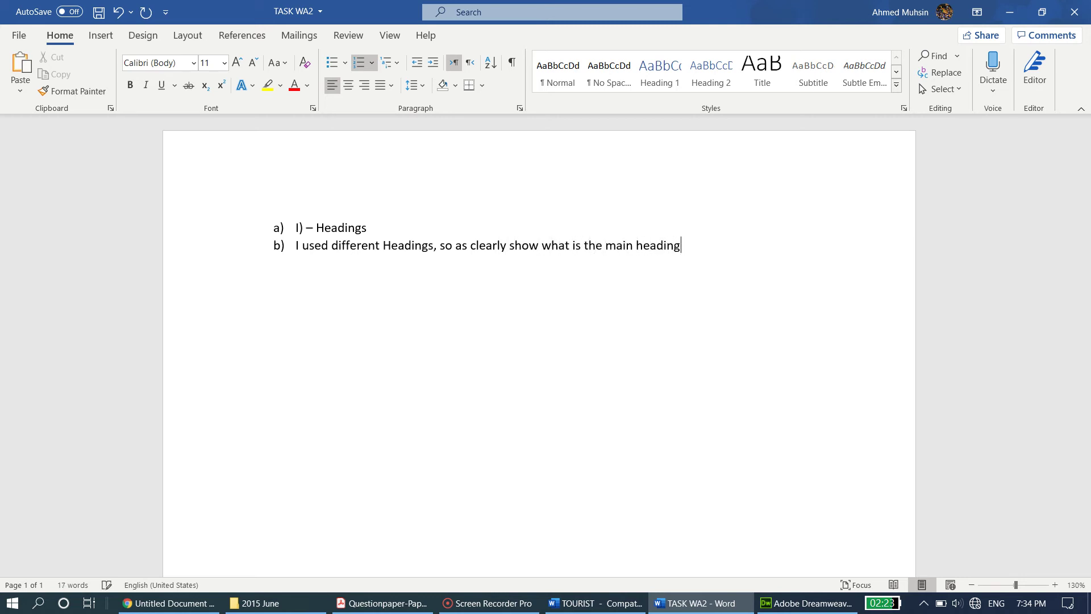
key(BackSpace)
text(and what are the sub)
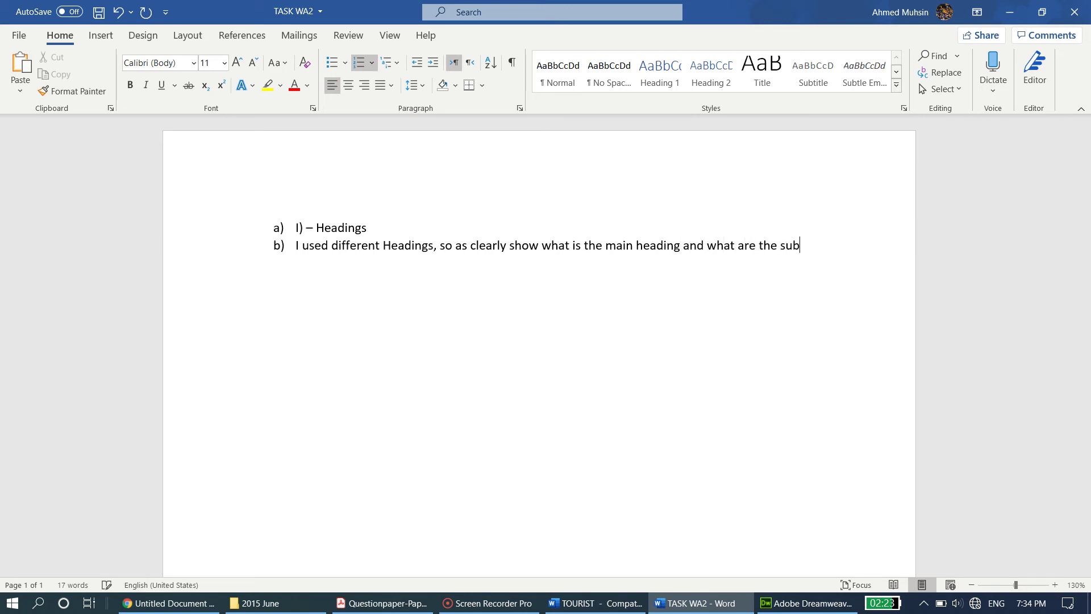
text(-headings)
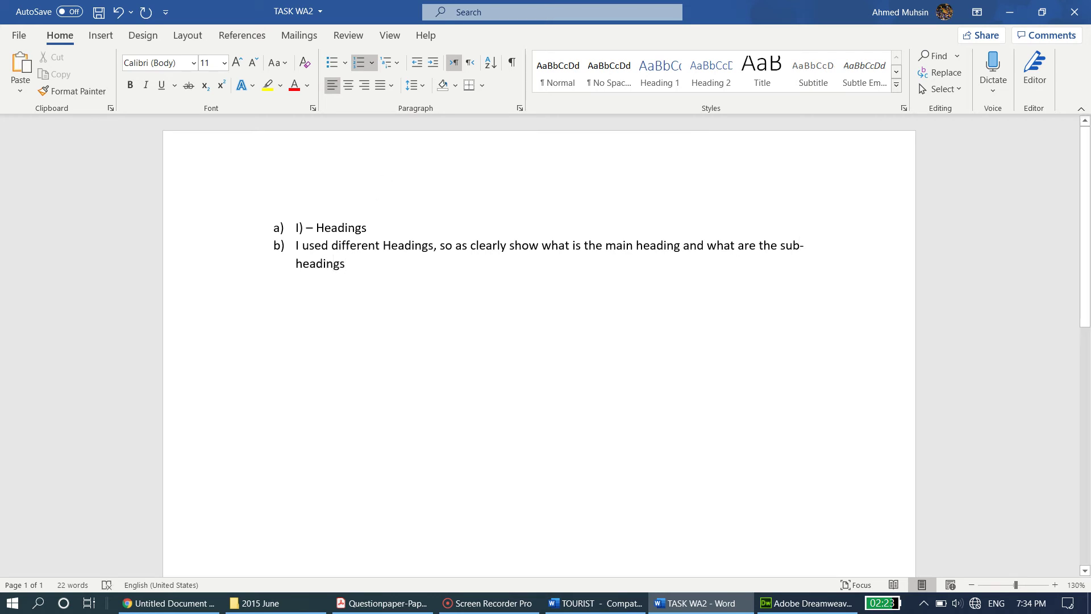
End the sub-headings answer with a full stop and start a new list item below it.
drag(347, 227, 355, 228)
click(356, 264)
text(.)
key(Return)
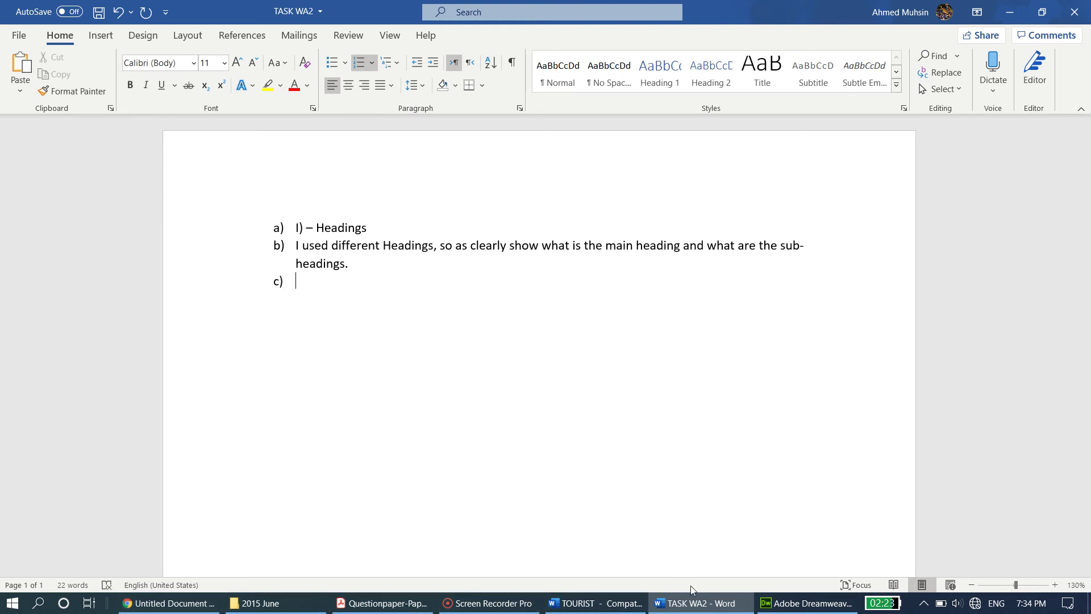
Reread questions (a)(i) and (a)(ii) in the question paper about the formatting technique and the reason for using it.
click(355, 602)
click(367, 271)
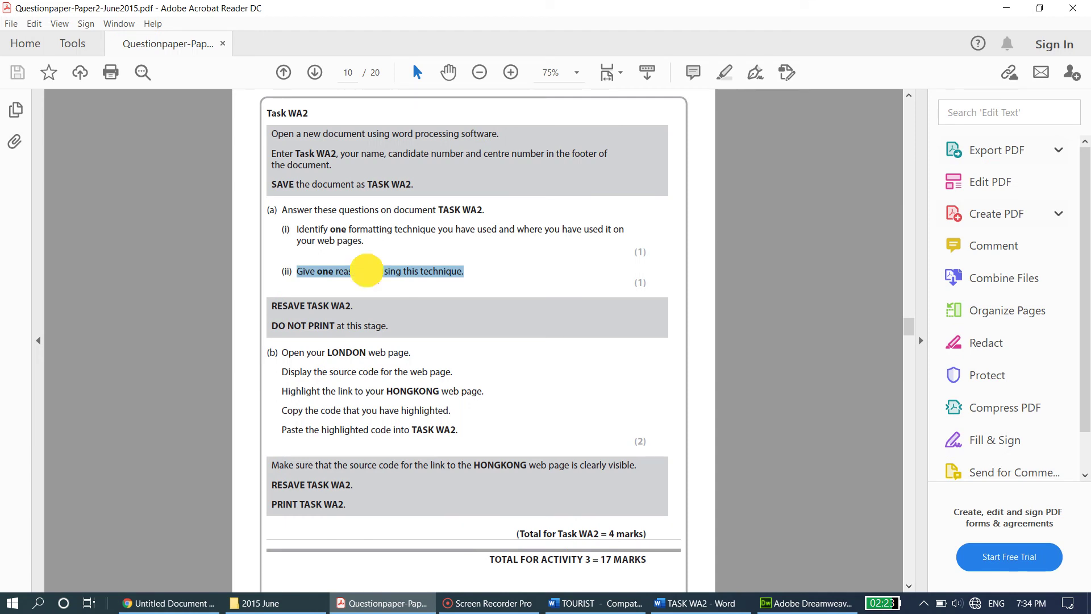
click(348, 232)
drag(348, 232, 392, 230)
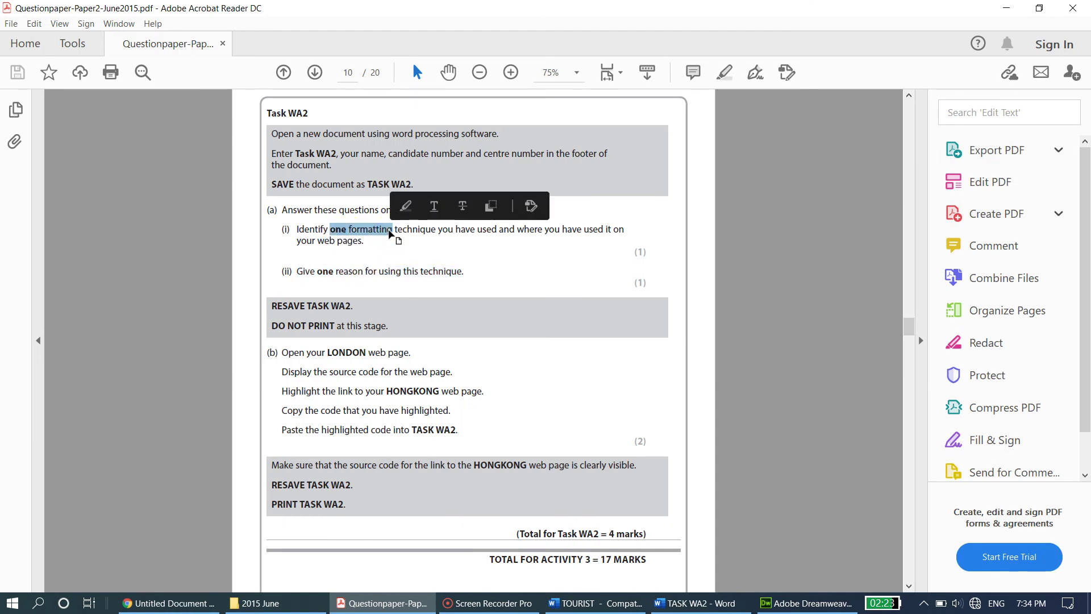
drag(350, 273, 383, 276)
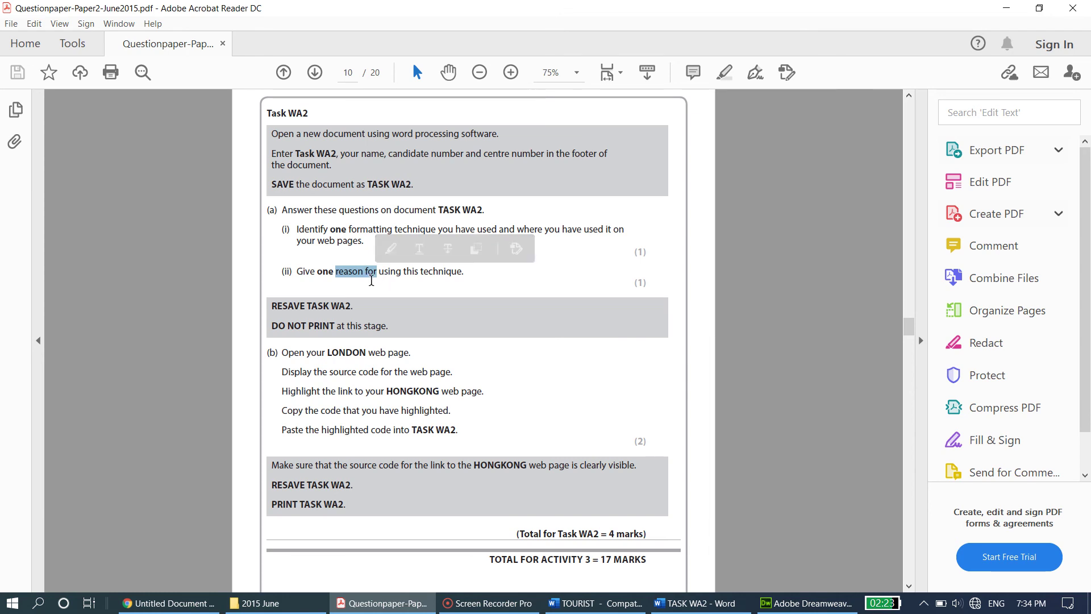
click(371, 281)
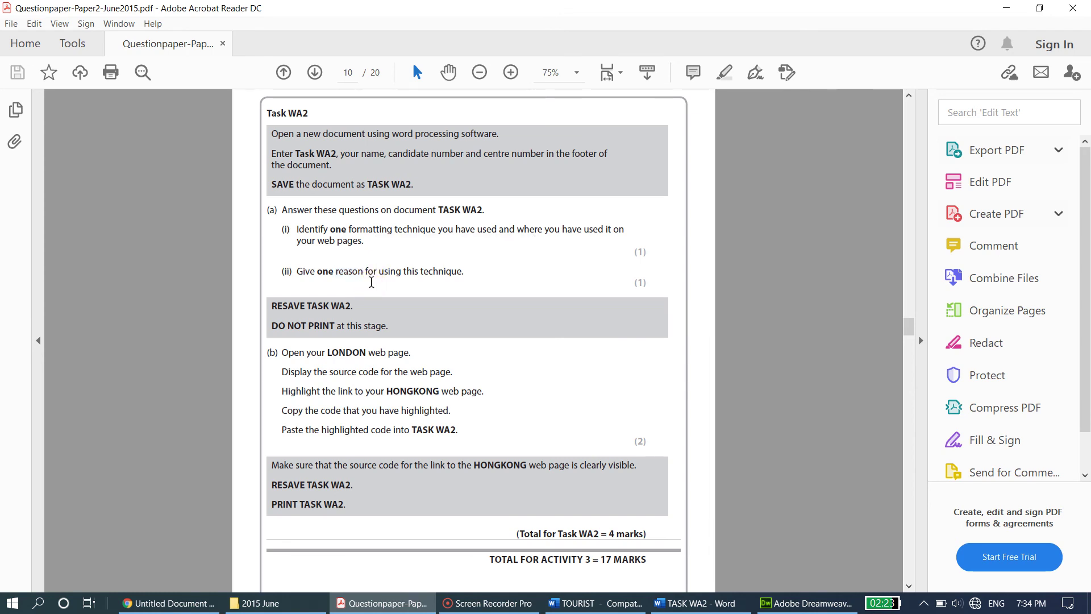
drag(331, 230, 360, 233)
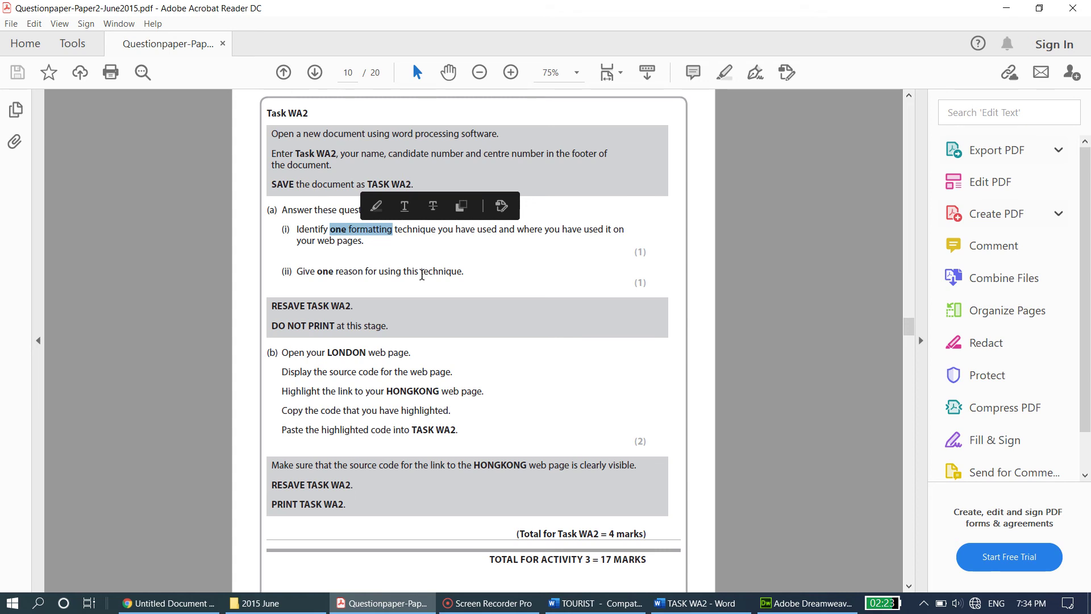
click(421, 255)
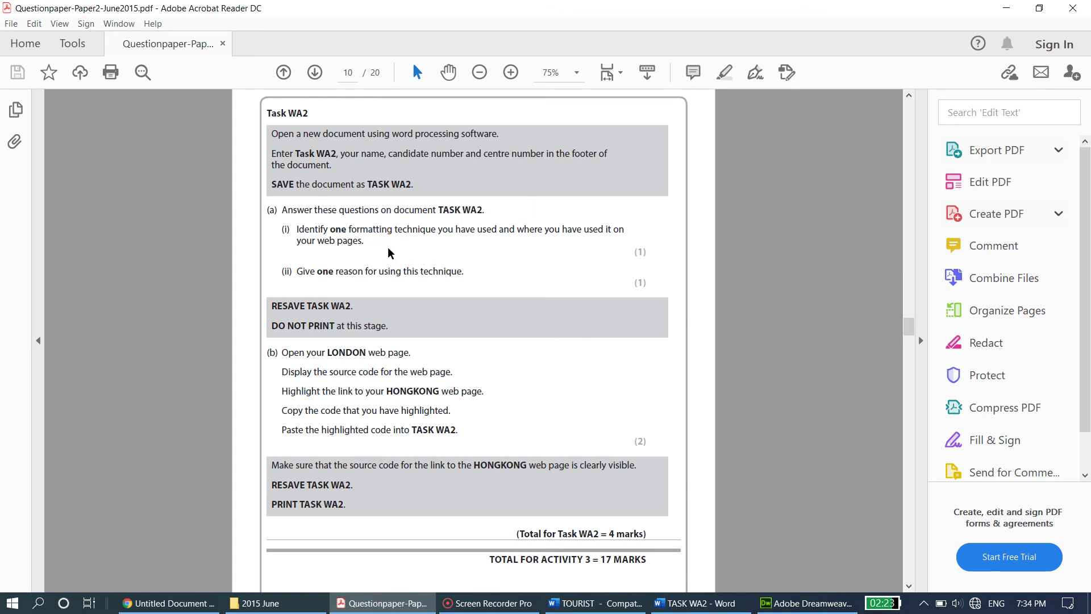
Check the instruction following part (a) in the question paper and resave the TASK WA2 document.
scroll(390, 273, down, 3)
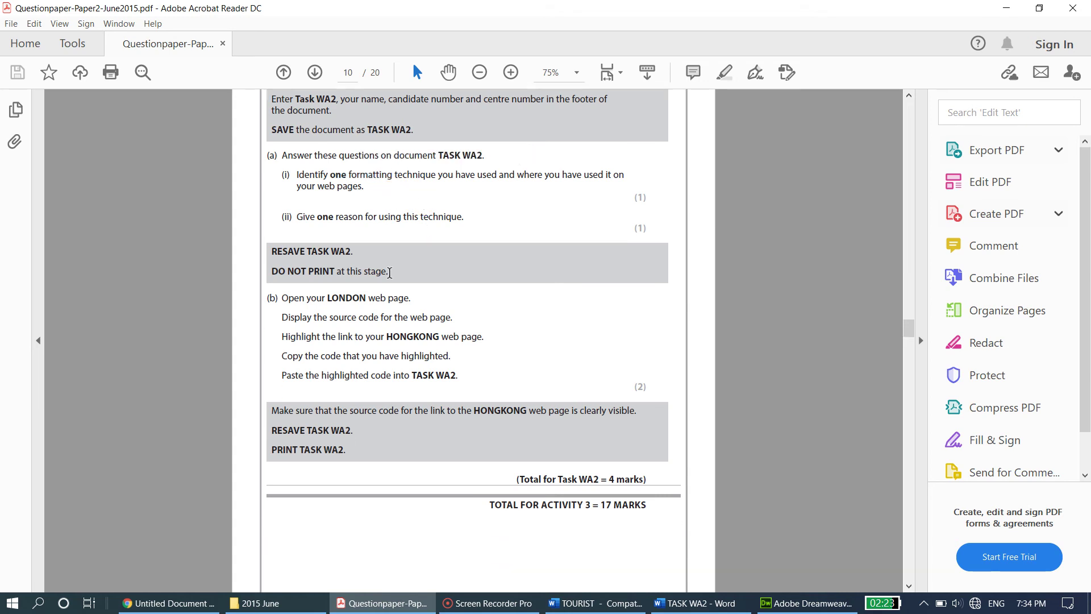
drag(269, 270, 304, 270)
drag(320, 226, 389, 244)
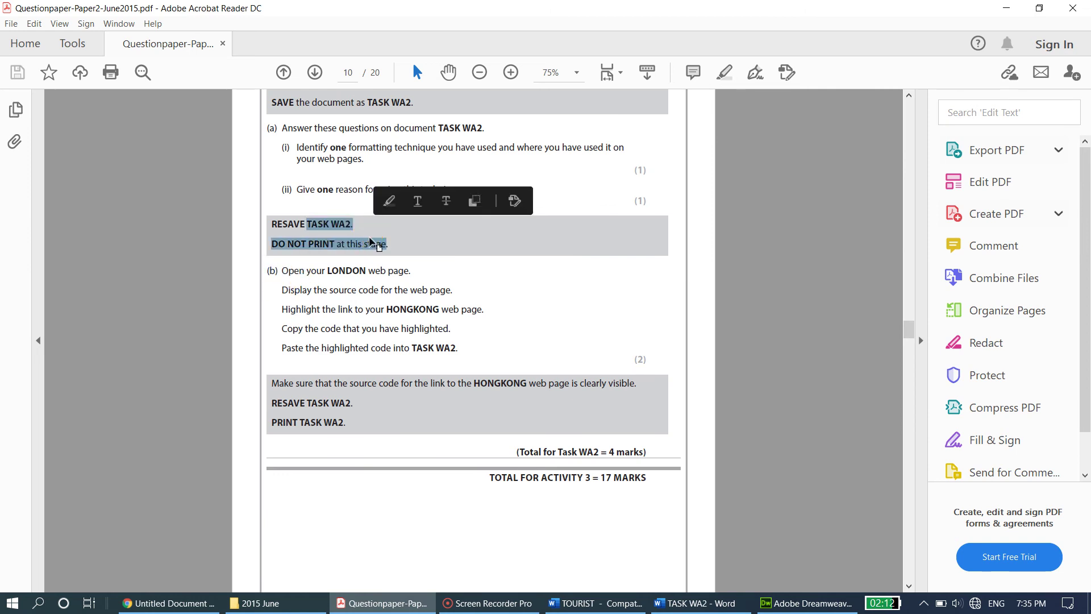
key(alt+Tab)
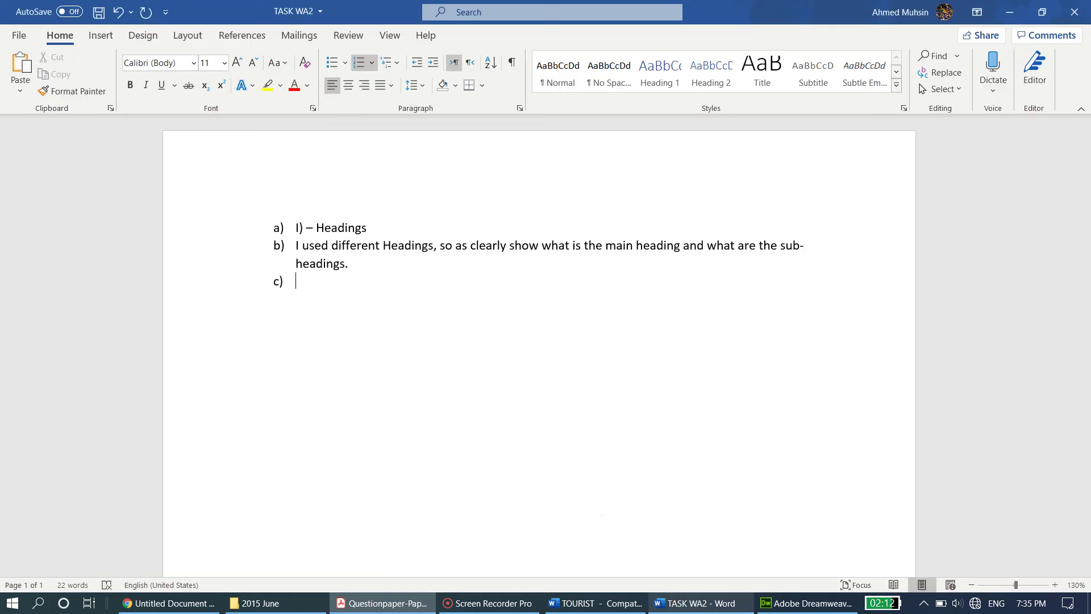
click(99, 12)
Read part (b) in the question paper, and open the London web page's source code in Chrome.
click(403, 608)
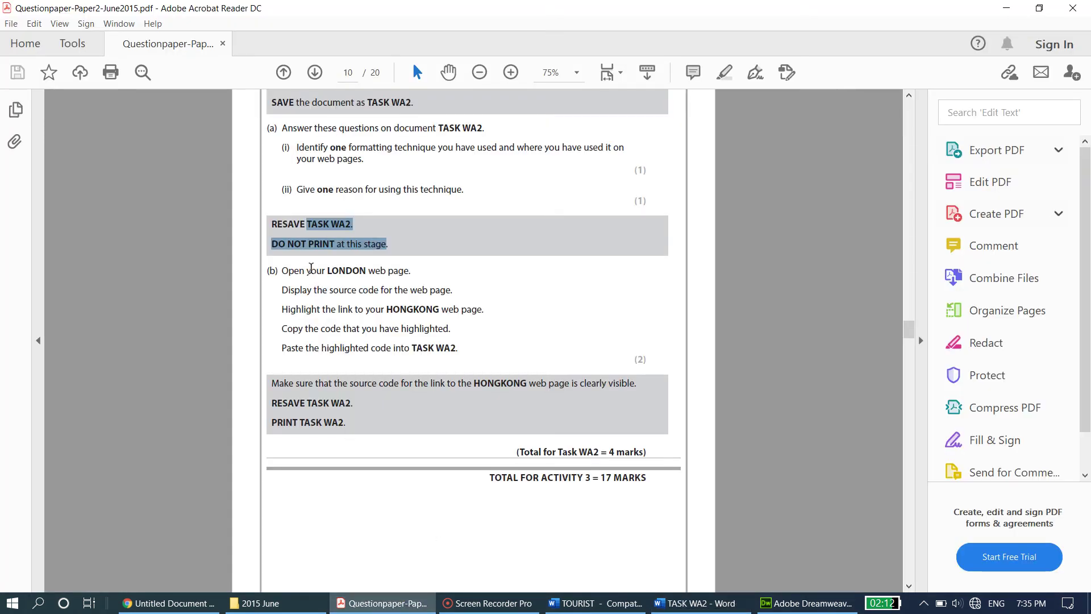
drag(306, 270, 423, 276)
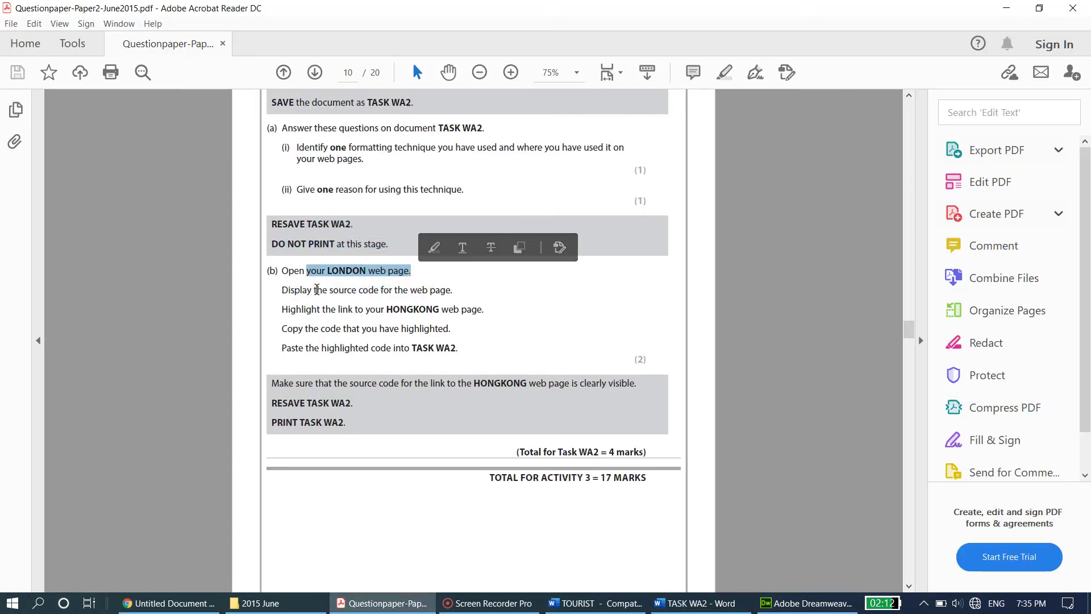
drag(314, 290, 460, 287)
click(499, 325)
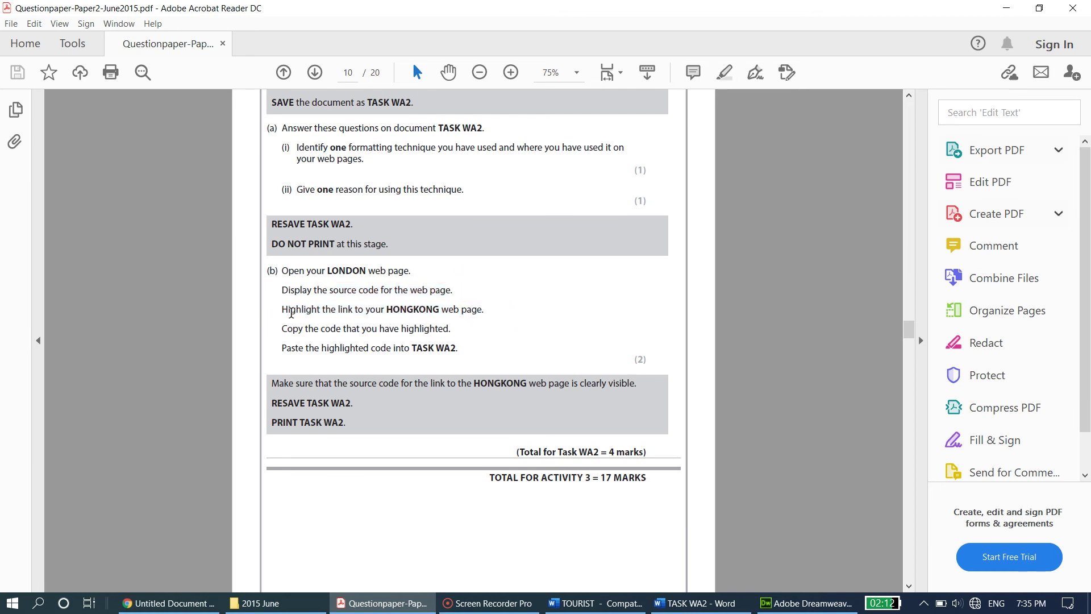
drag(286, 310, 494, 310)
click(505, 310)
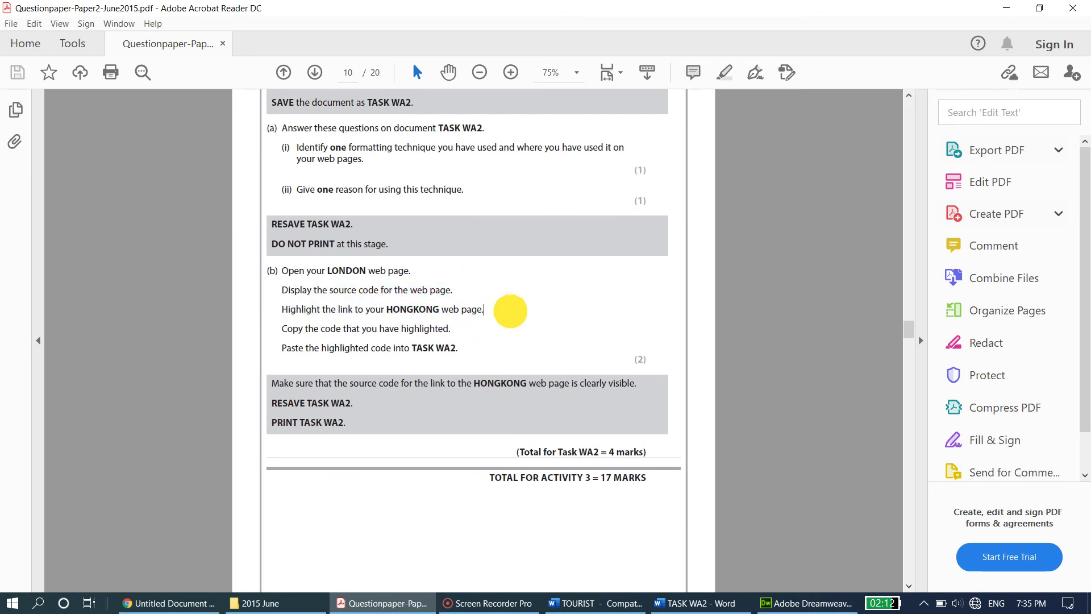
click(213, 603)
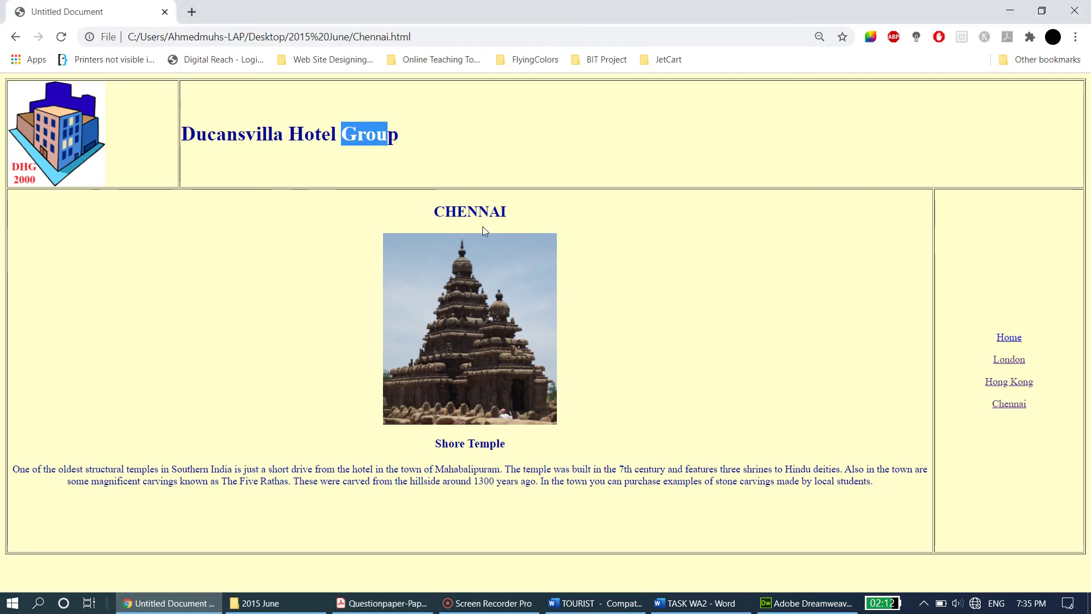
click(1018, 359)
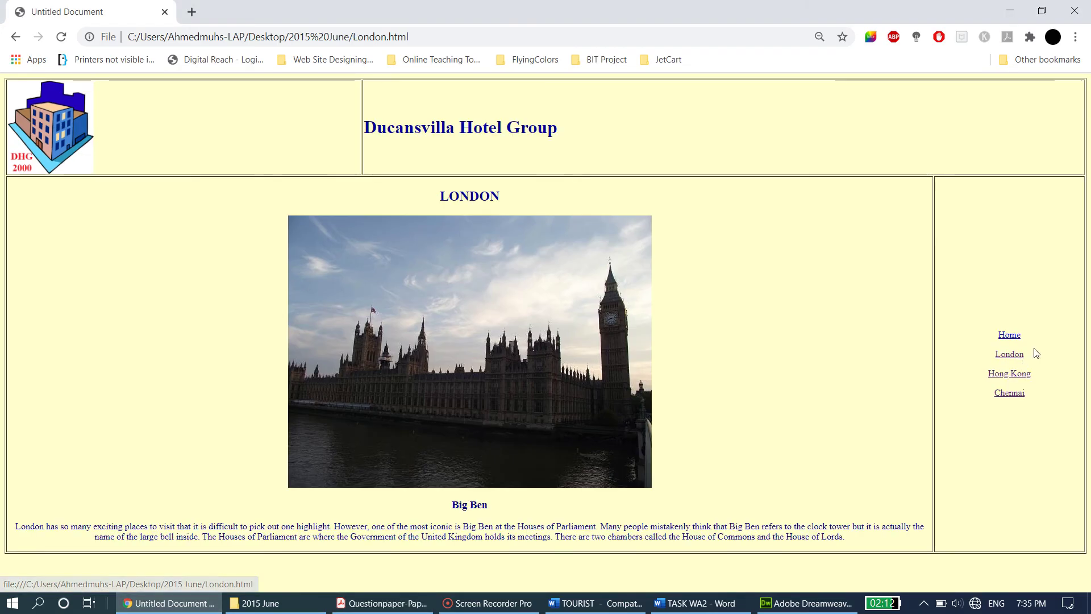
right_click(875, 315)
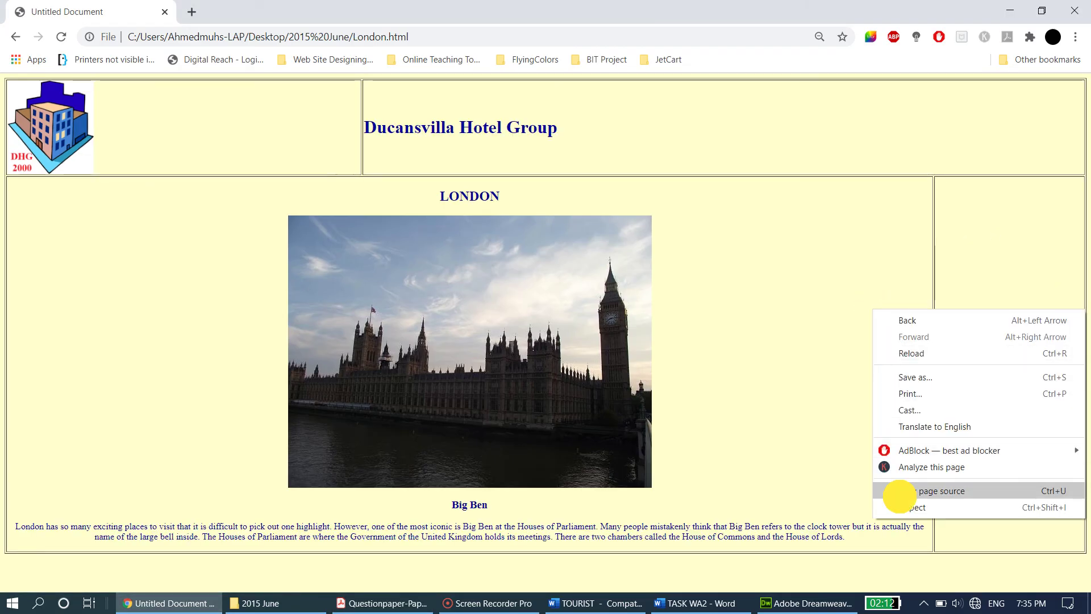
click(900, 490)
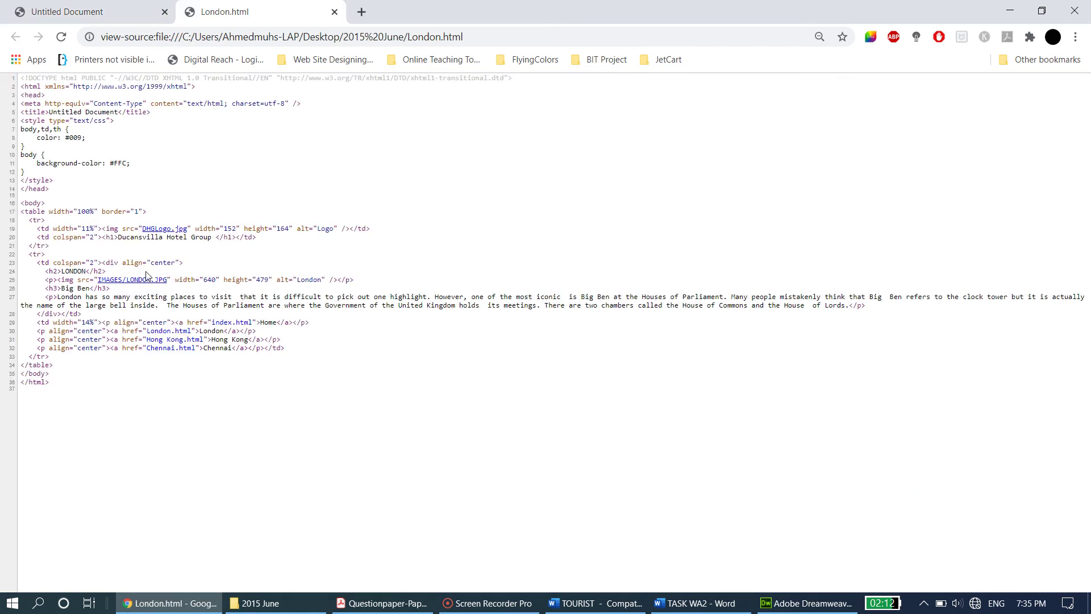
Examine the London page's source code for the Hong Kong link, and return to part (b) of the question paper.
triple_click(327, 374)
drag(259, 352, 118, 86)
click(593, 200)
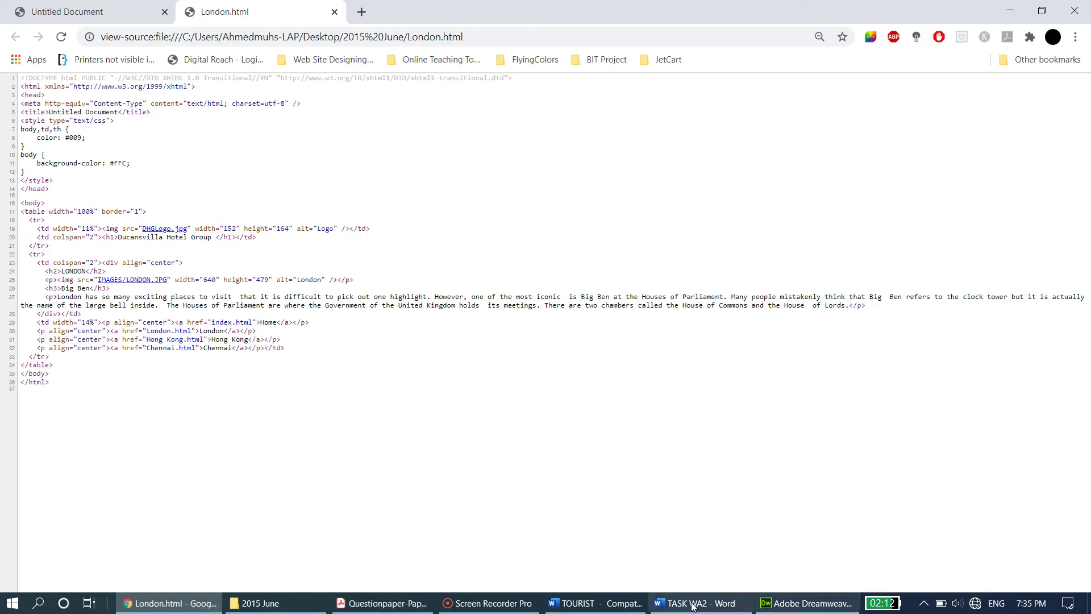
click(767, 602)
click(381, 602)
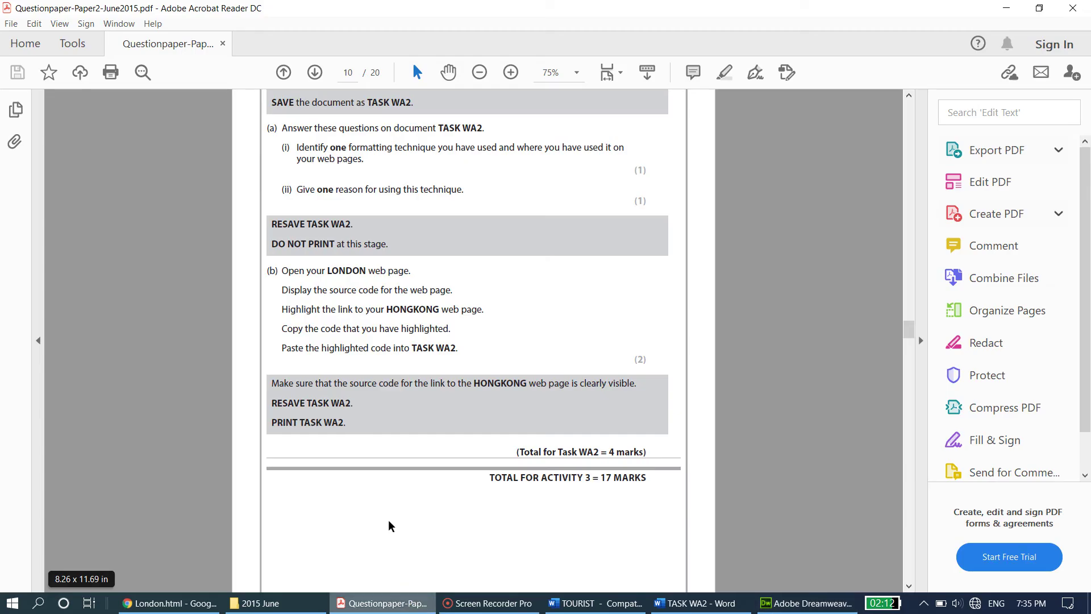
Reread the instruction in part (b) to highlight the Hong Kong link, and locate that link's line in Chrome's London page source.
drag(306, 311, 484, 312)
click(1006, 8)
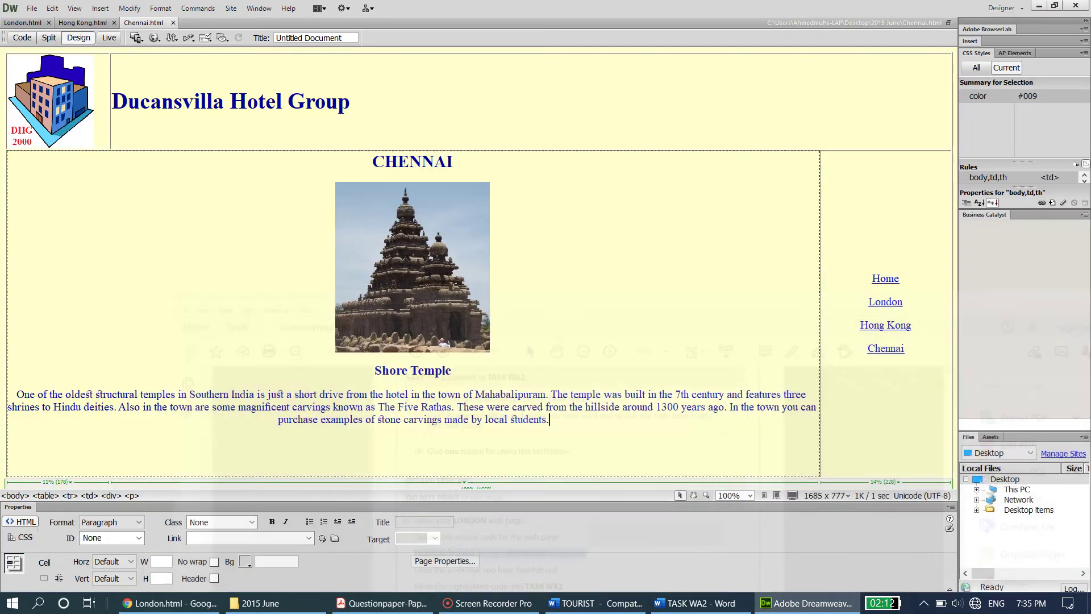
click(181, 603)
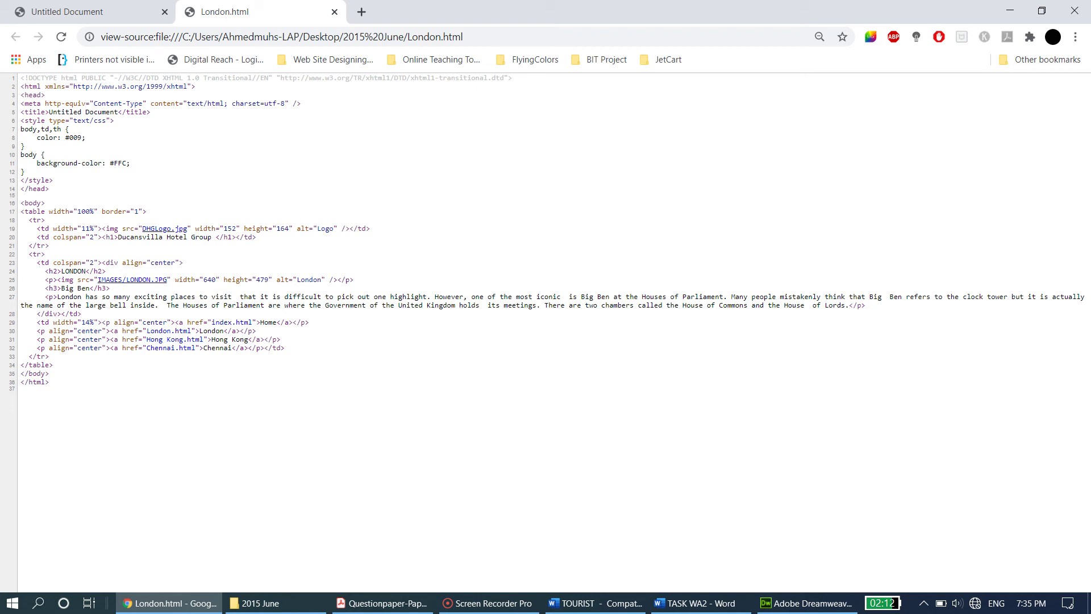
drag(33, 340, 301, 340)
click(290, 345)
Switch to Dreamweaver, select the Hong Kong link on the London page, and display the page's source code.
click(778, 605)
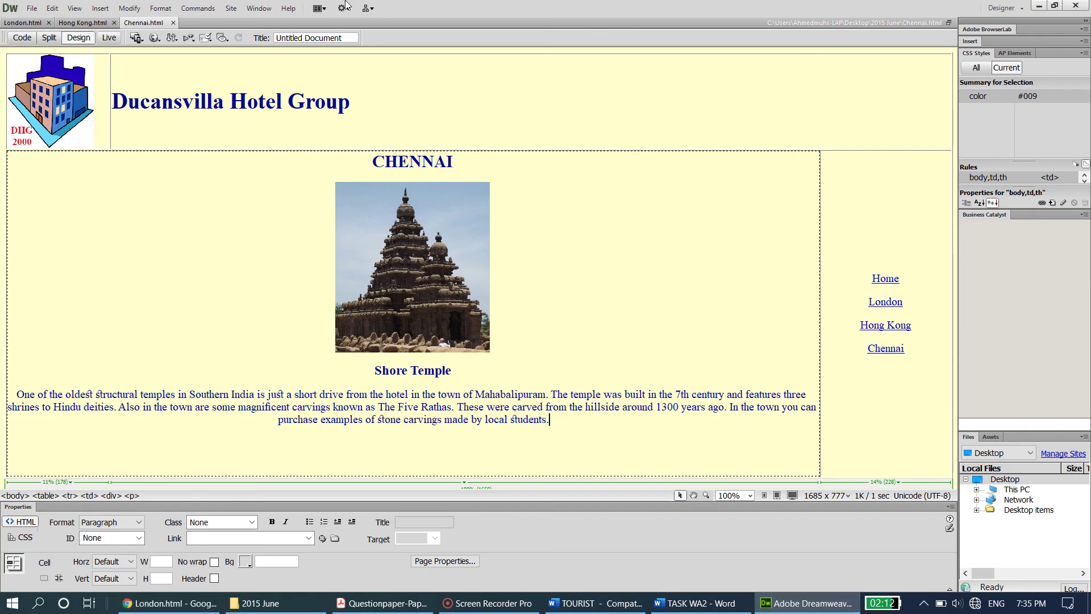
click(25, 23)
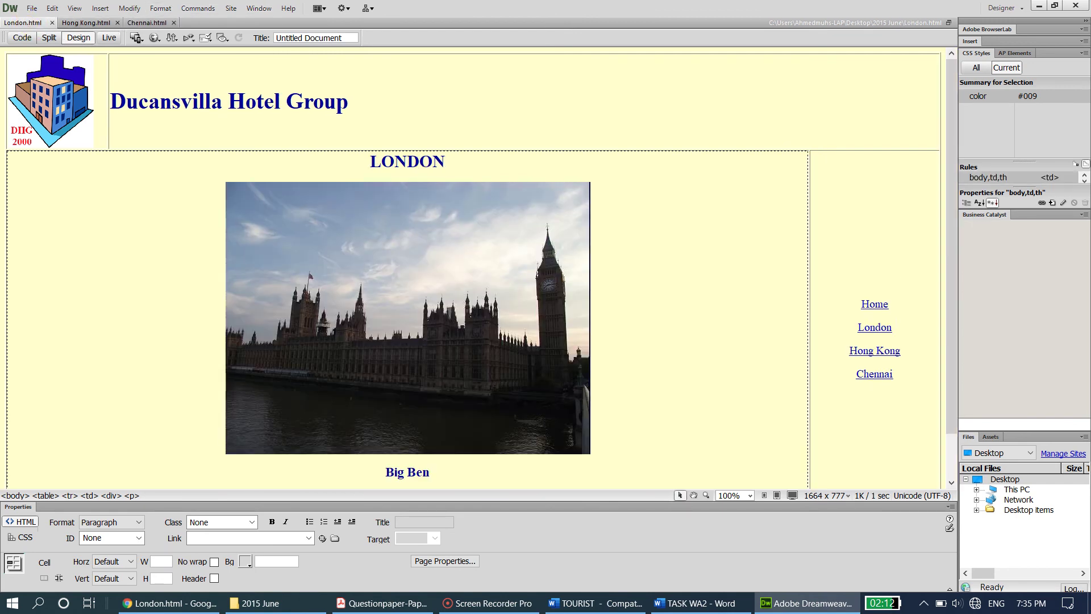
scroll(270, 204, down, 2)
drag(851, 303, 910, 307)
click(841, 307)
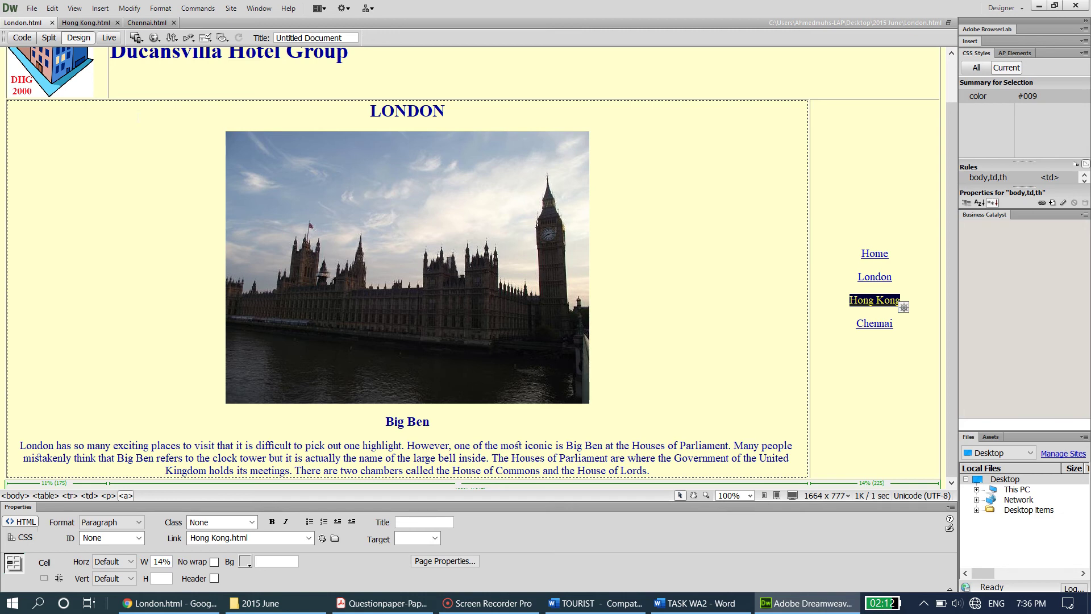
click(22, 37)
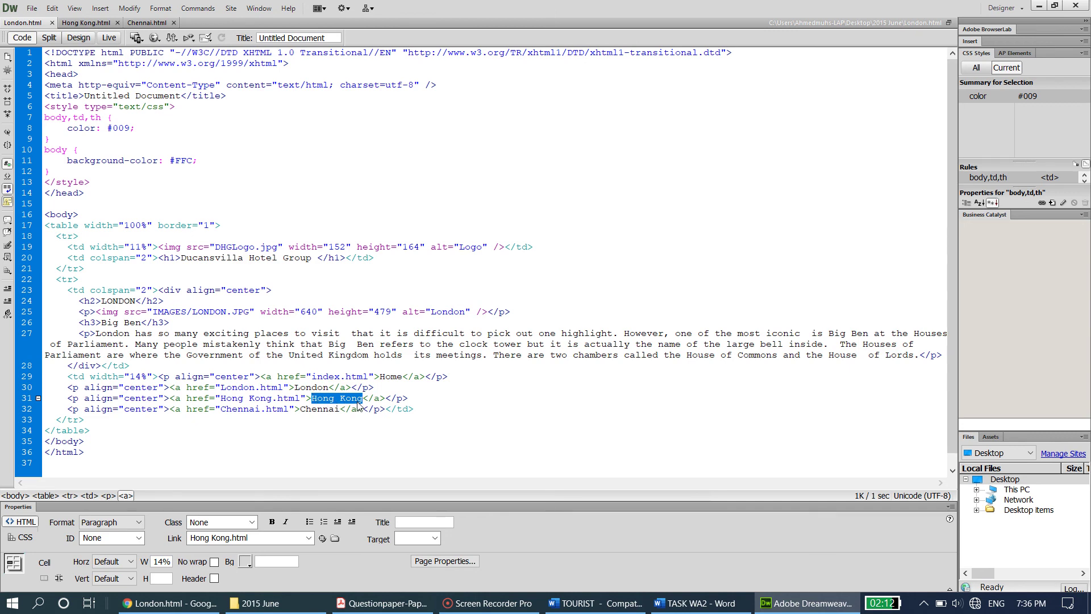
Reselect the Hong Kong link in the London page's design, and copy its complete paragraph line from the source code.
click(74, 39)
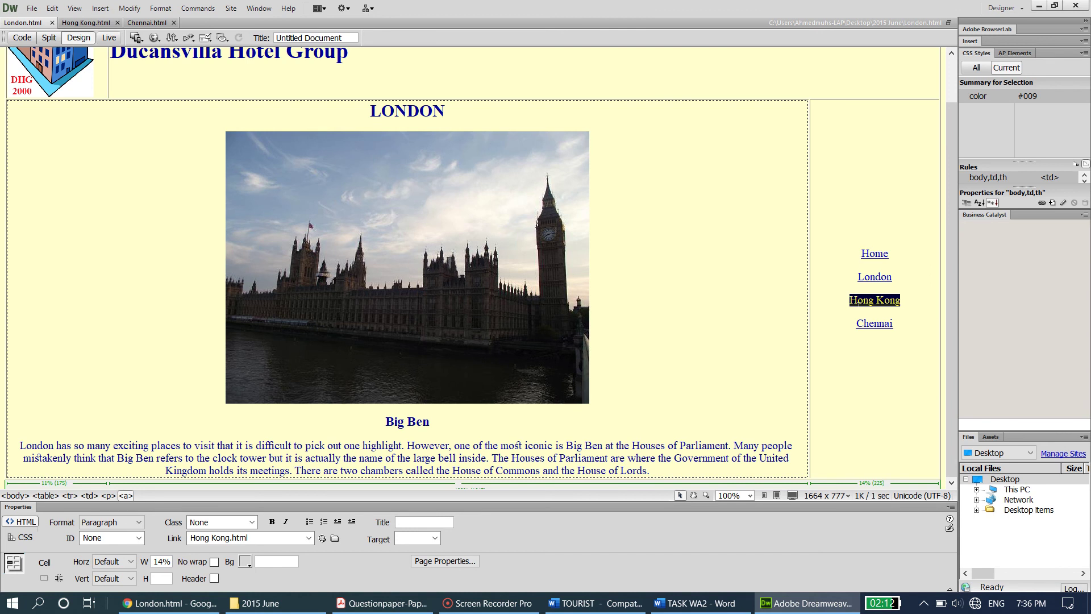
click(851, 301)
drag(849, 300, 908, 298)
click(915, 321)
click(905, 306)
click(850, 300)
click(21, 38)
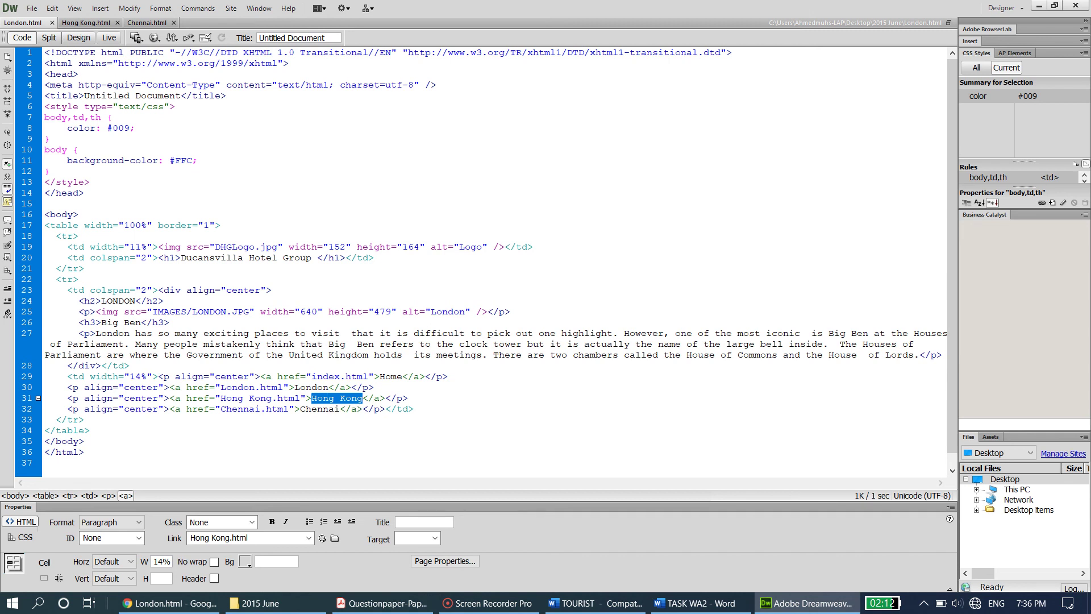
drag(63, 398, 424, 398)
key(ctrl+c)
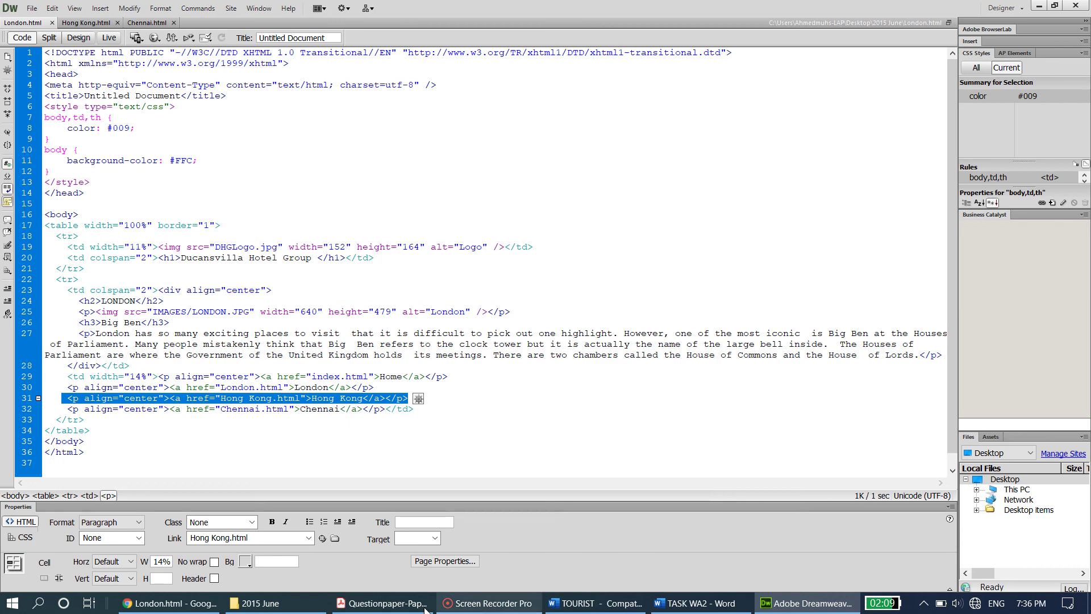
Check the copy and paste instructions of part (b) in the question paper against the highlighted code.
click(382, 603)
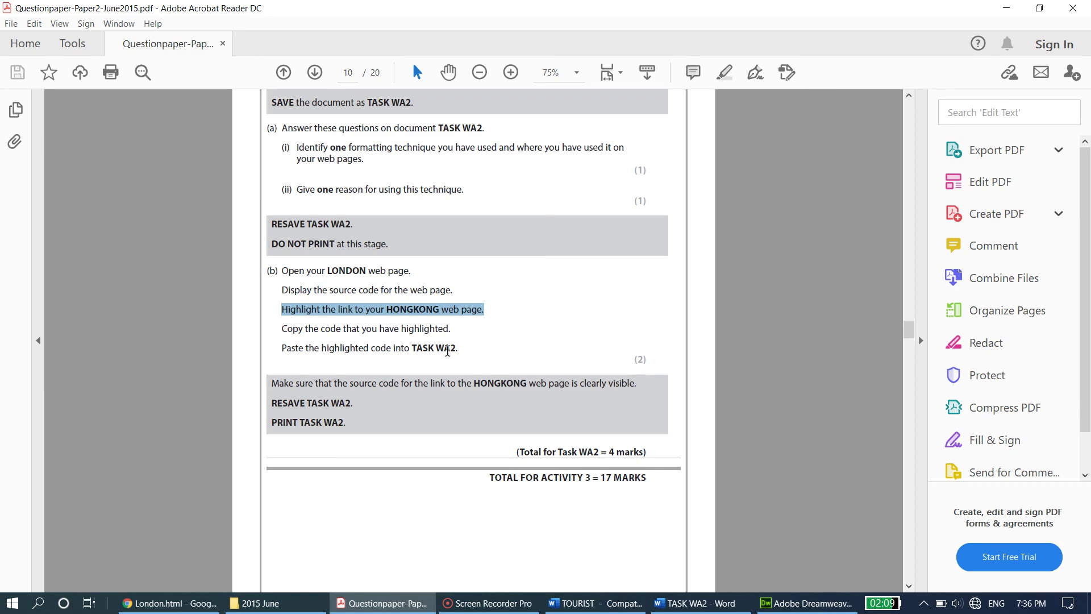
click(783, 605)
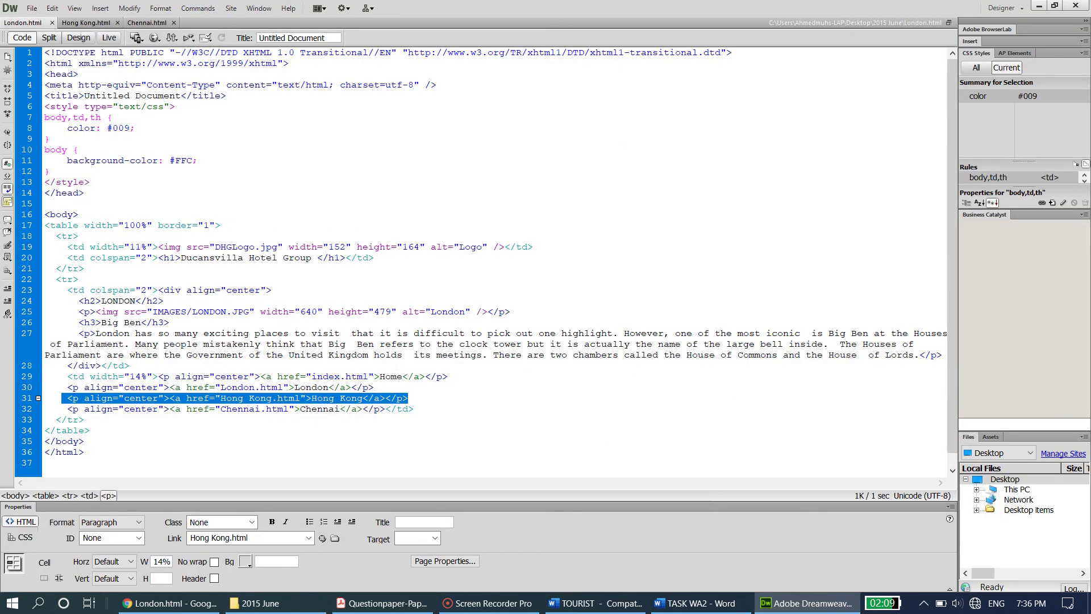
click(373, 603)
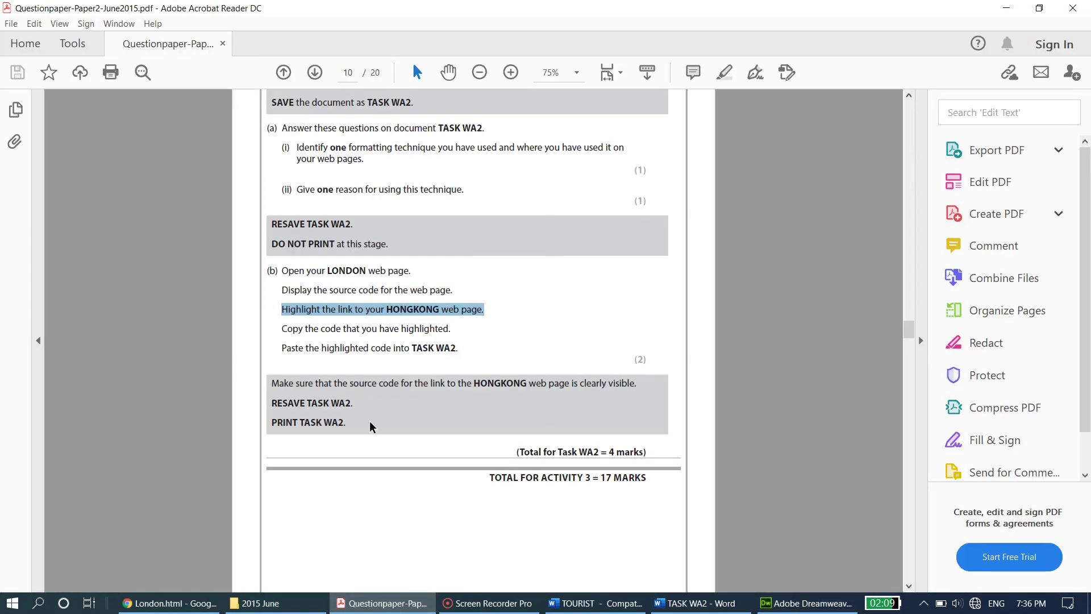
In TASK WA2 in Word, remove the empty item c) and relabel the answer about using different headings as ii).
click(695, 603)
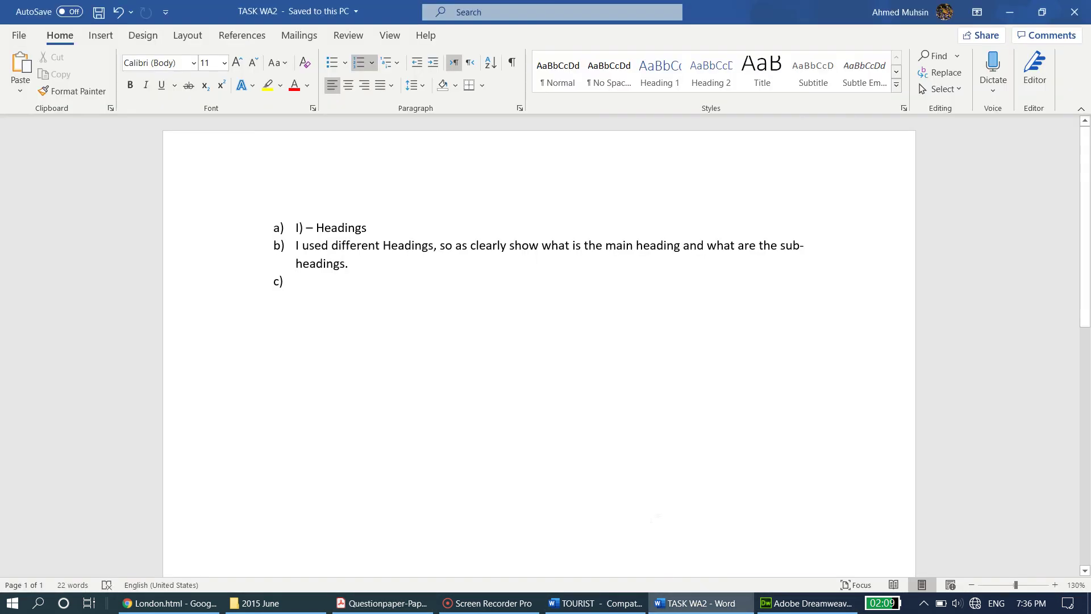
key(Return)
key(Return)
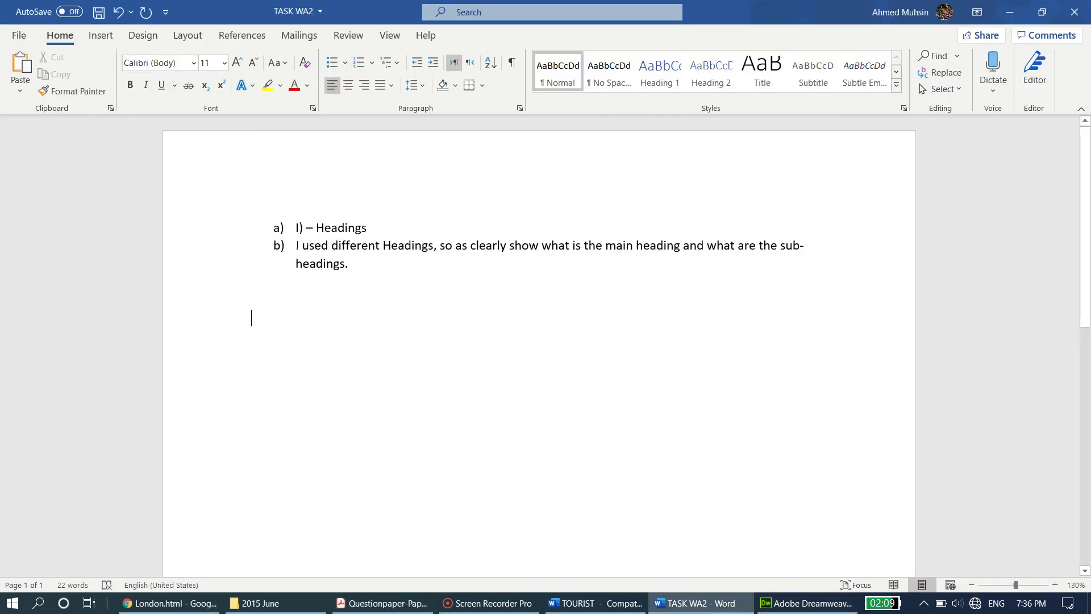
click(297, 246)
key(BackSpace)
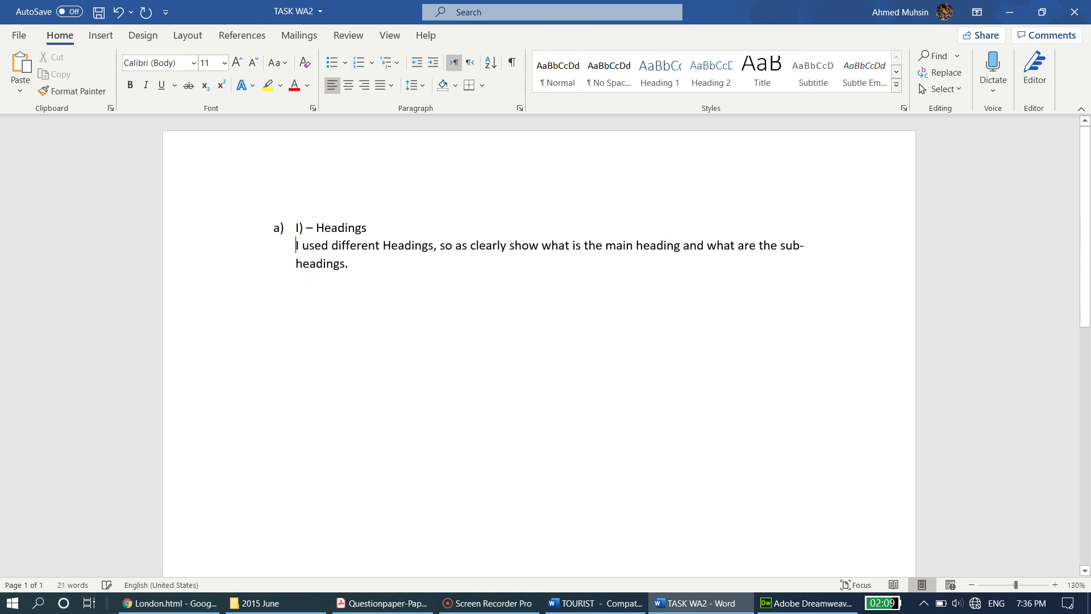
text(ii))
key(Tab)
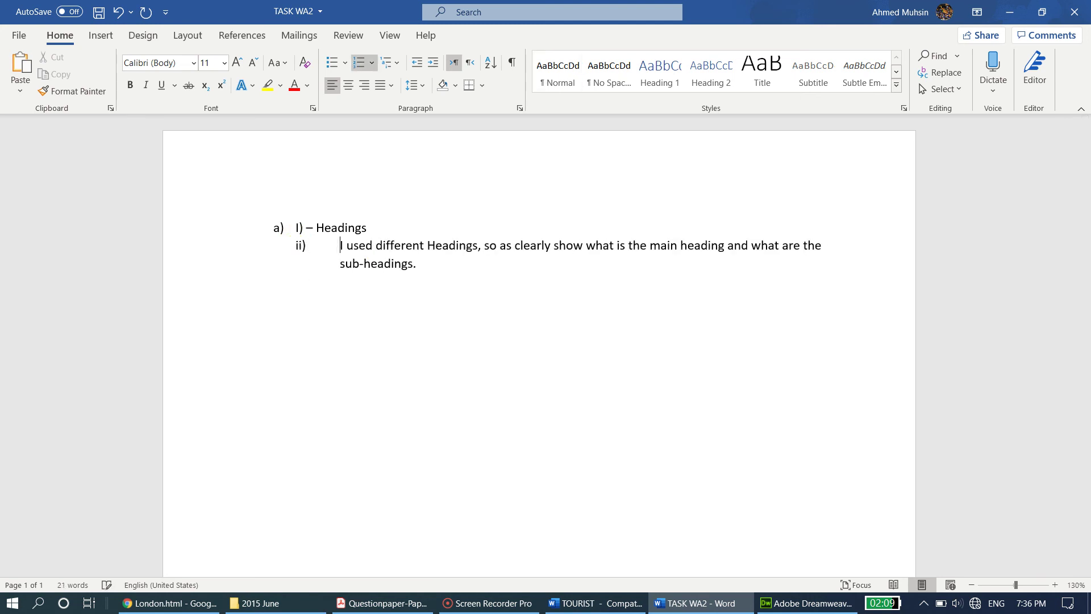
Add item b) below the part (a) answers and paste the copied Hong Kong link code into it.
click(509, 273)
key(Return)
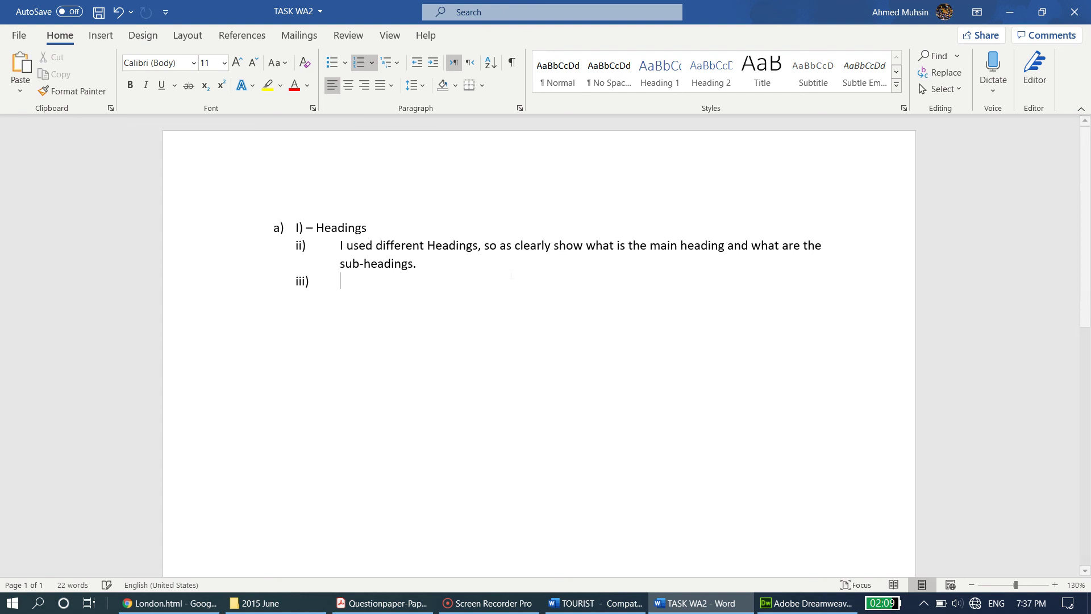
key(Return)
text(b)
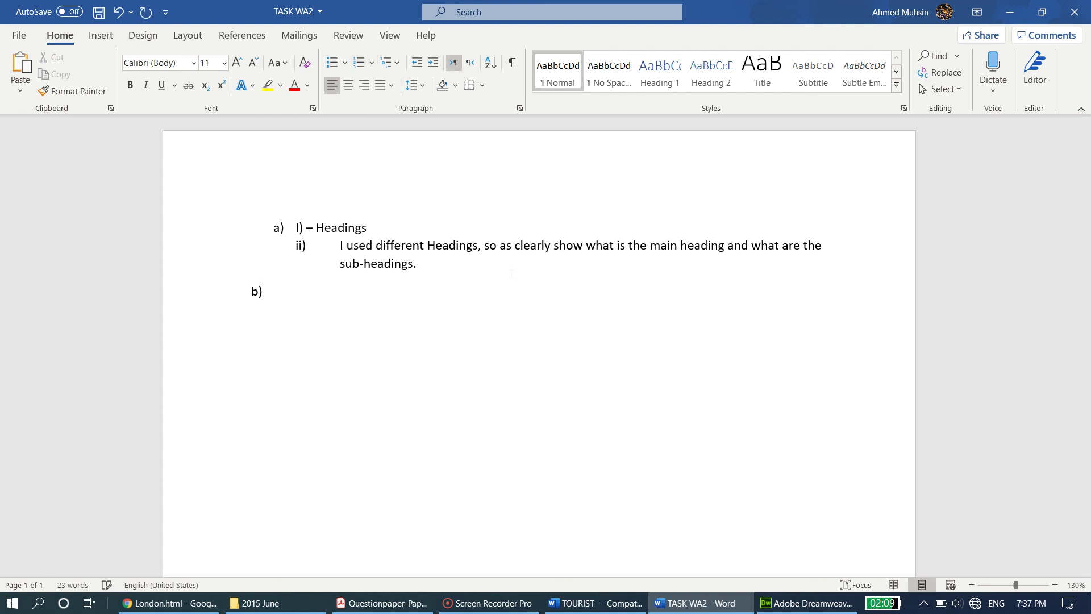
text())
key(Tab)
key(ctrl+v)
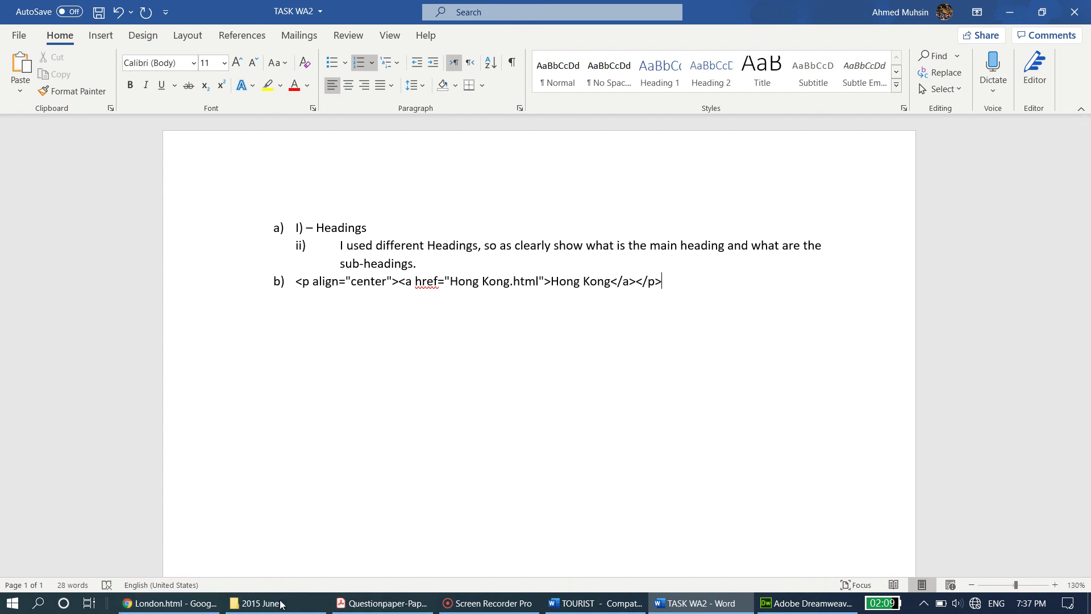
Read the closing instructions of Task WA2 in the question paper and resave the TASK WA2 document.
click(381, 603)
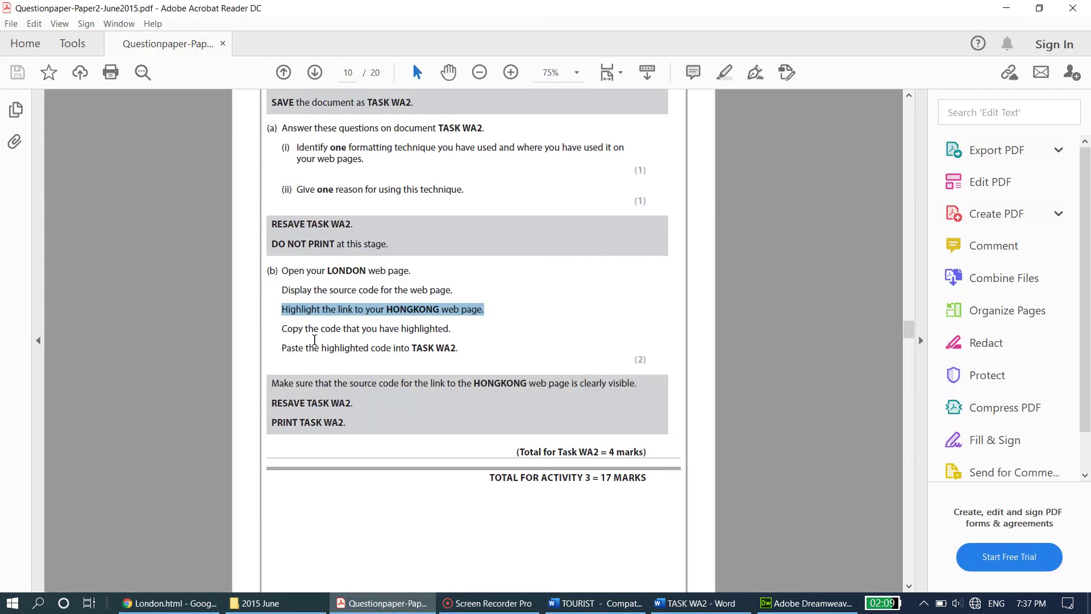
scroll(313, 369, down, 1)
drag(314, 359, 637, 359)
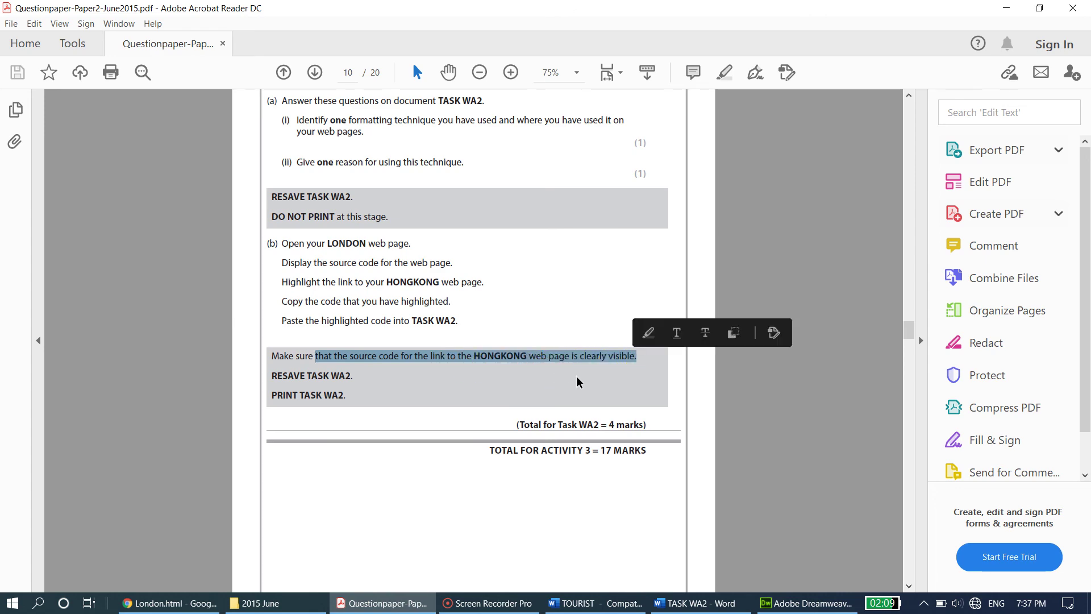
drag(330, 376, 361, 382)
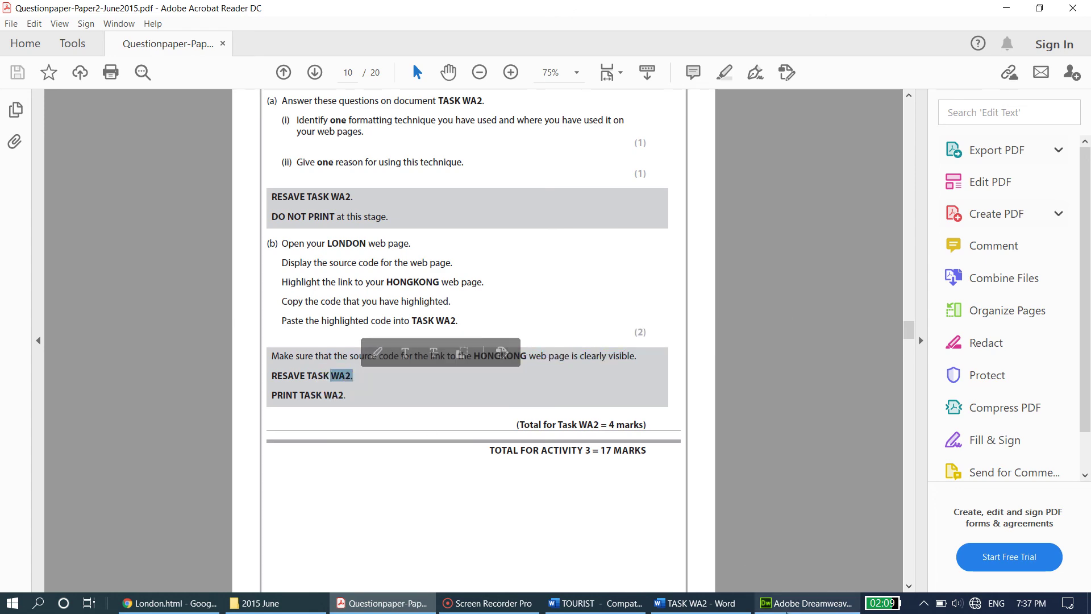
click(790, 603)
click(704, 603)
click(99, 12)
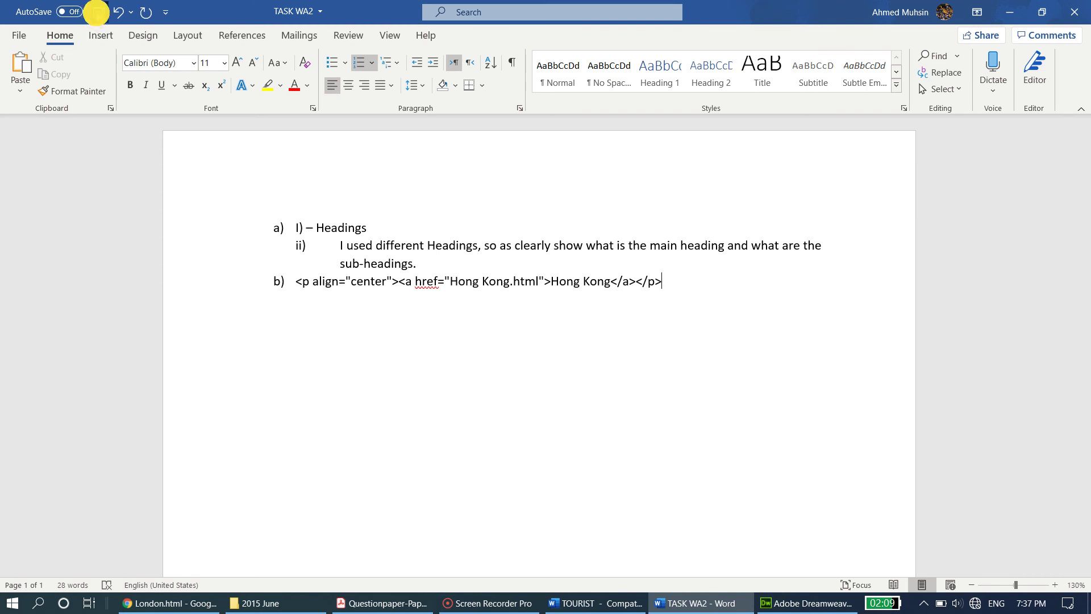
Compare the Hong Kong link line in Chrome's page source with the code in TASK WA2 and in Dreamweaver.
click(202, 604)
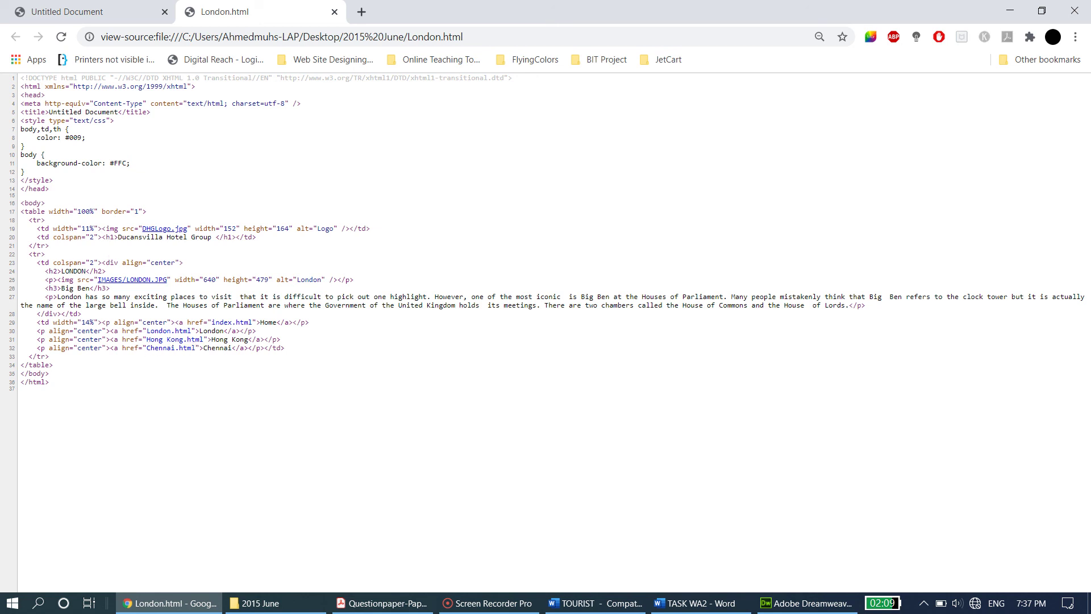
drag(33, 339, 288, 342)
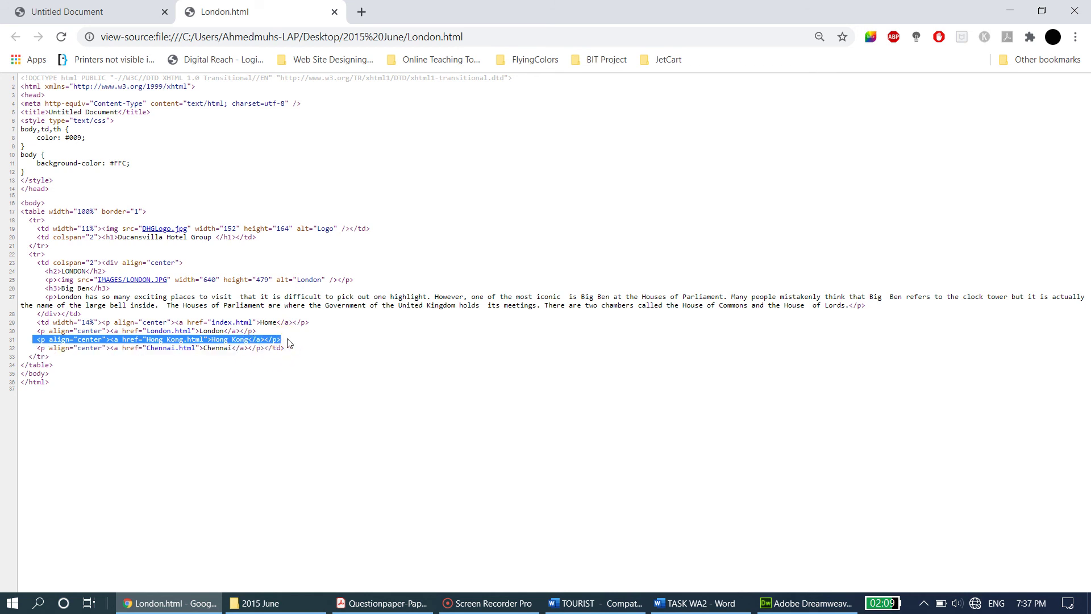
click(698, 603)
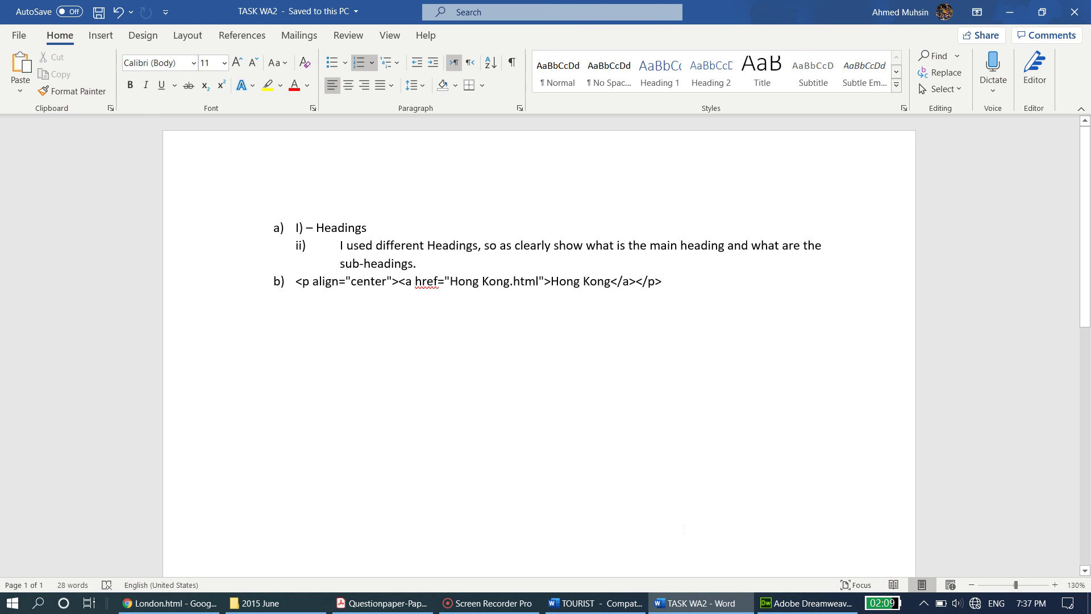
click(775, 601)
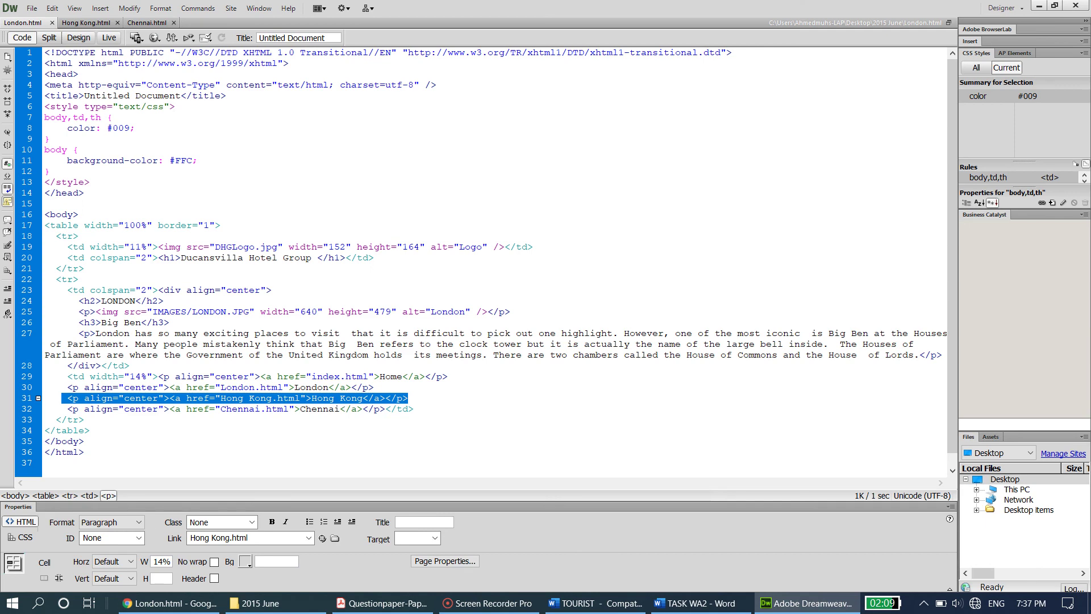
click(169, 603)
Return to the question paper, read past the end of Task WA2, and examine the Activity 4 database heading.
click(382, 603)
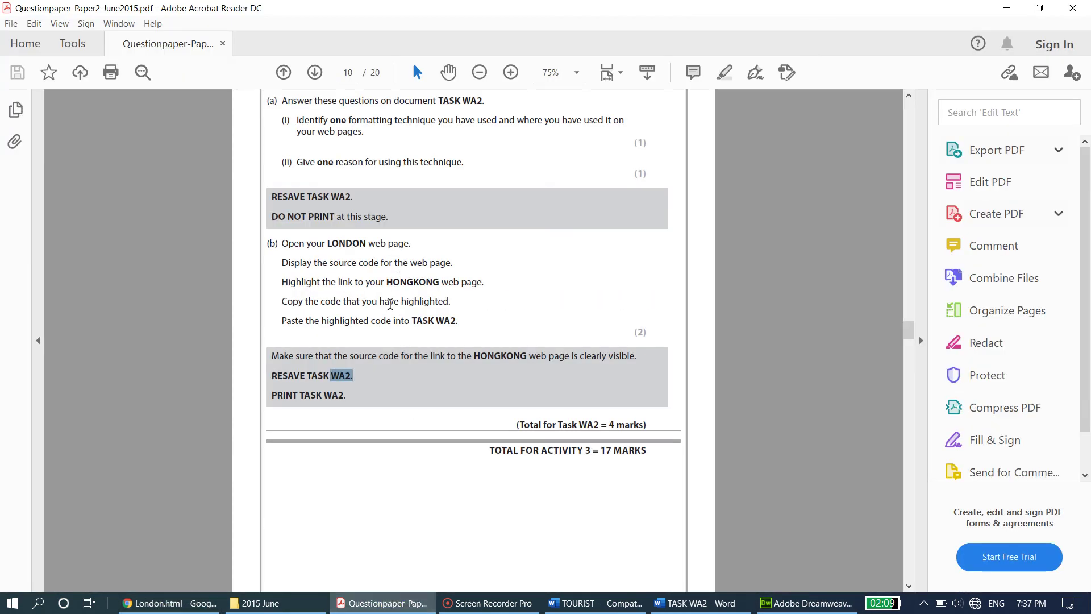
scroll(390, 304, down, 3)
scroll(377, 349, up, 1)
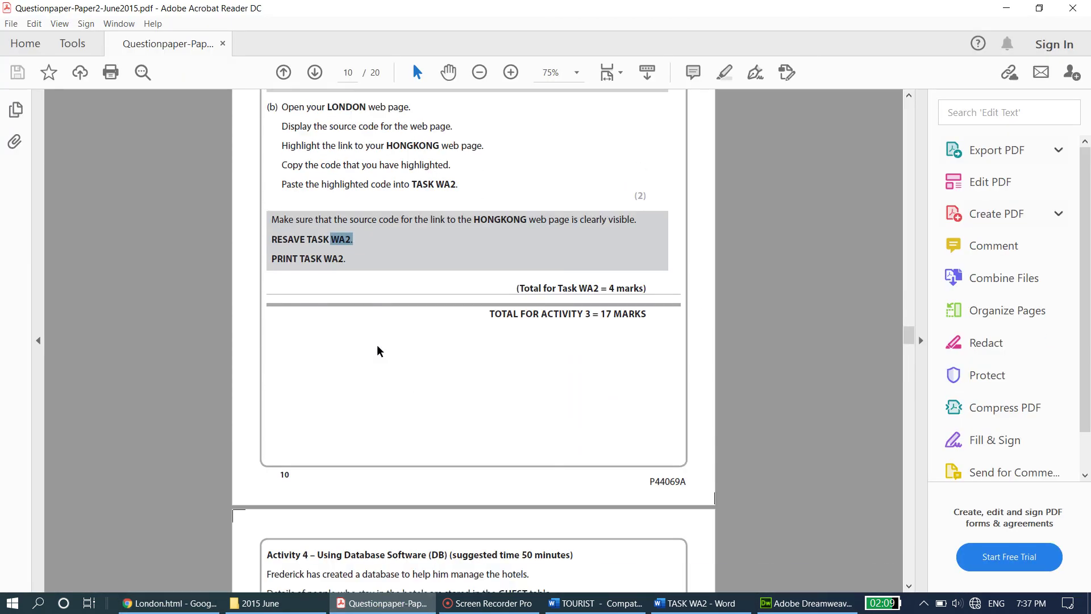
scroll(377, 349, down, 3)
click(336, 394)
drag(335, 394, 444, 392)
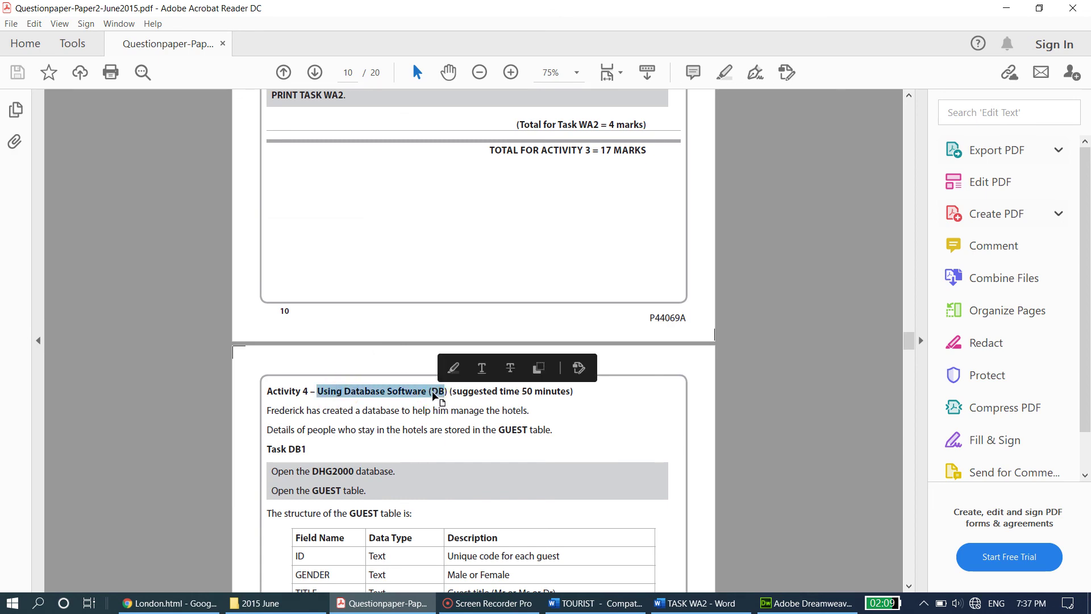
Review the Activity 3 web authoring instructions in the question paper, from the Task WA1 page design through part (b).
scroll(435, 398, up, 3)
scroll(435, 397, up, 5)
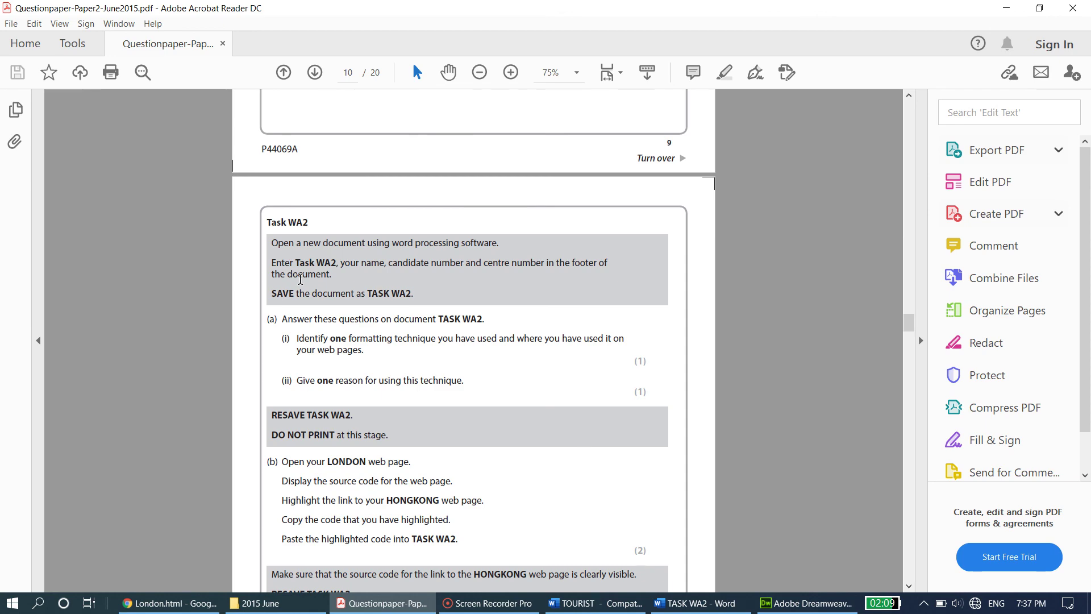
scroll(378, 372, up, 9)
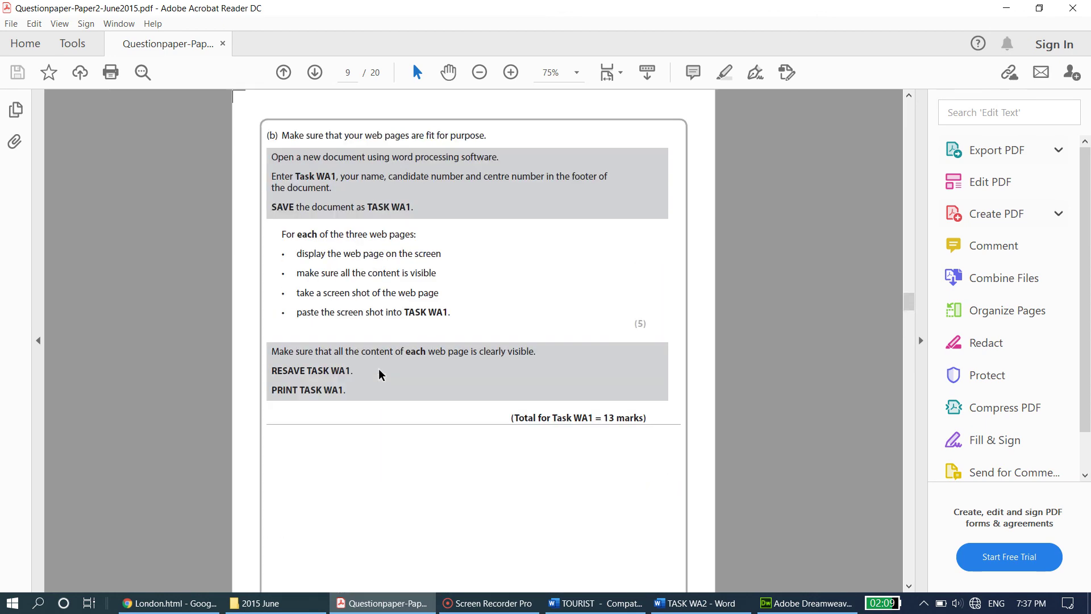
scroll(378, 372, up, 10)
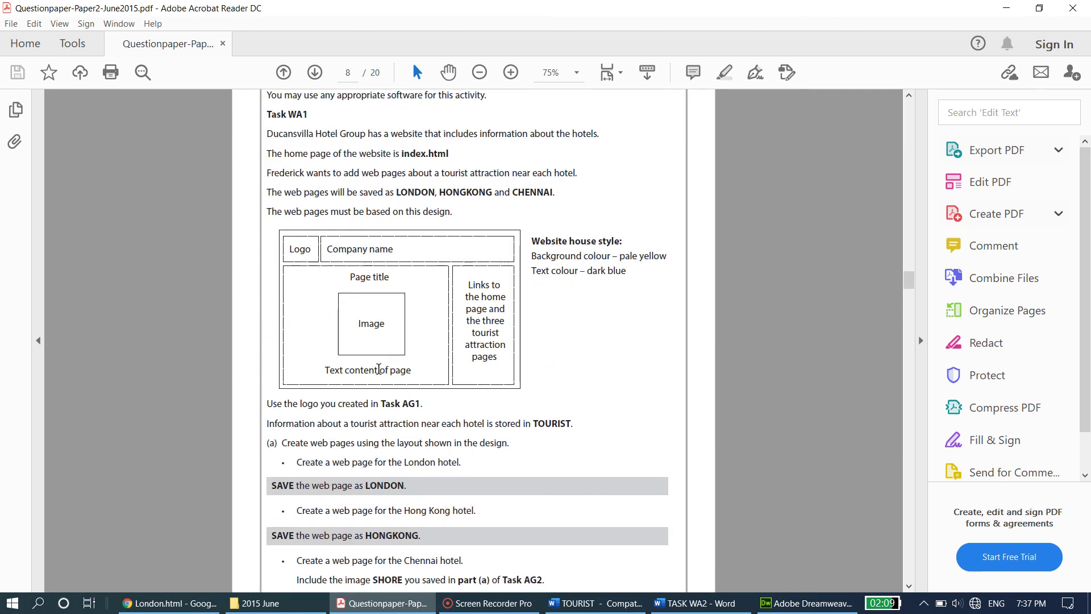
scroll(378, 370, up, 1)
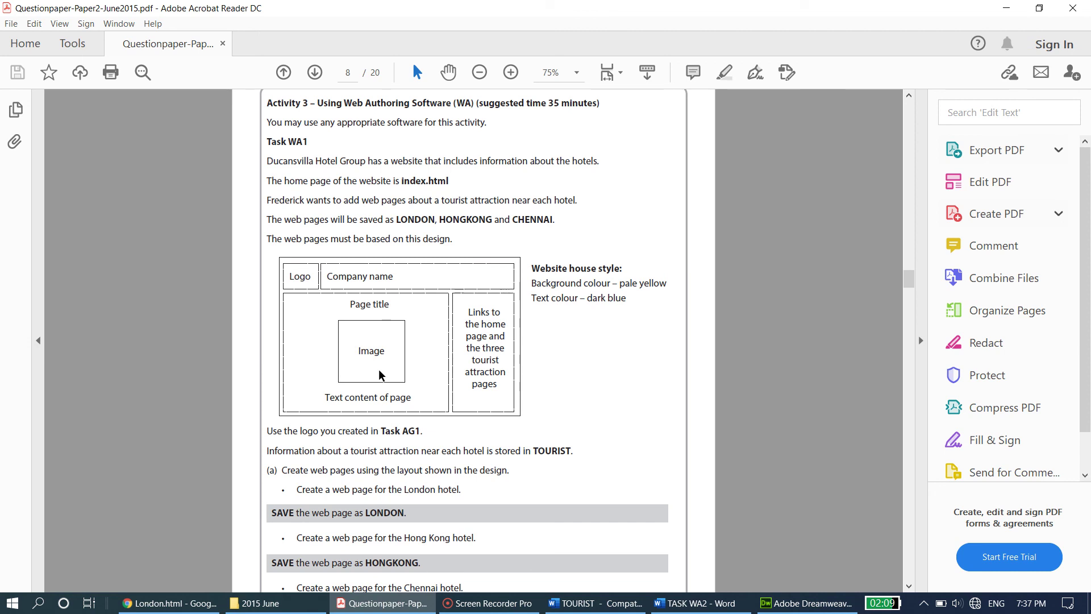
scroll(500, 335, down, 8)
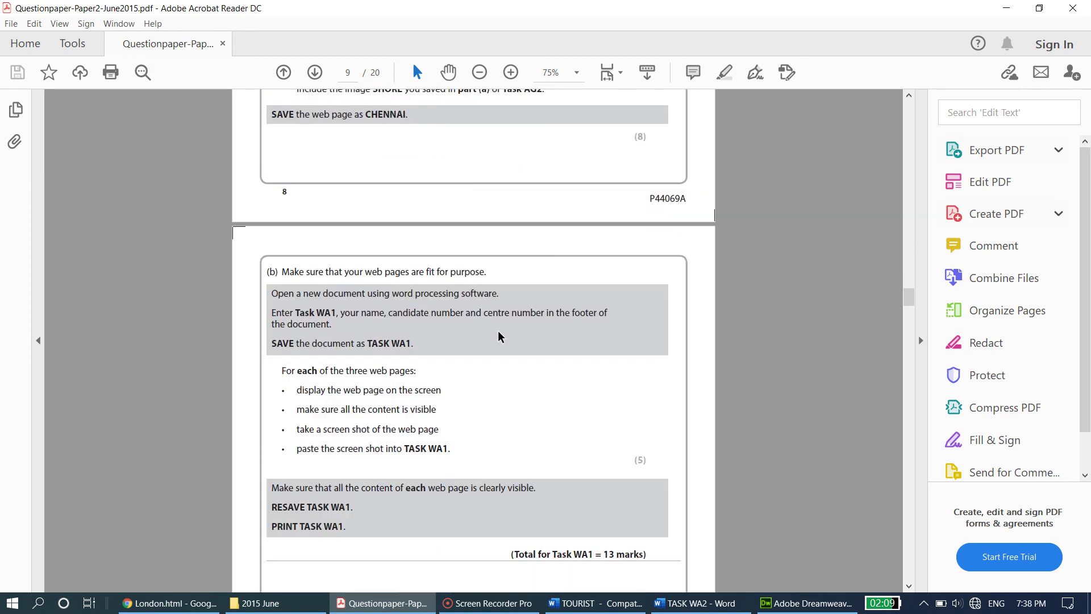